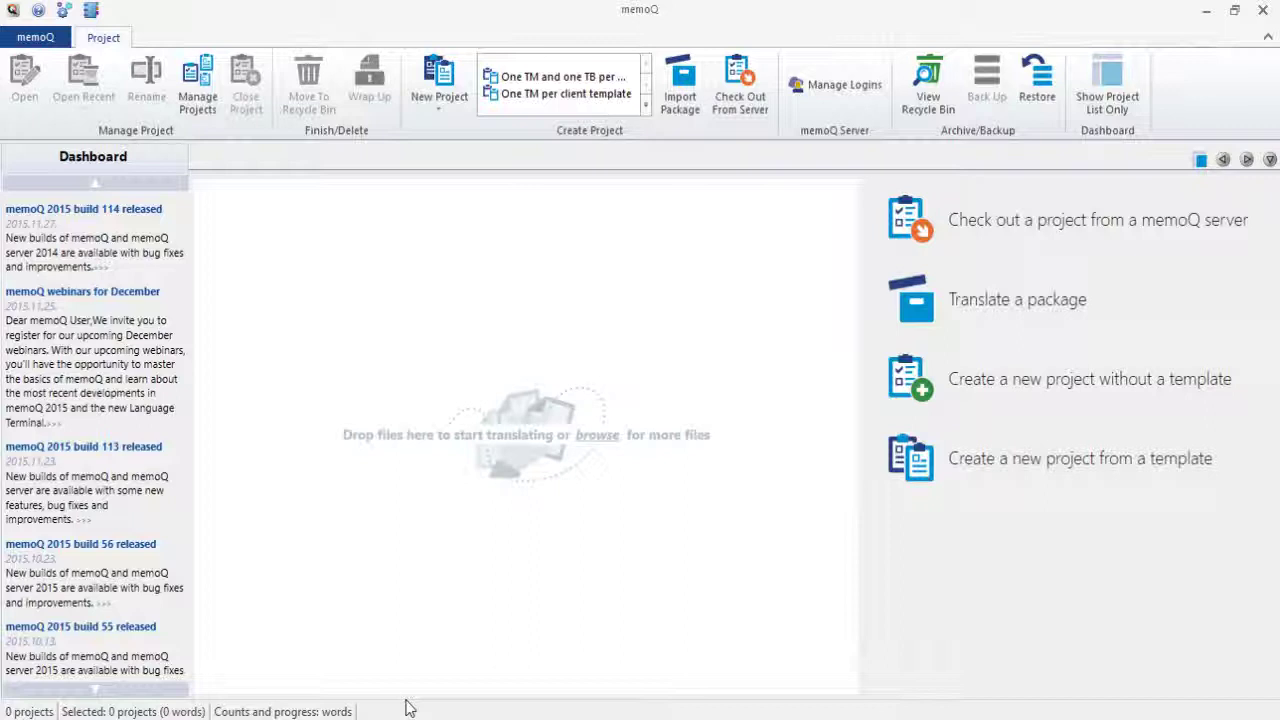
Browse drive G in File Explorer, look inside the MemoQ folder and return to the drive's root.
key("super+d")
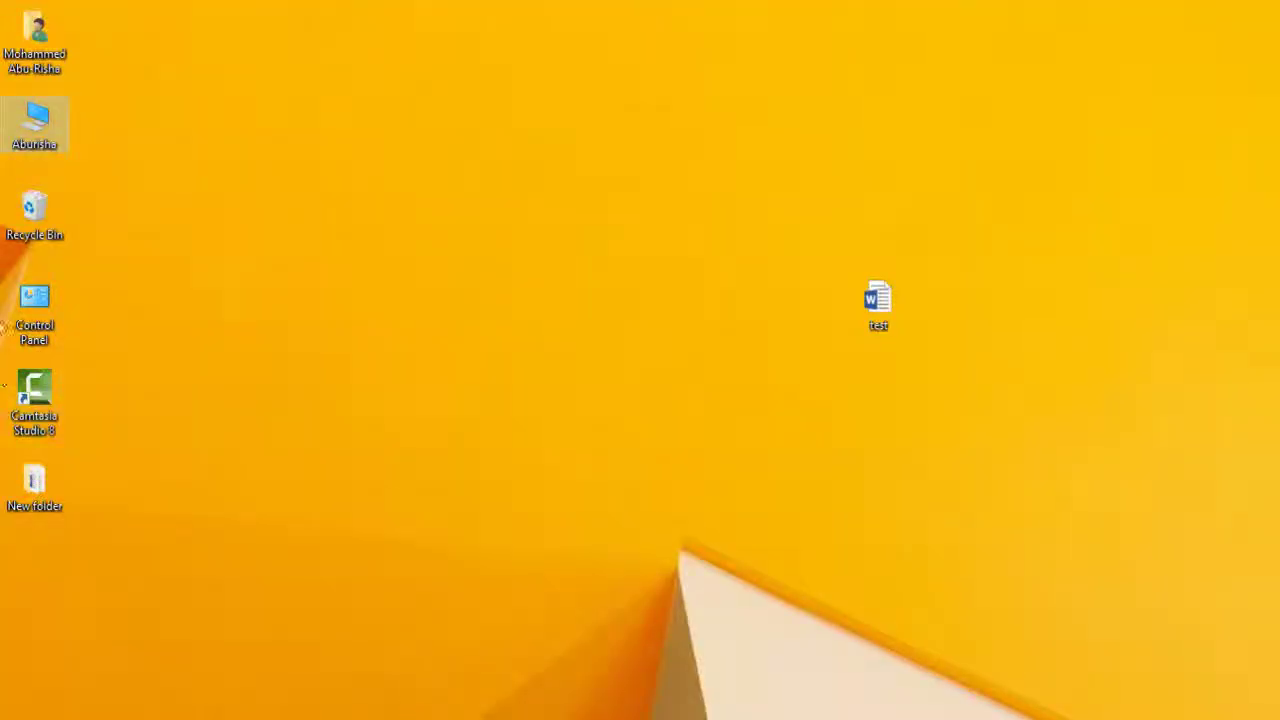
double_click(57, 107)
scroll(931, 411, "down", 5)
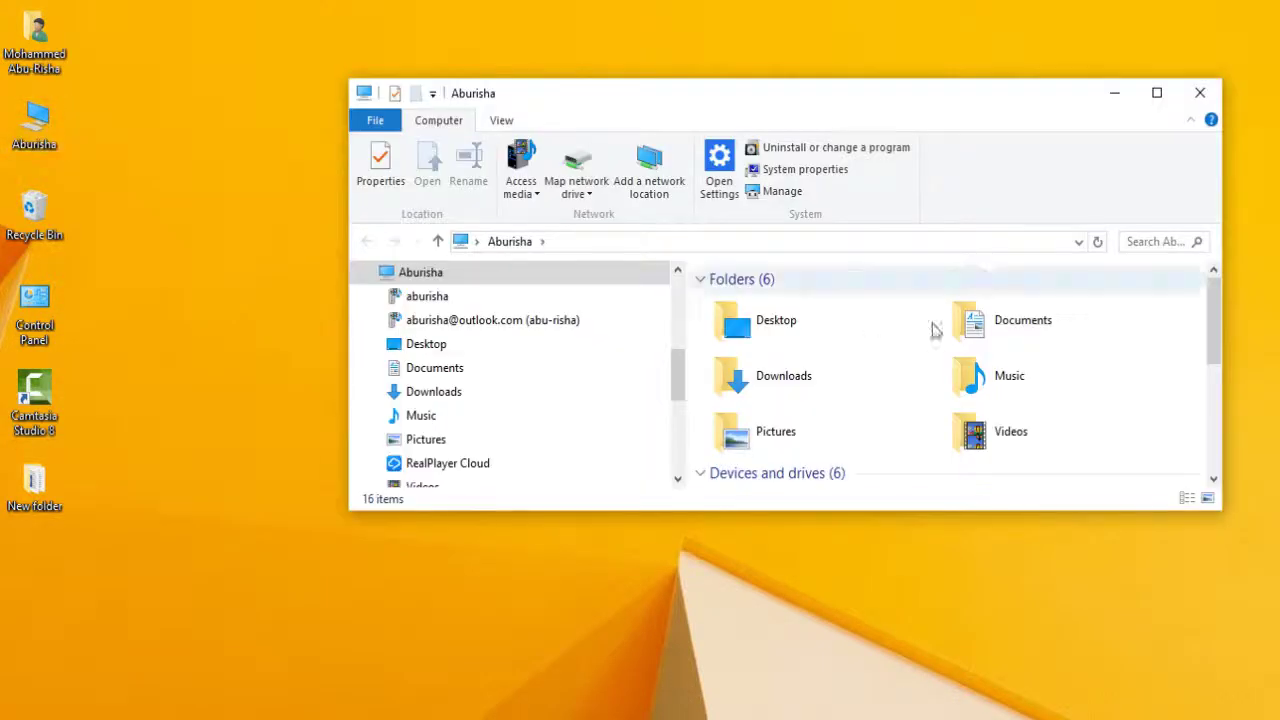
double_click(1043, 330)
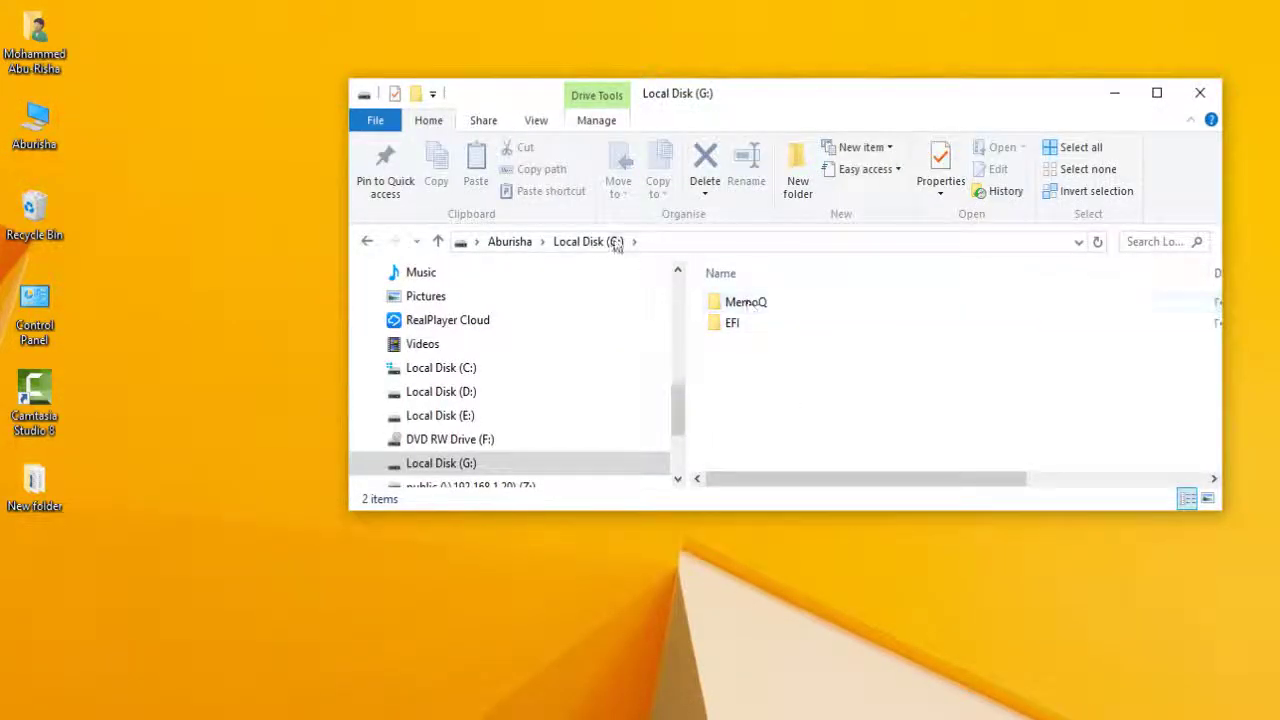
left_click(740, 302)
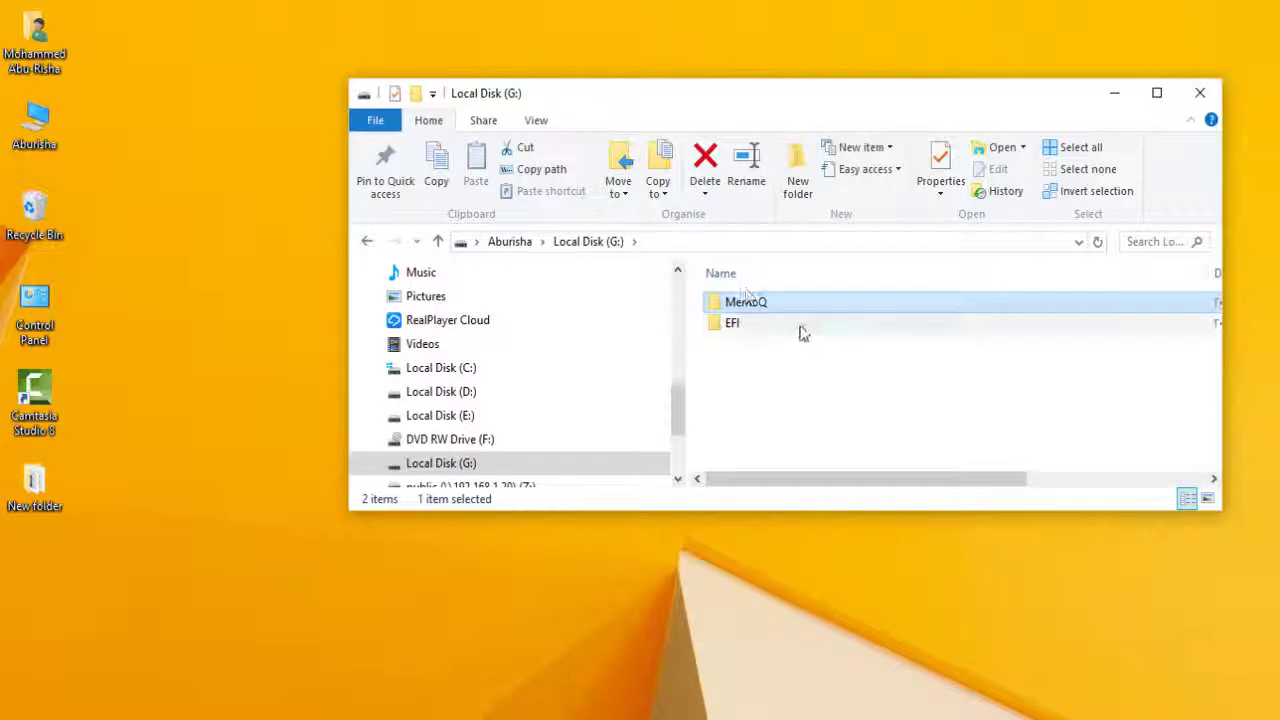
double_click(738, 311)
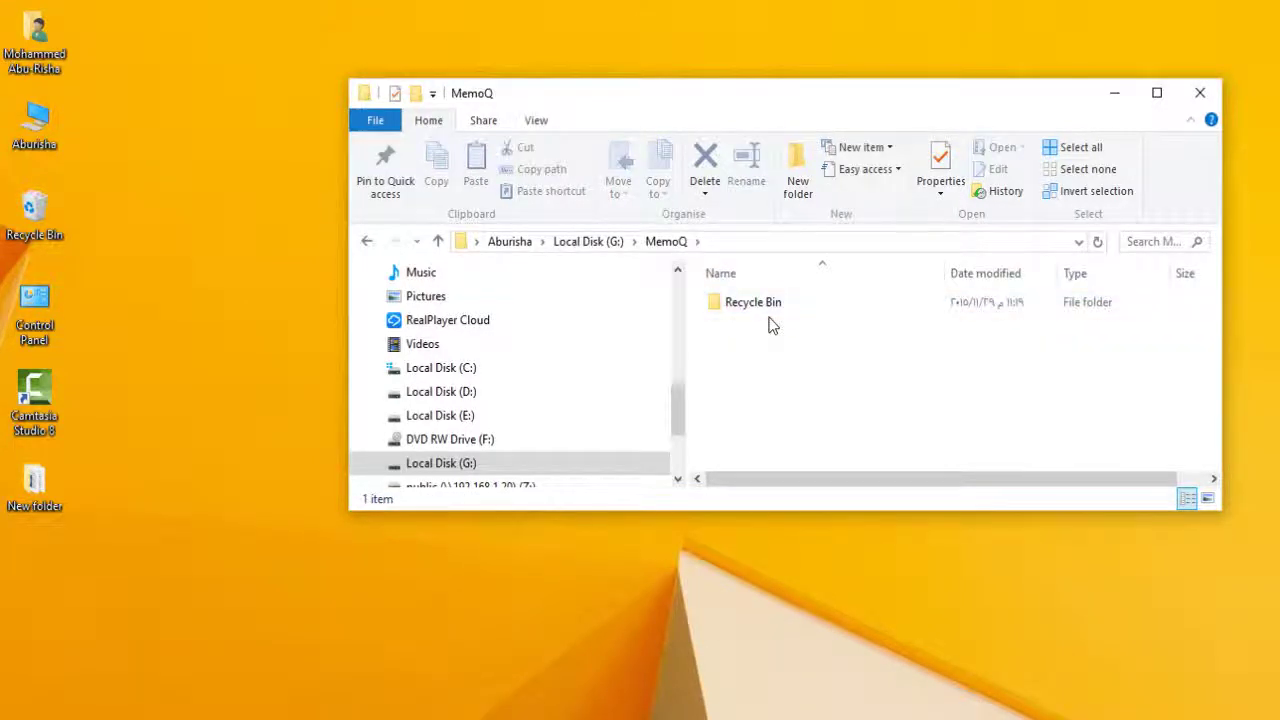
key("alt+Left")
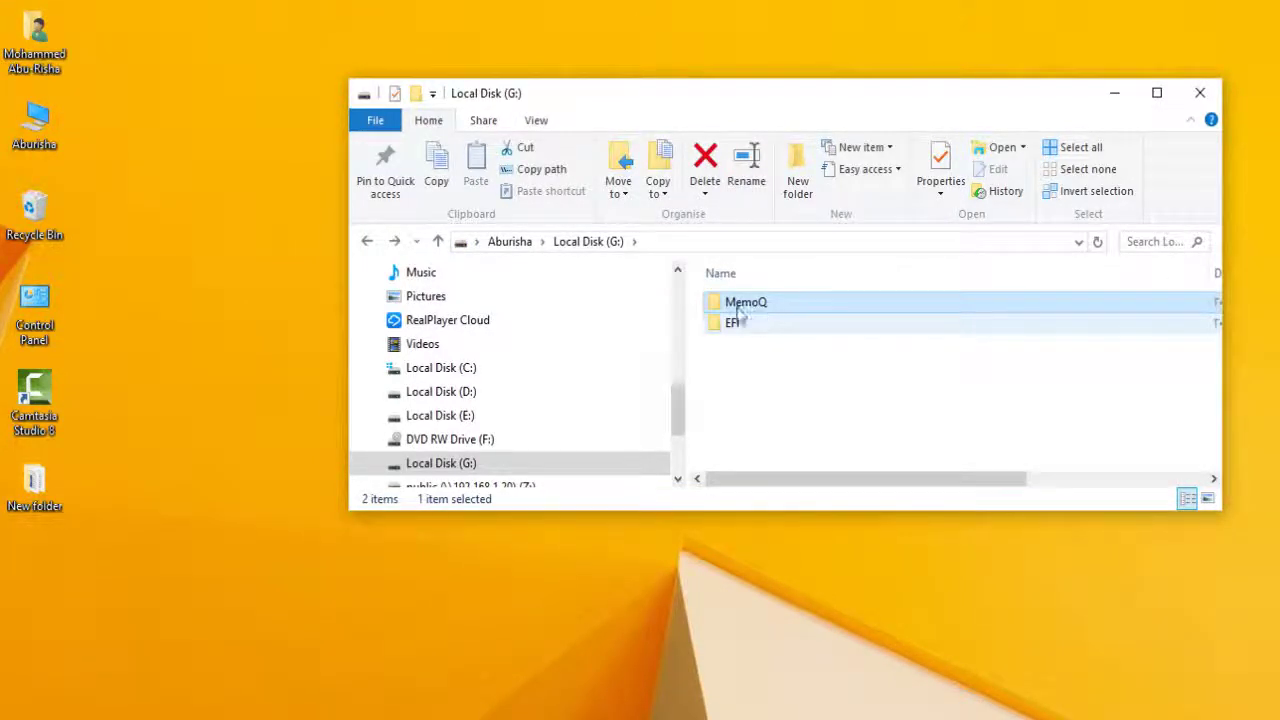
mouse_move(778, 311)
left_mouse_down()
mouse_move(731, 323)
mouse_move(765, 314)
left_mouse_up()
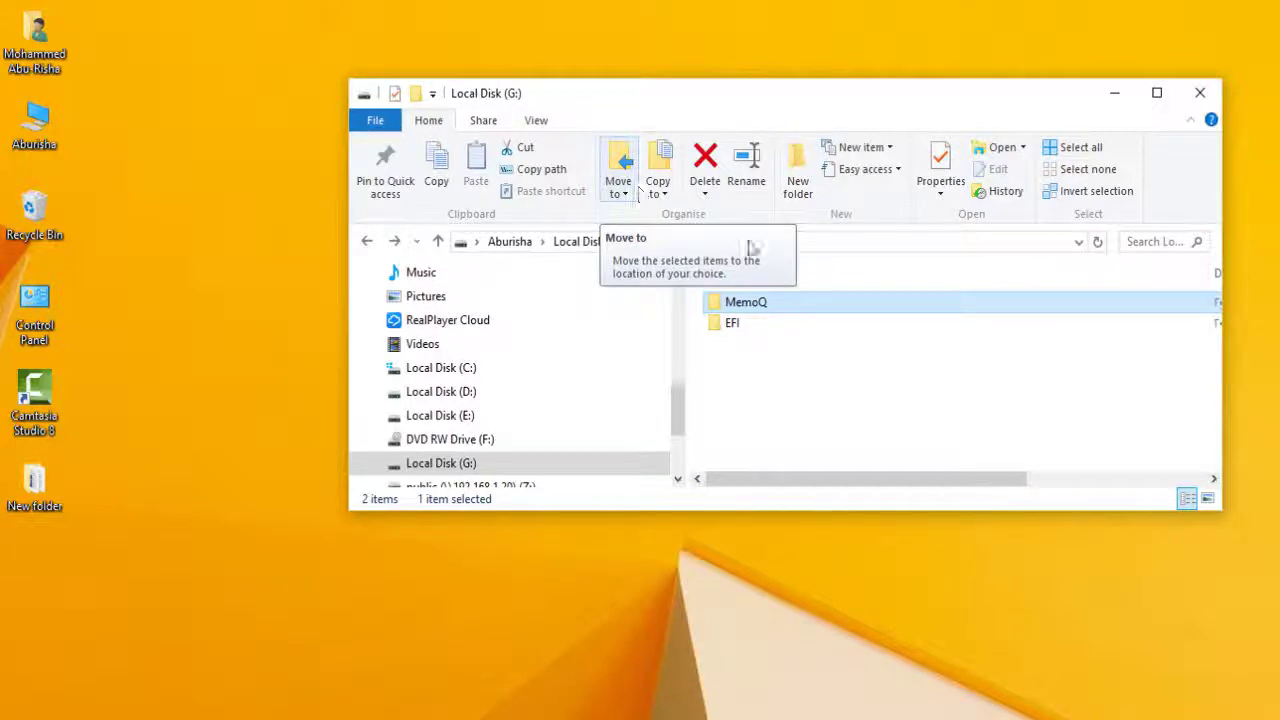
Create a new folder in the root of drive G and try naming it MemoQ 1.
left_click(780, 380)
right_click(770, 376)
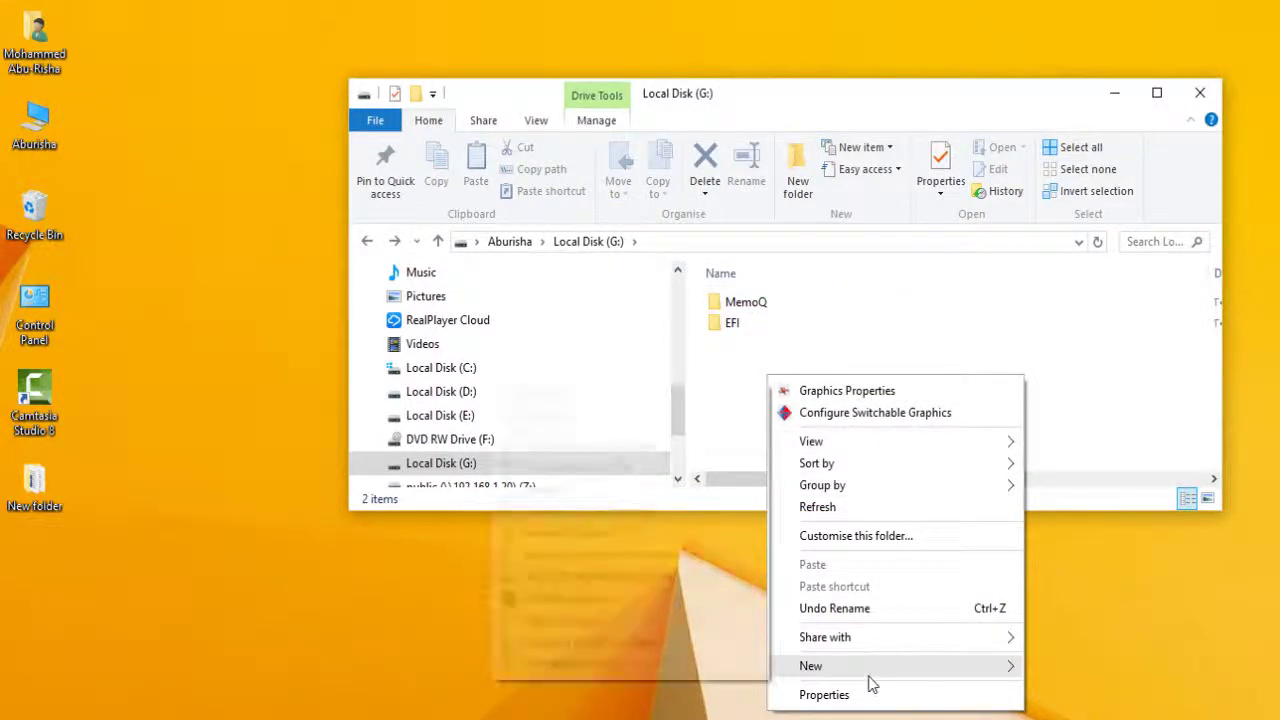
mouse_move(877, 672)
left_click(566, 398)
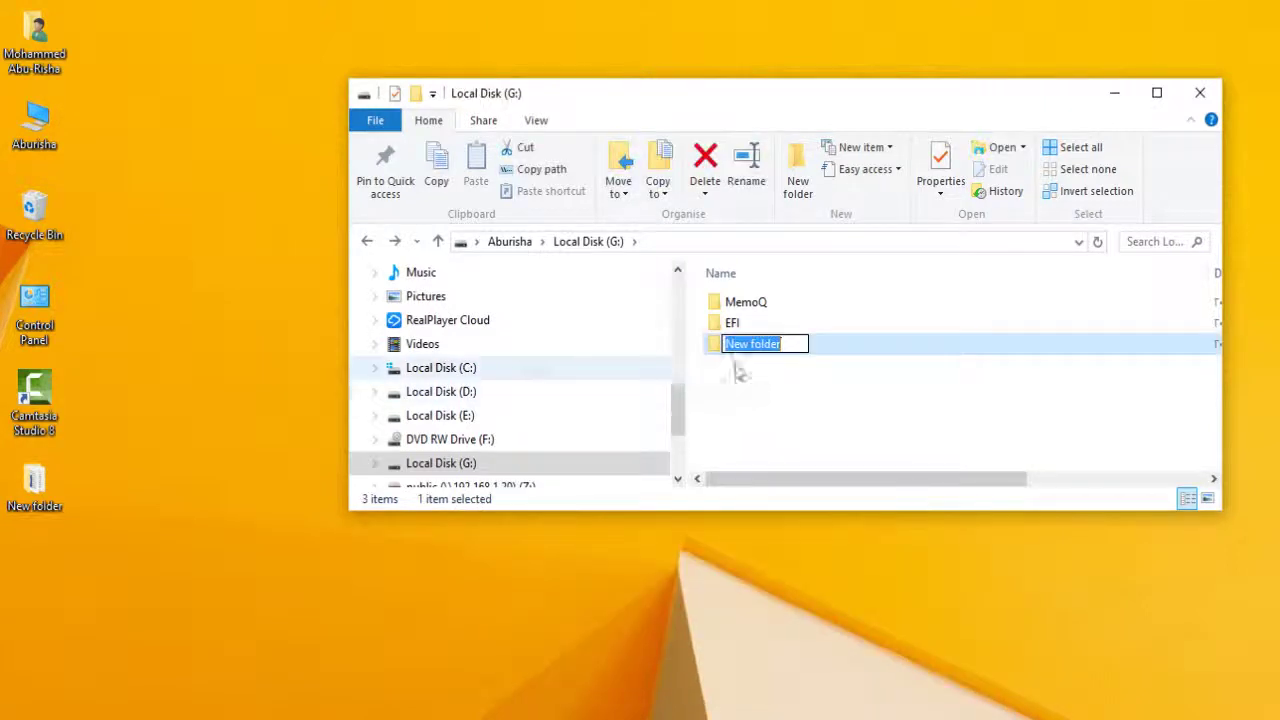
type("MemoQ 1")
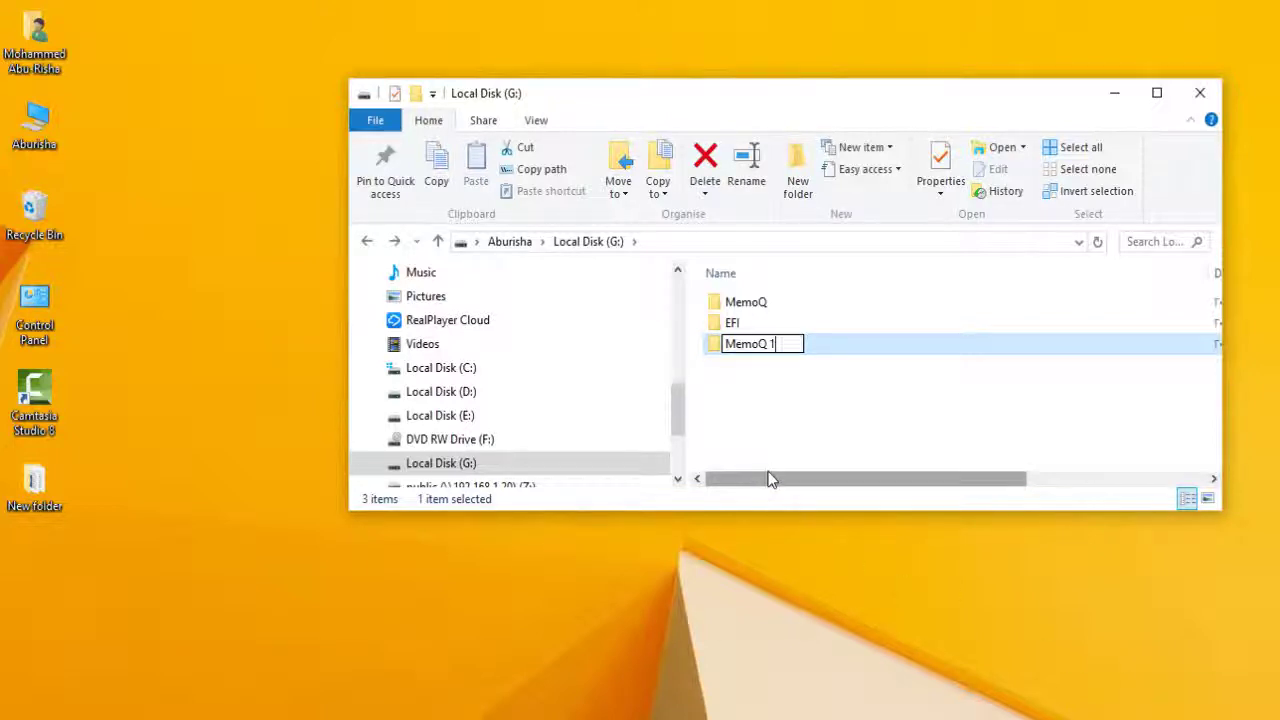
key("Escape")
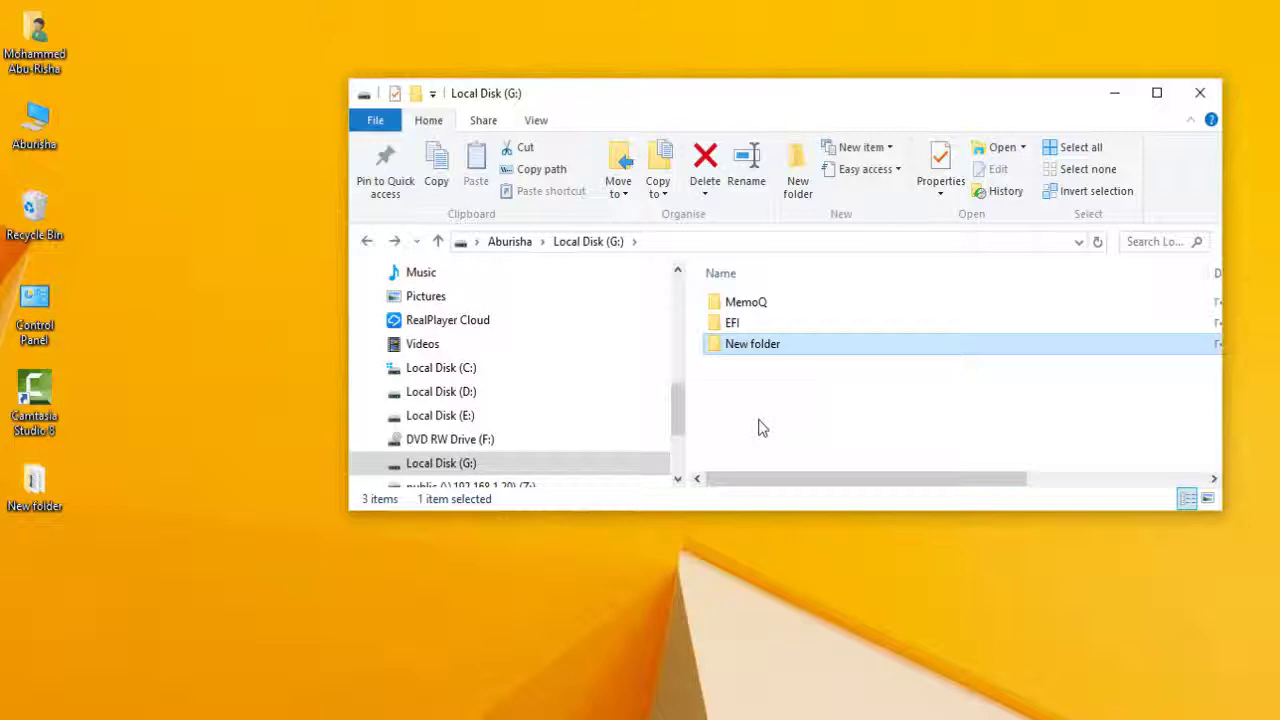
left_click(791, 307)
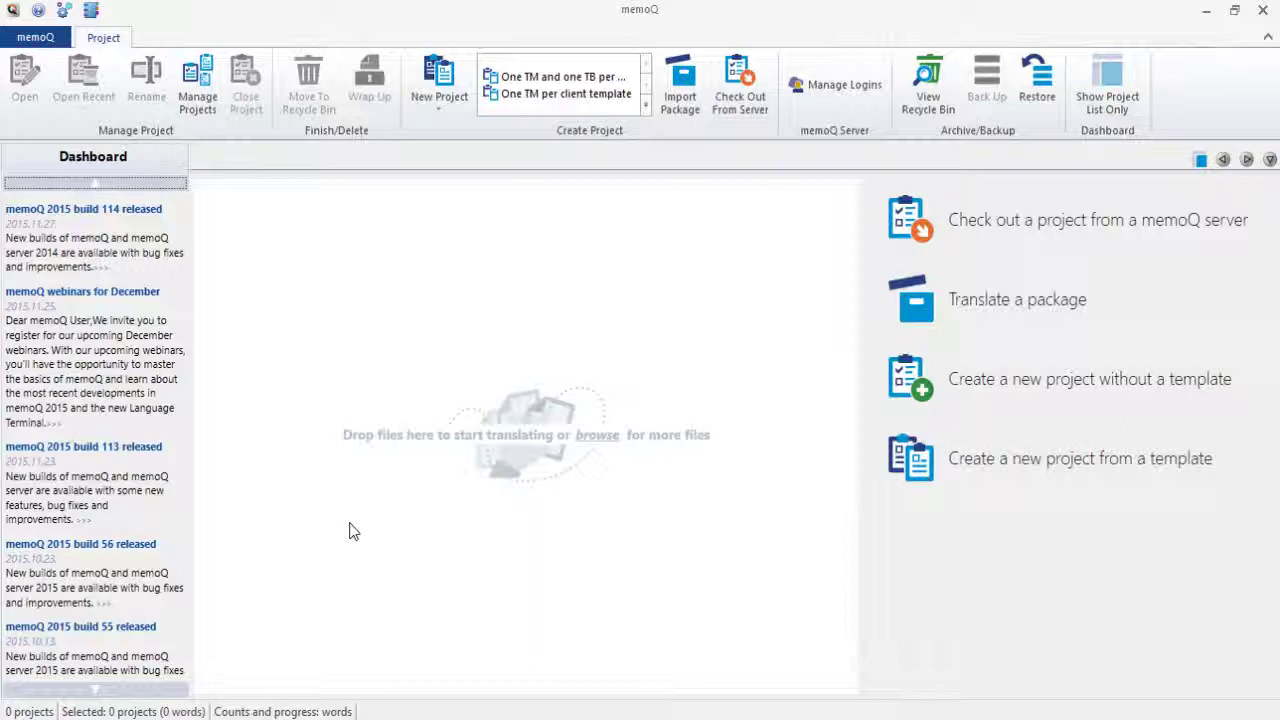
Switch to memoQ and review the projects folder and resource paths in the Locations options.
left_click(64, 10)
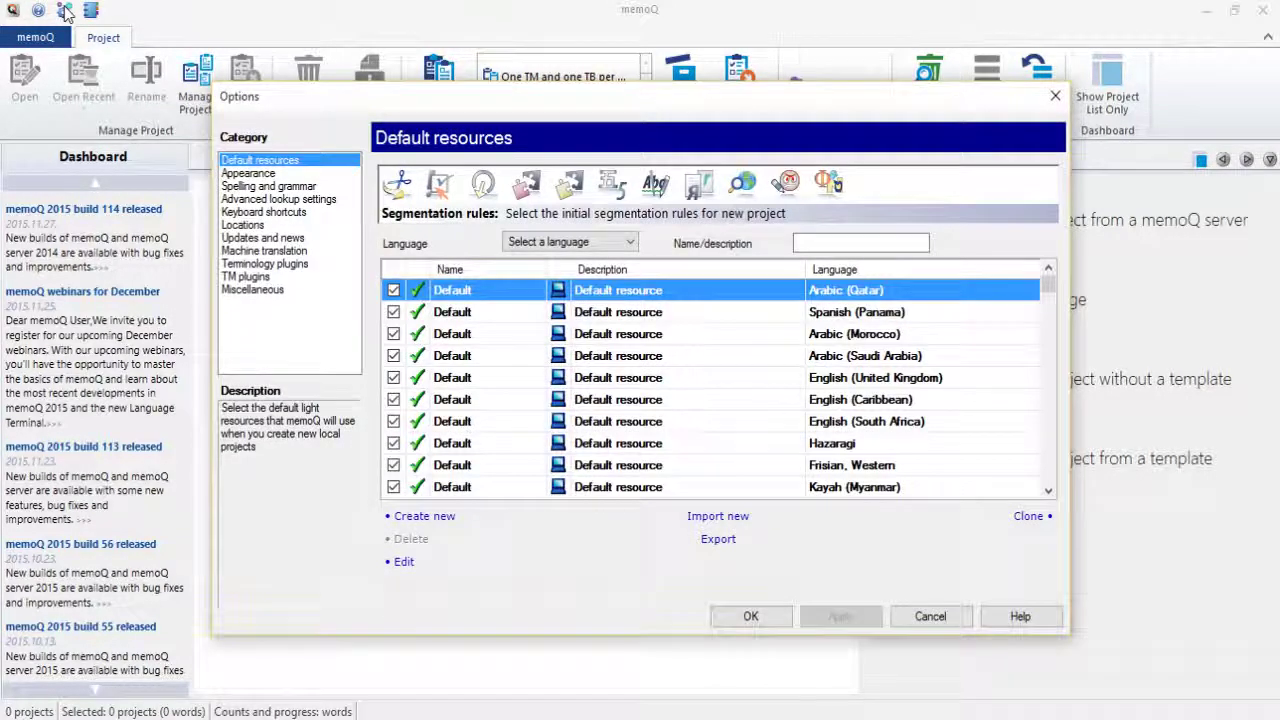
left_click(262, 226)
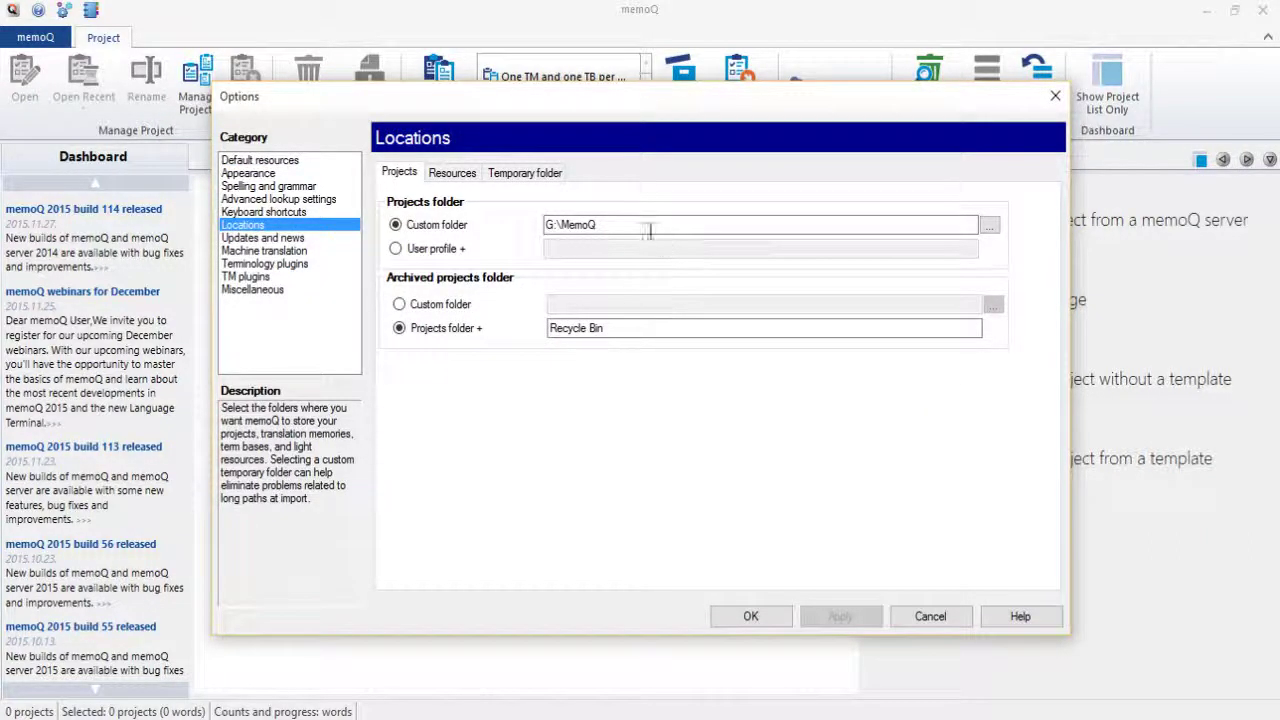
left_click_drag(615, 225, 532, 222)
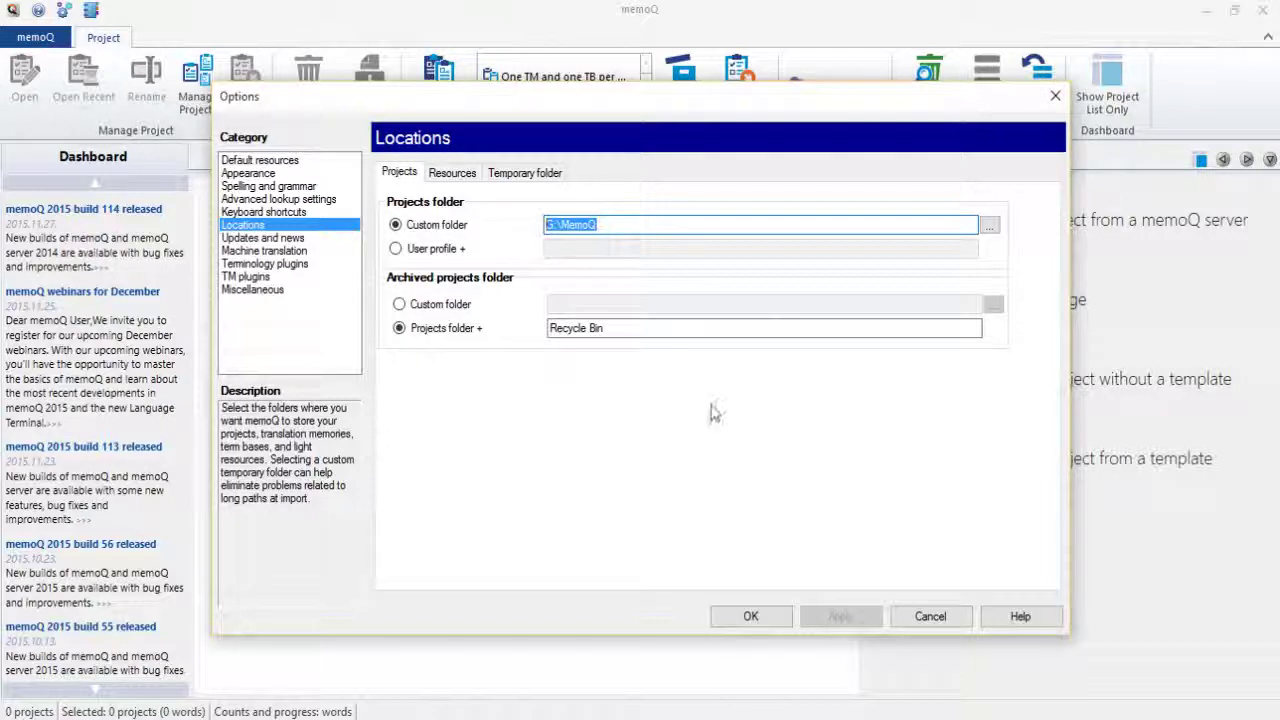
left_click(450, 176)
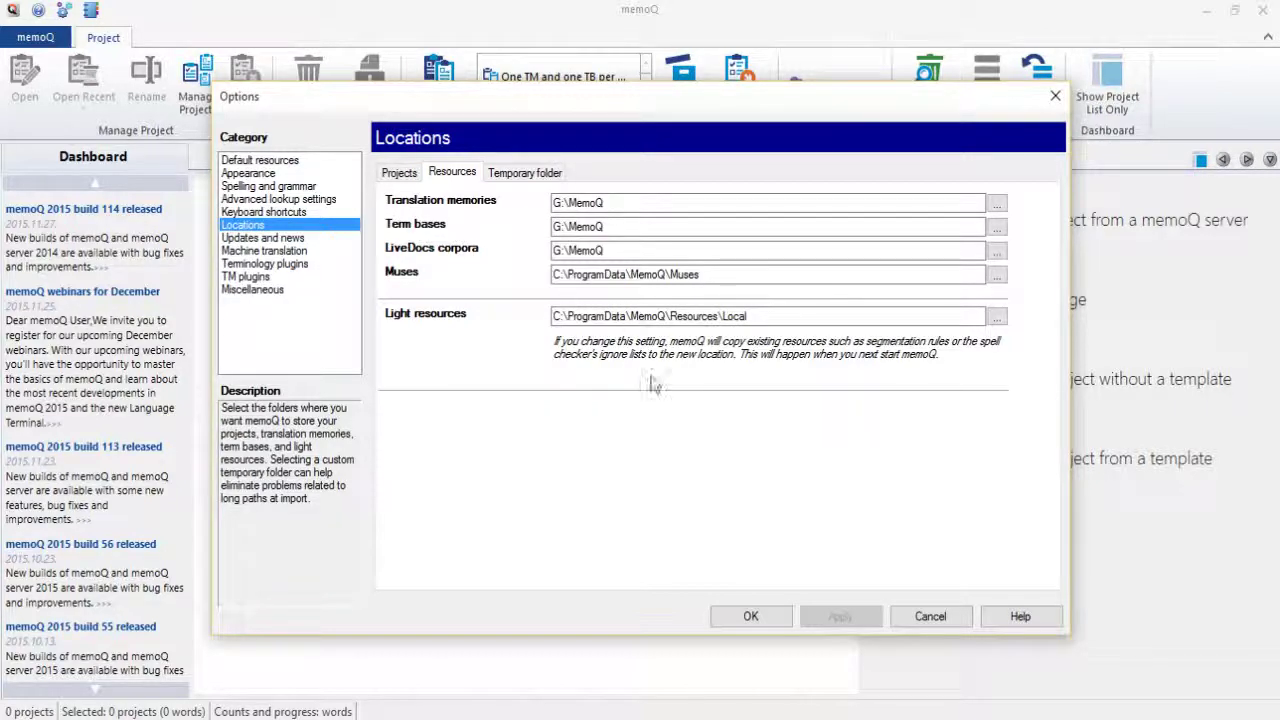
left_click(751, 617)
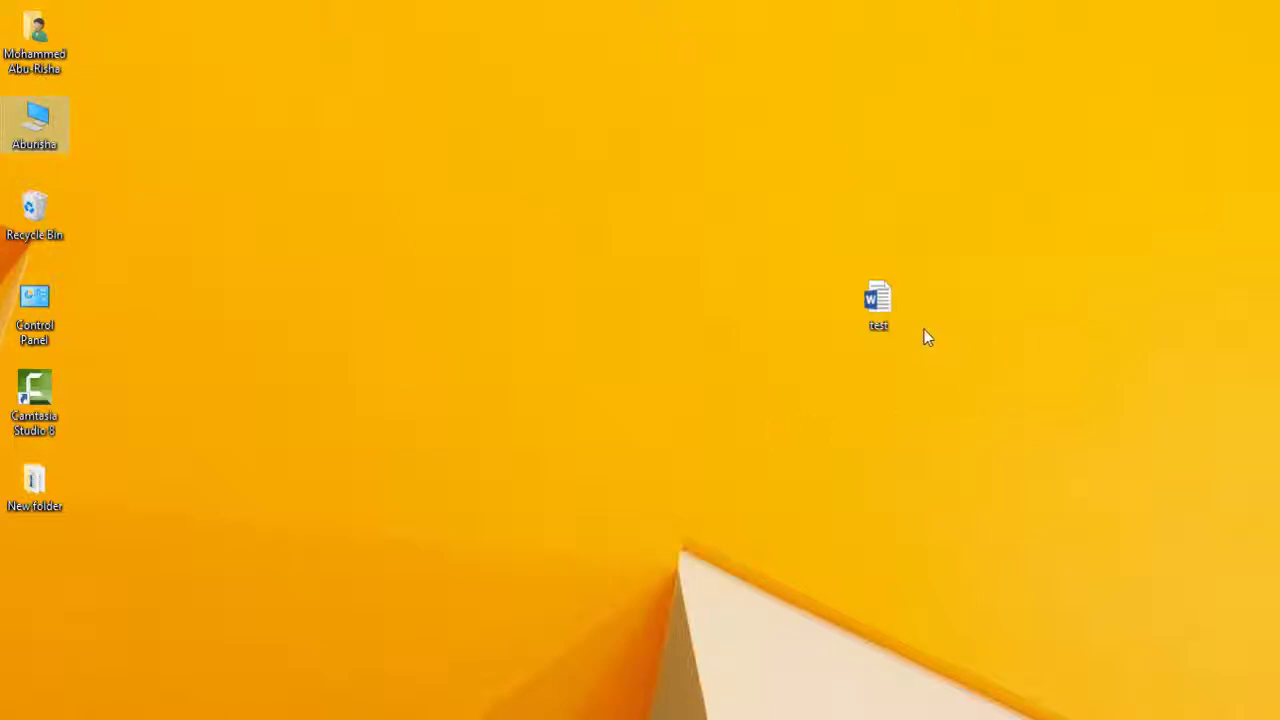
Open the test document from the desktop in Word and examine the repeated lines on its first two pages.
left_click_drag(887, 325, 747, 235)
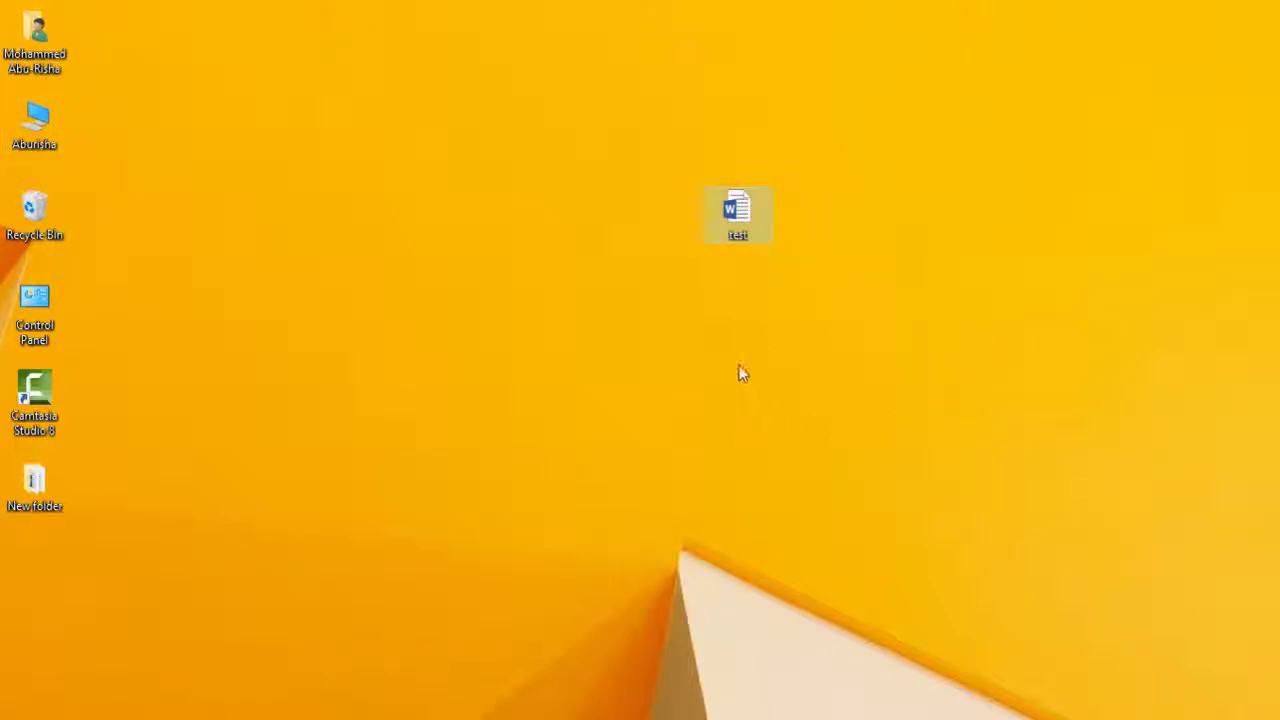
double_click(740, 226)
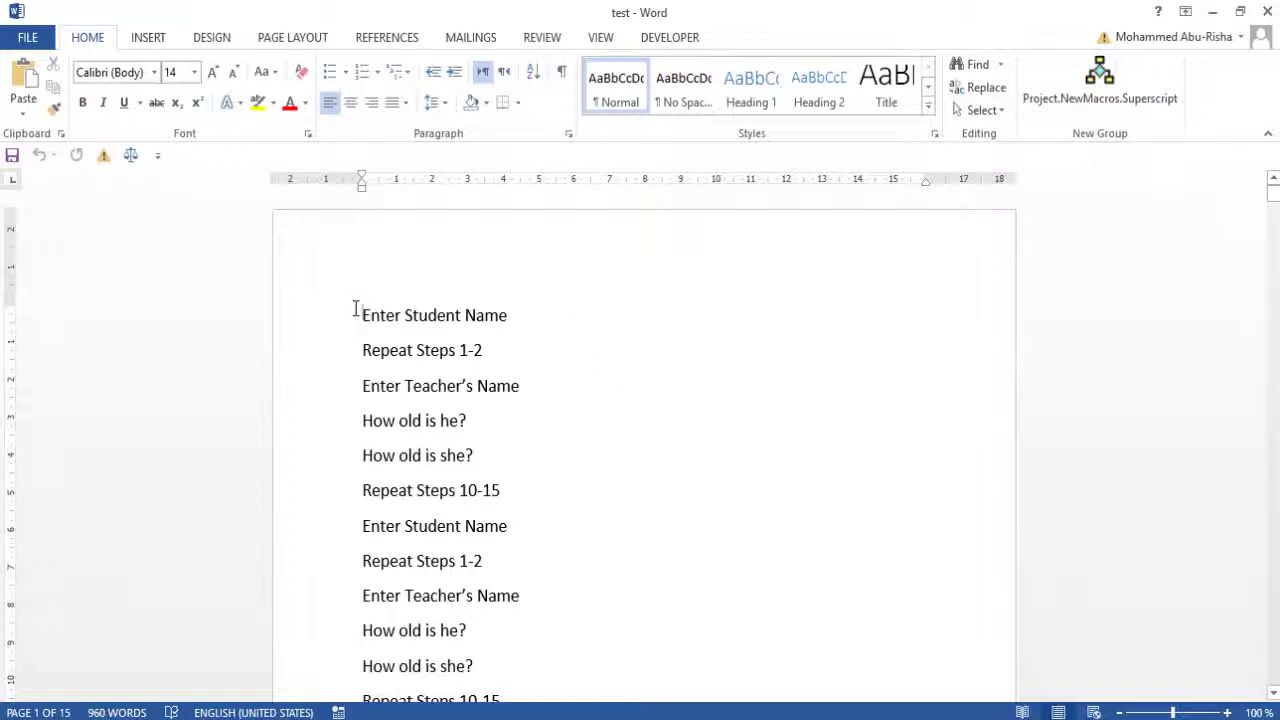
left_click_drag(355, 308, 527, 309)
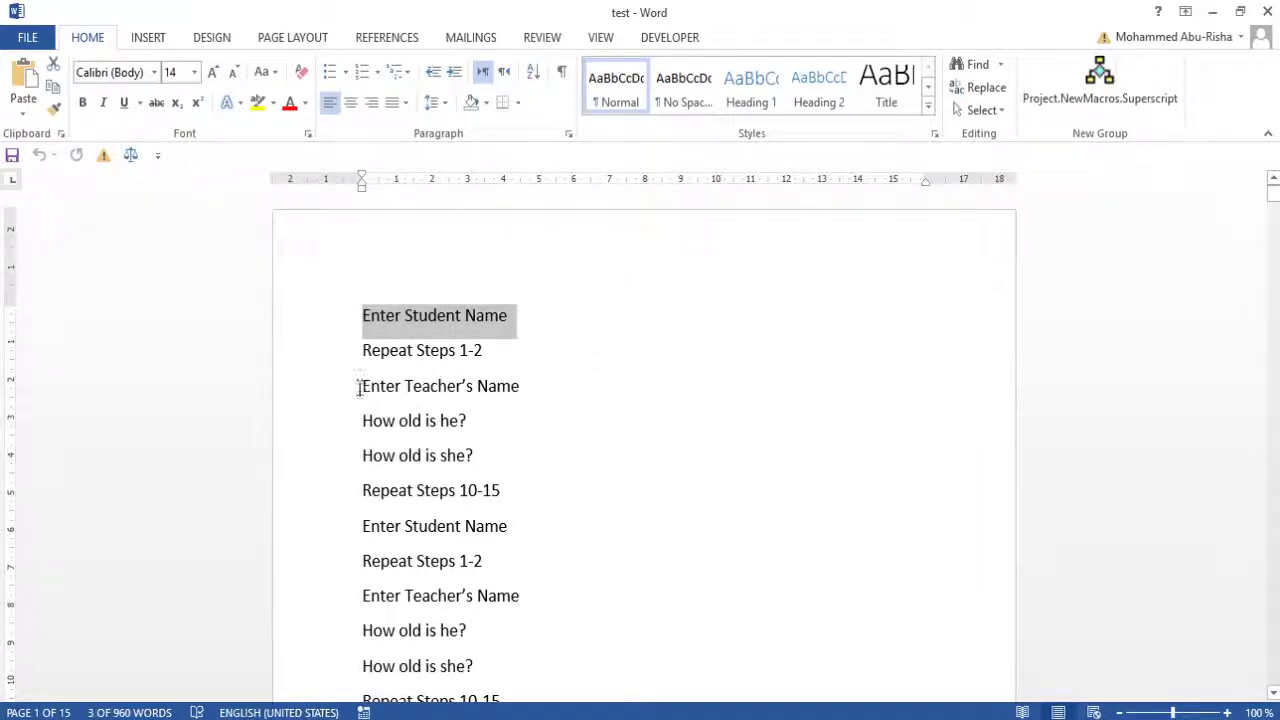
left_click_drag(359, 389, 533, 380)
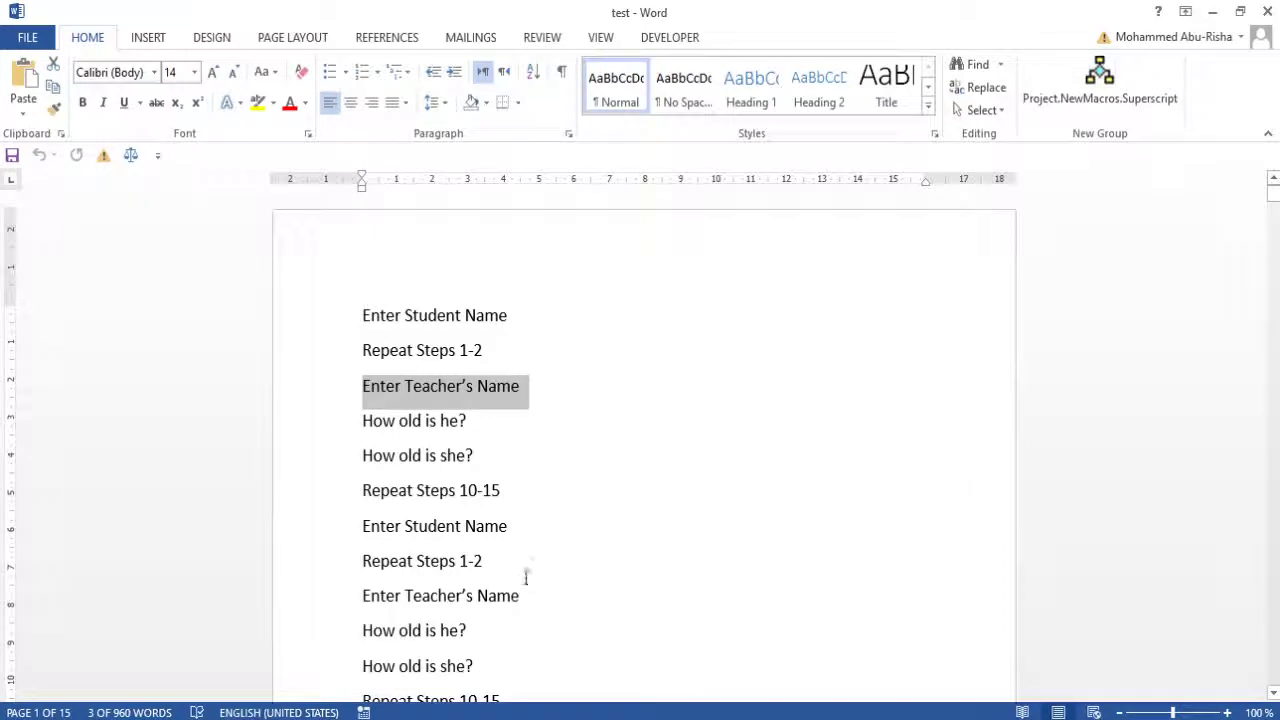
left_click(364, 349)
left_click_drag(364, 349, 495, 350)
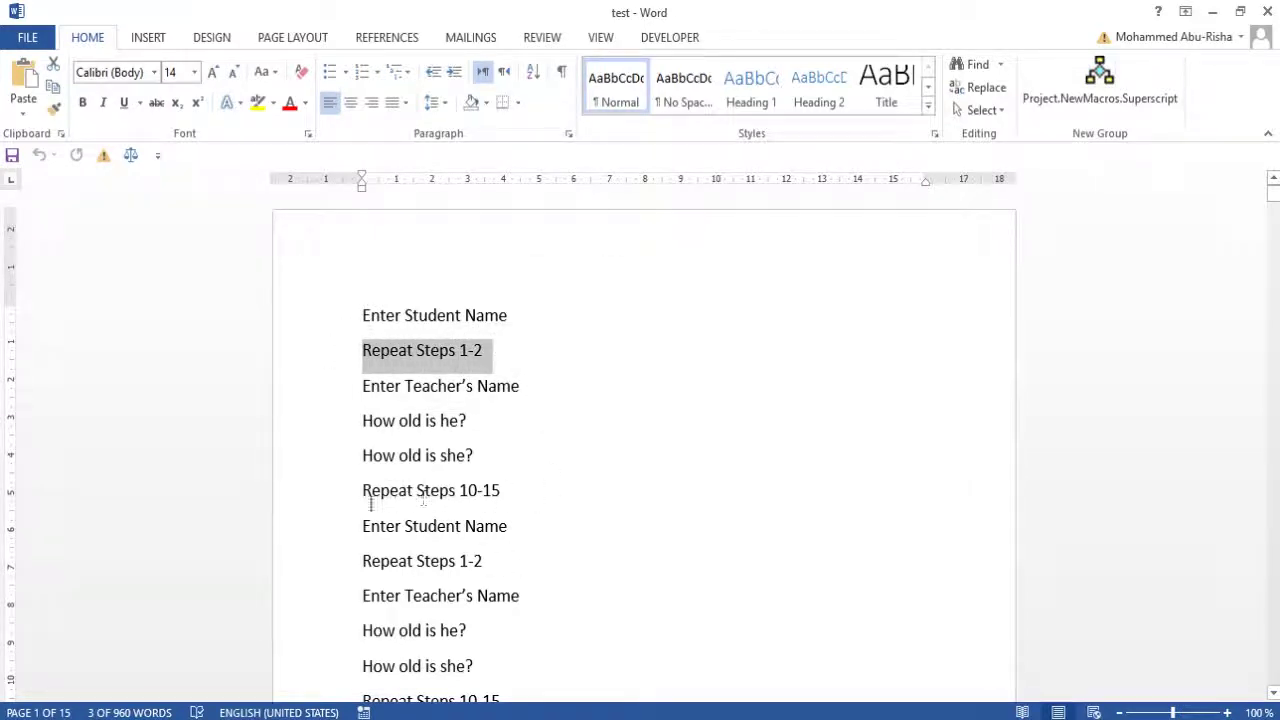
mouse_move(363, 490)
left_mouse_down()
mouse_move(509, 489)
mouse_move(360, 489)
left_mouse_up()
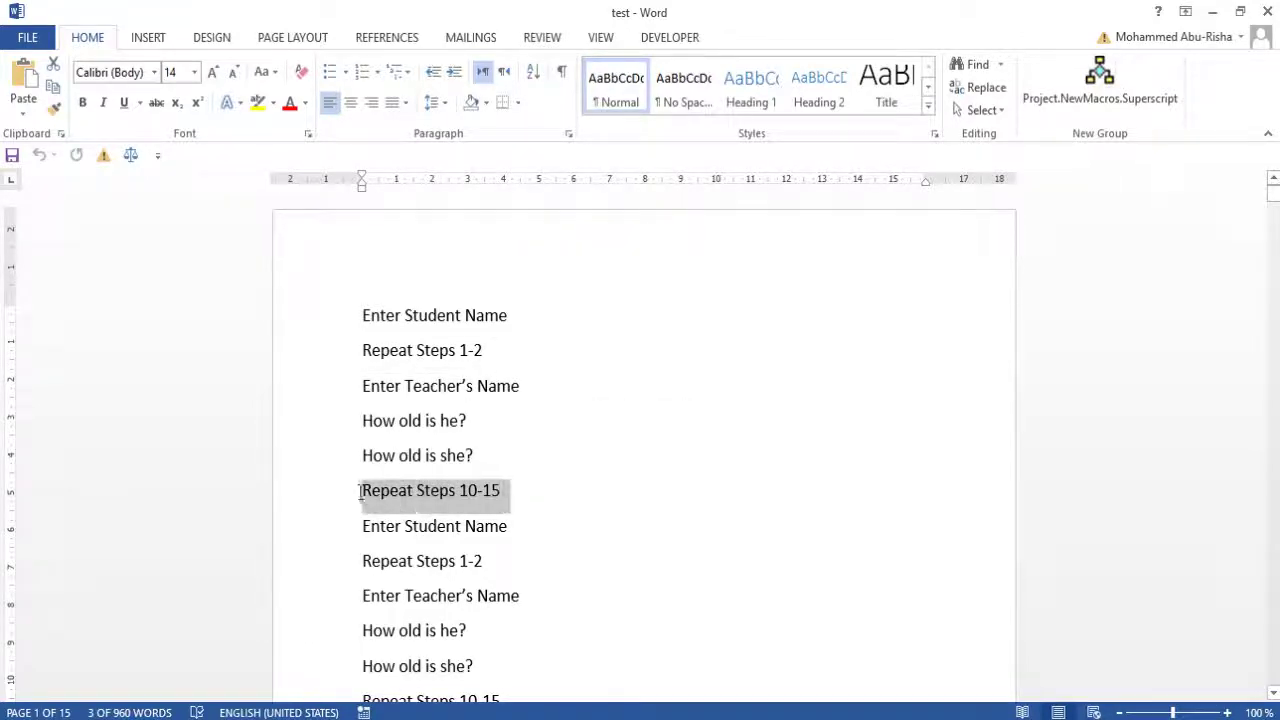
left_click(278, 400)
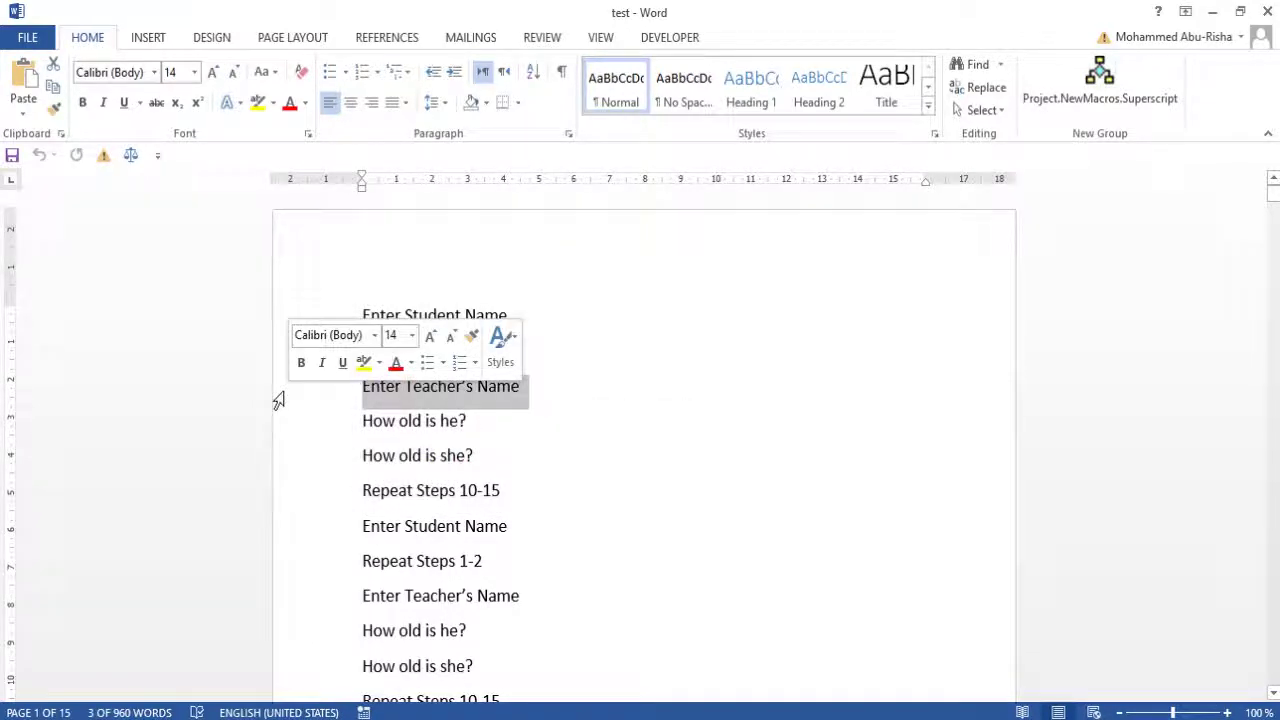
scroll(443, 447, "down", 1)
scroll(443, 447, "down", 2)
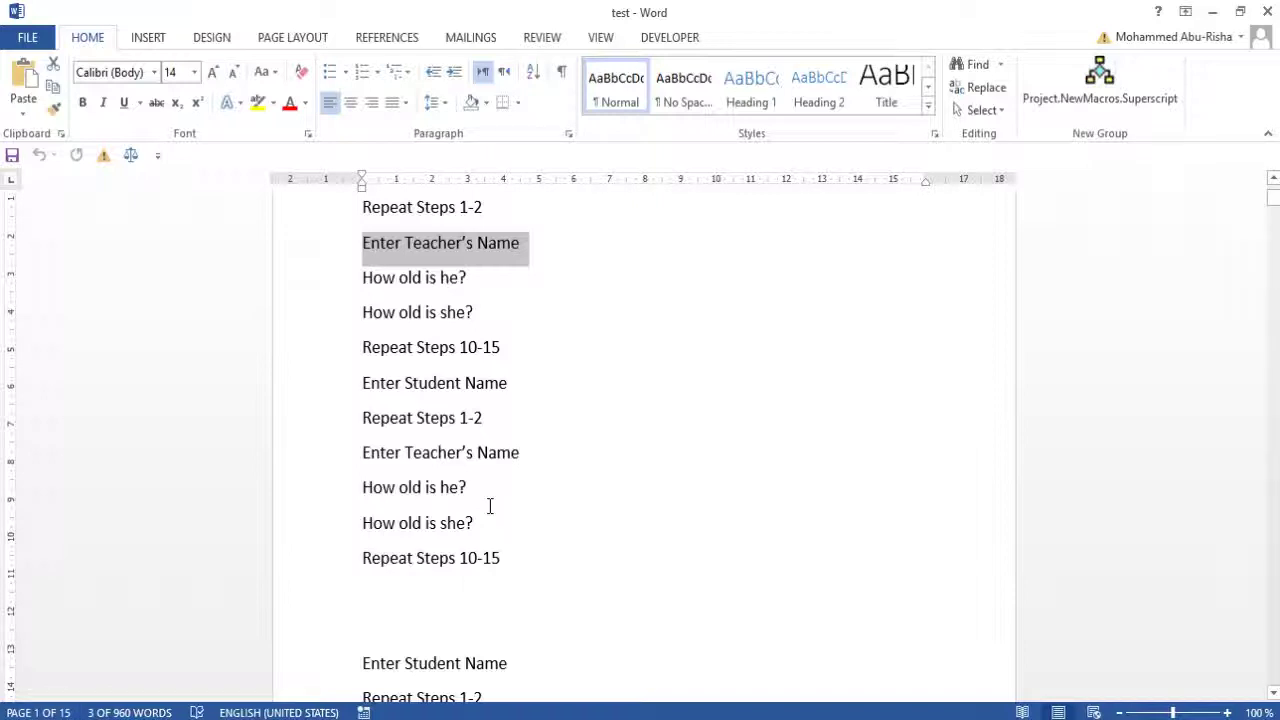
scroll(500, 480, "down", 6)
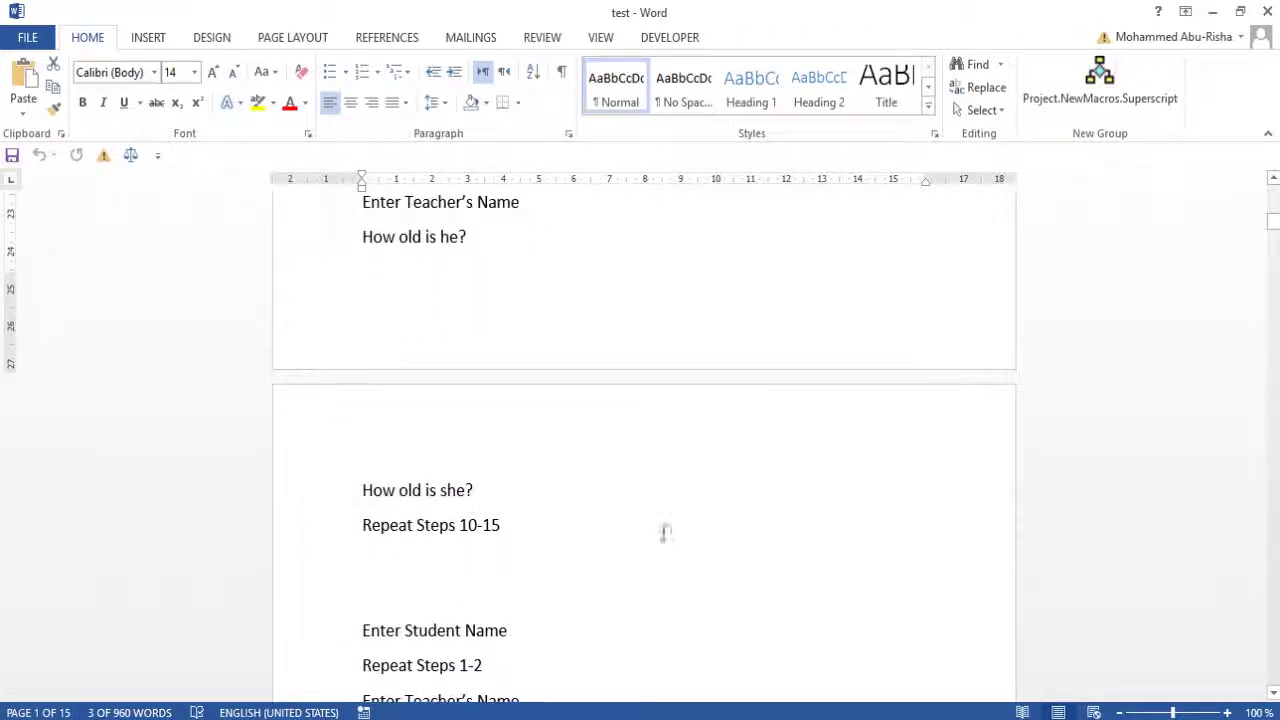
scroll(560, 500, "down", 3)
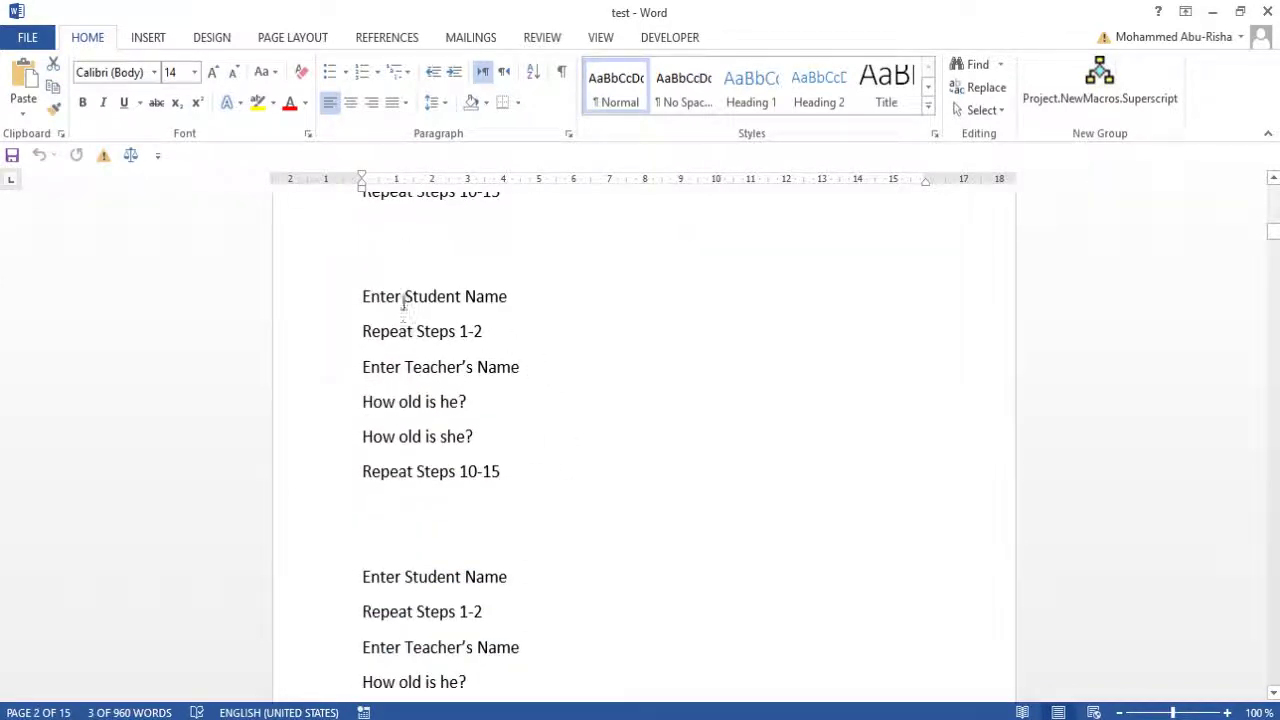
On page 2, move an "Enter Student Name" line below "Enter Teacher's Name" and the "How old is he?" line above that block.
triple_click(405, 300)
left_click_drag(486, 306, 366, 268)
triple_click(413, 403)
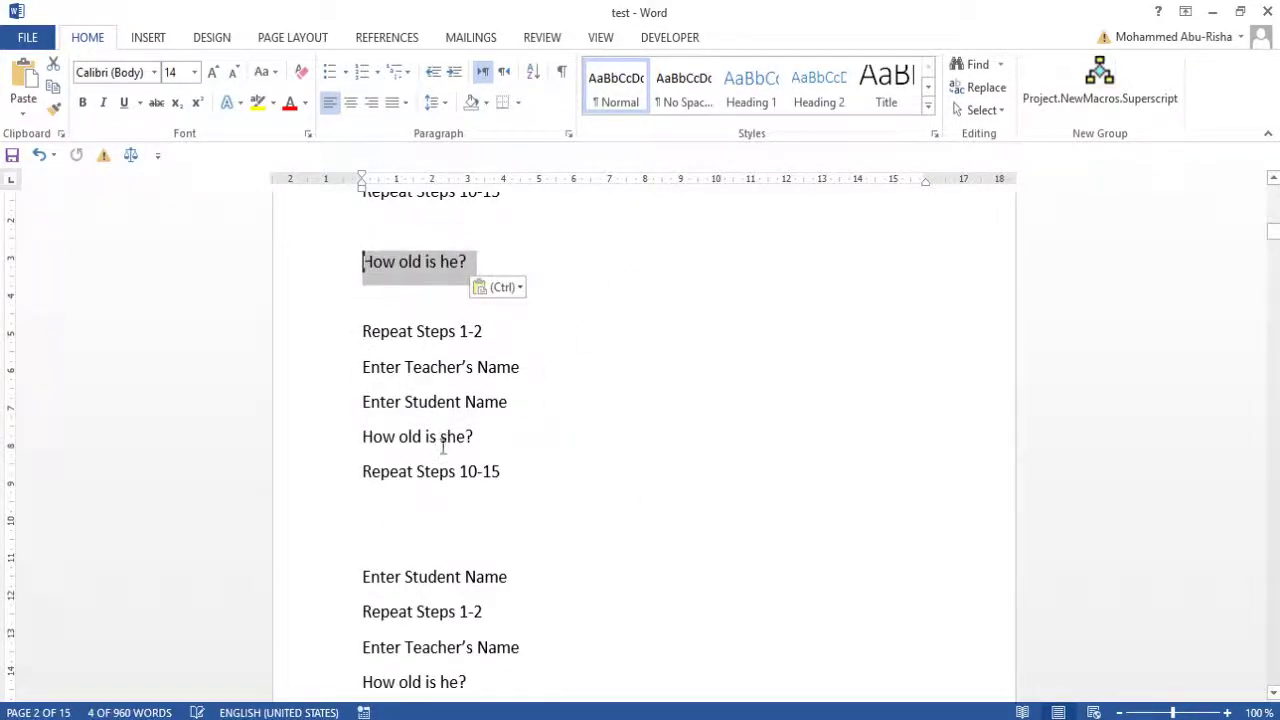
Move the "Enter Teacher's Name" line of the last block on page 2 up to just below the previous block's "Repeat Steps 10-15".
scroll(443, 447, "down", 5)
triple_click(389, 367)
left_click_drag(378, 374, 357, 280)
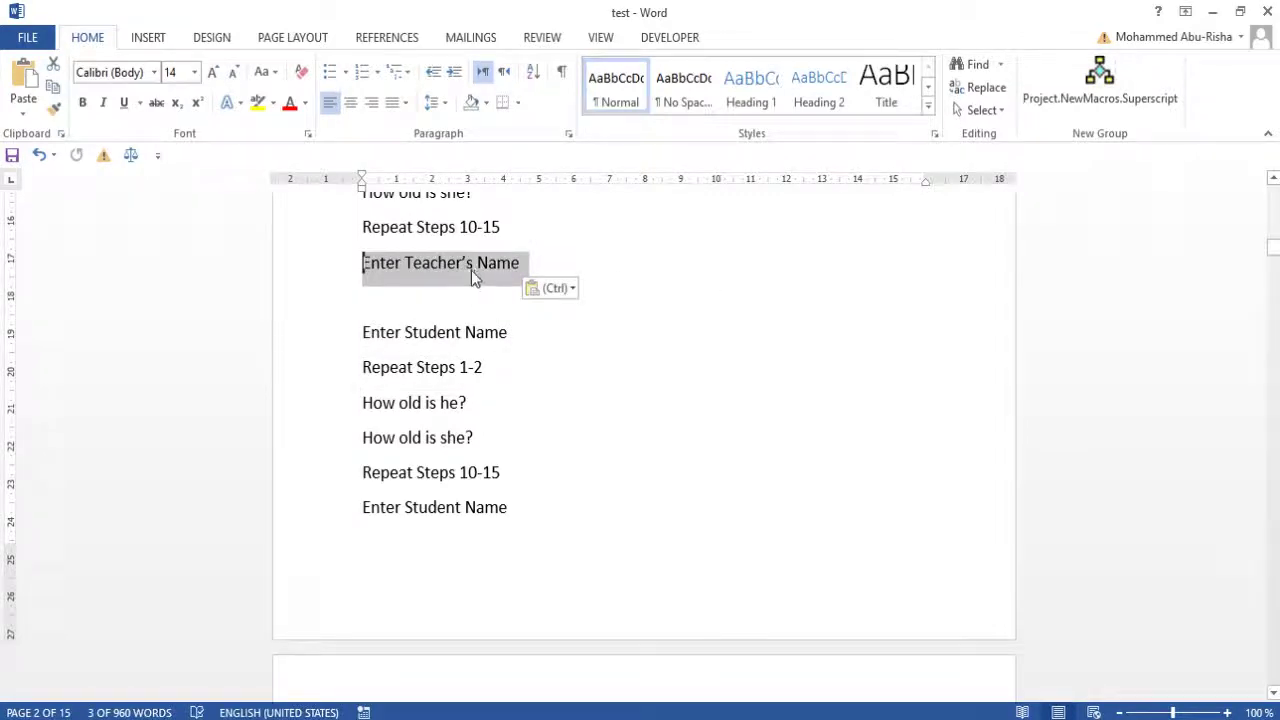
Enlarge the moved "Enter Teacher's Name" line to font size 24.
key("ctrl+shift+period")
key("ctrl+shift+period")
key("ctrl+shift+period")
key("ctrl+shift+period")
key("ctrl+shift+period")
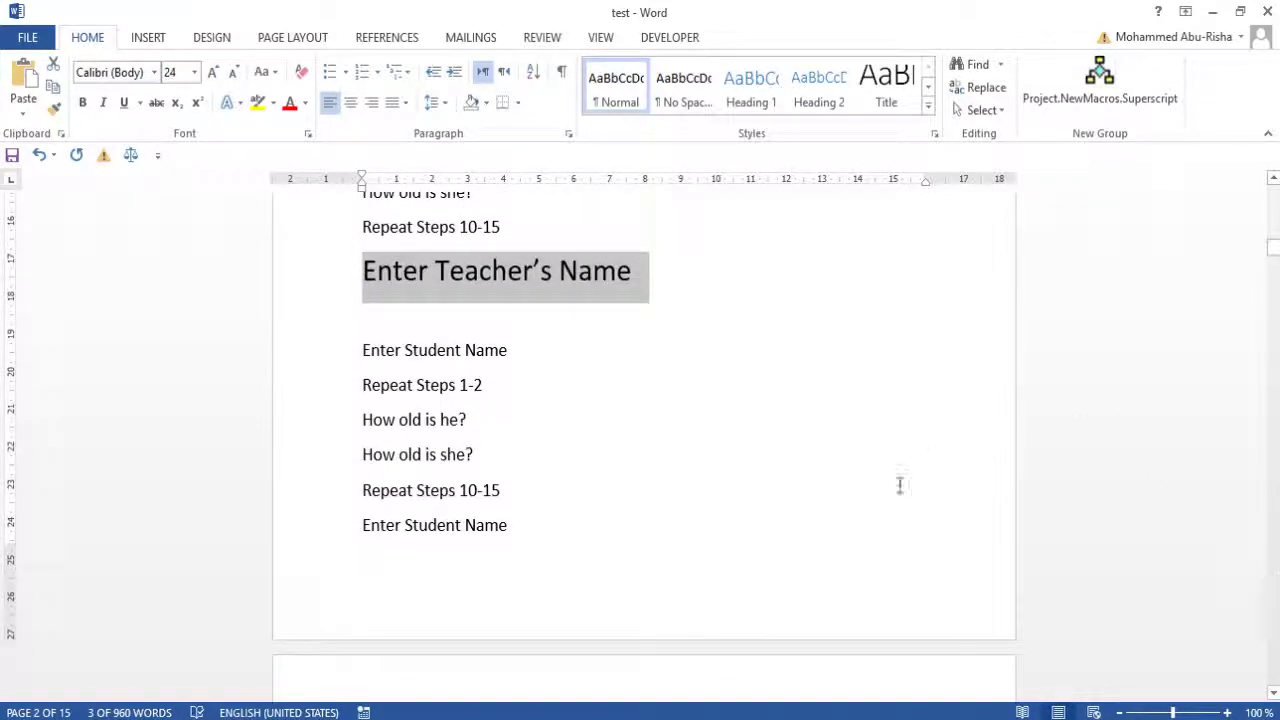
Make the last block's "Repeat Steps 1-2" line on page 2 bold and its "Repeat Steps 10-15" line italic.
triple_click(428, 386)
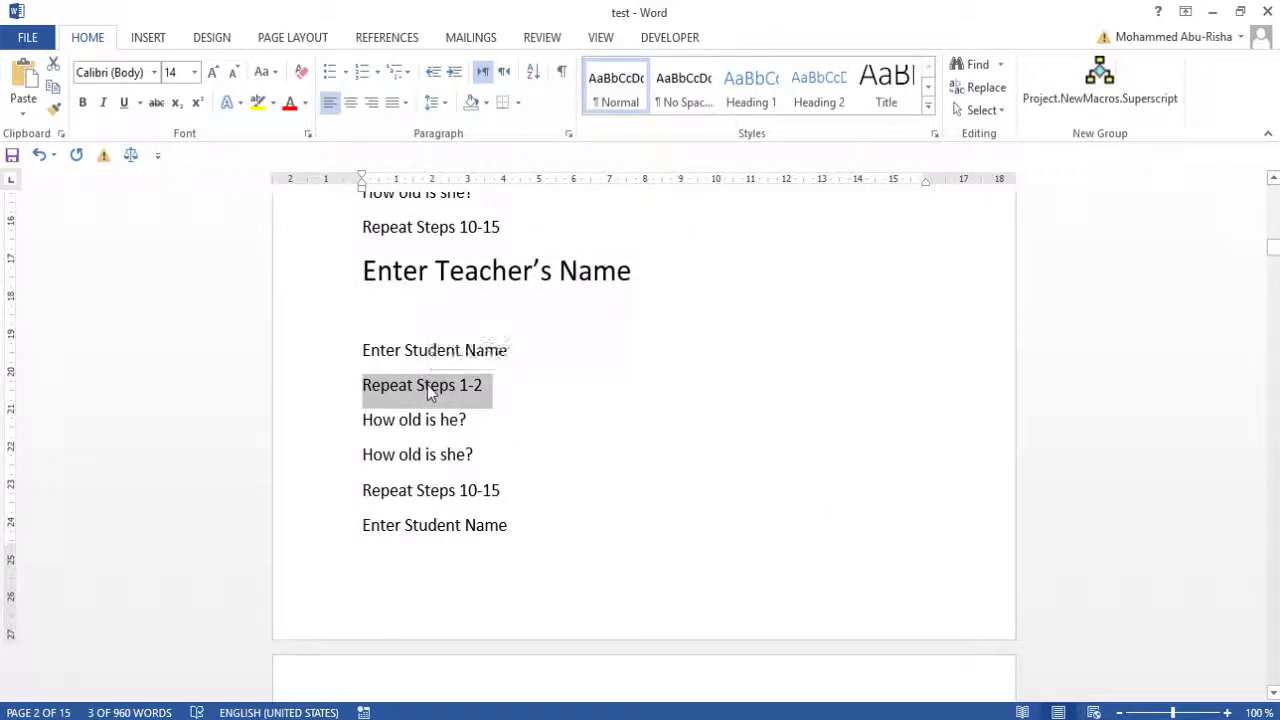
key("ctrl+b")
triple_click(390, 488)
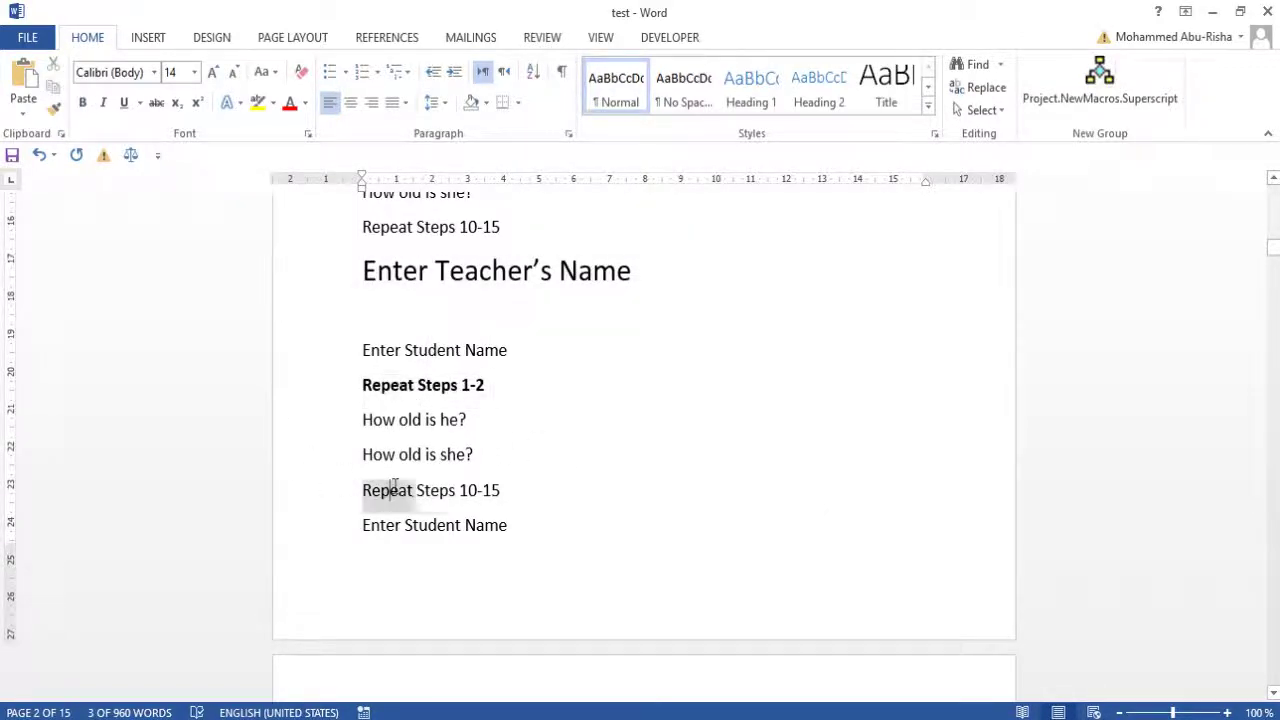
key("ctrl+i")
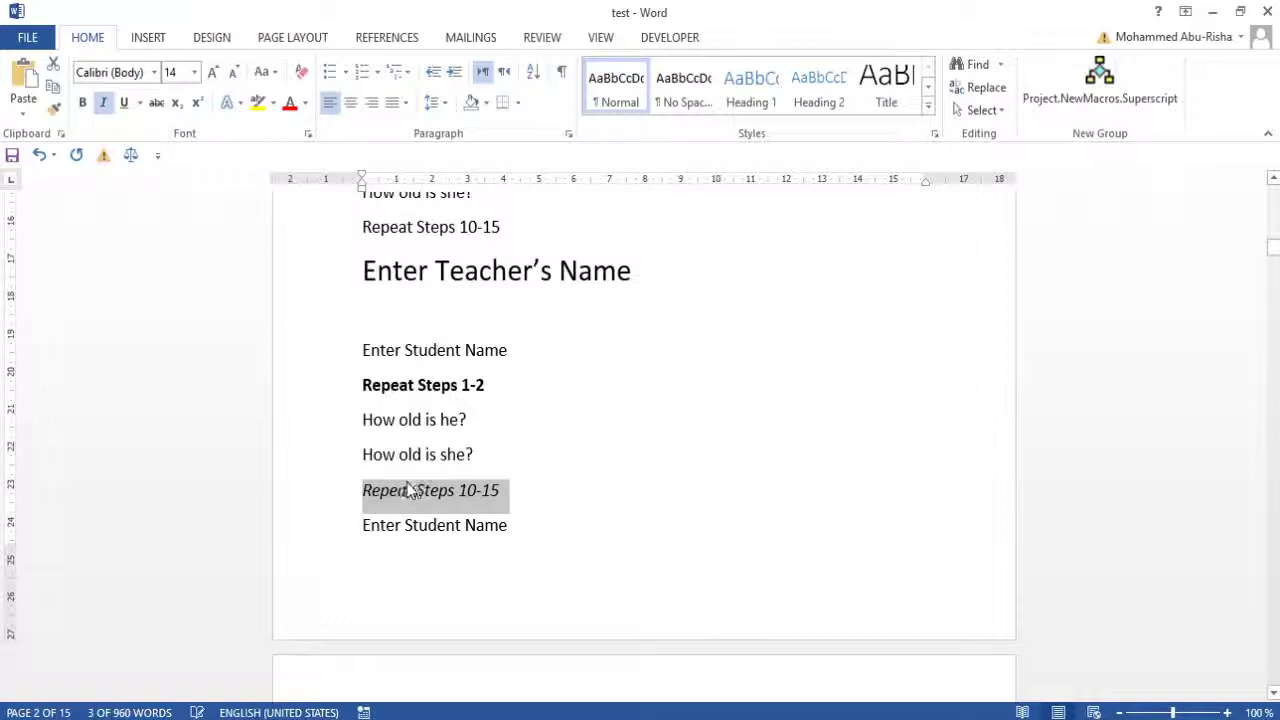
Color the last "Enter Student Name" line on page 2 red.
triple_click(415, 525)
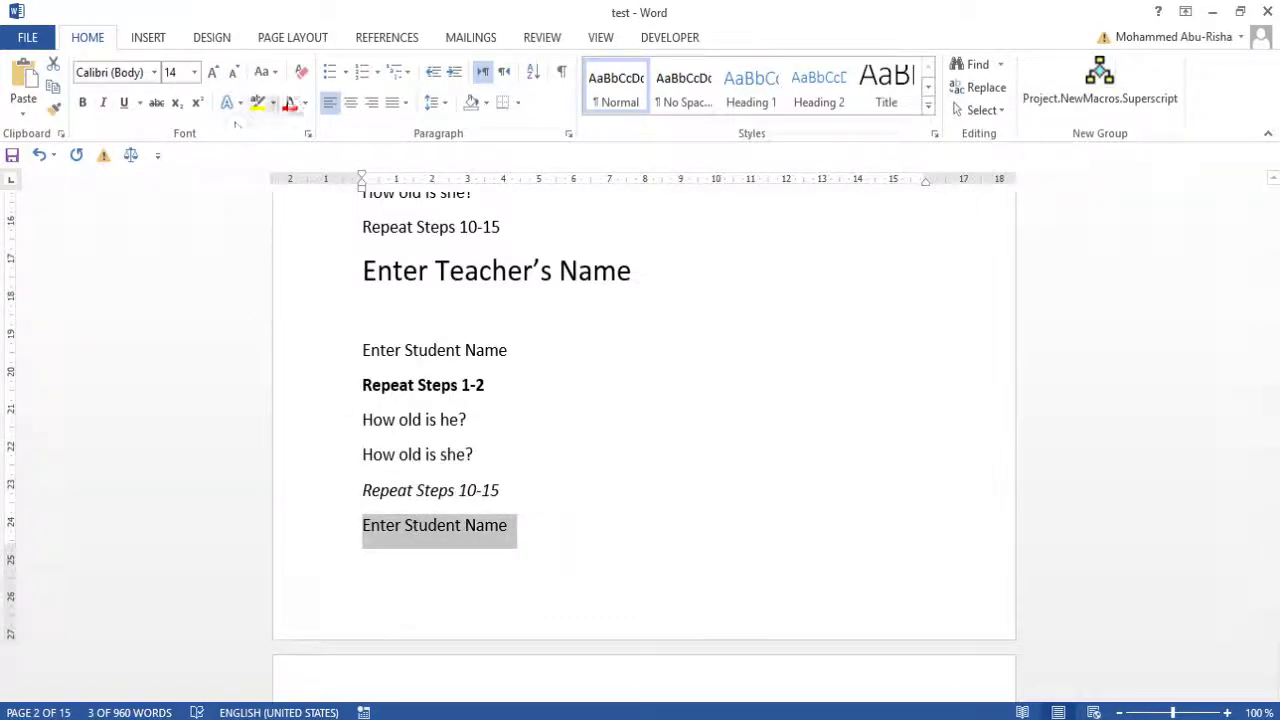
left_click(289, 102)
left_click(615, 450)
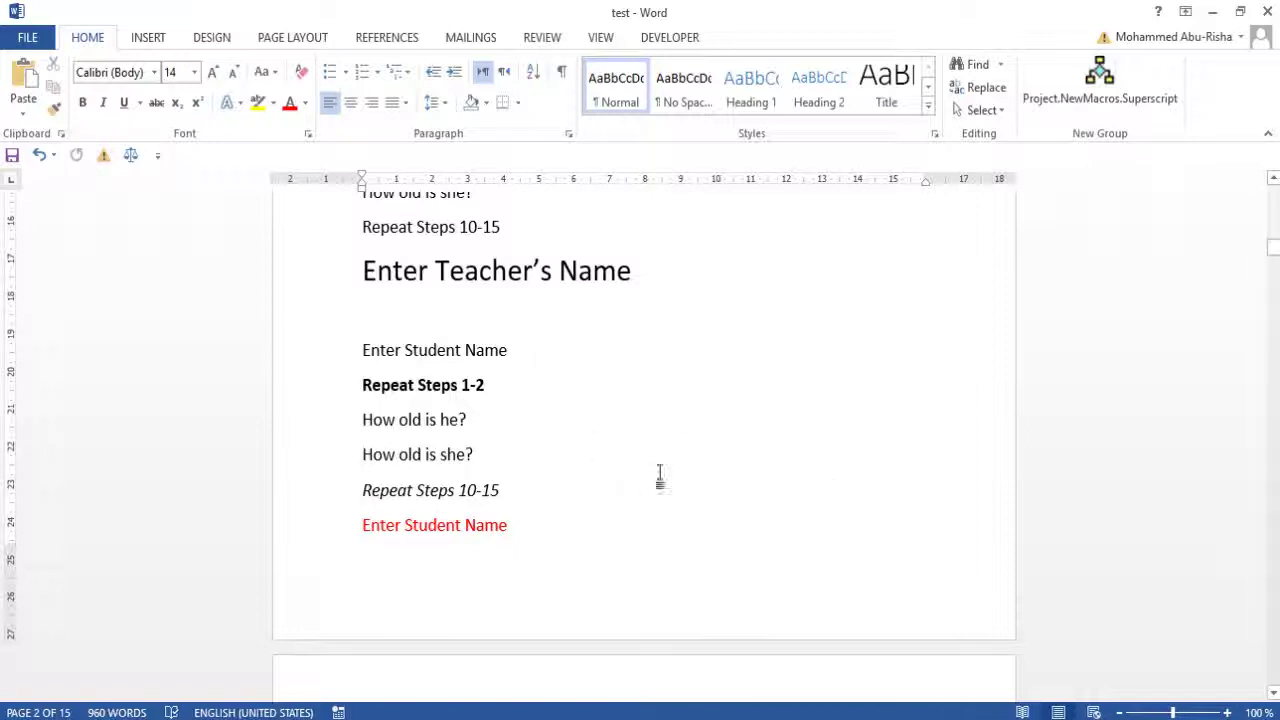
Look through the repeated sentence blocks from page 2 to the end of the document.
scroll(607, 348, "down", 5)
scroll(607, 348, "down", 6)
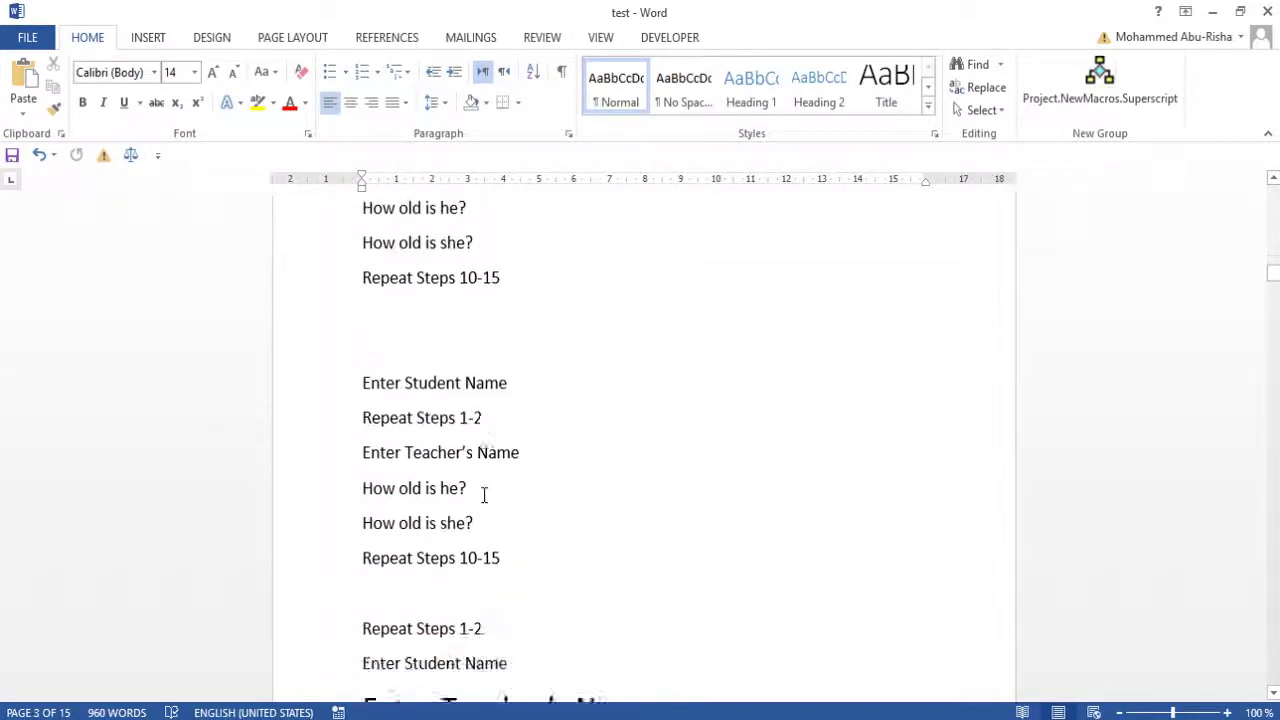
scroll(482, 490, "down", 8)
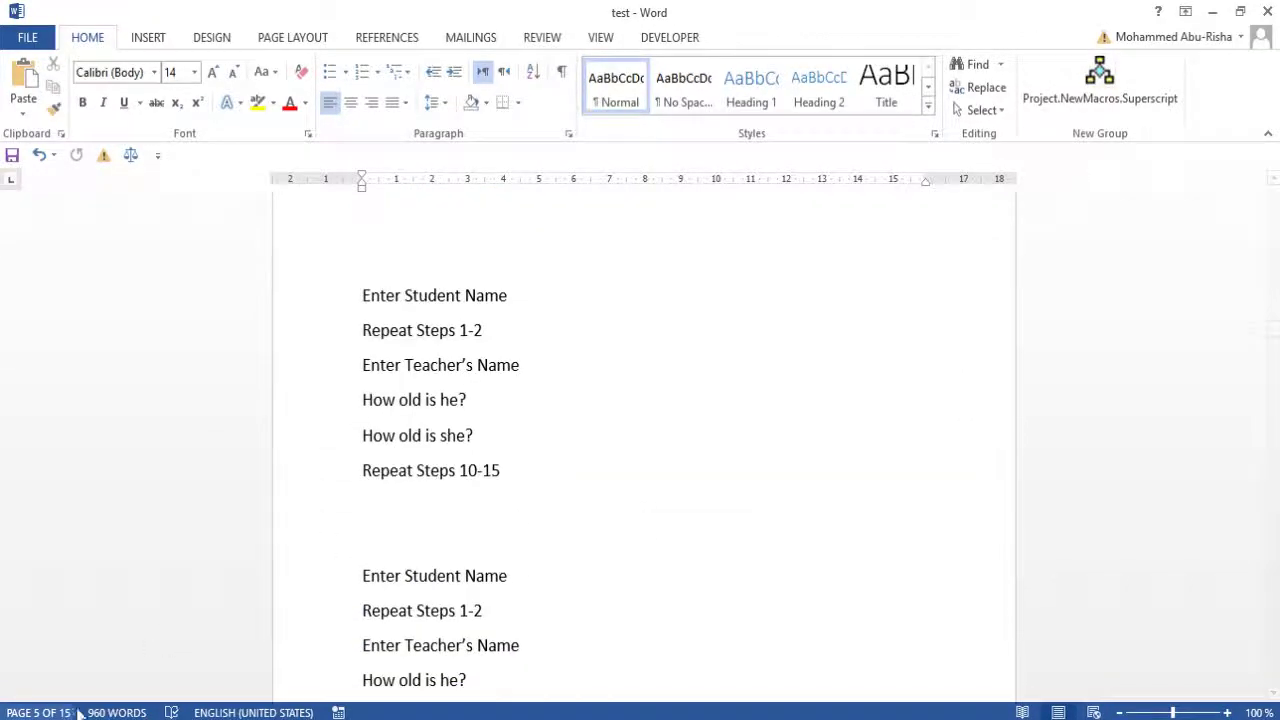
scroll(363, 320, "down", 4)
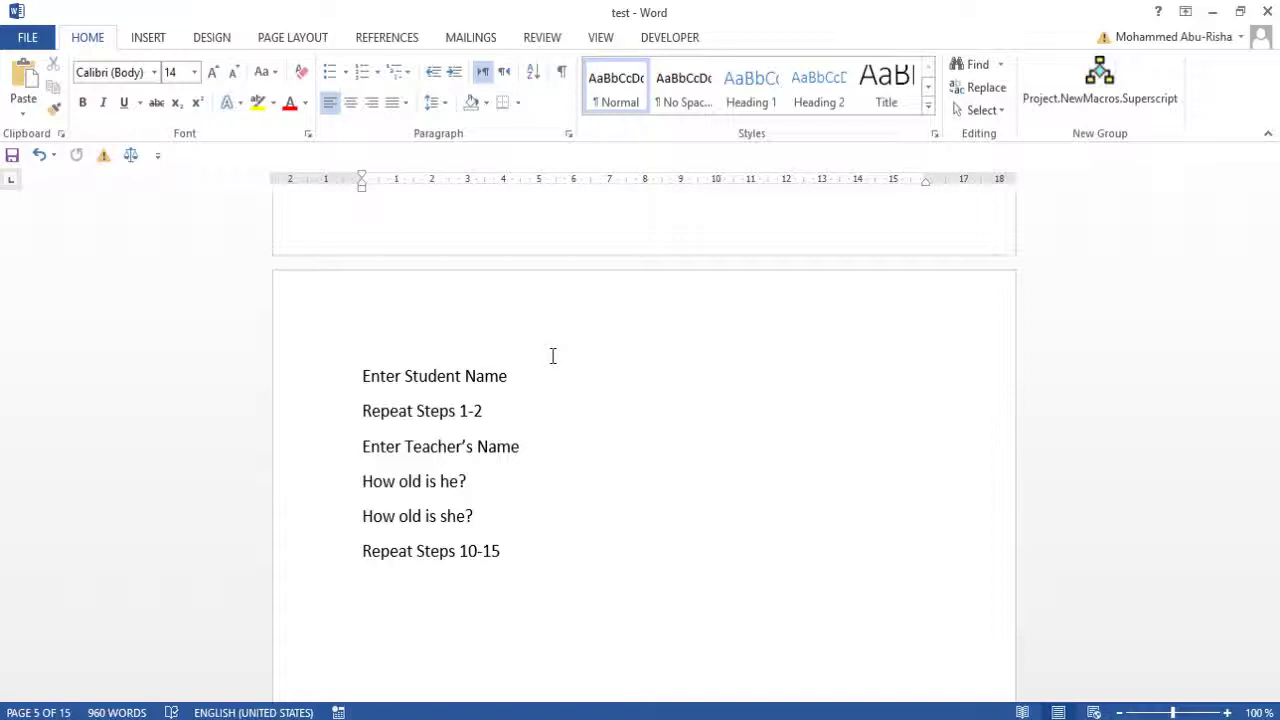
left_click(414, 551)
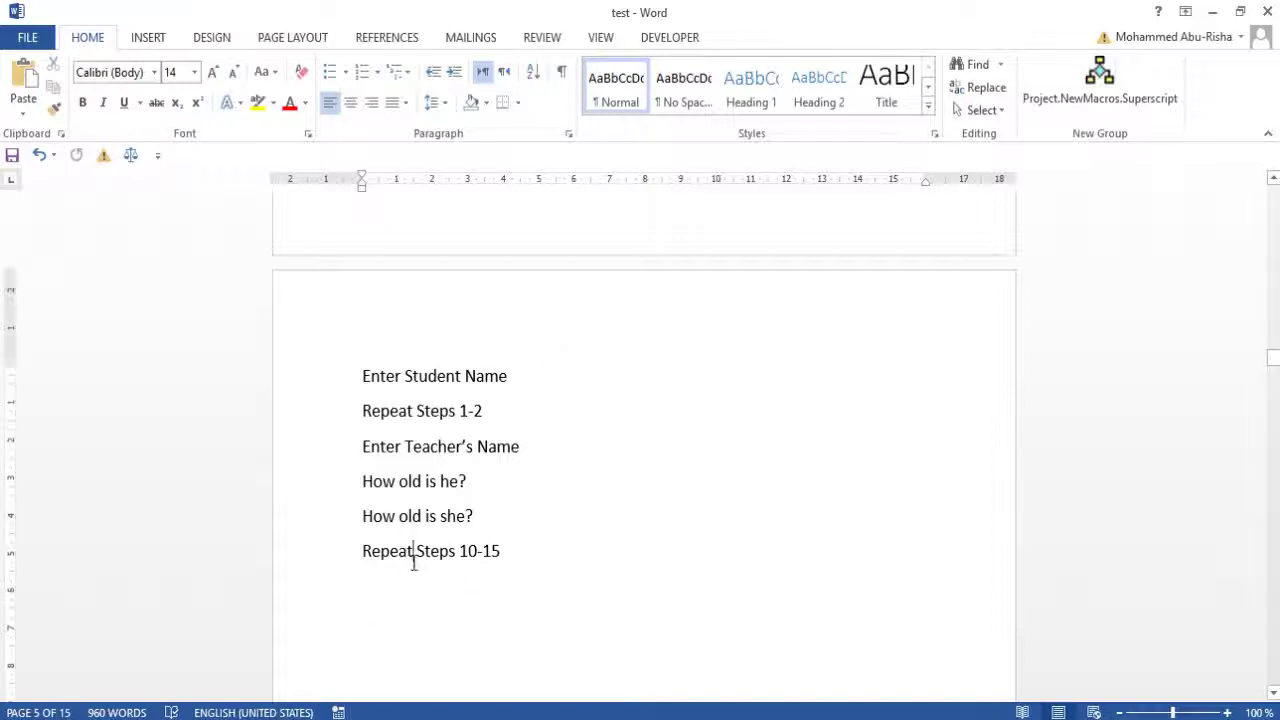
triple_click(414, 562)
scroll(466, 586, "down", 2)
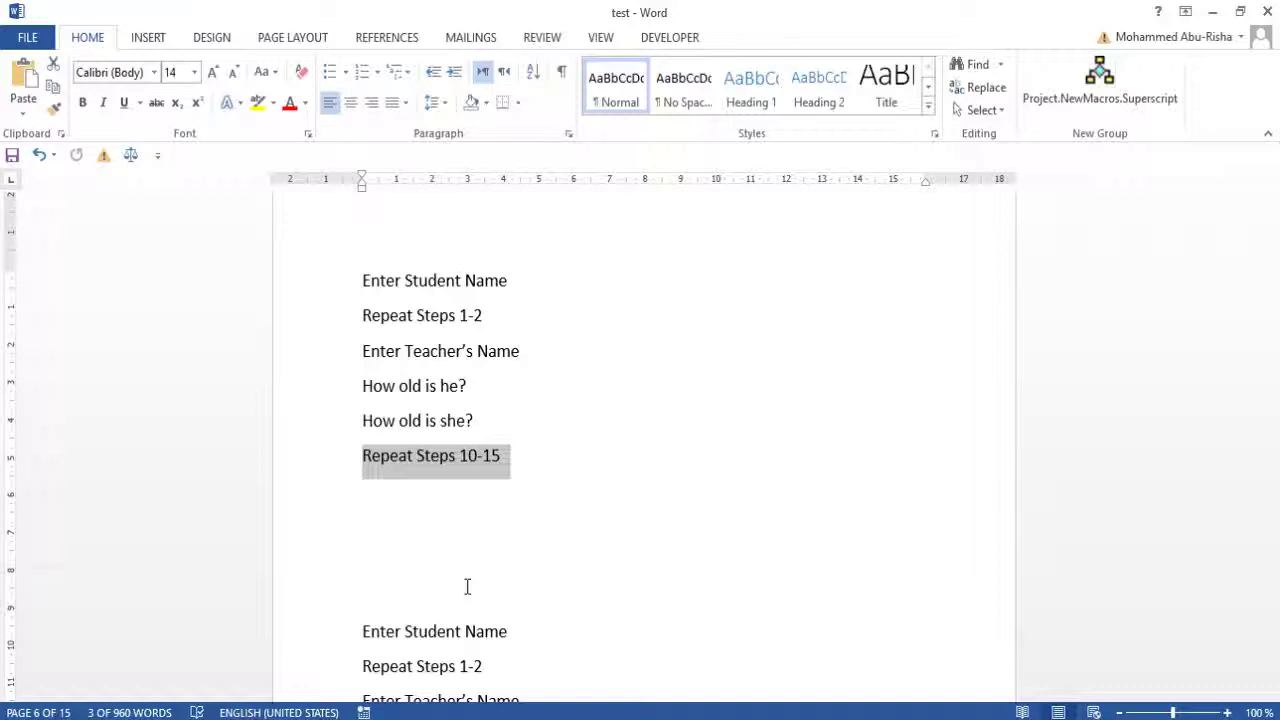
scroll(514, 497, "down", 3)
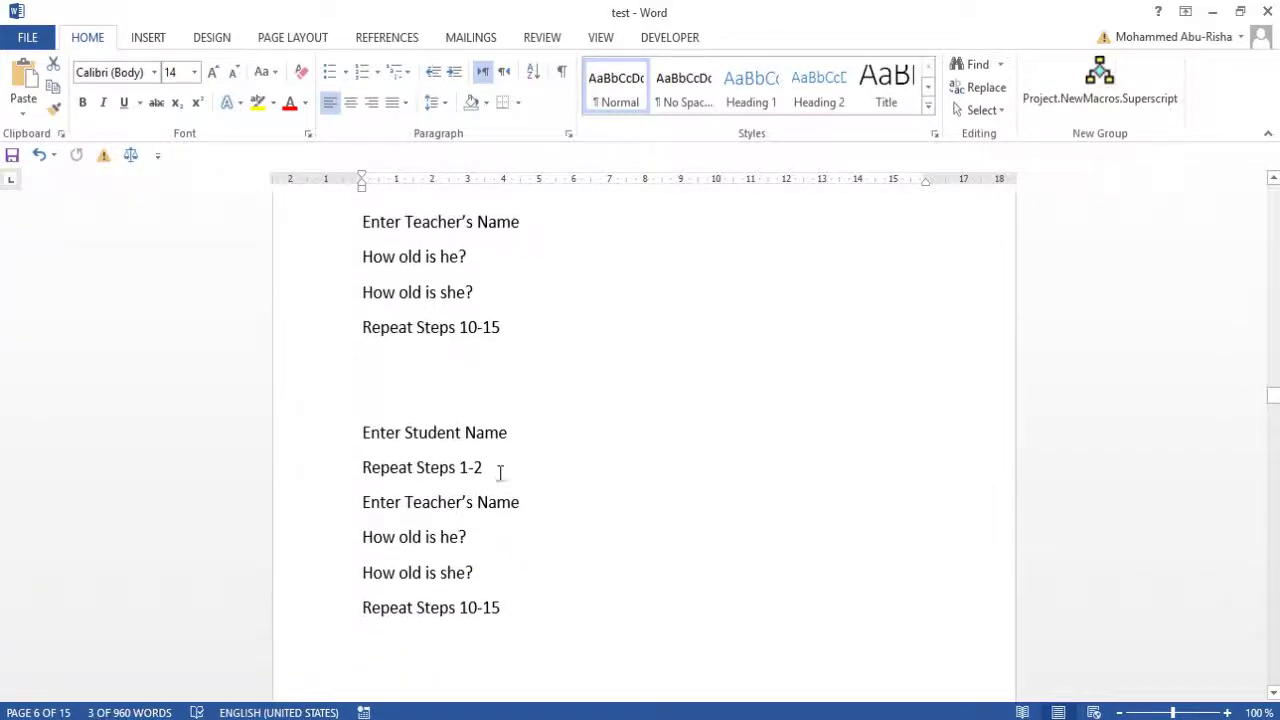
scroll(500, 472, "down", 15)
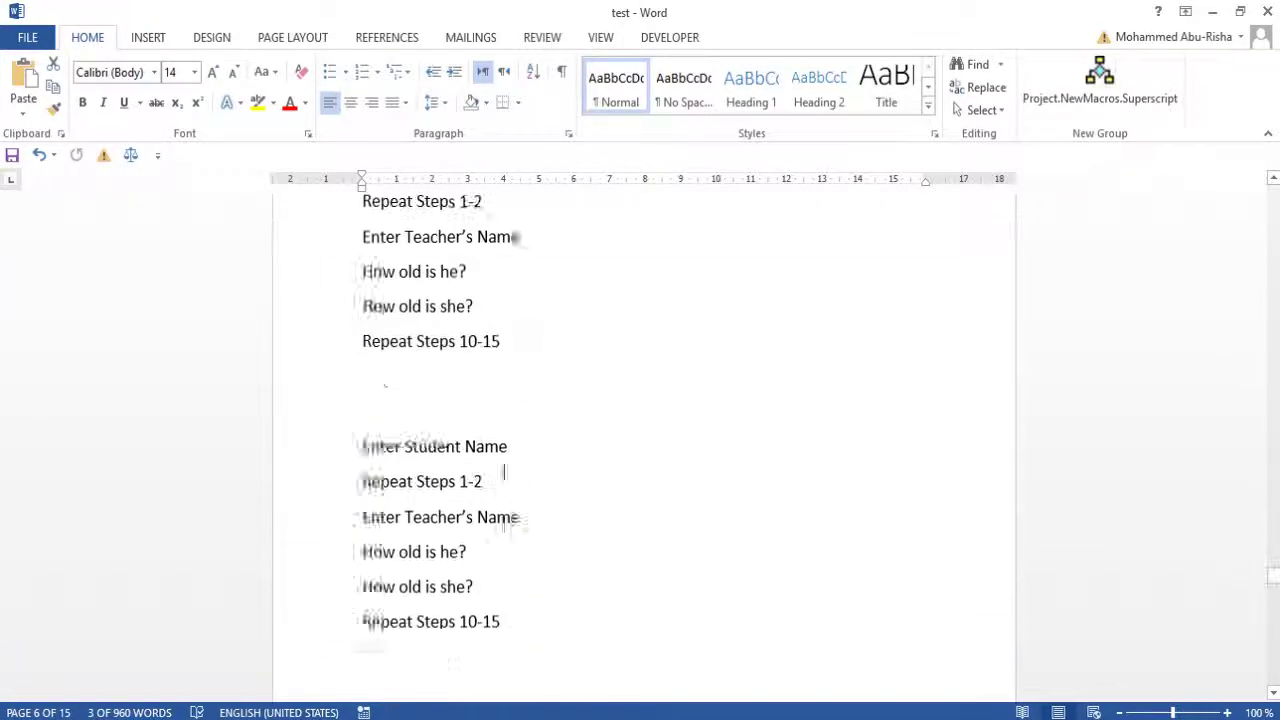
scroll(504, 471, "down", 15)
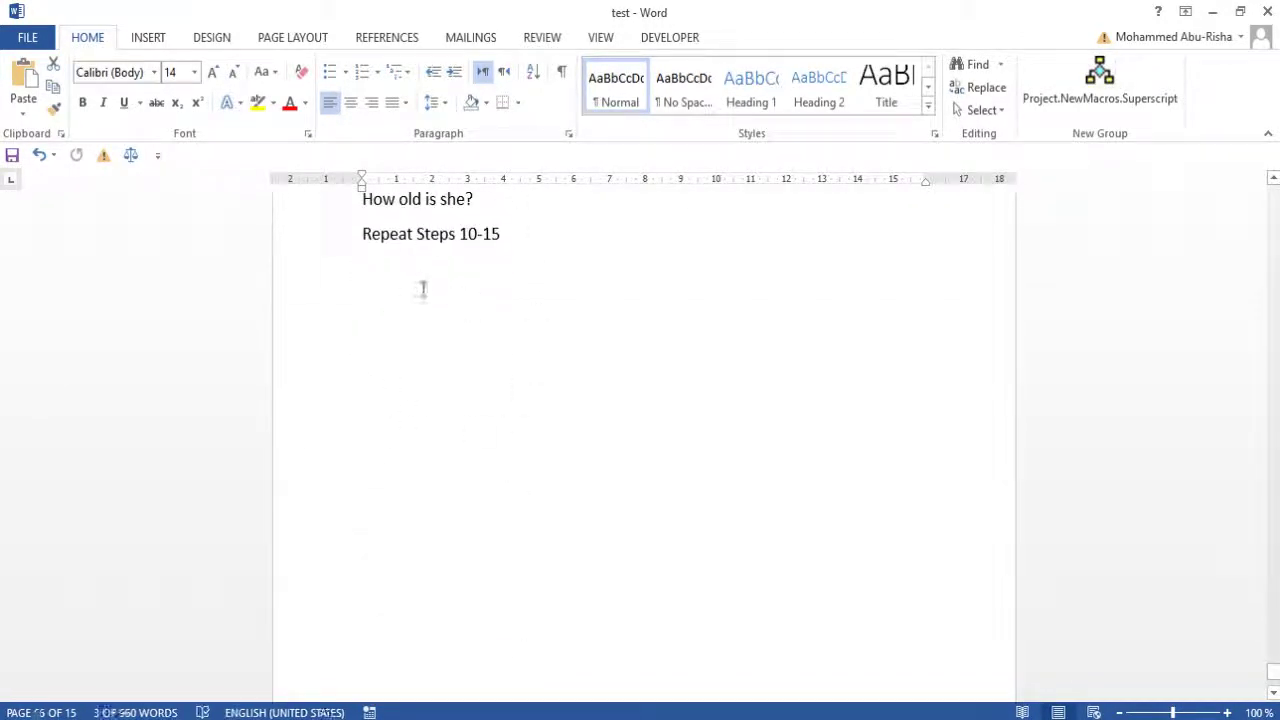
scroll(423, 440, "up", 2)
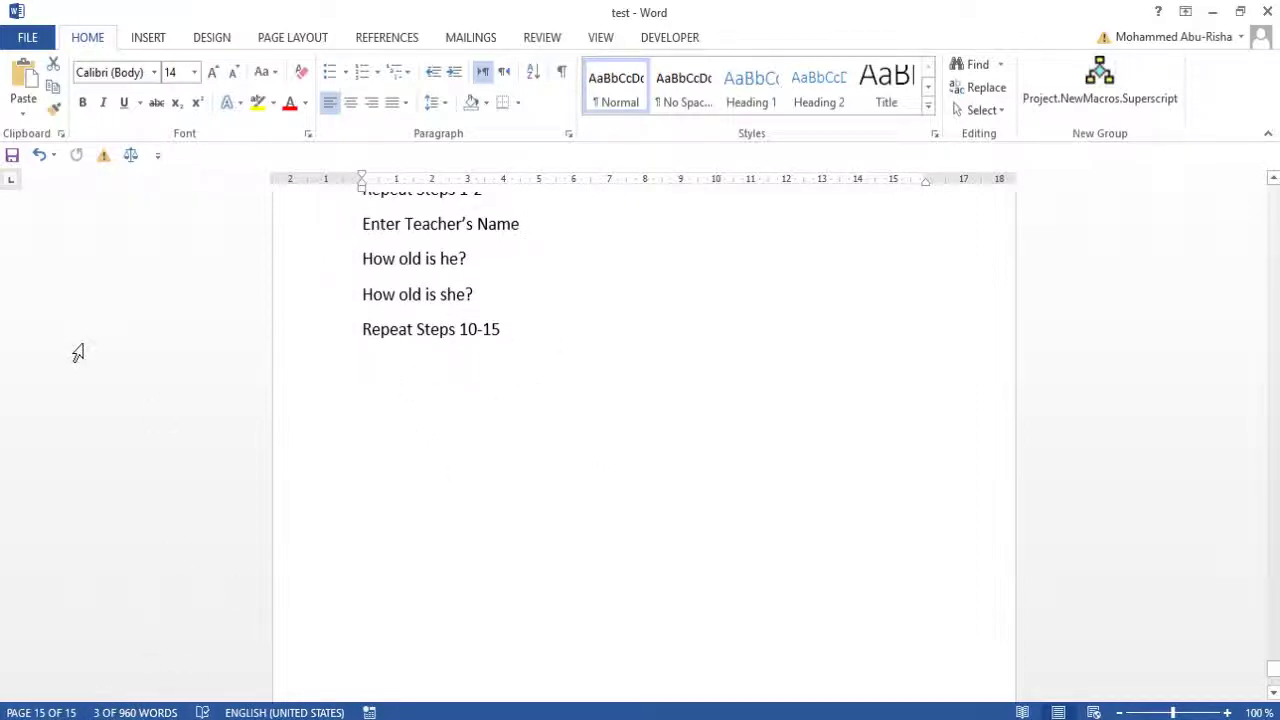
left_click(369, 363)
type("Enter Student Name Repeat Steps 1-2 Enter Teacher’s Name How old is he? How old is she? Repeat Steps 10-15")
scroll(494, 500, "up", 1)
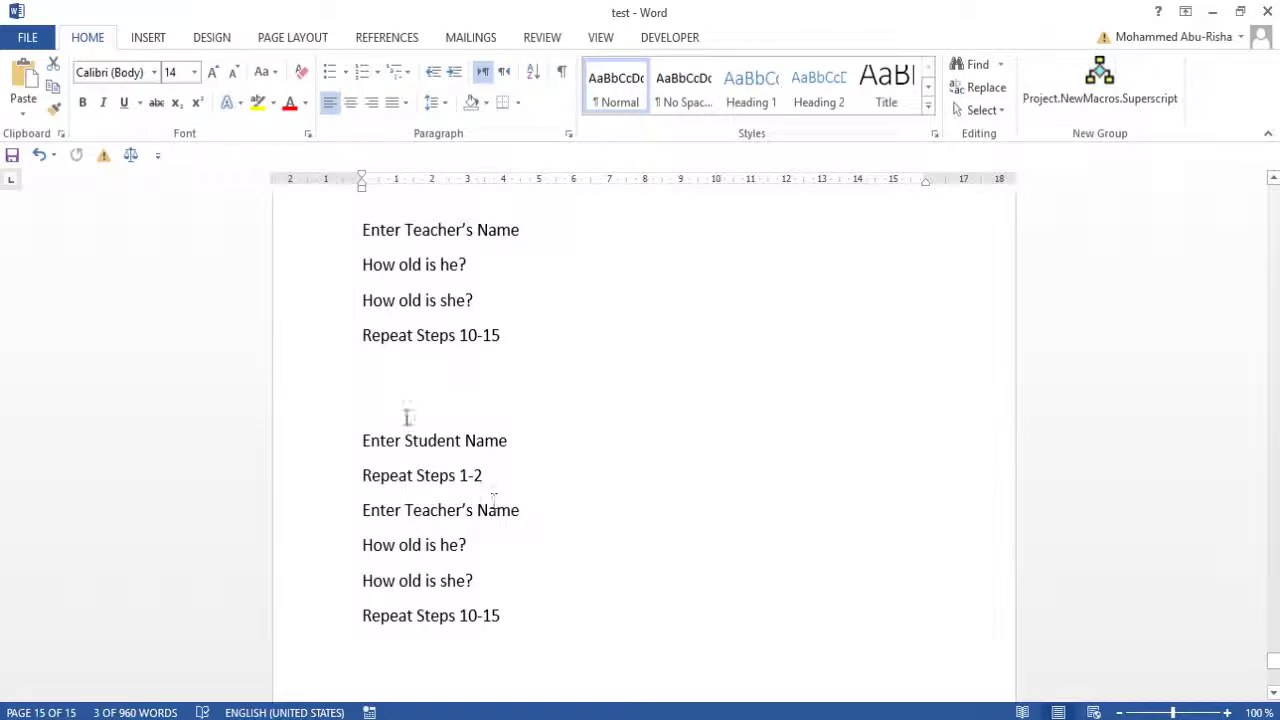
left_click_drag(362, 230, 528, 231)
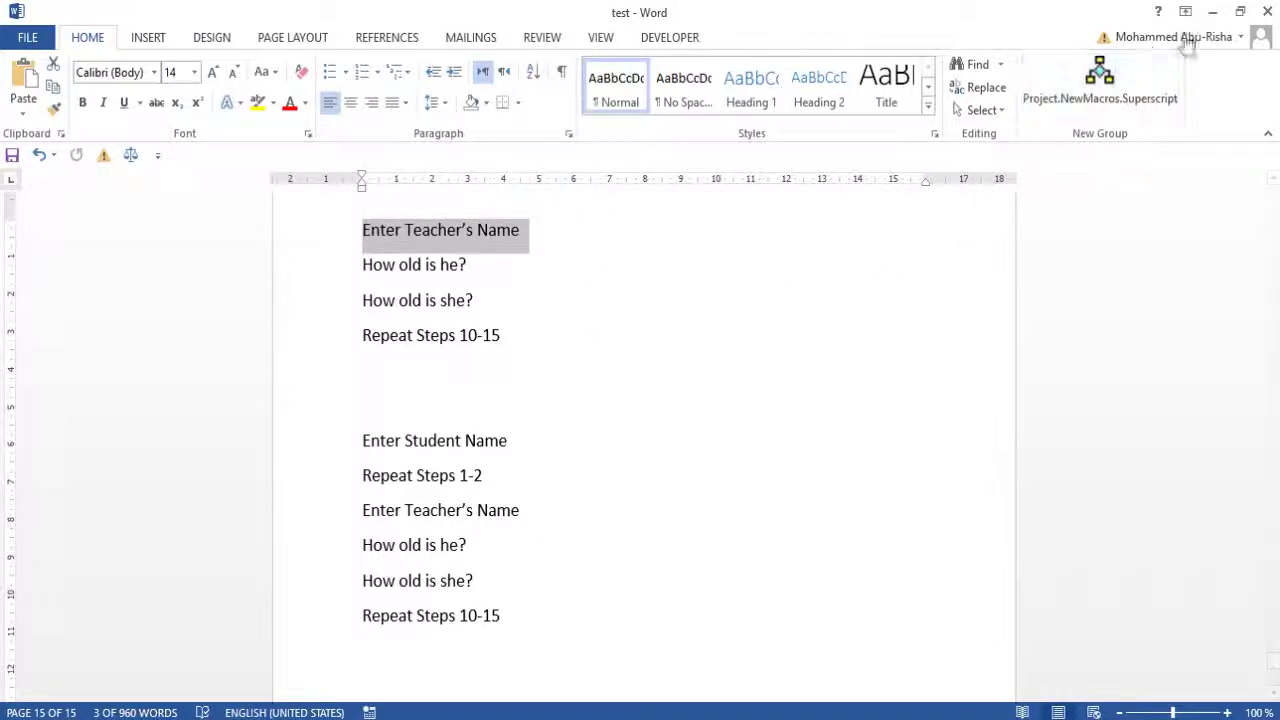
Close the Word document and start a new project without a template in memoQ.
left_click(1267, 11)
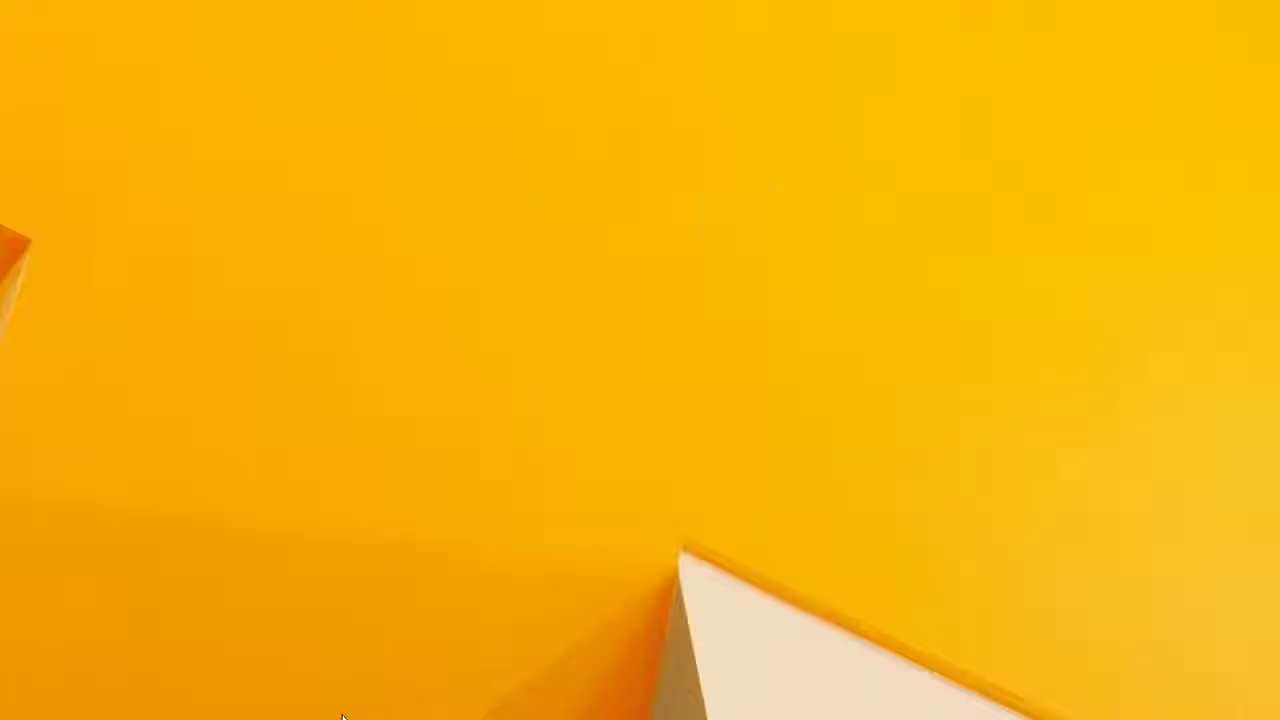
left_click_drag(822, 118, 637, 298)
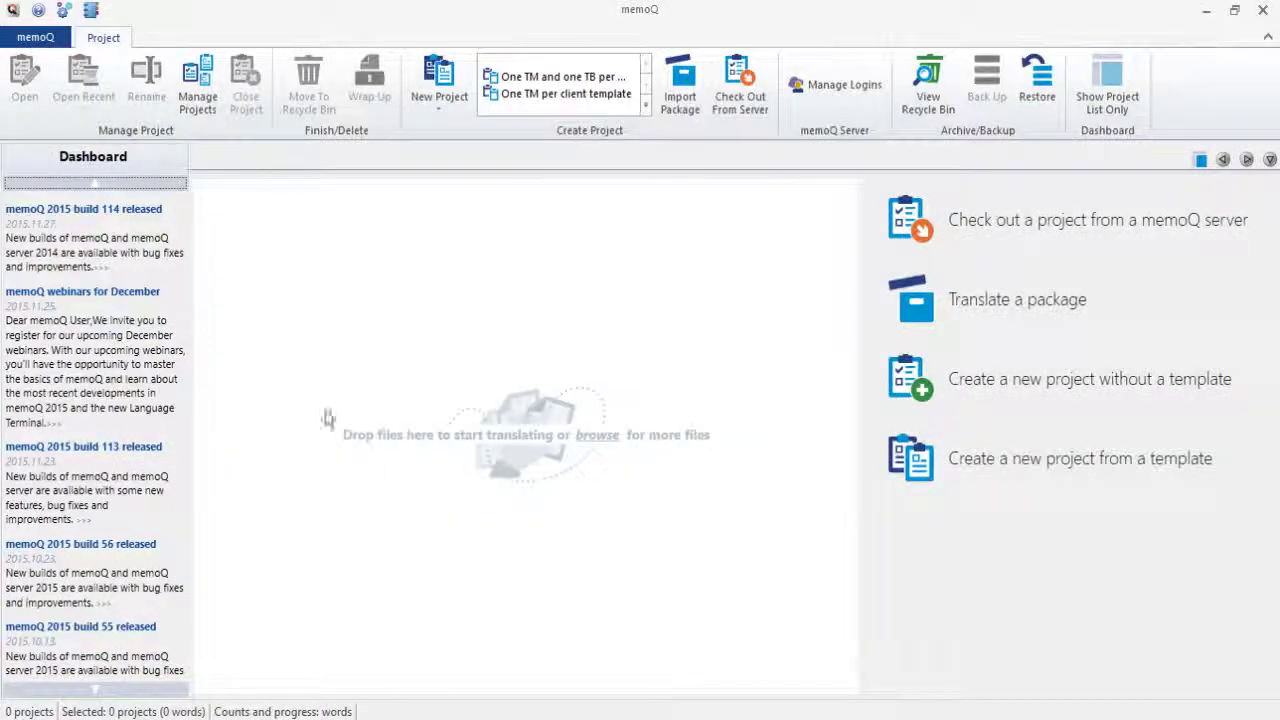
left_click(40, 40)
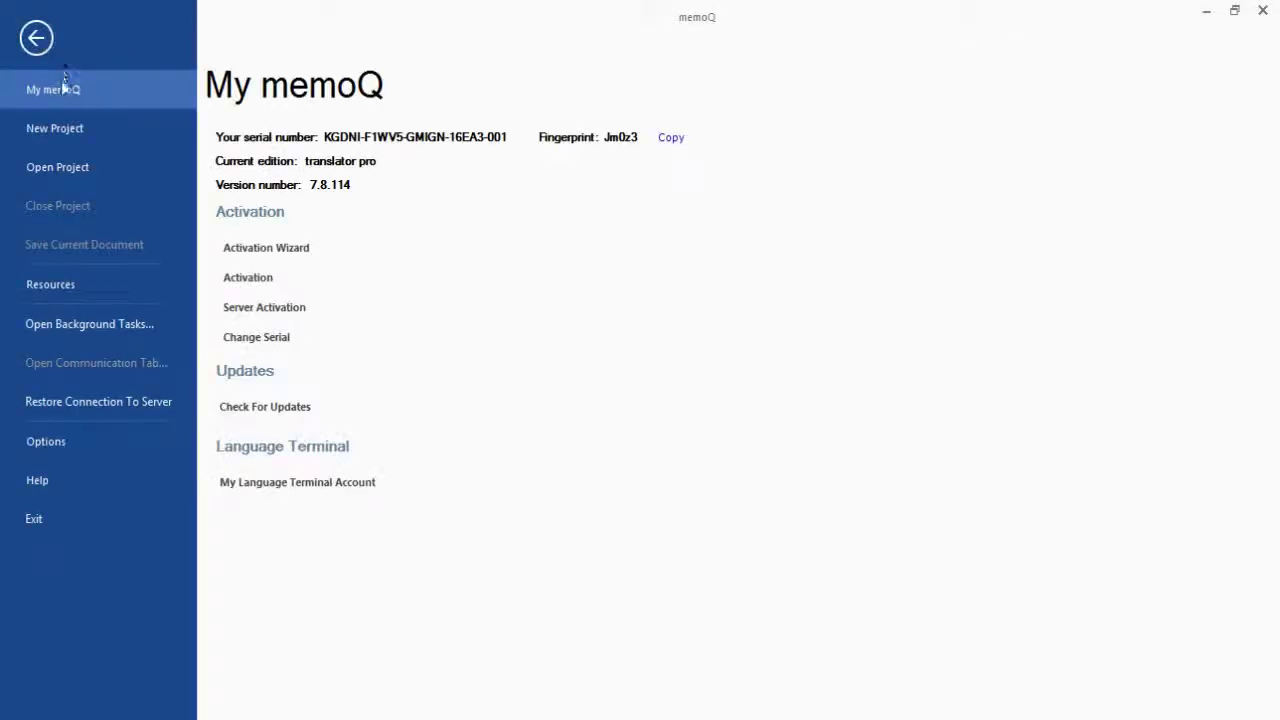
left_click(62, 132)
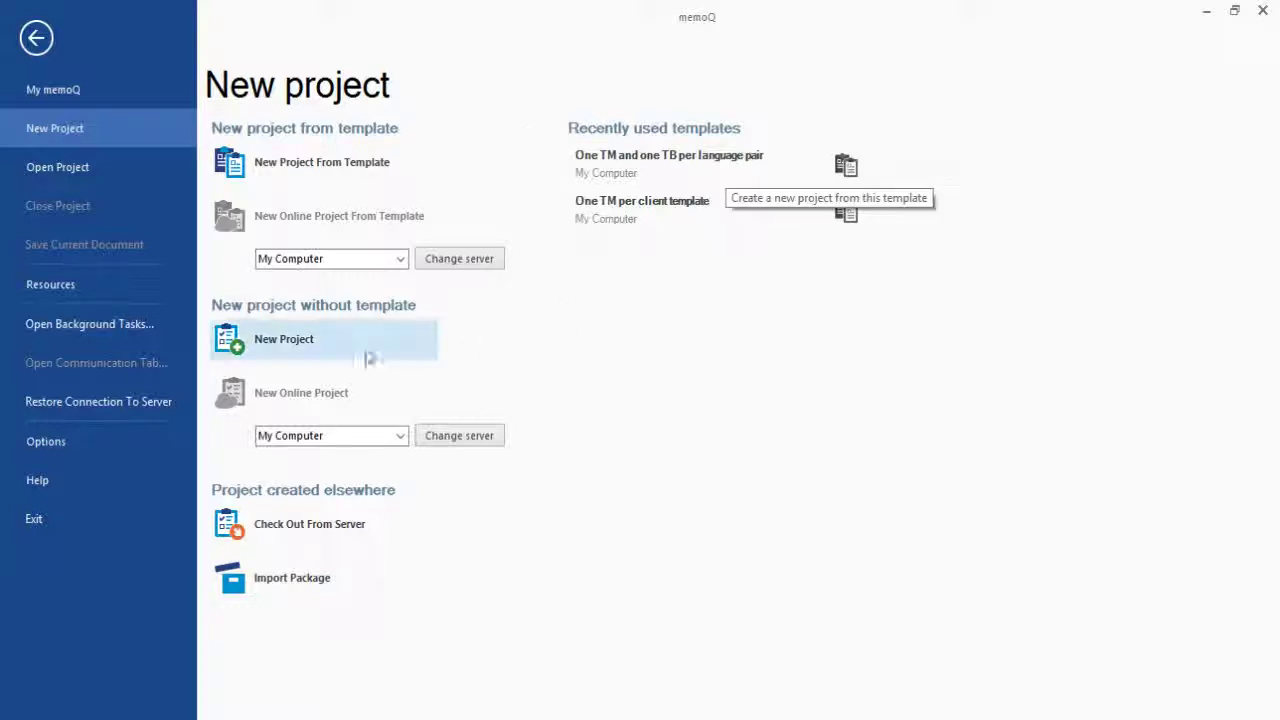
left_click(284, 345)
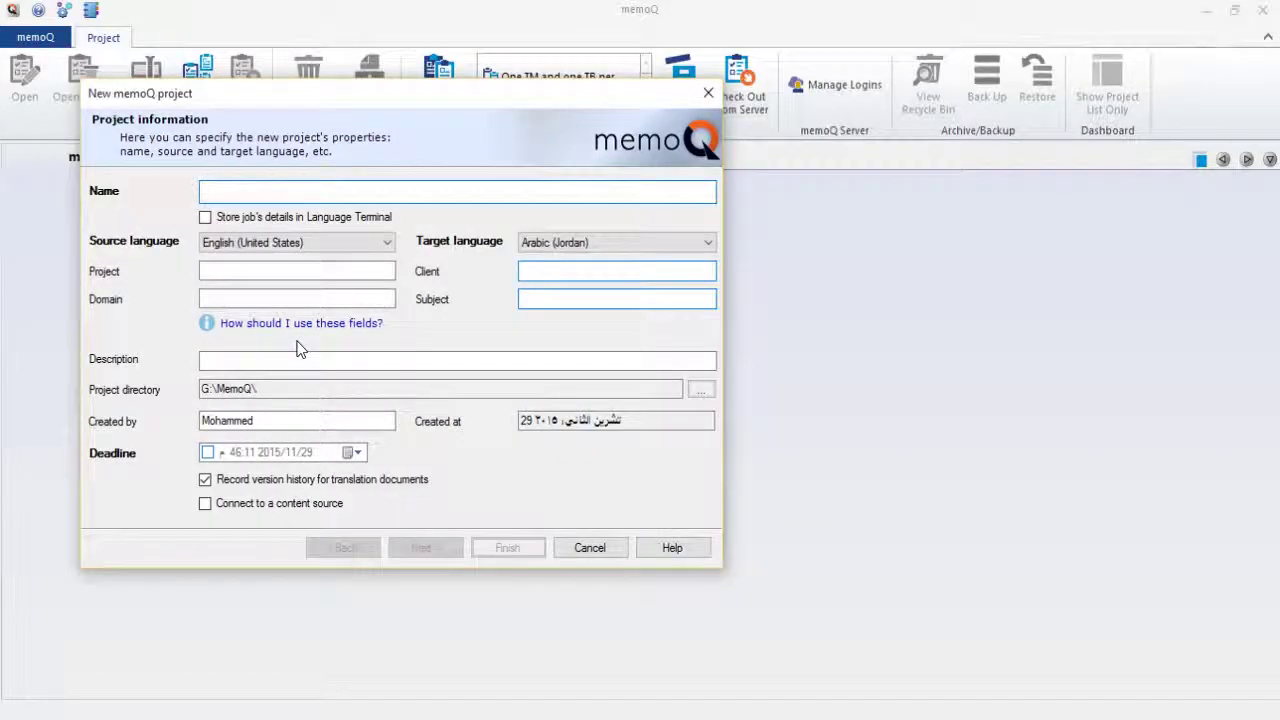
Name the new project "English Arabic General Translation- ABC Company".
type("Englis")
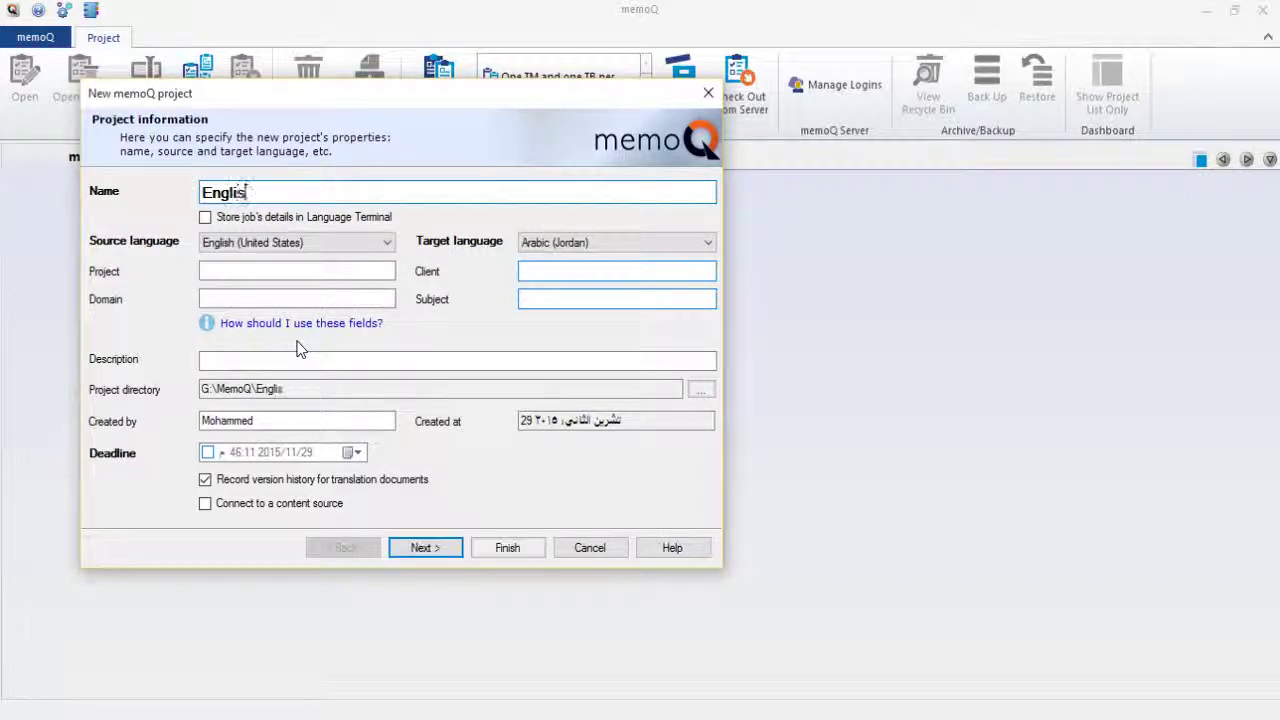
type("h Arabic")
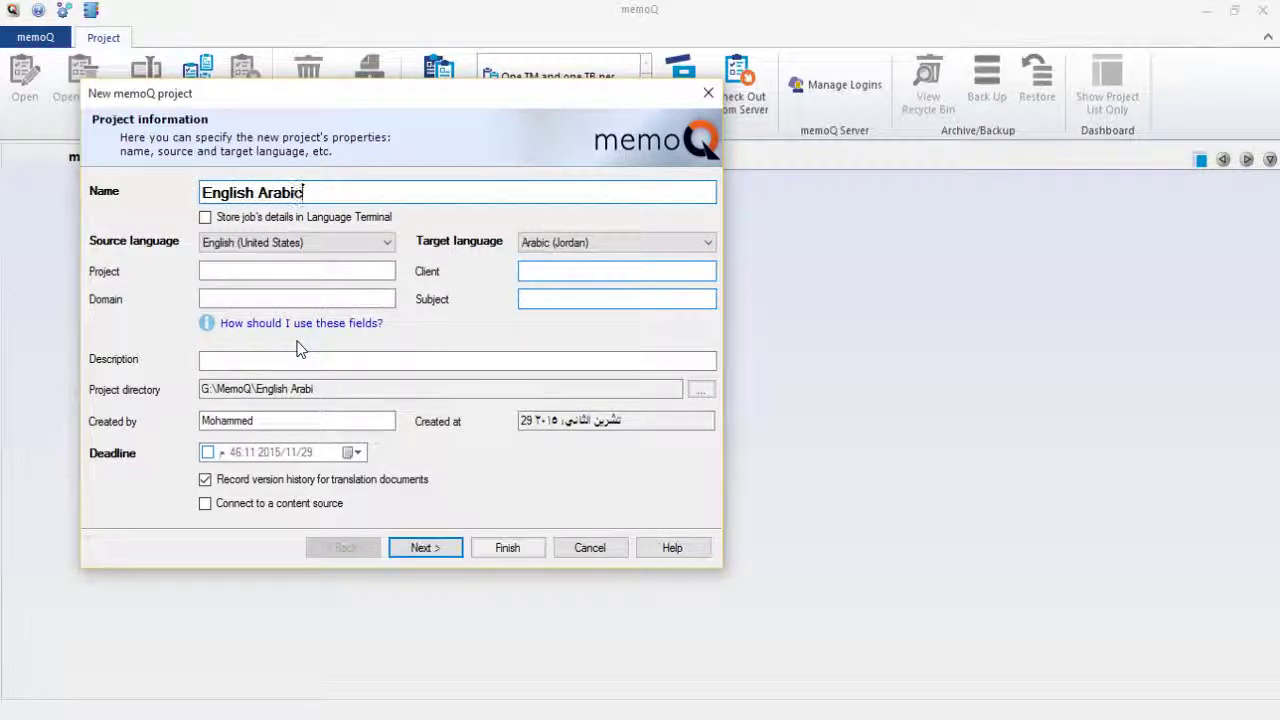
type(" Gener")
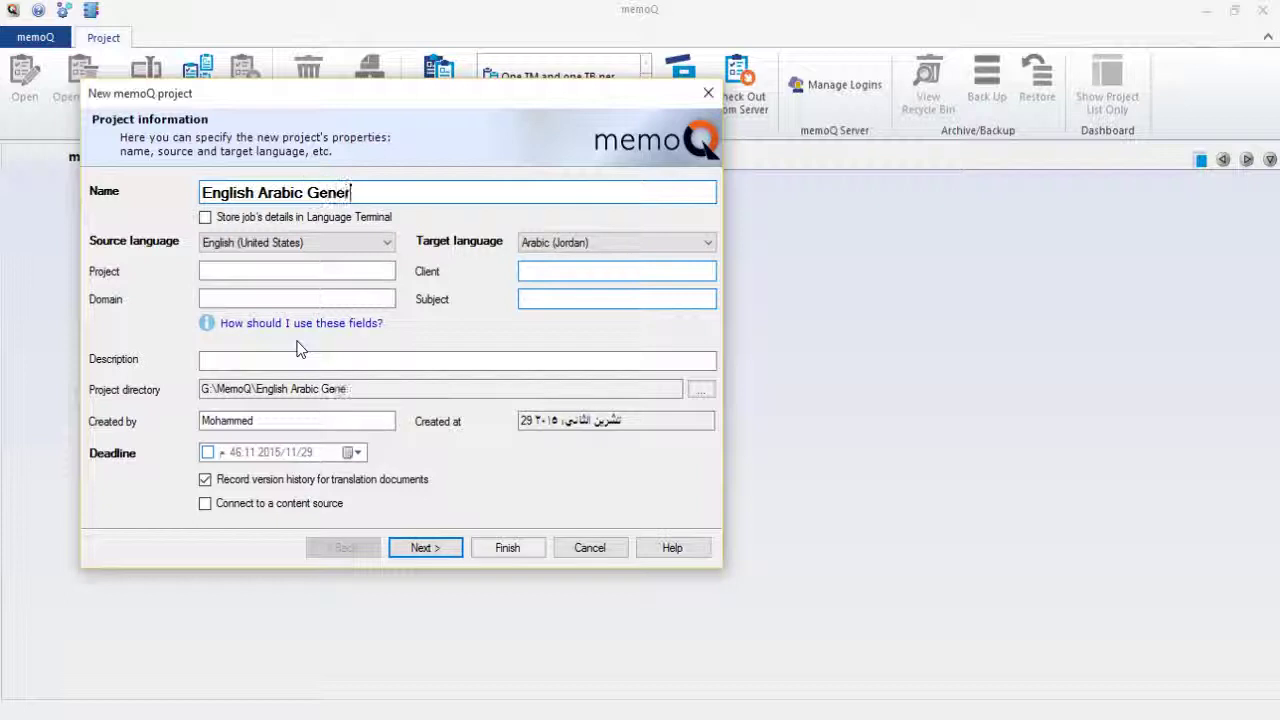
type("al Transla")
key("BackSpace")
key("BackSpace")
key("BackSpace")
key("BackSpace")
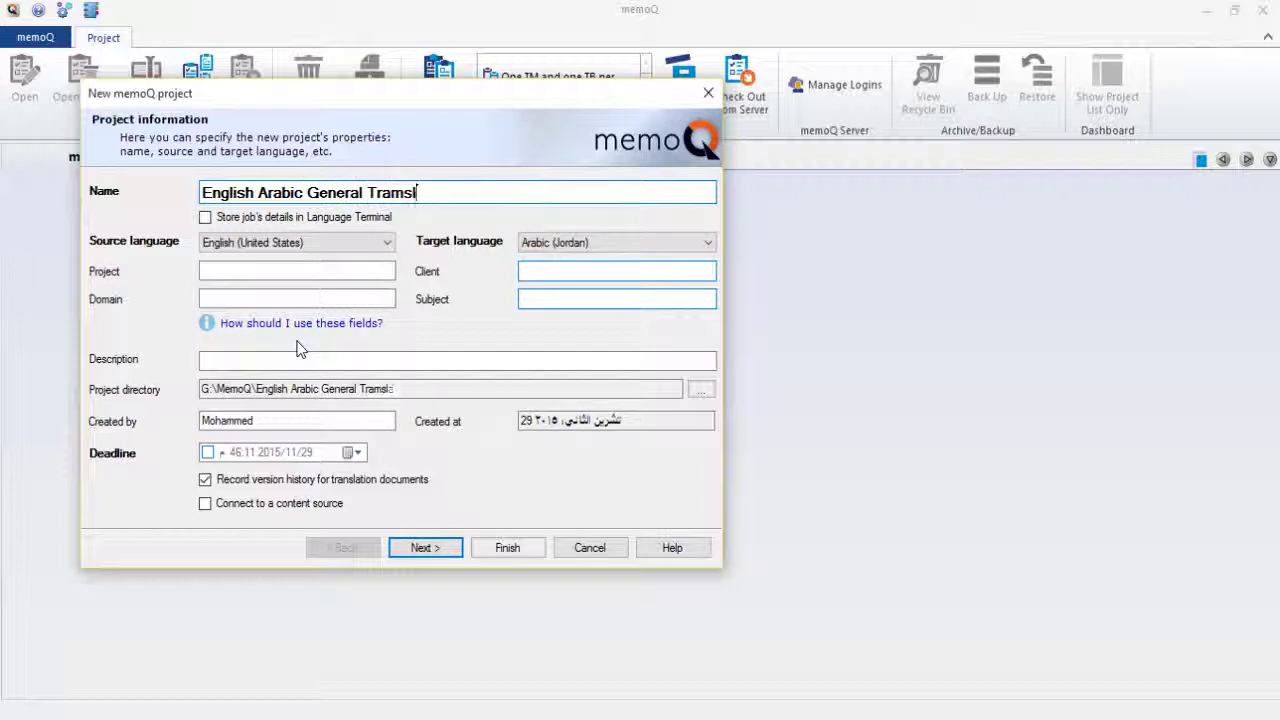
type("m")
key("BackSpace")
type("nslation")
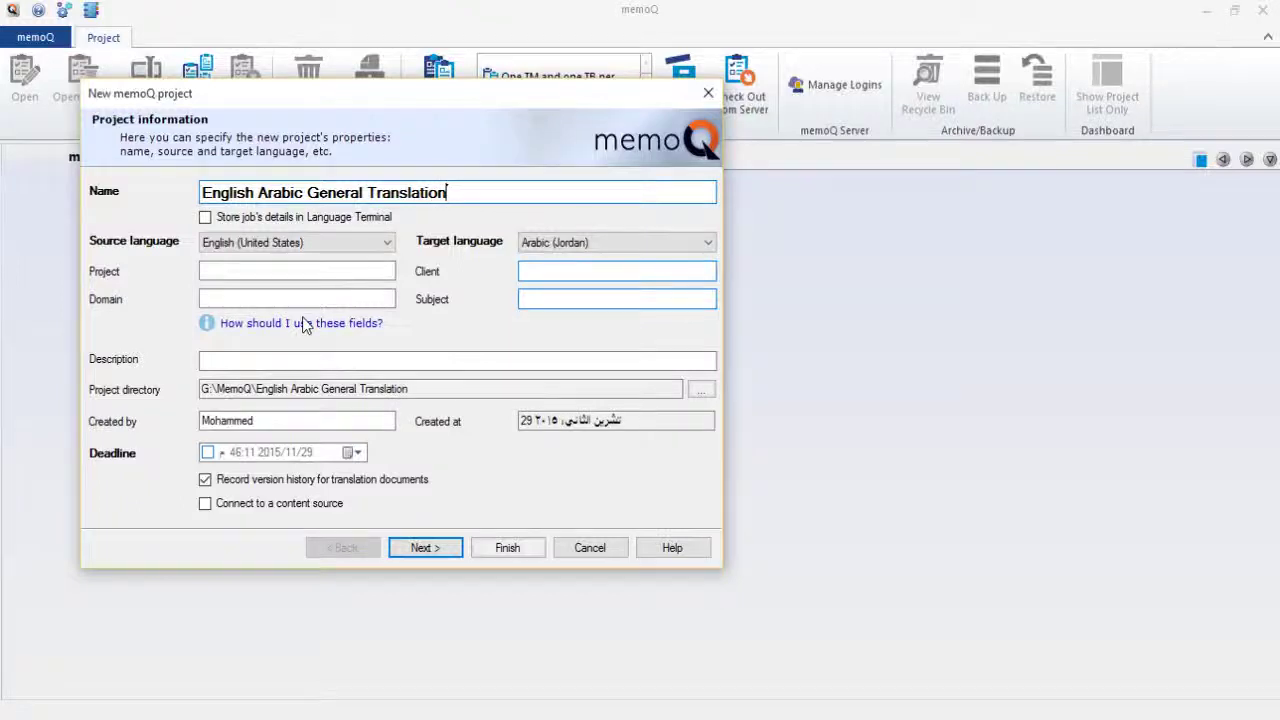
mouse_move(304, 325)
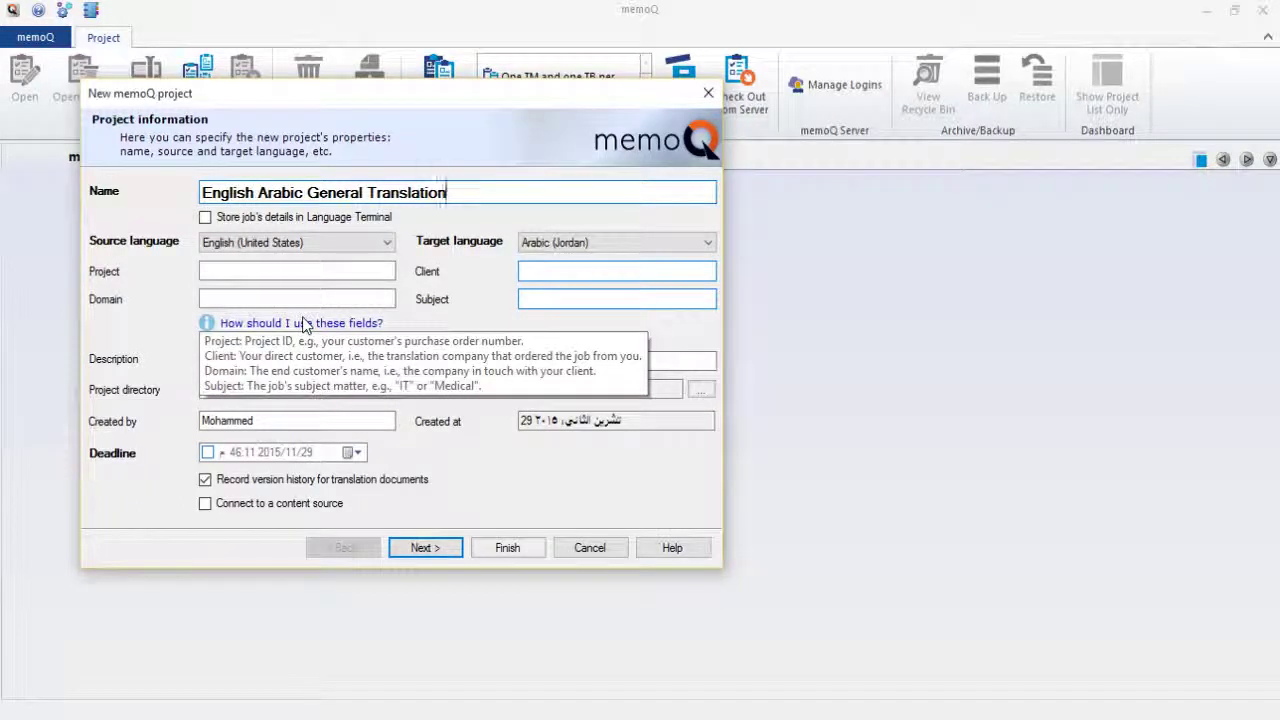
type("- ABC Company")
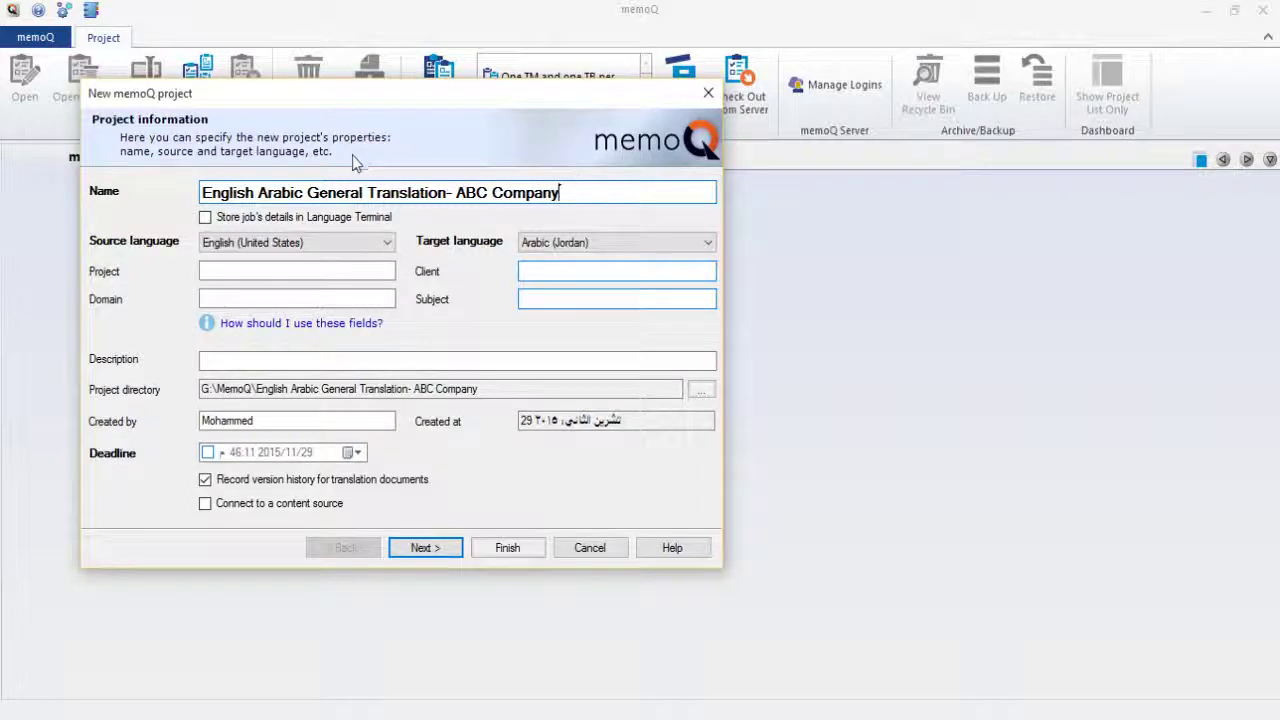
Browse the available source languages and their regional variants, keeping English (United States) selected.
left_click(369, 245)
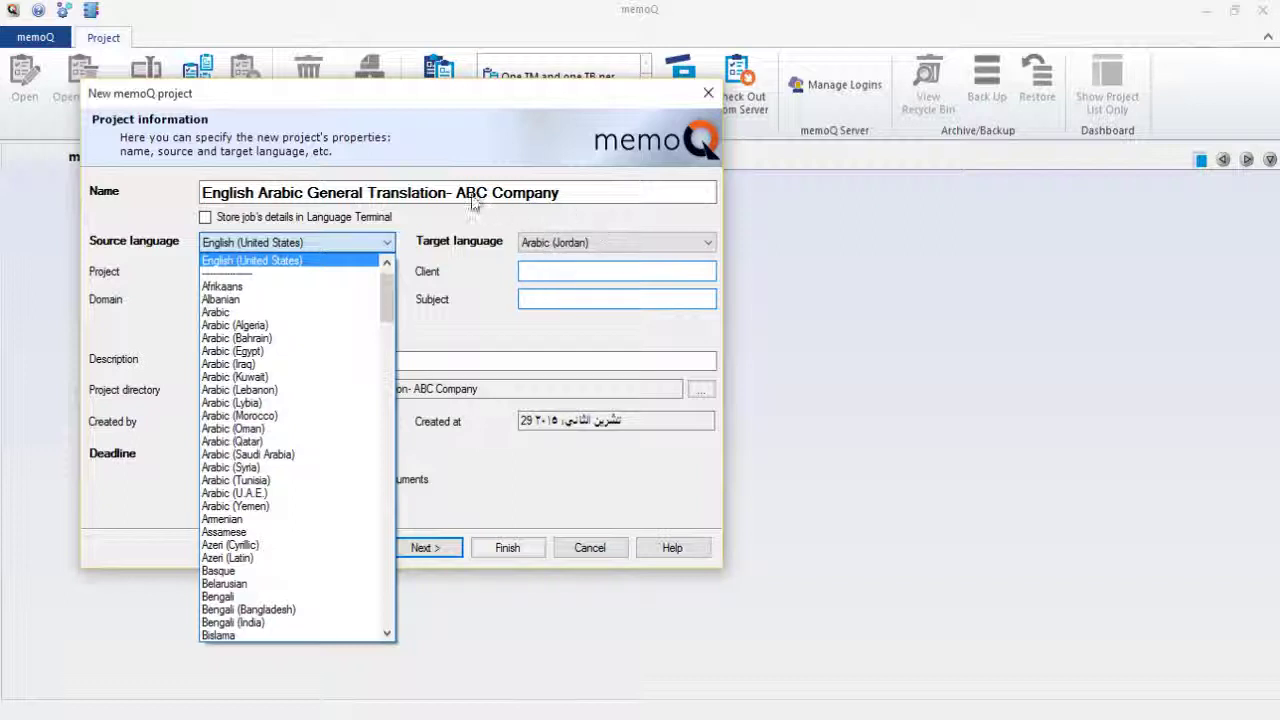
left_click(505, 235)
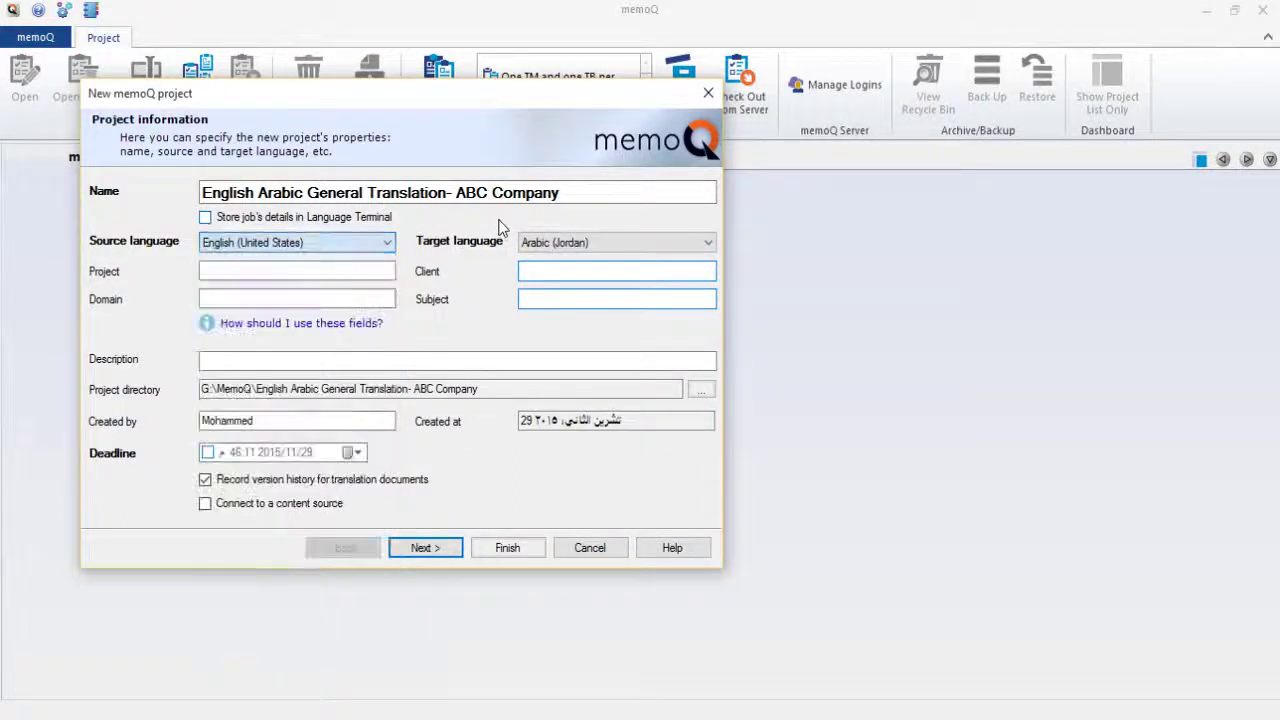
left_click(210, 245)
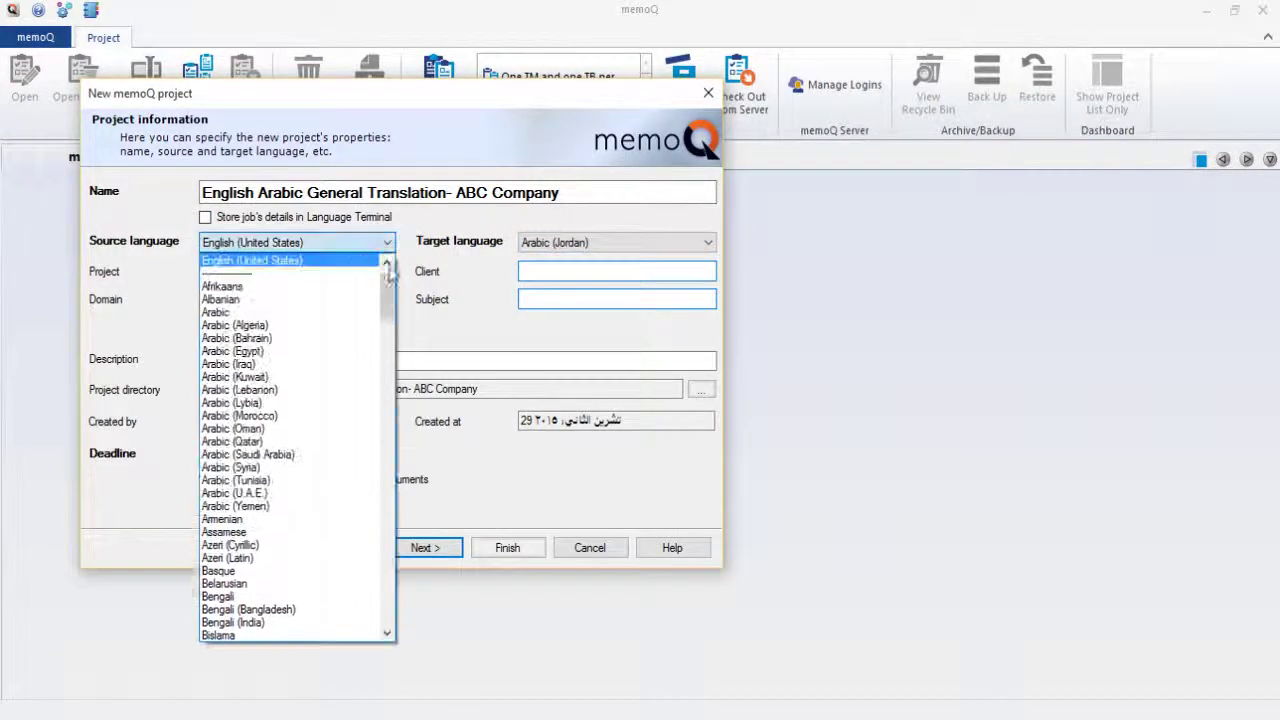
scroll(260, 440, "down", 10)
scroll(258, 438, "down", 2)
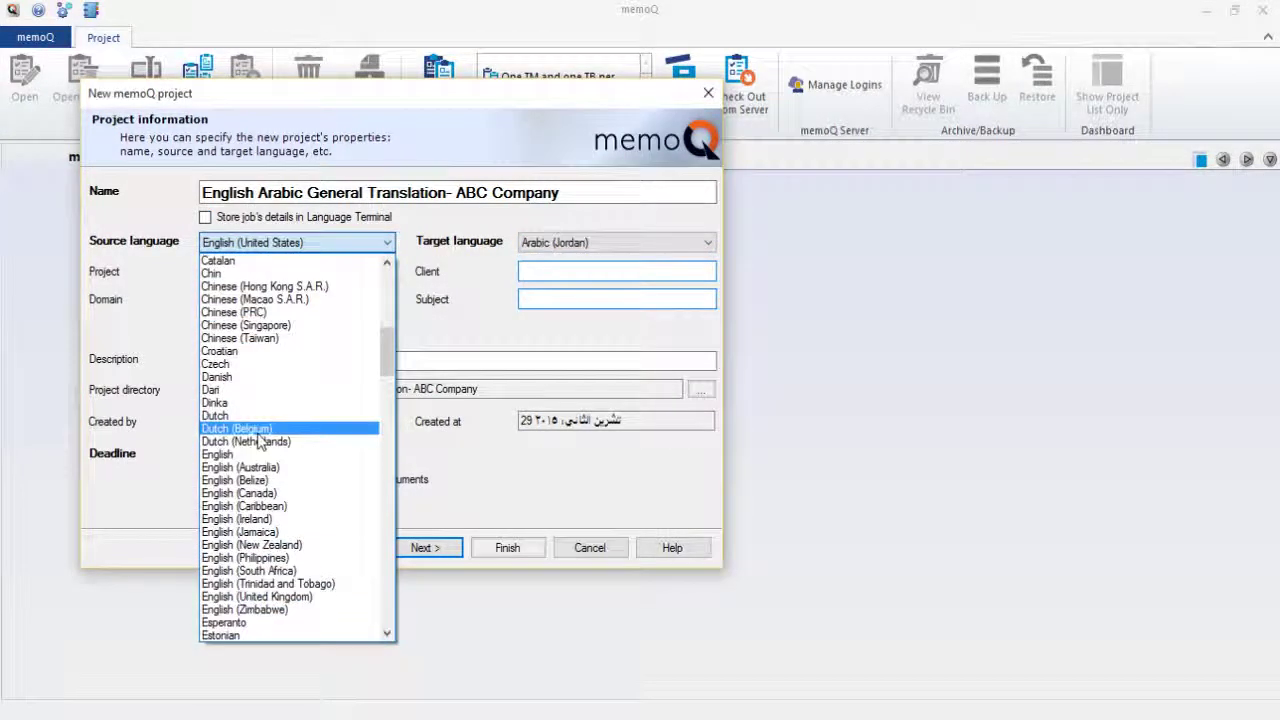
scroll(252, 432, "down", 8)
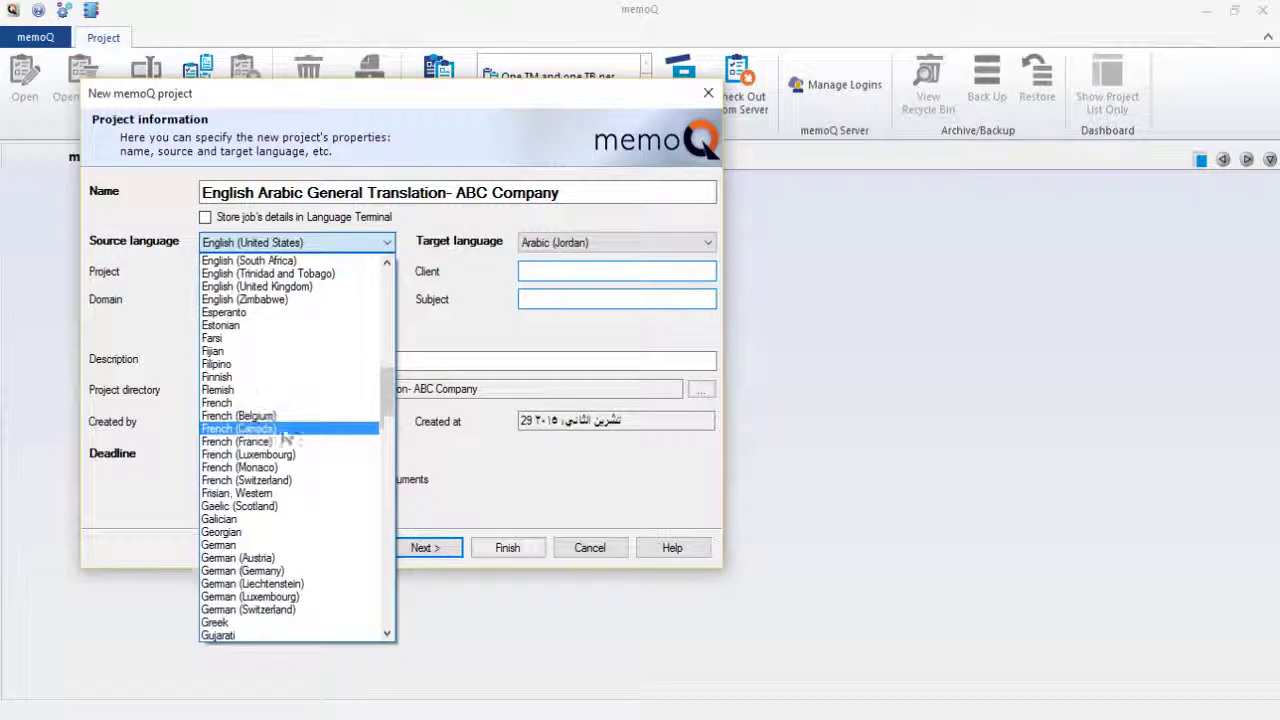
scroll(245, 418, "down", 3)
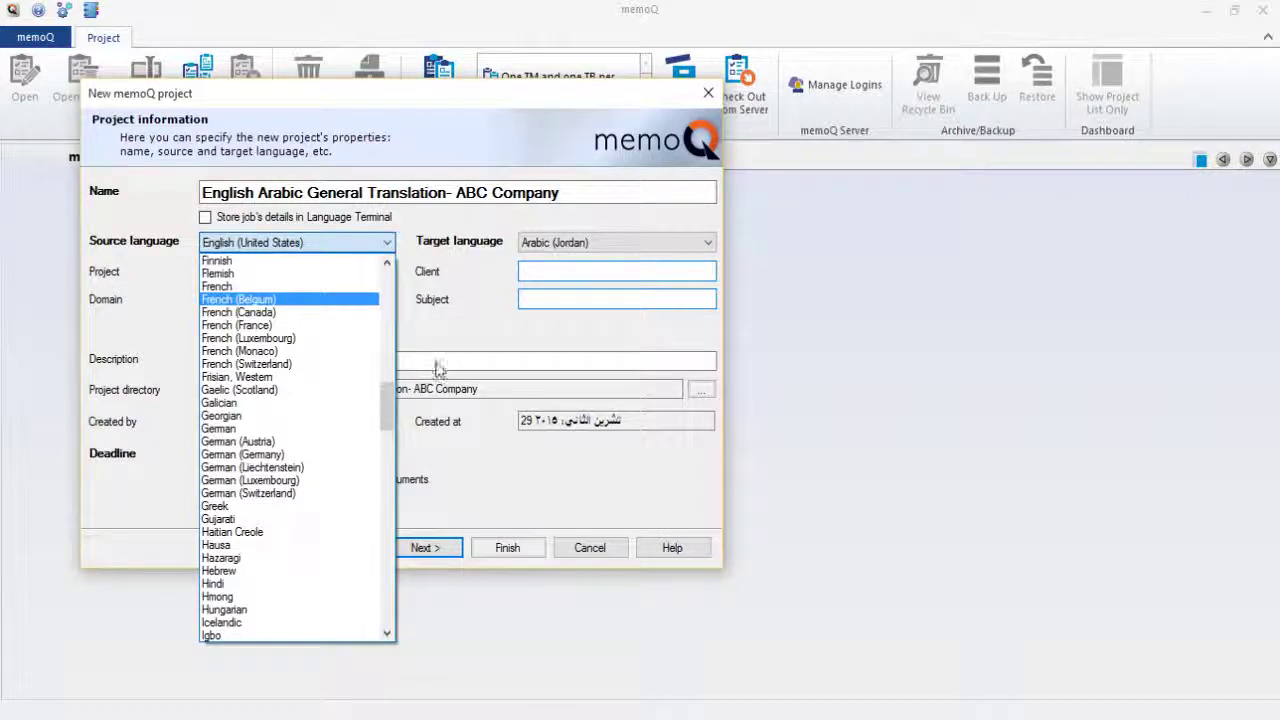
left_click(468, 362)
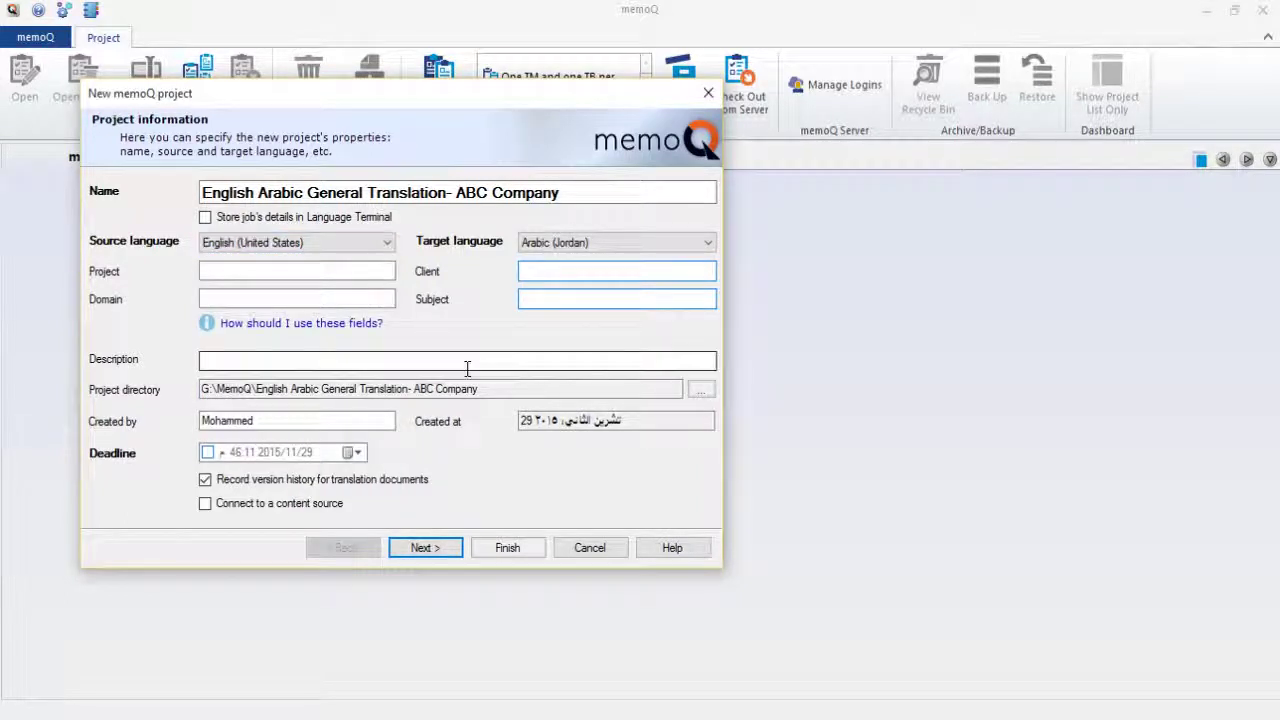
Accept the project information and import test.docx from the Desktop as the translation document.
left_click(443, 553)
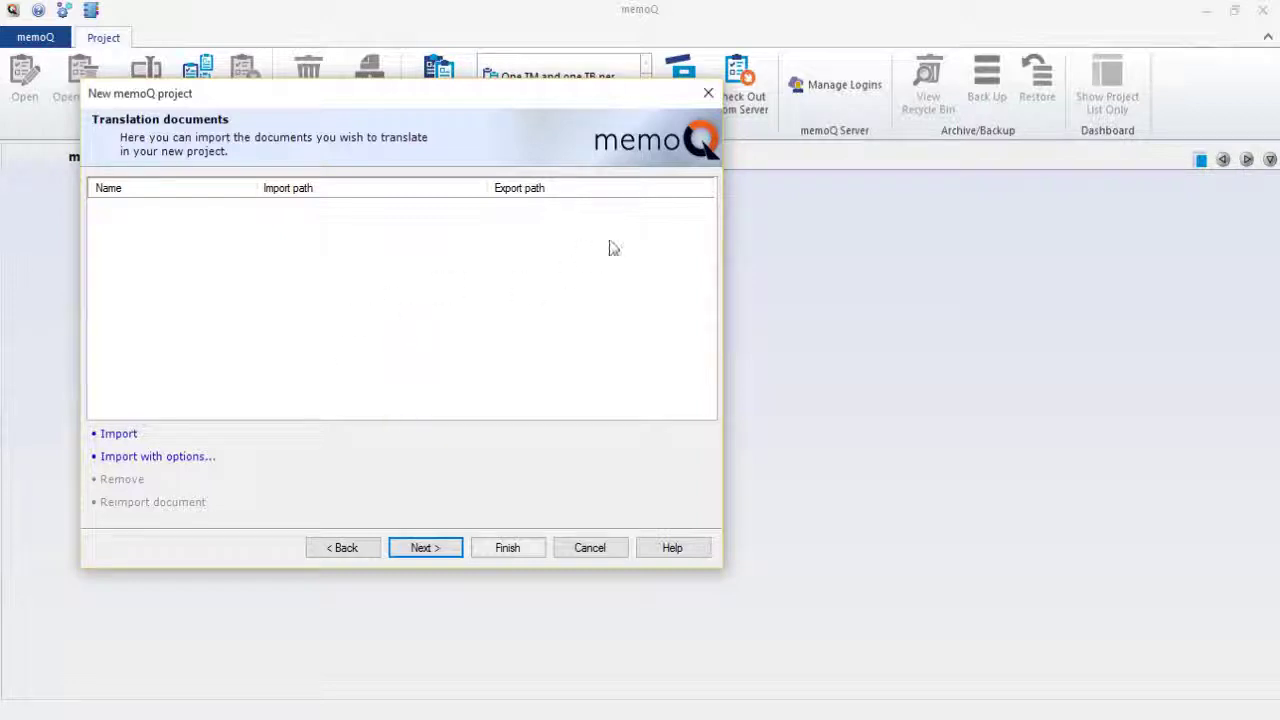
left_click(126, 438)
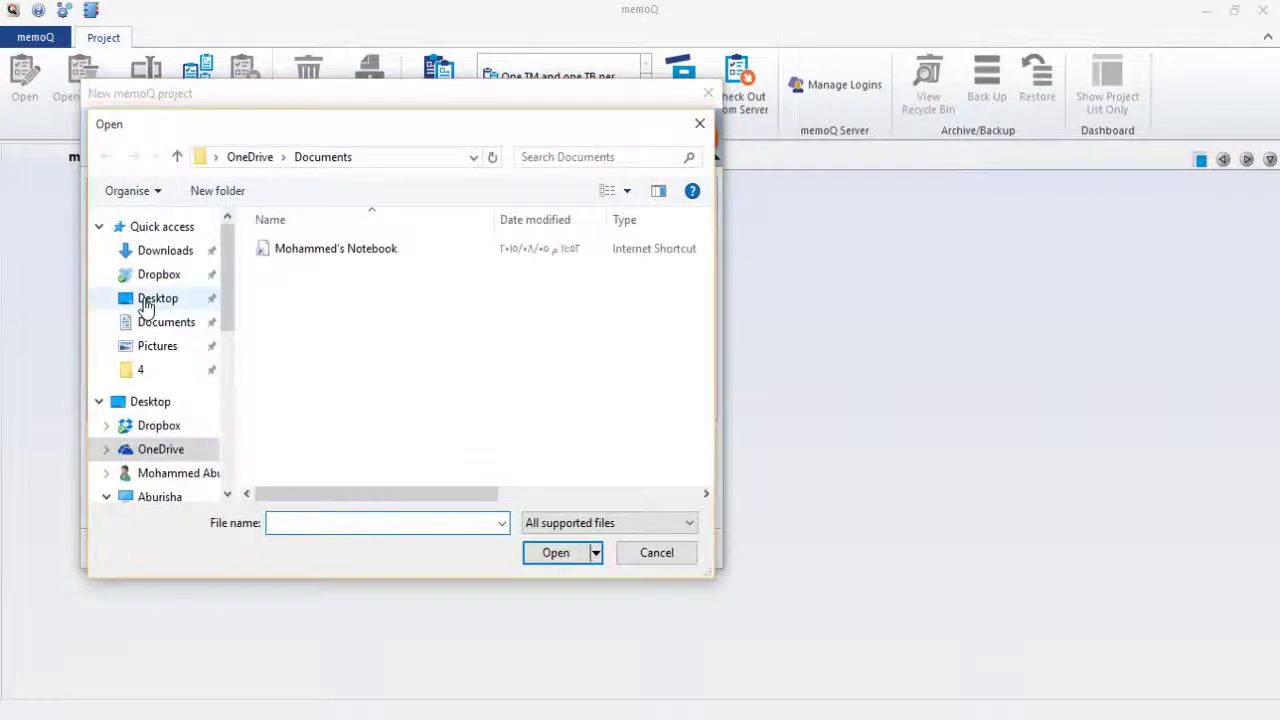
left_click(155, 298)
double_click(284, 272)
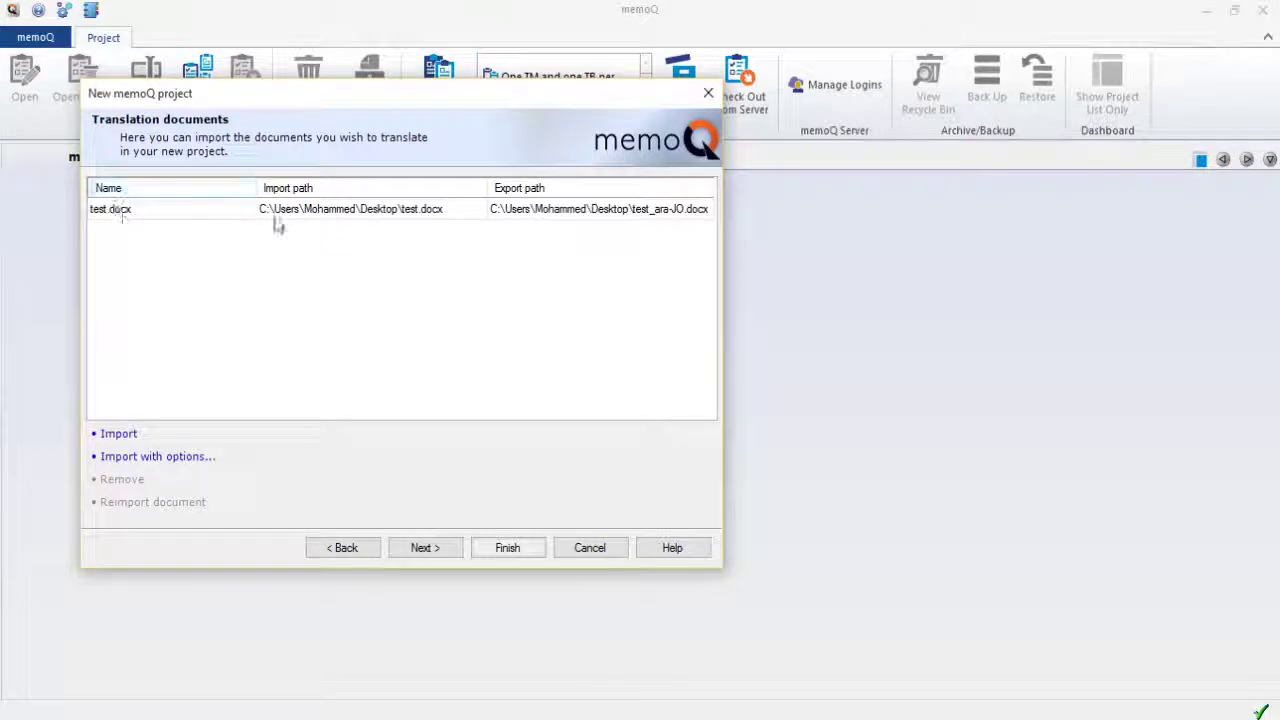
Create a local translation memory named "Test Memory English US into Arabic Jo", keeping English (United States) and Arabic (Jordan) as its languages.
left_click(436, 553)
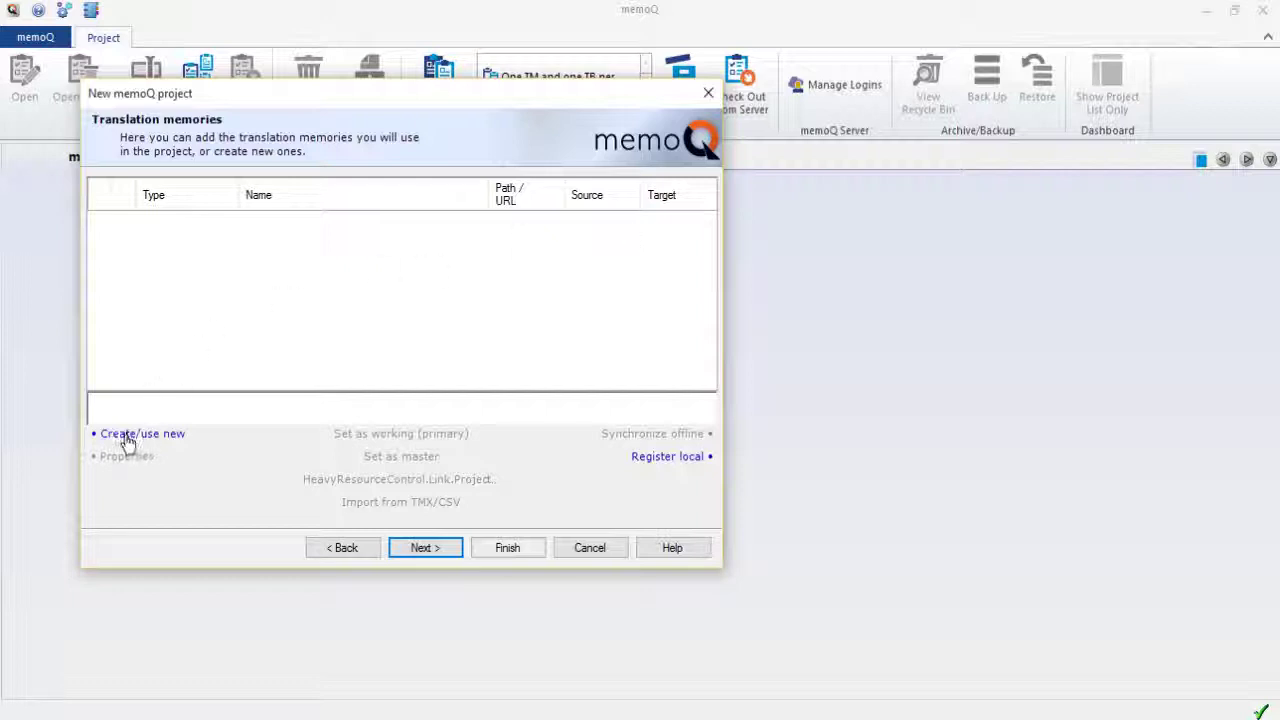
left_click(162, 436)
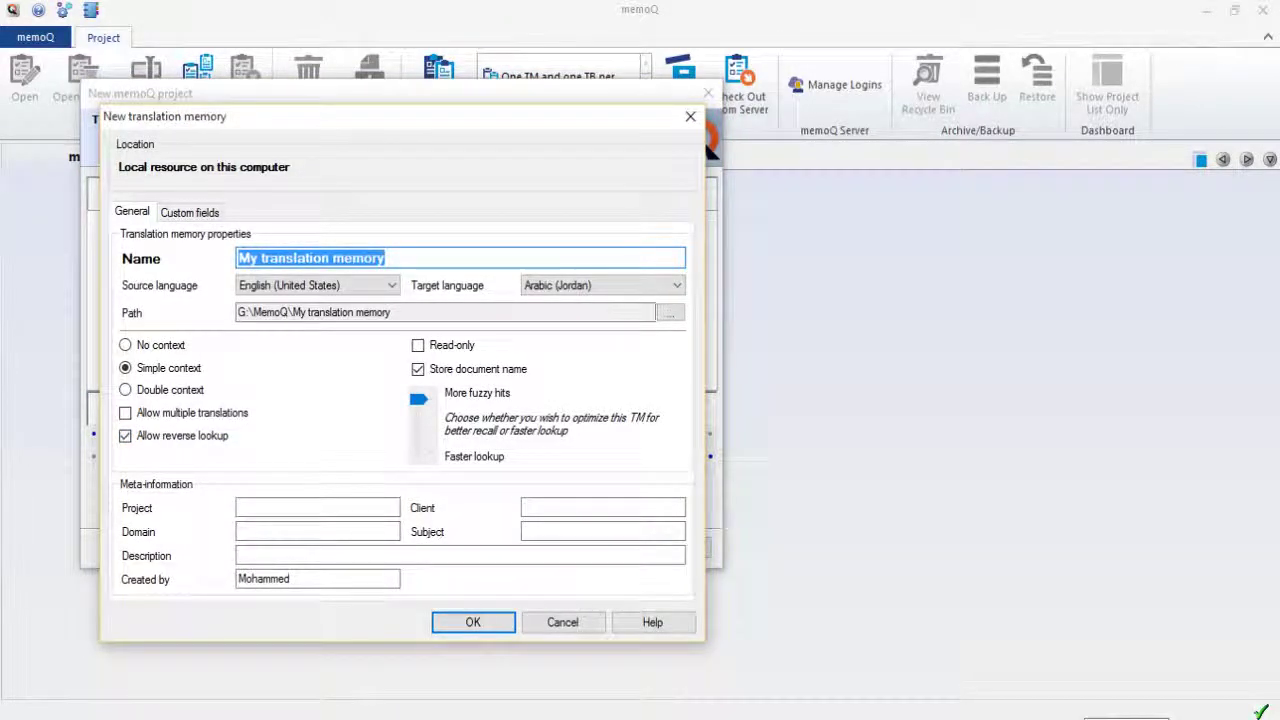
type("Test Mem")
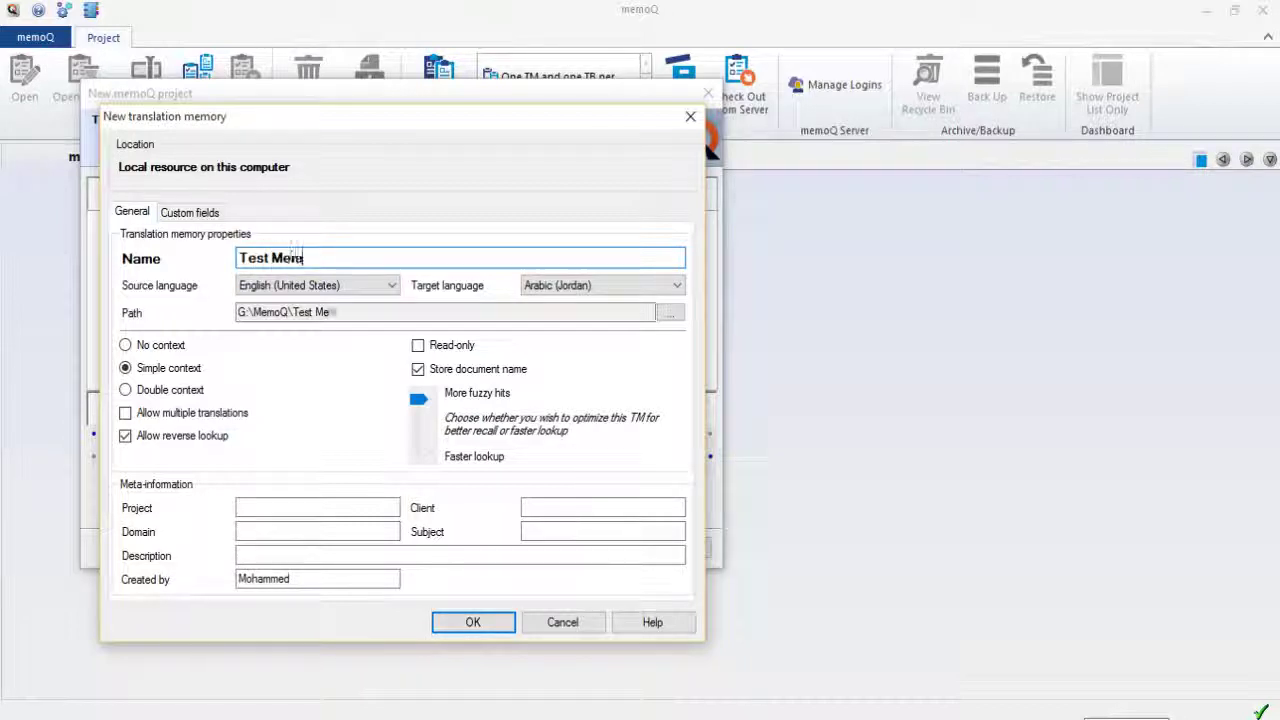
type("ory Englis")
type("h ")
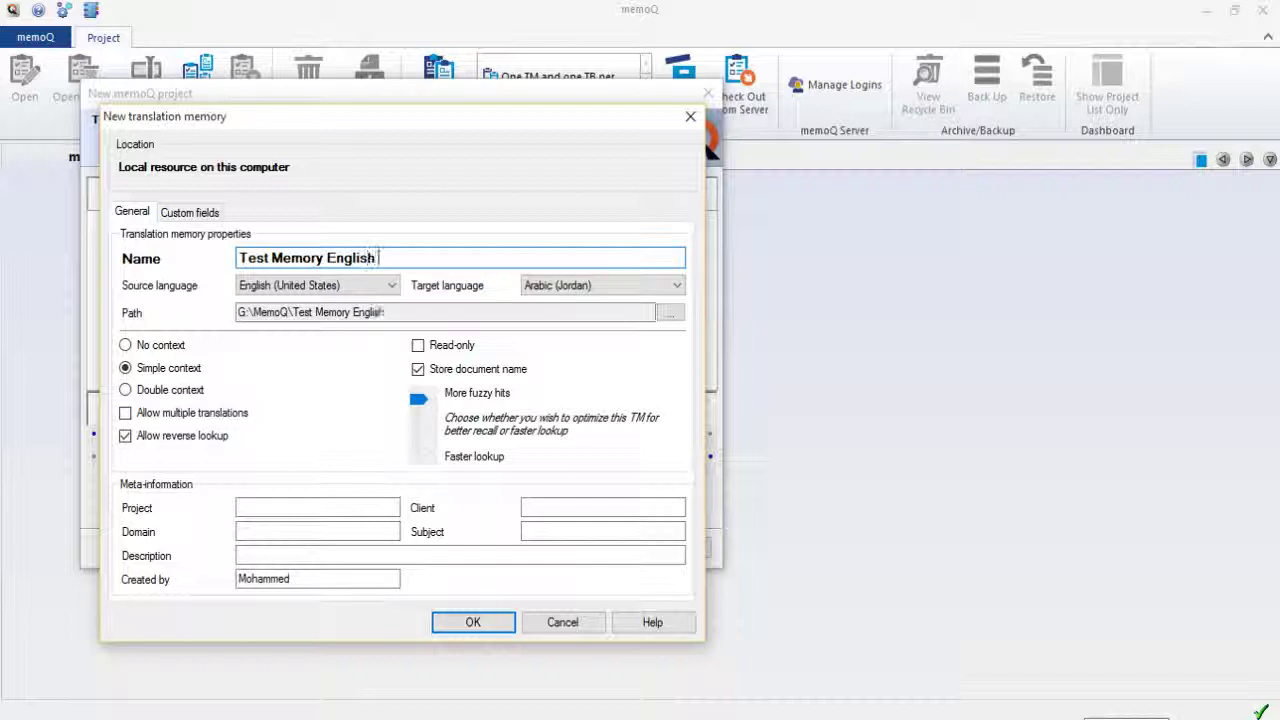
type("US into Arabic Jo")
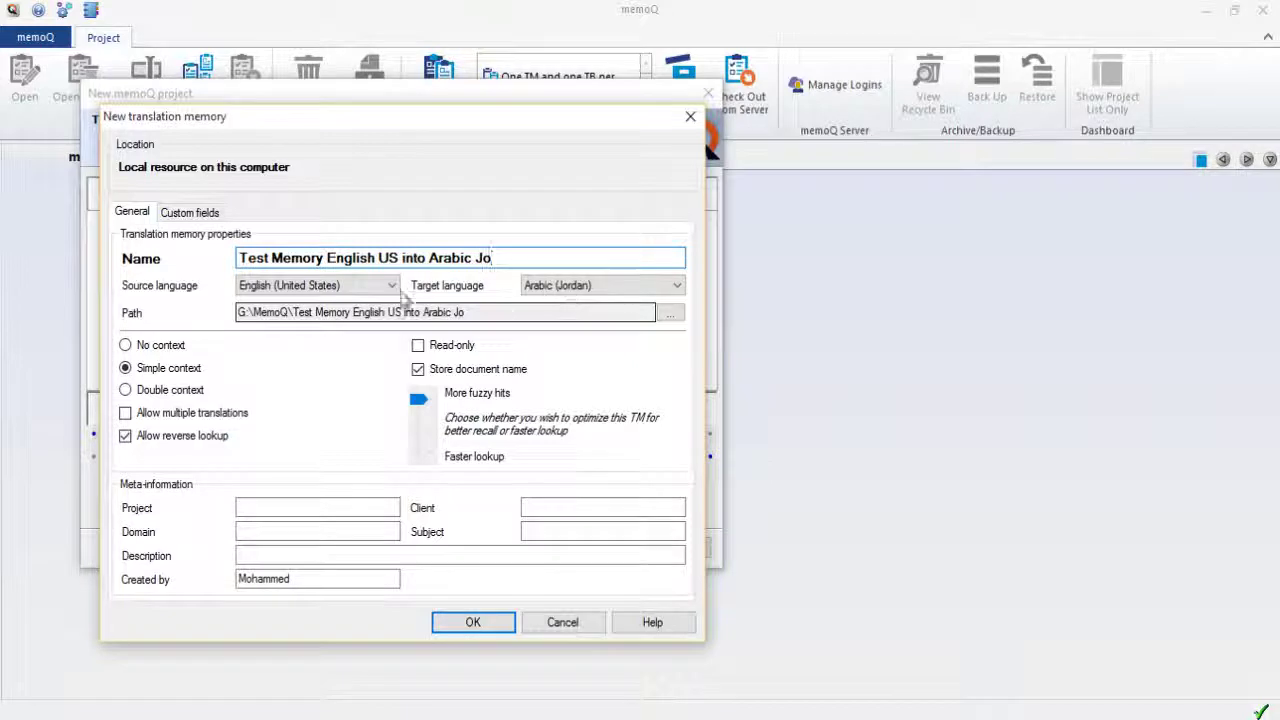
left_click(393, 286)
left_click(395, 287)
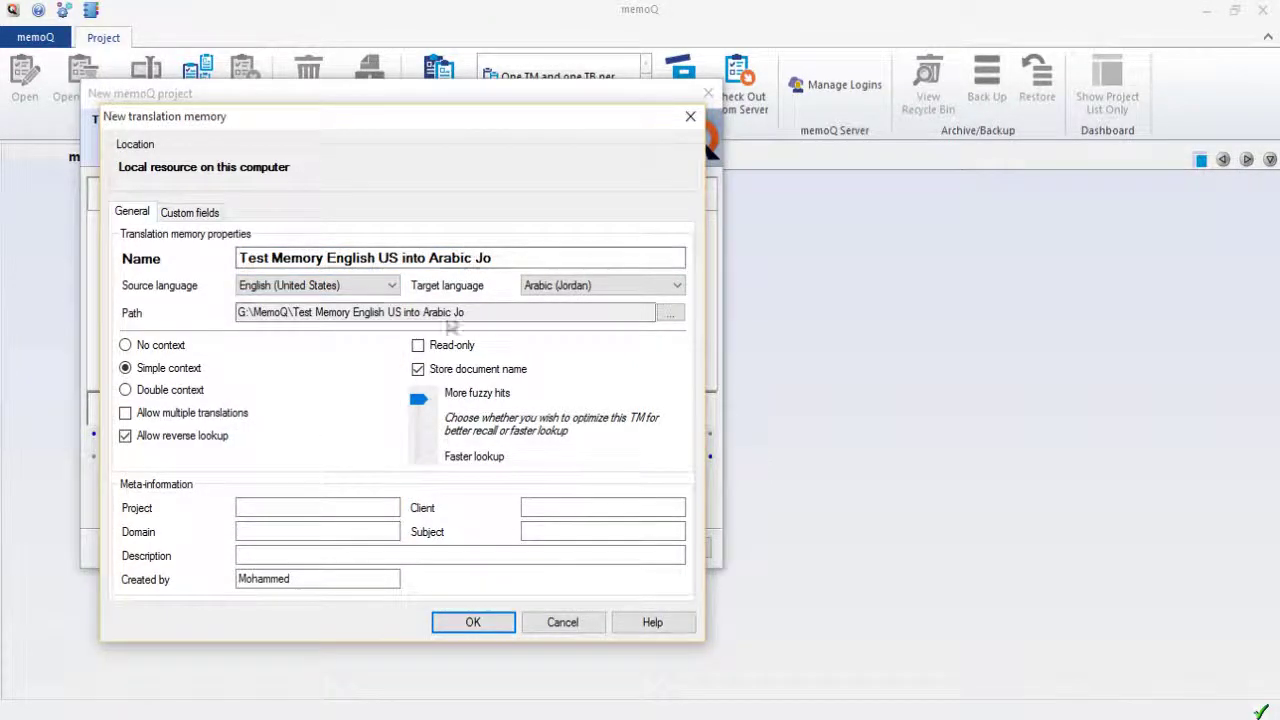
left_click(473, 646)
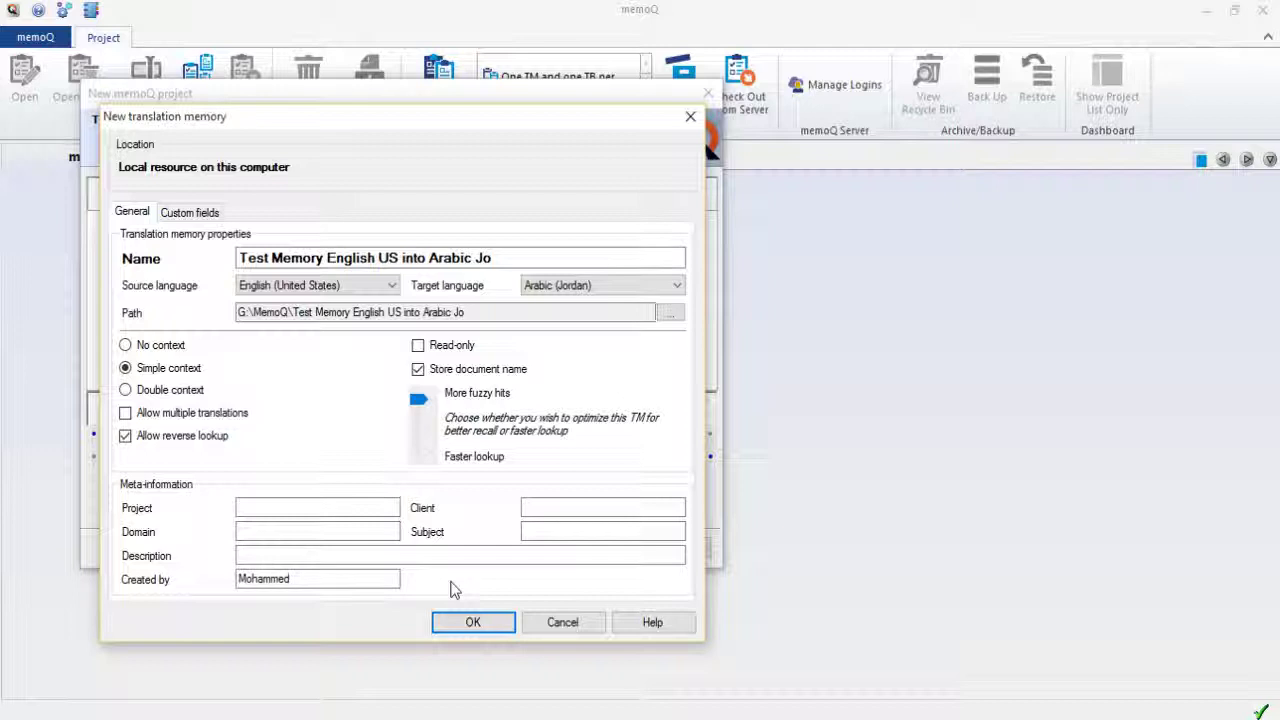
left_click(473, 623)
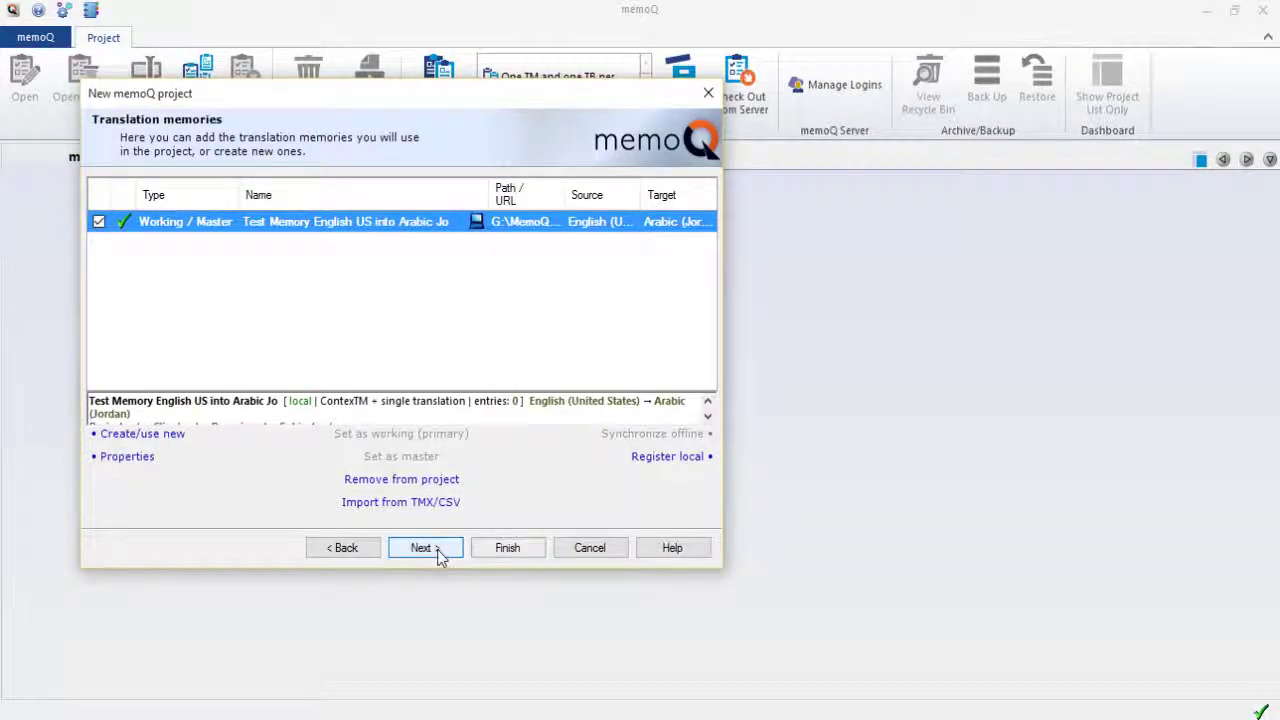
Create a term base named "Test termbase" with Arabic (Jordan) and English (United States) as its languages.
left_click(421, 548)
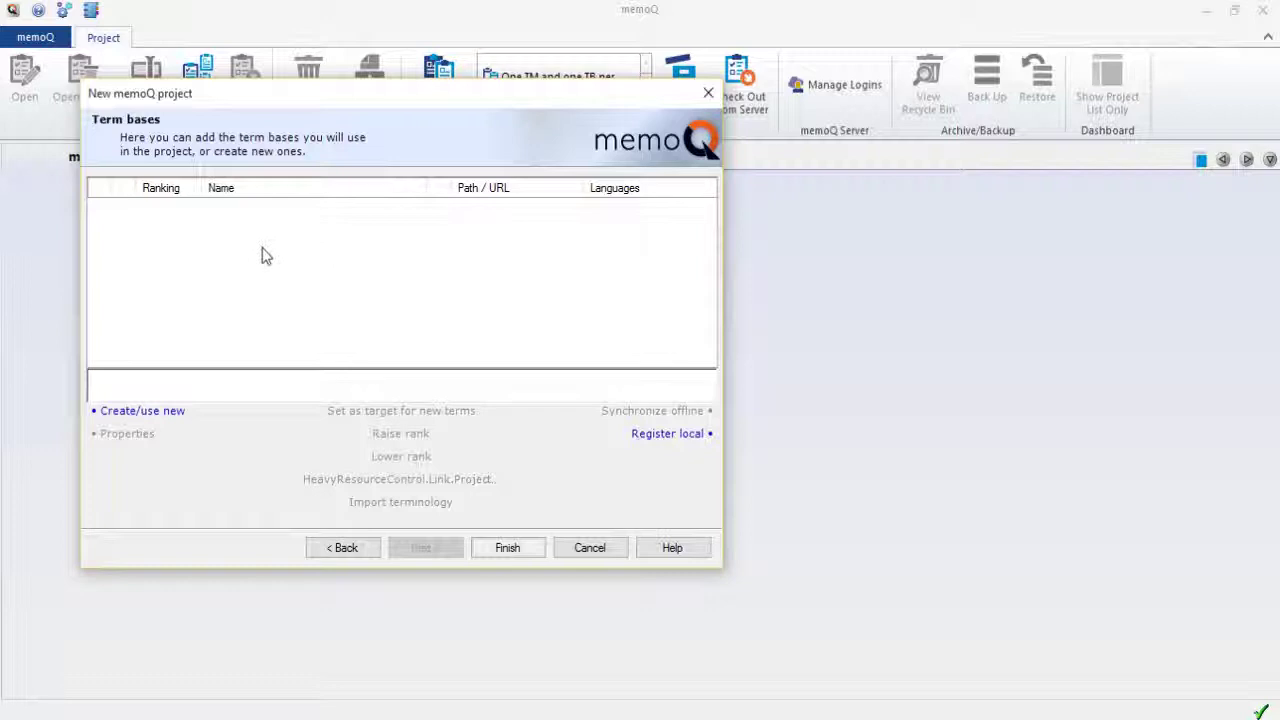
left_click(133, 415)
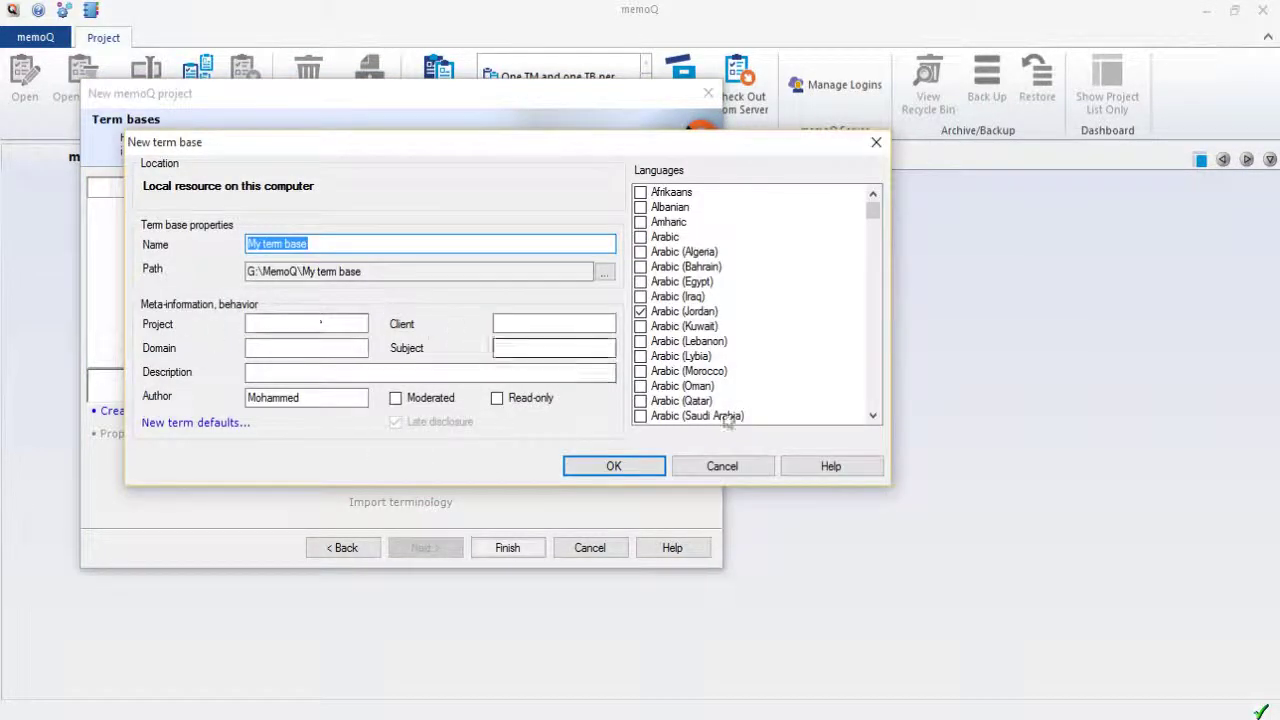
type("Test ")
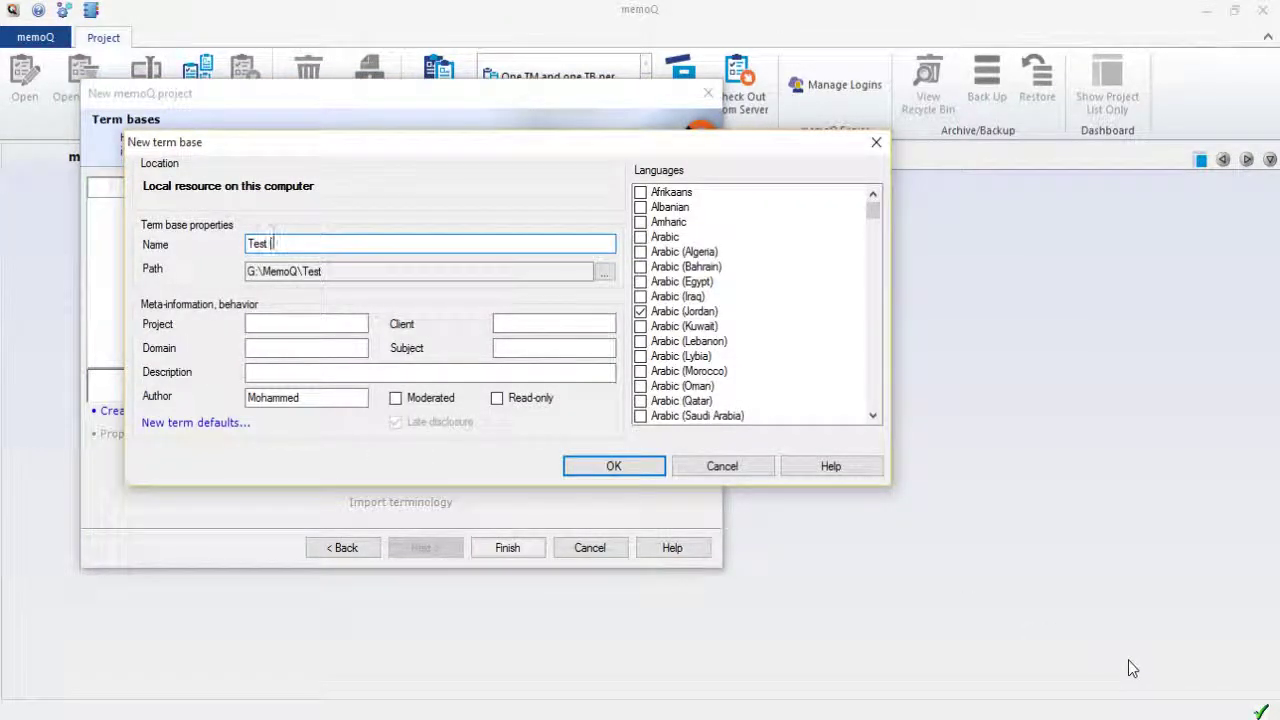
type("termbase")
scroll(700, 268, "down", 1)
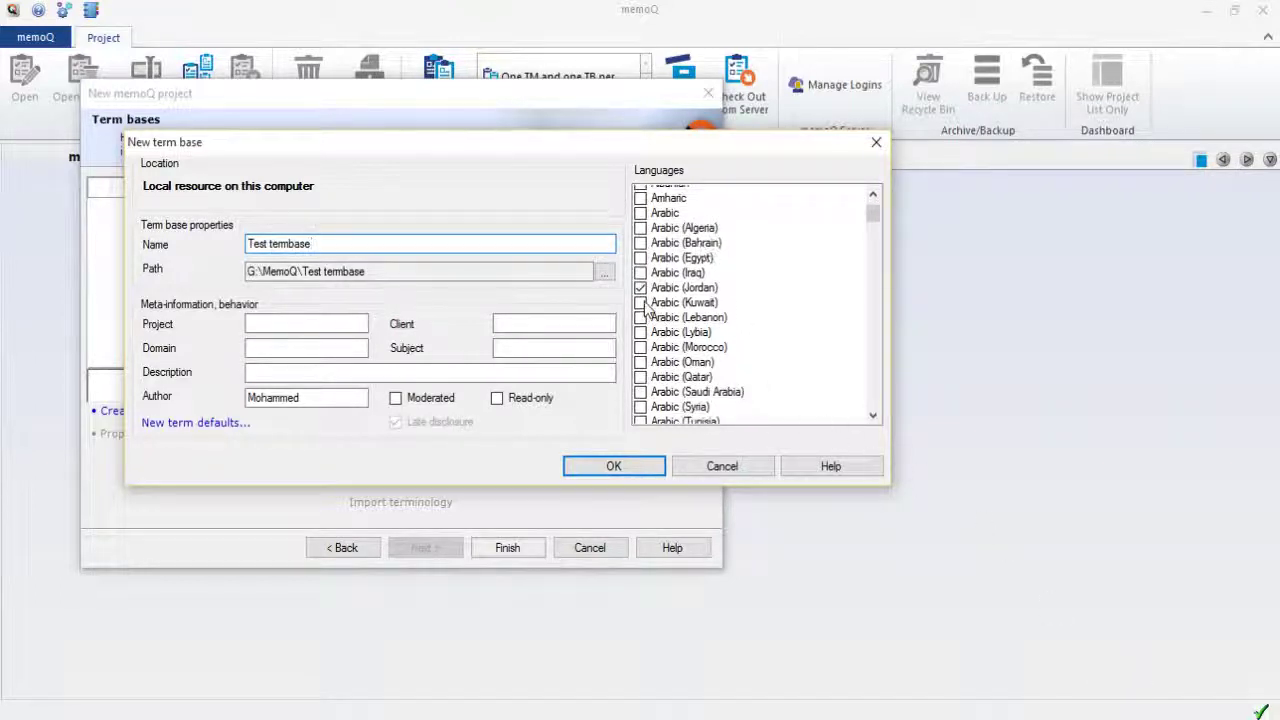
scroll(712, 272, "down", 3)
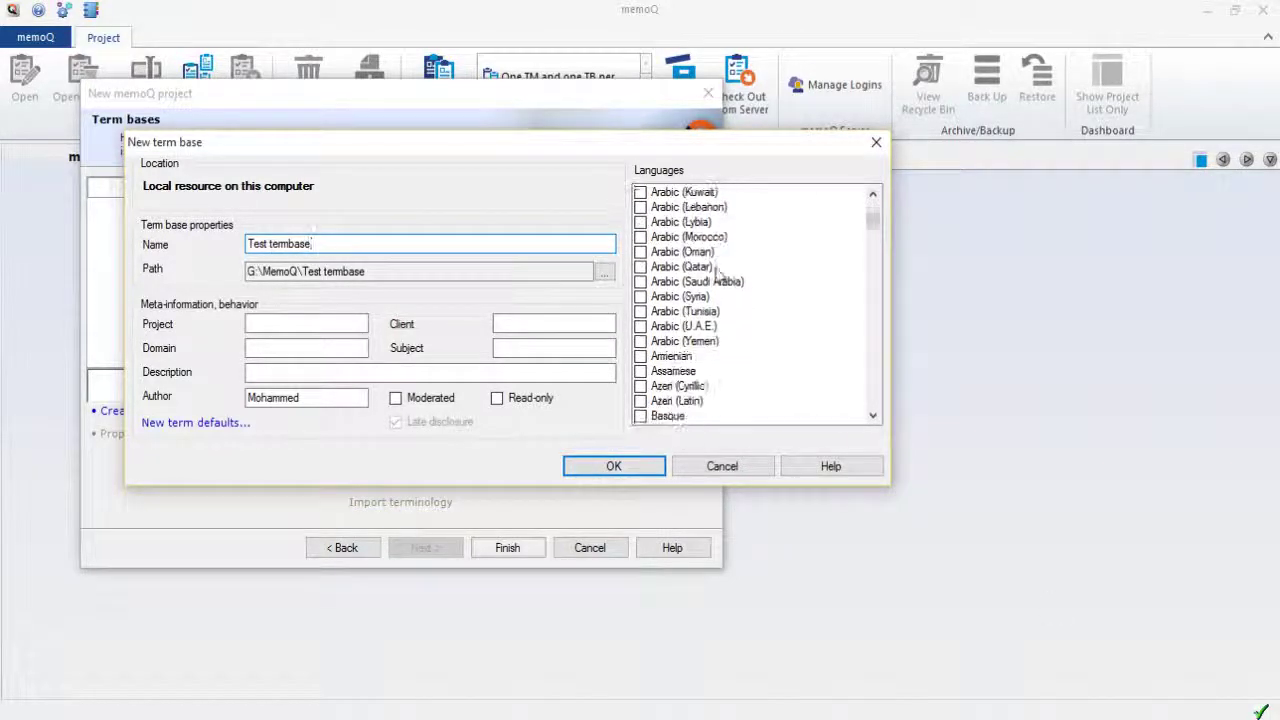
scroll(712, 272, "down", 9)
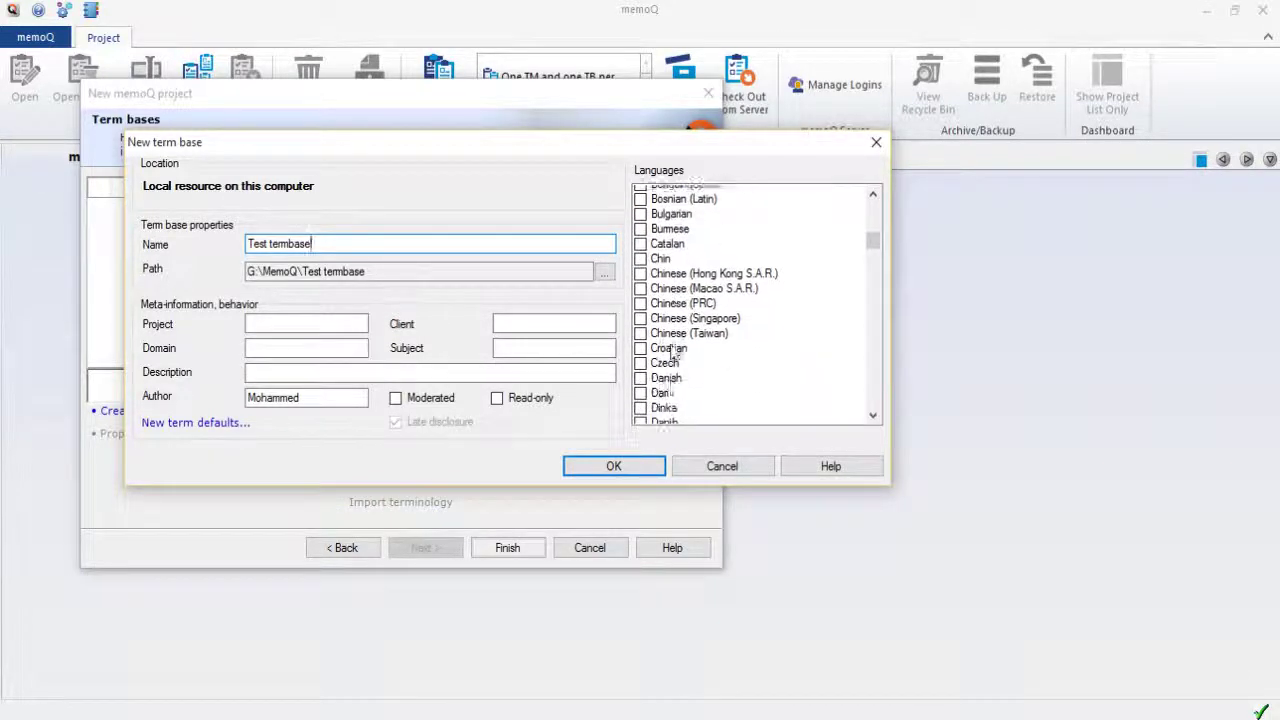
scroll(680, 345, "down", 4)
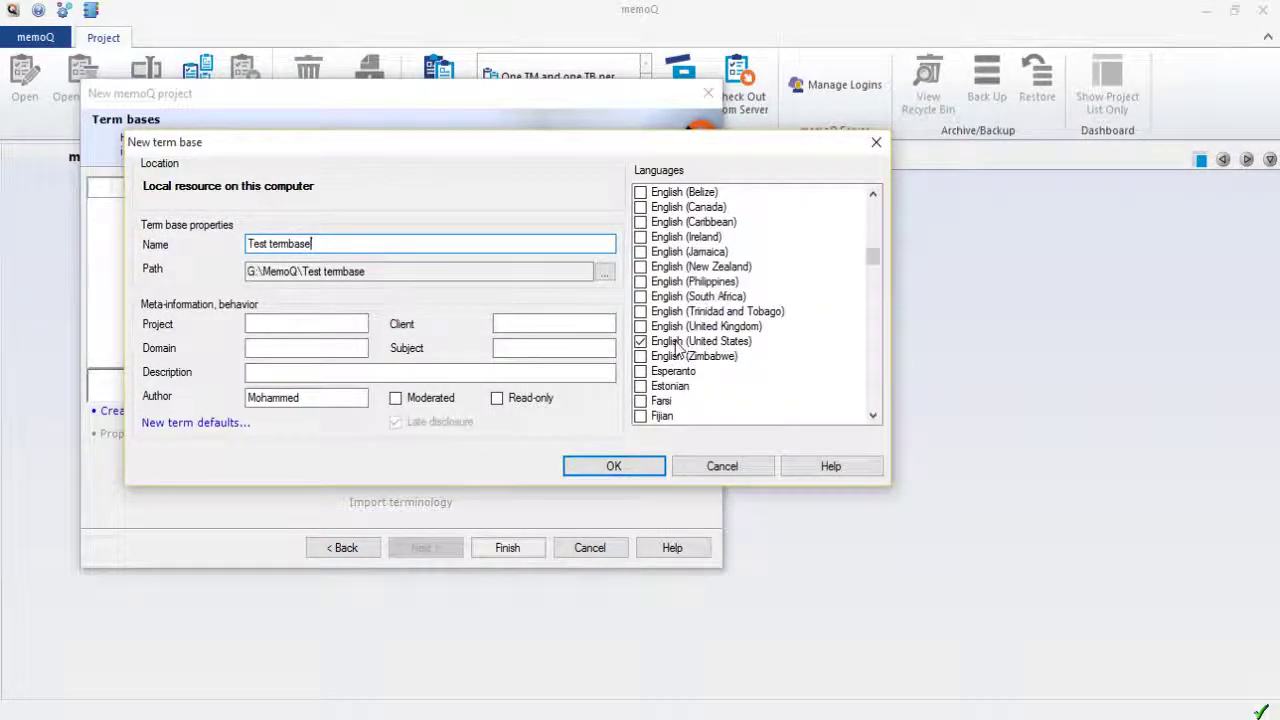
left_click(680, 341)
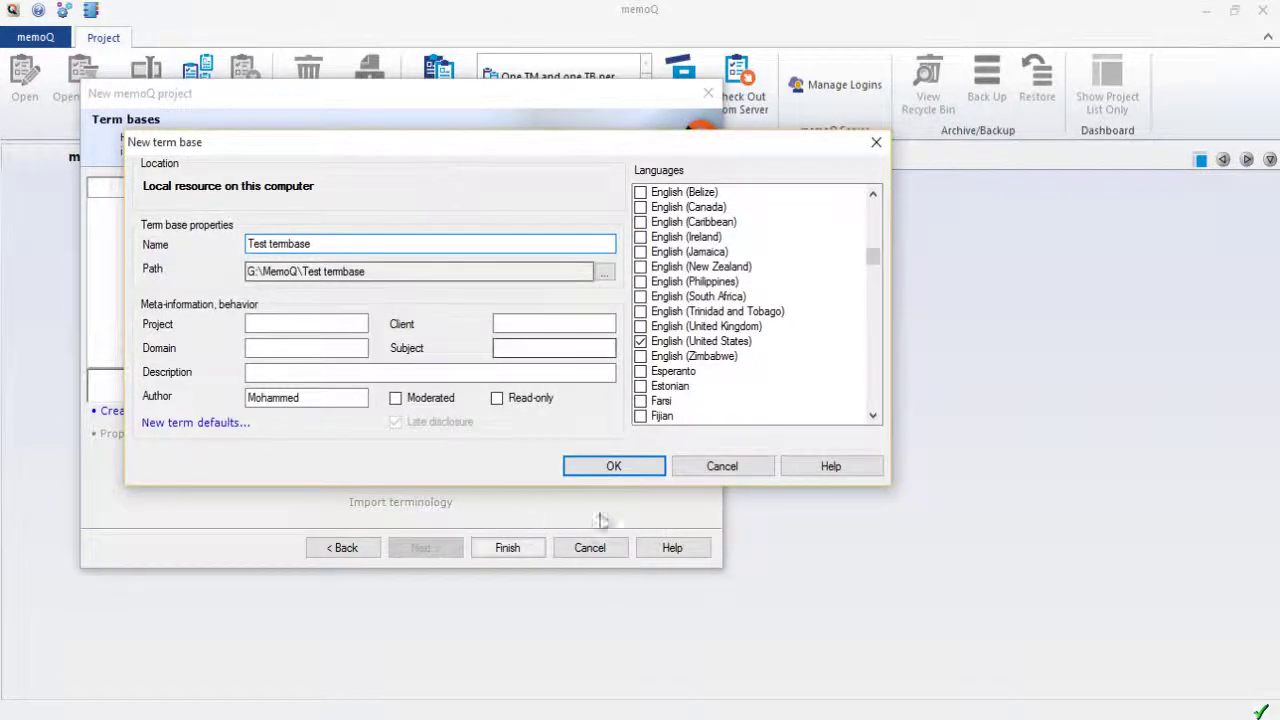
left_click(632, 469)
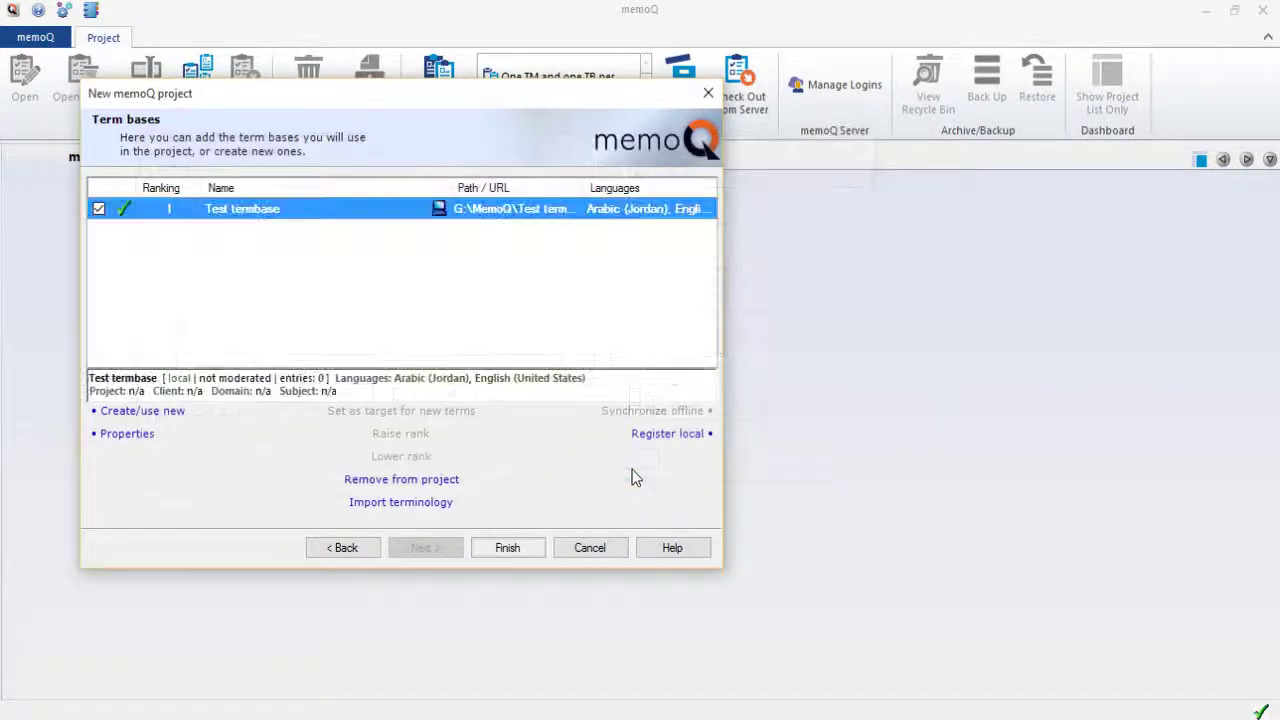
Finish creating the project and open test.docx for translation.
left_click(512, 550)
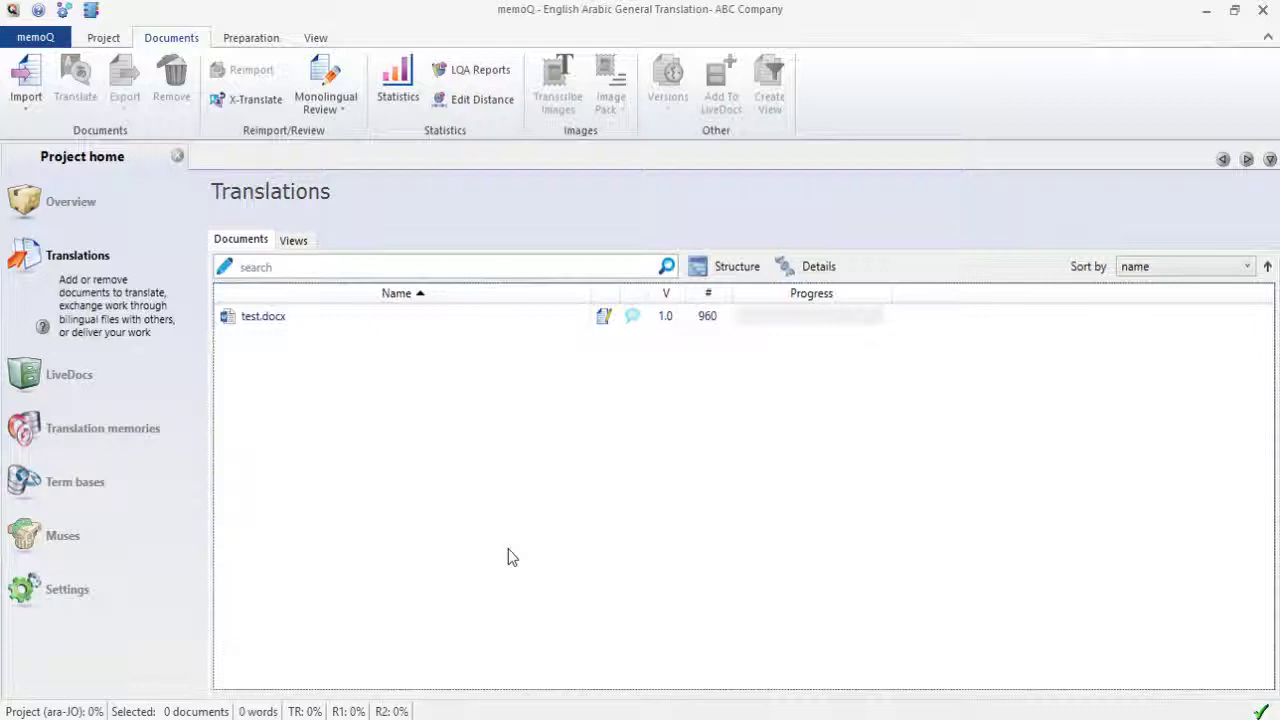
left_click(268, 318)
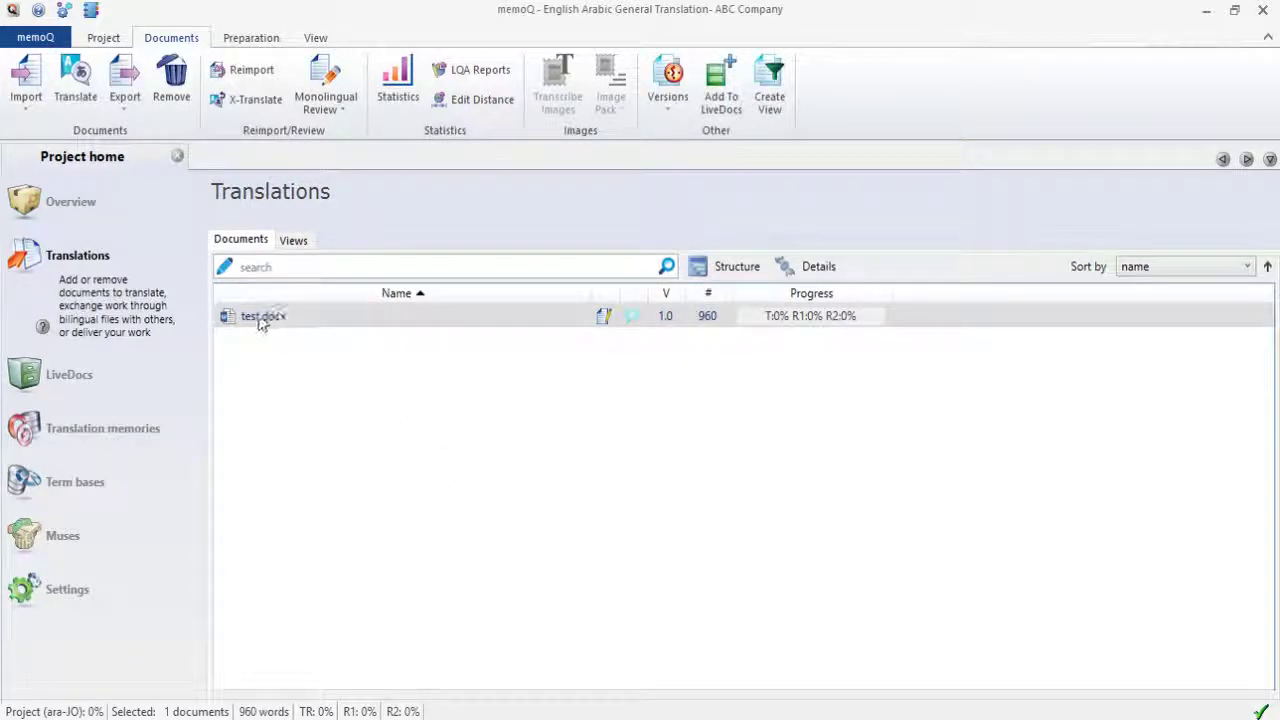
double_click(260, 318)
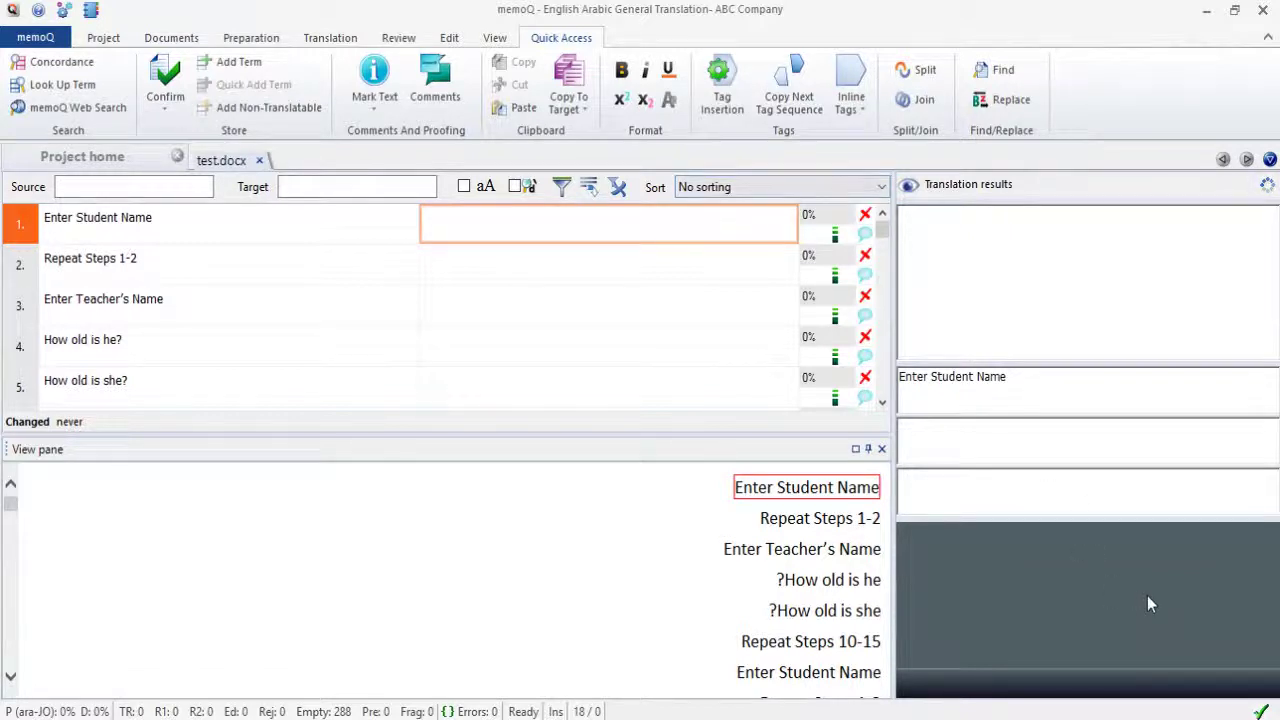
Translate the first segment, "Enter Student Name", as "أدخل اسم الطالب", confirm it and check its repetitions in the preview and grid.
type("أدخل ا")
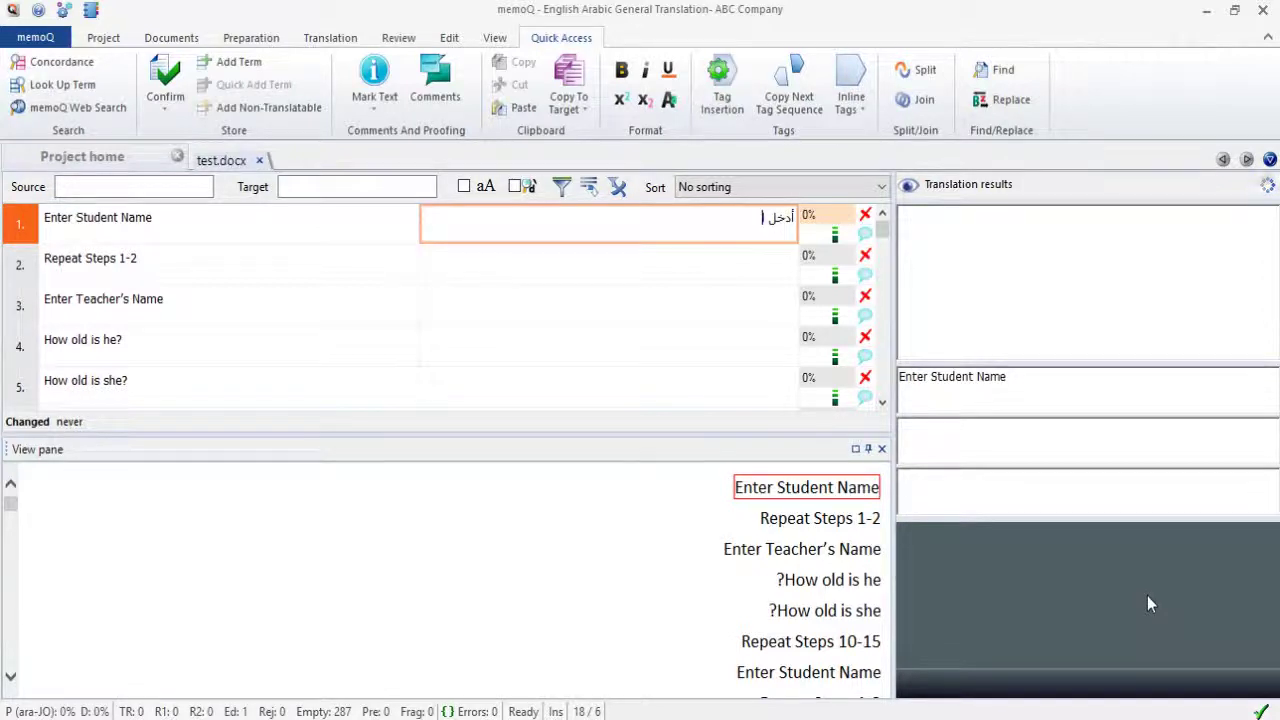
type("سم الطالب")
key("ctrl+Return")
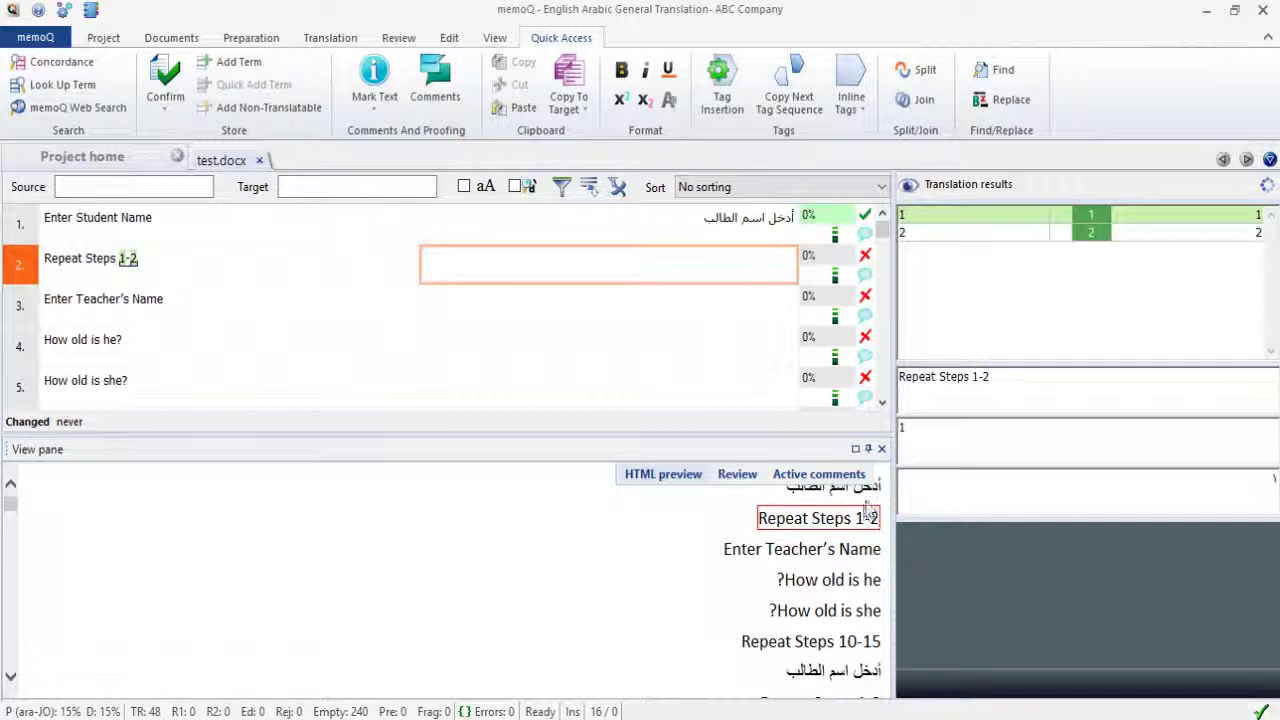
scroll(820, 560, "down", 2)
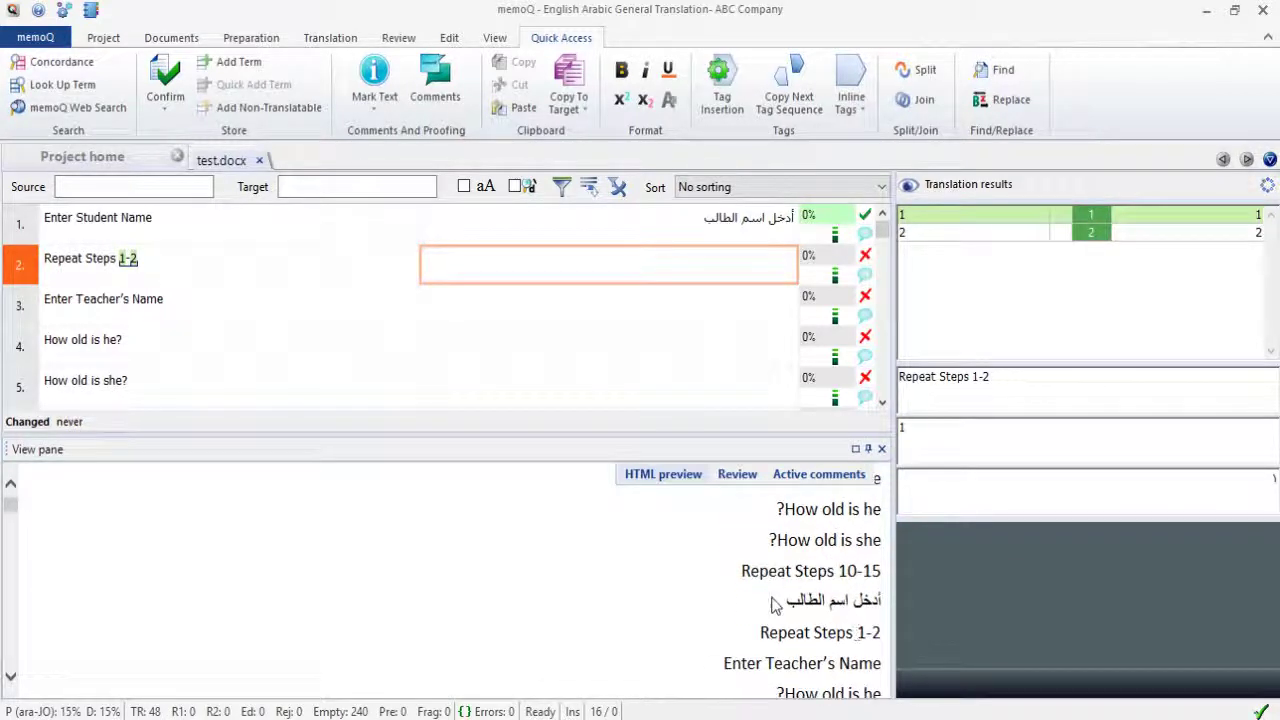
left_click(778, 603)
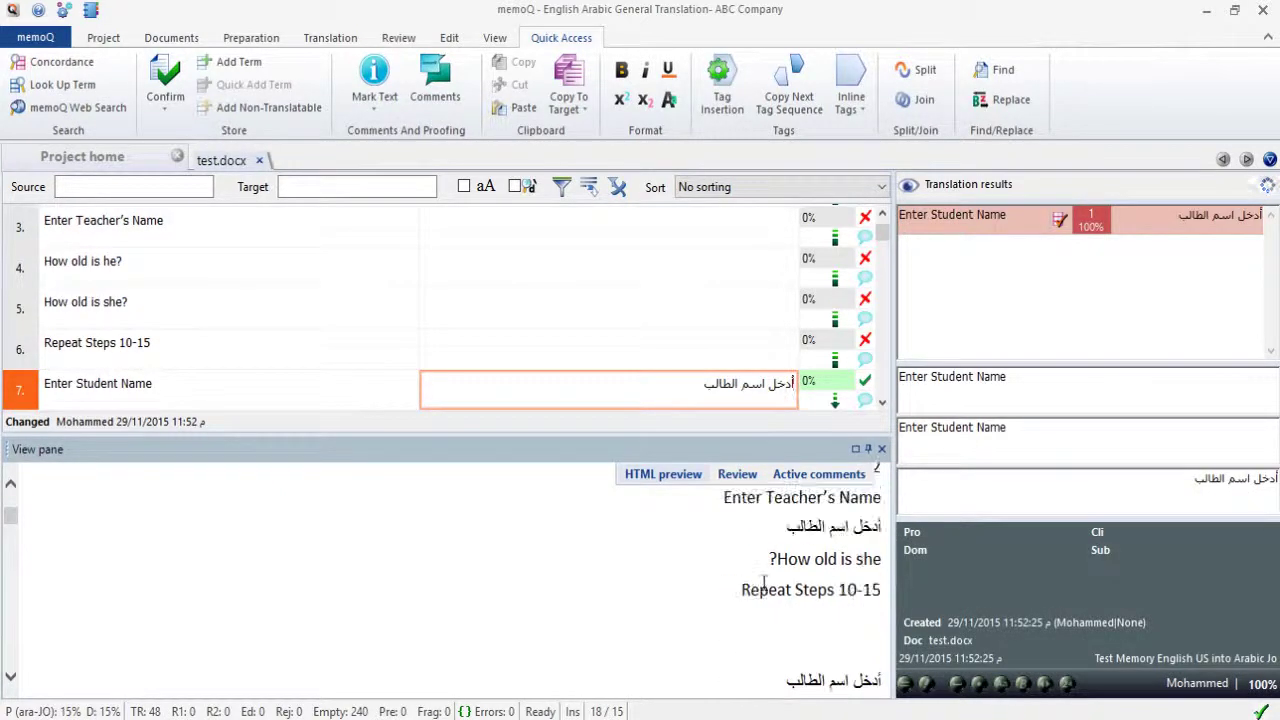
scroll(744, 306, "down", 3)
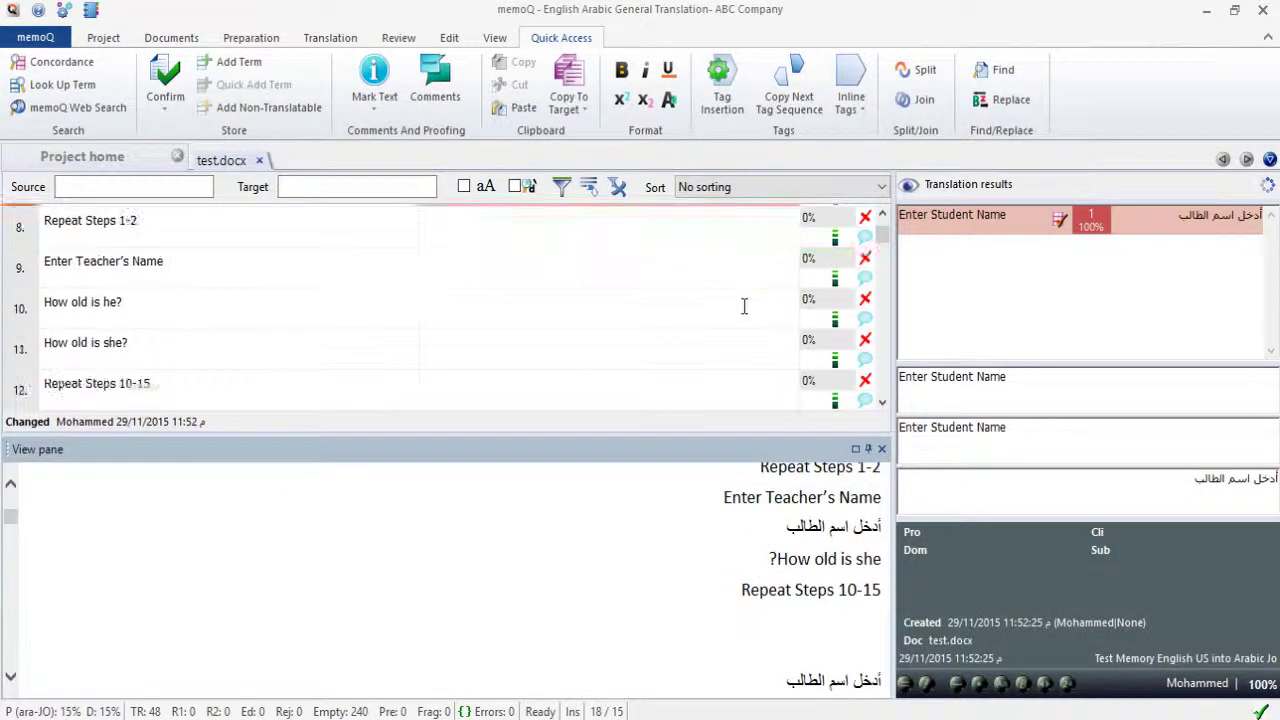
scroll(744, 306, "down", 5)
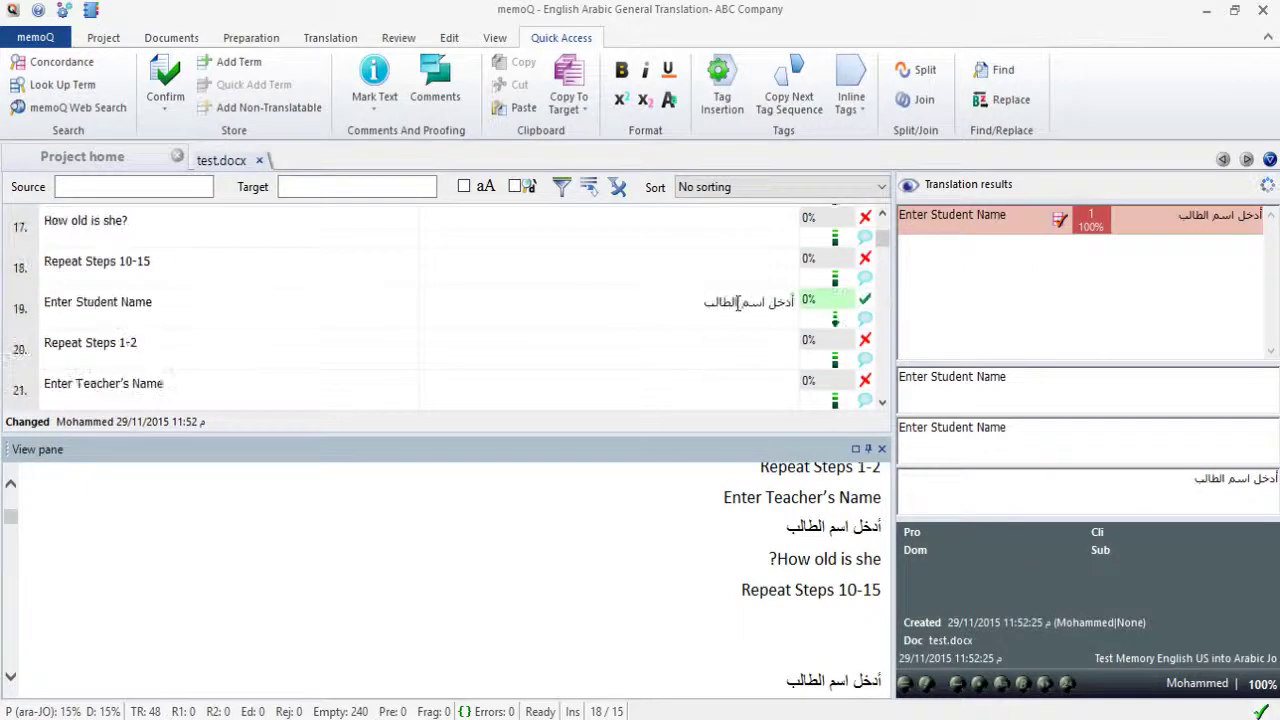
scroll(730, 302, "down", 1)
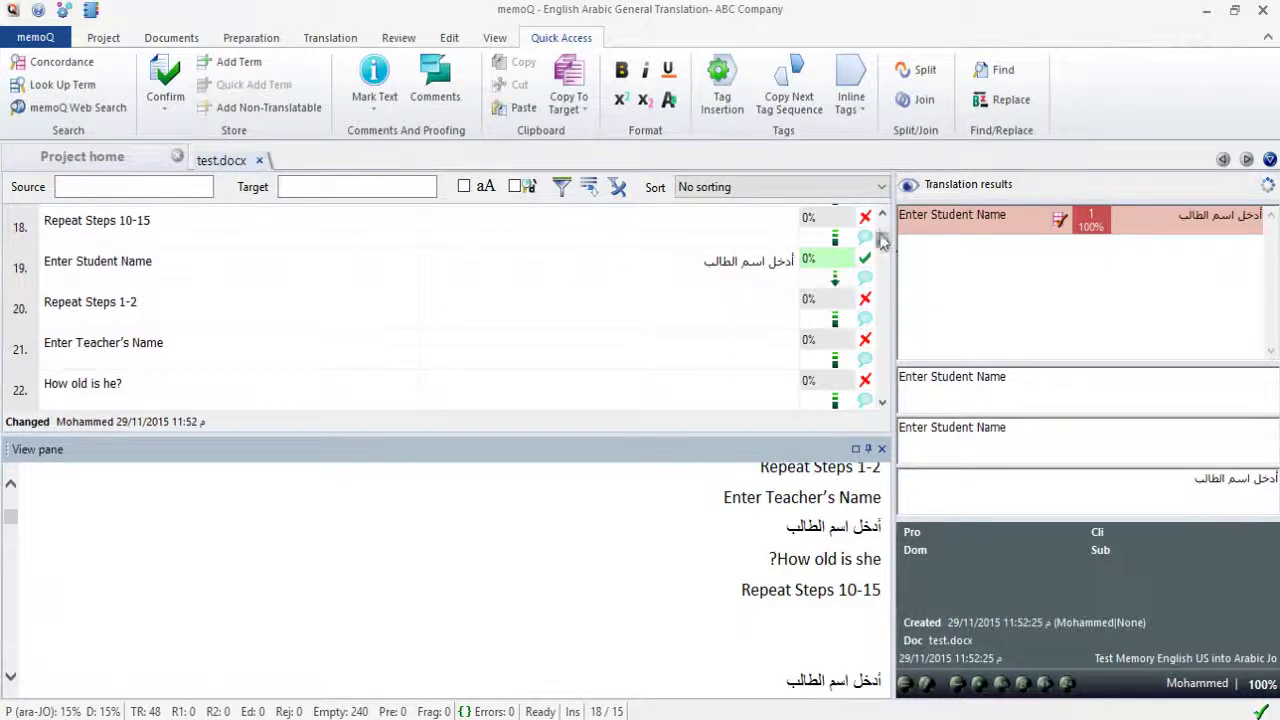
Translate segment 2, "Repeat Steps 1-2", as "كرر الخطوتين 1-2", confirm it and check its repeated segments further down the document.
left_click_drag(882, 240, 882, 226)
left_click(723, 271)
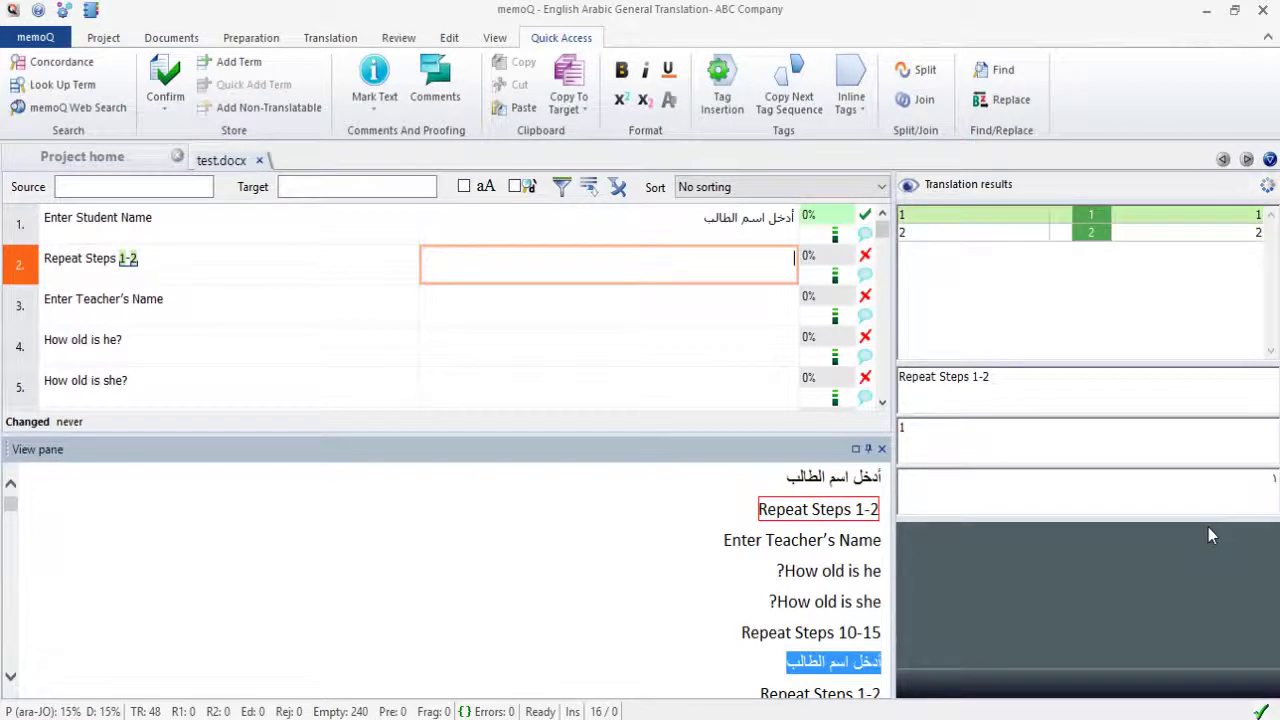
type("كرر الخط")
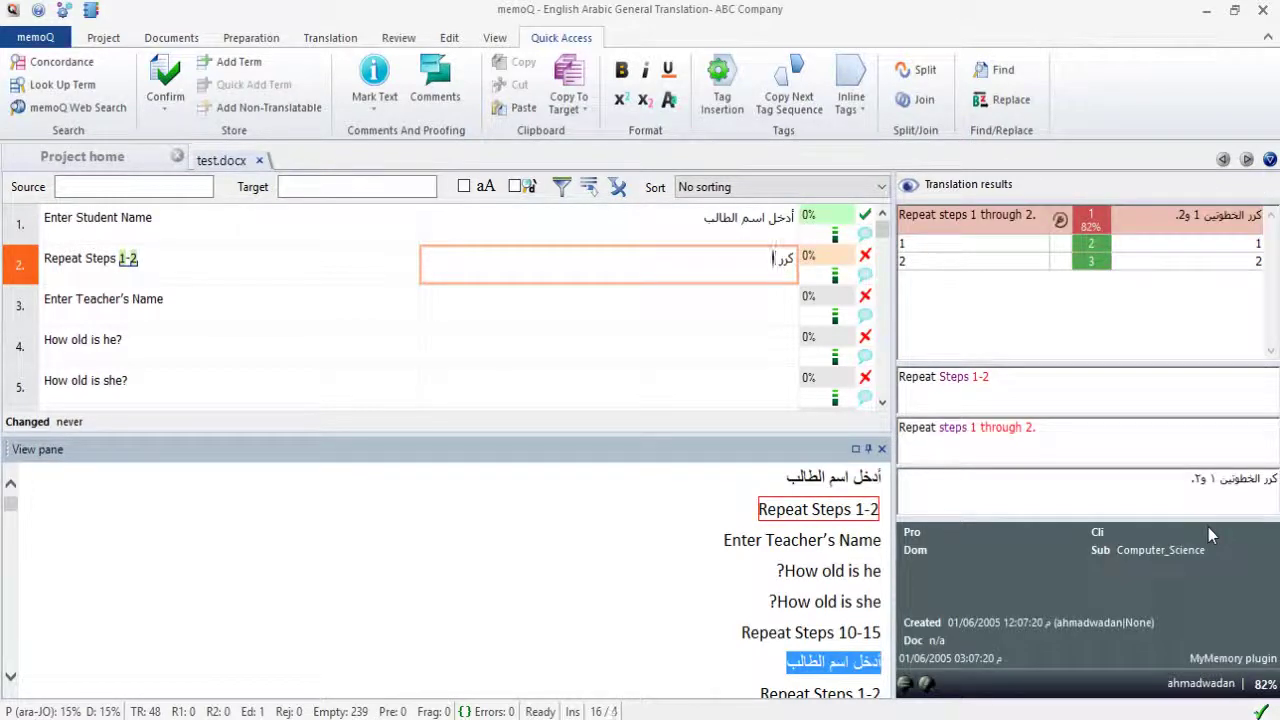
type("وتين 1-2")
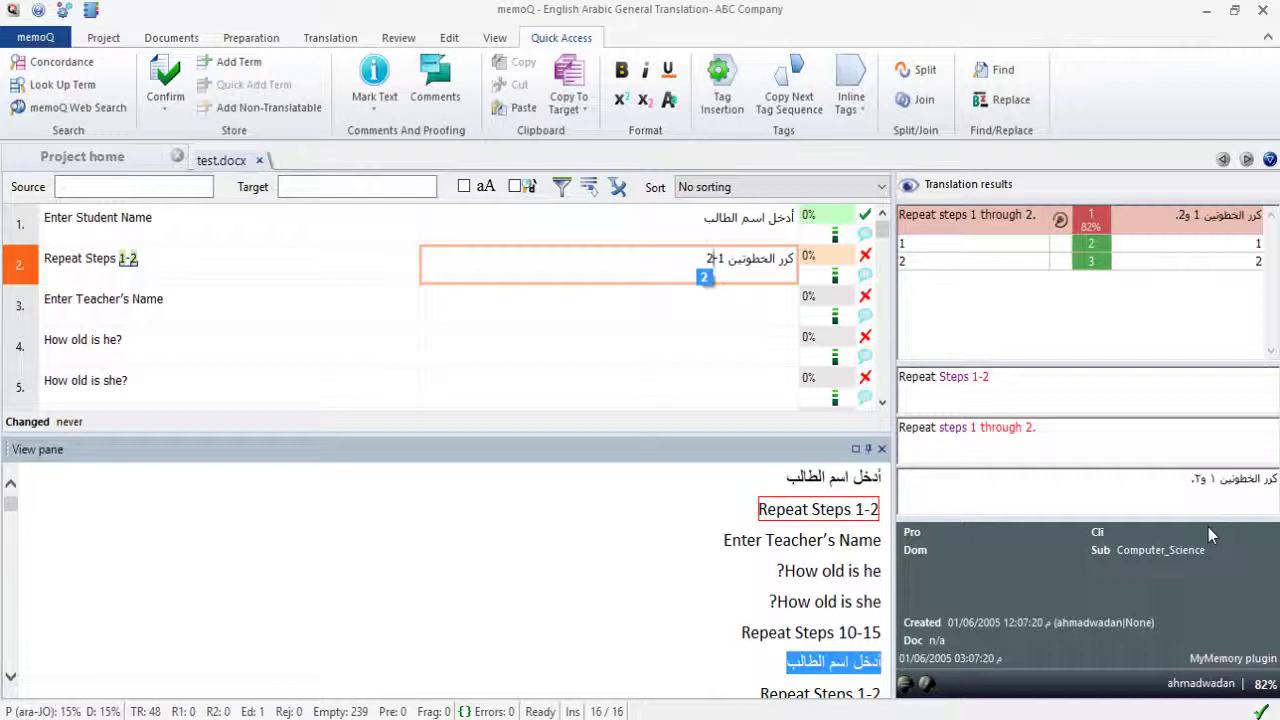
key("ctrl+Return")
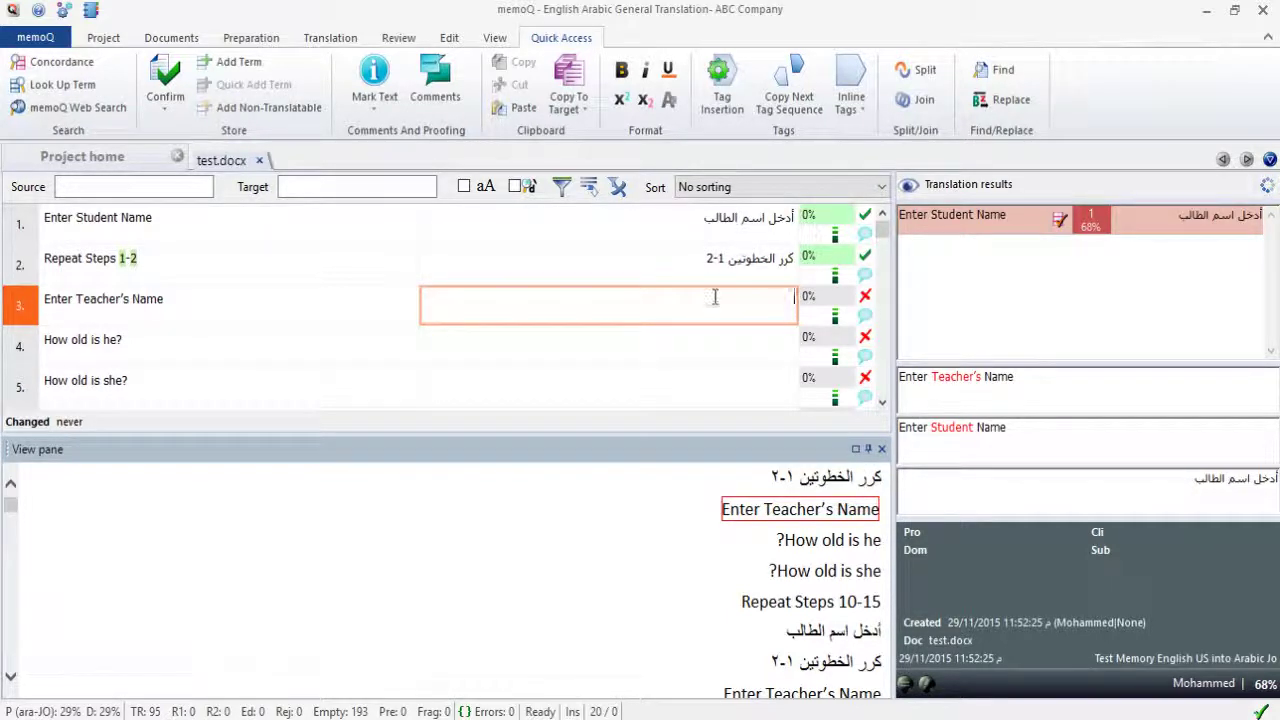
scroll(715, 296, "down", 2)
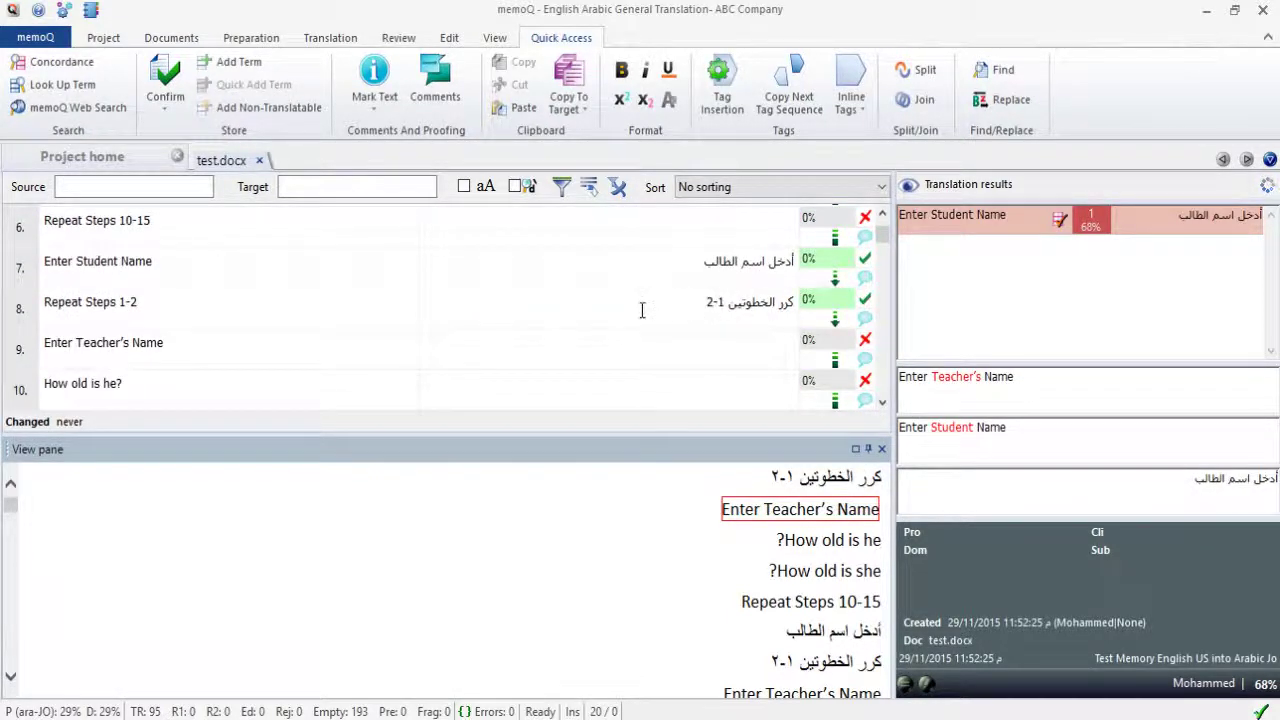
scroll(642, 310, "down", 4)
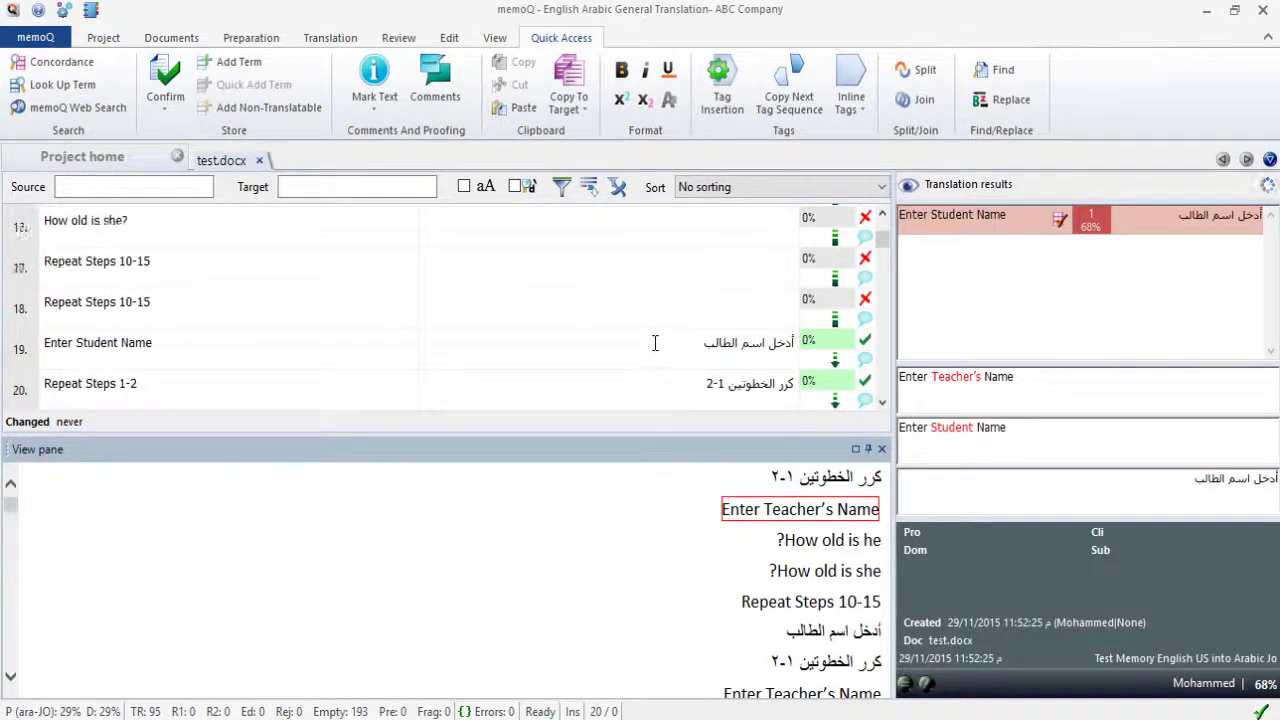
scroll(655, 343, "up", 4)
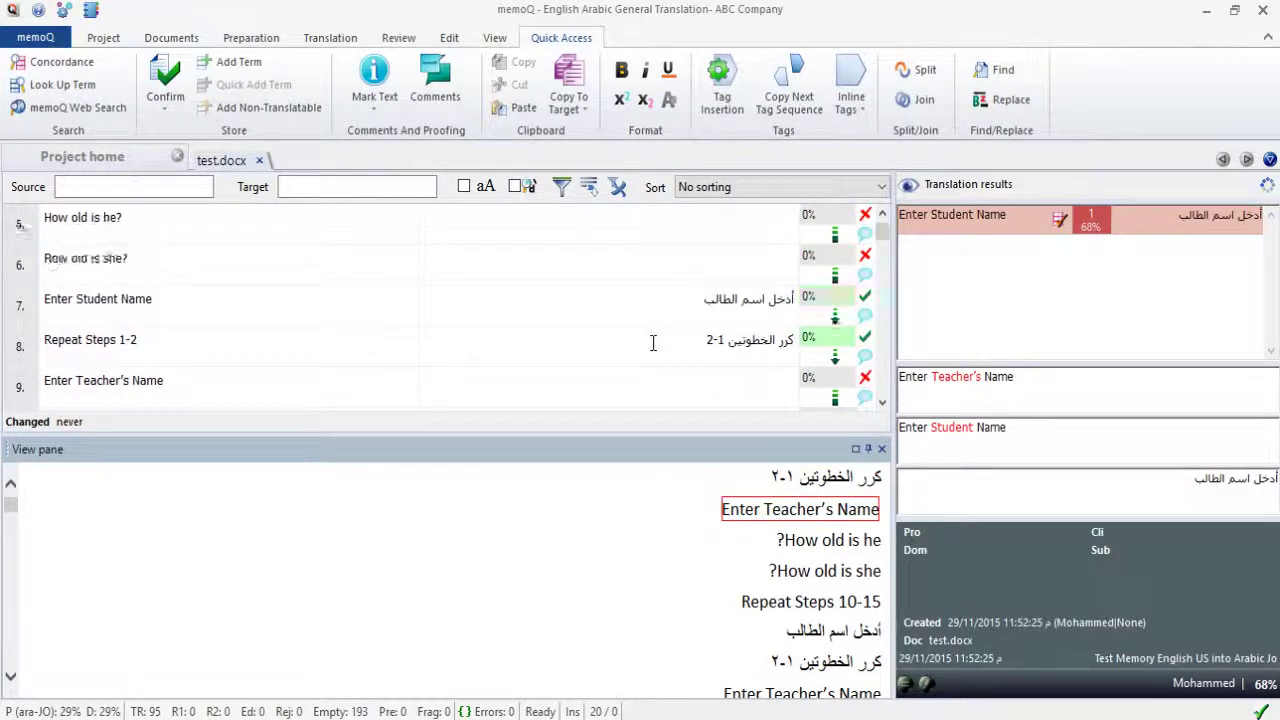
scroll(655, 342, "up", 2)
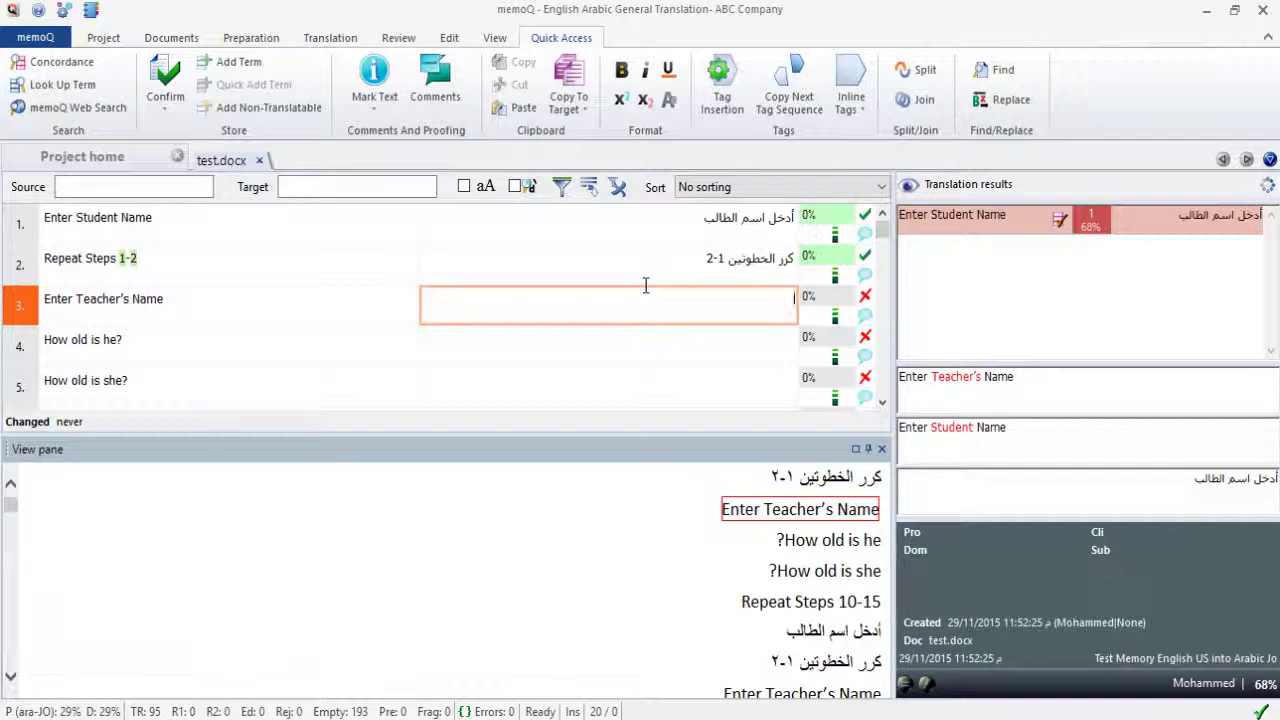
Compare segment 3, "Enter Teacher's Name", with segment 1 and examine the differing words in its translation memory match.
left_click(84, 220)
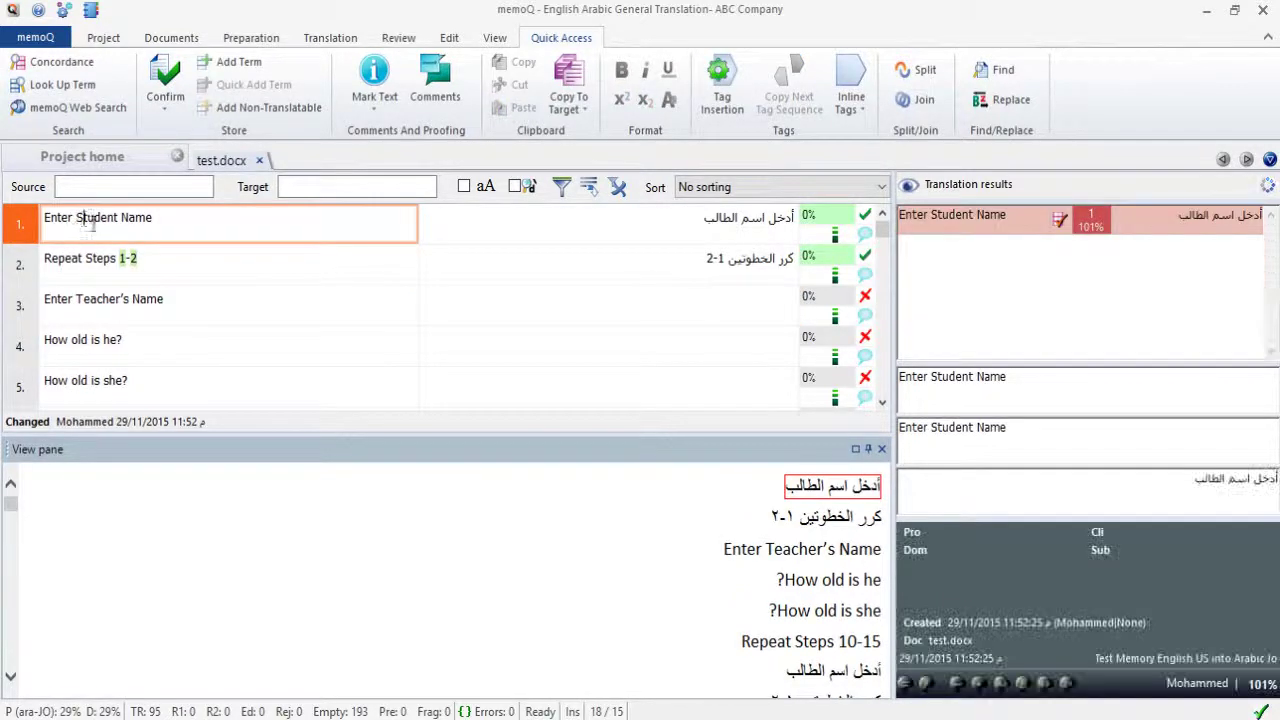
triple_click(171, 298)
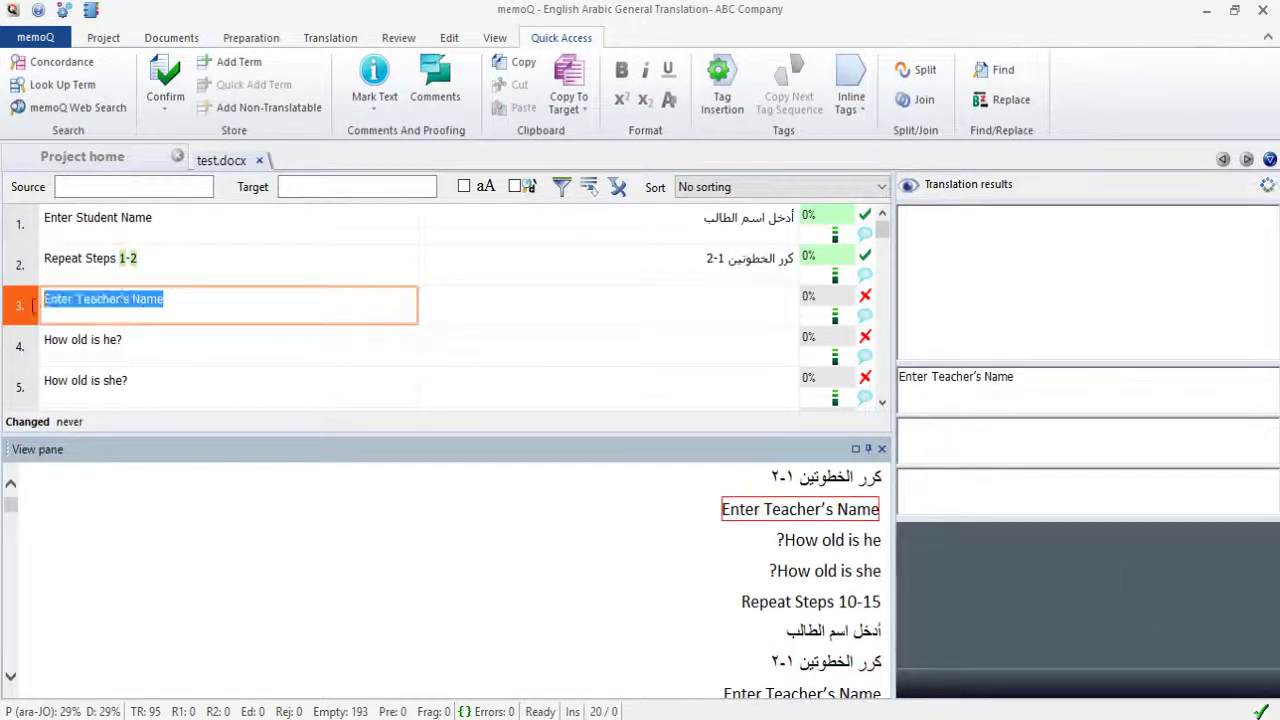
left_click(101, 301)
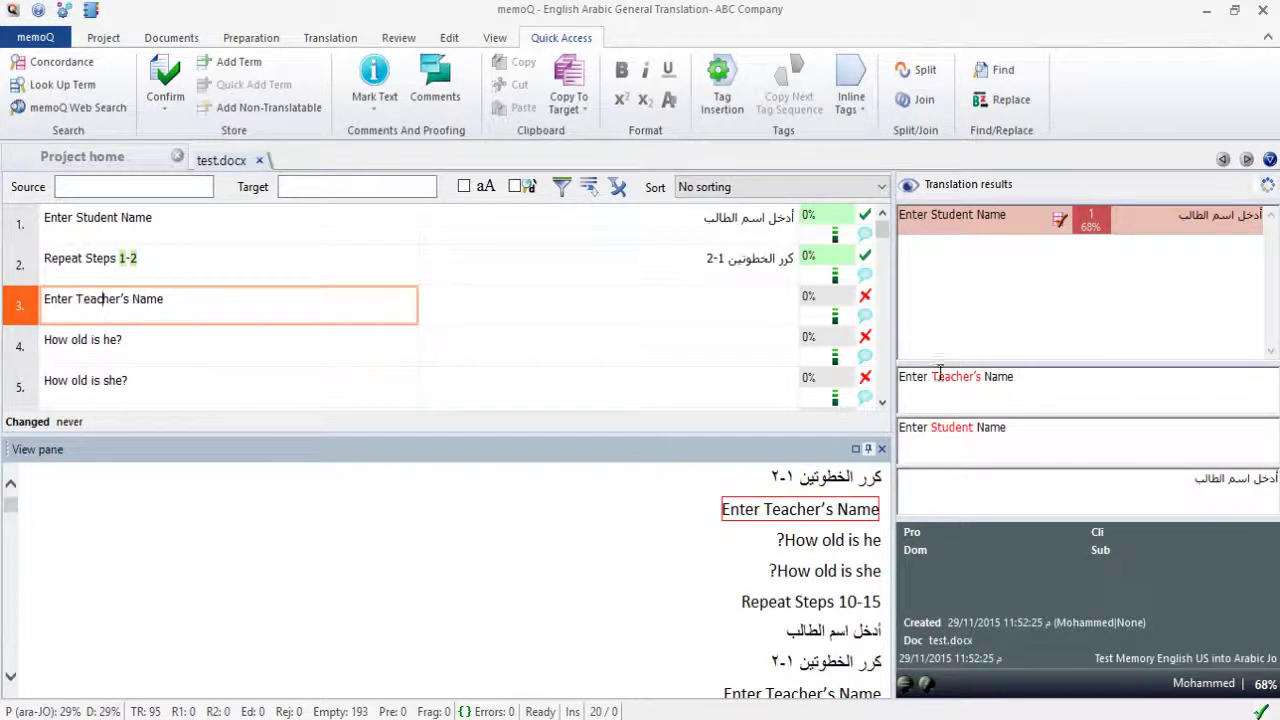
left_click_drag(930, 375, 996, 379)
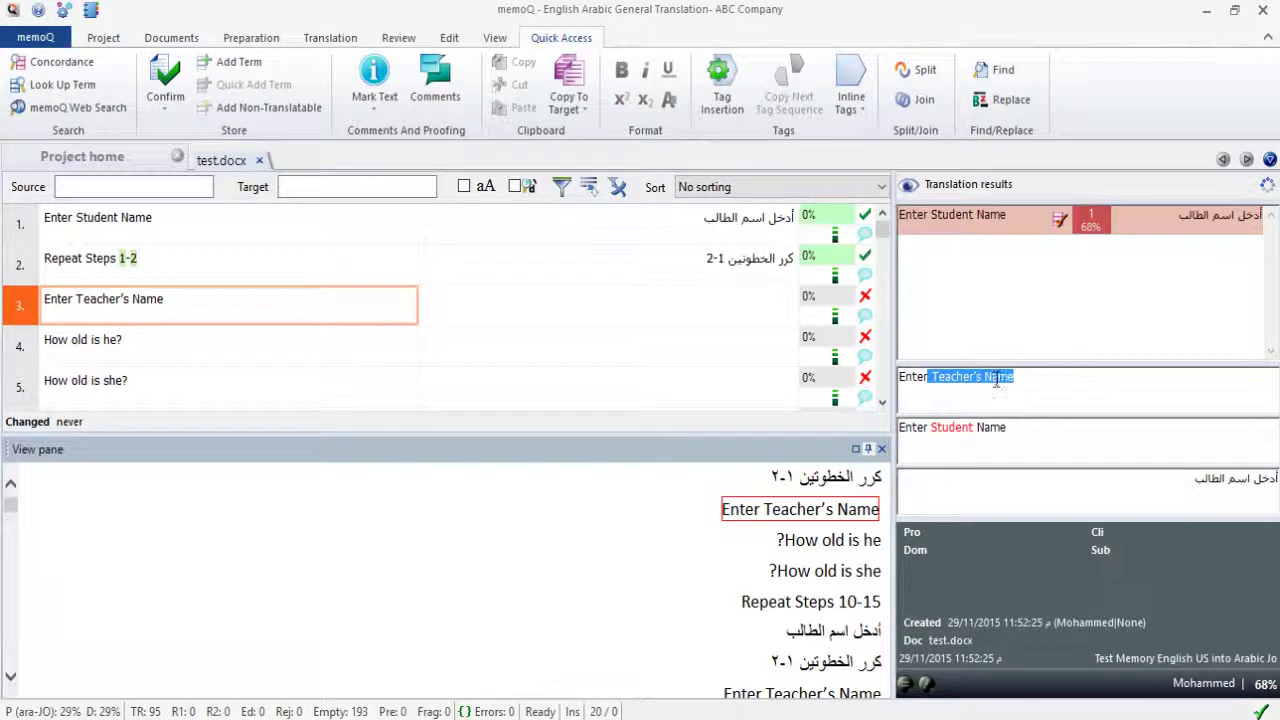
left_click(996, 379)
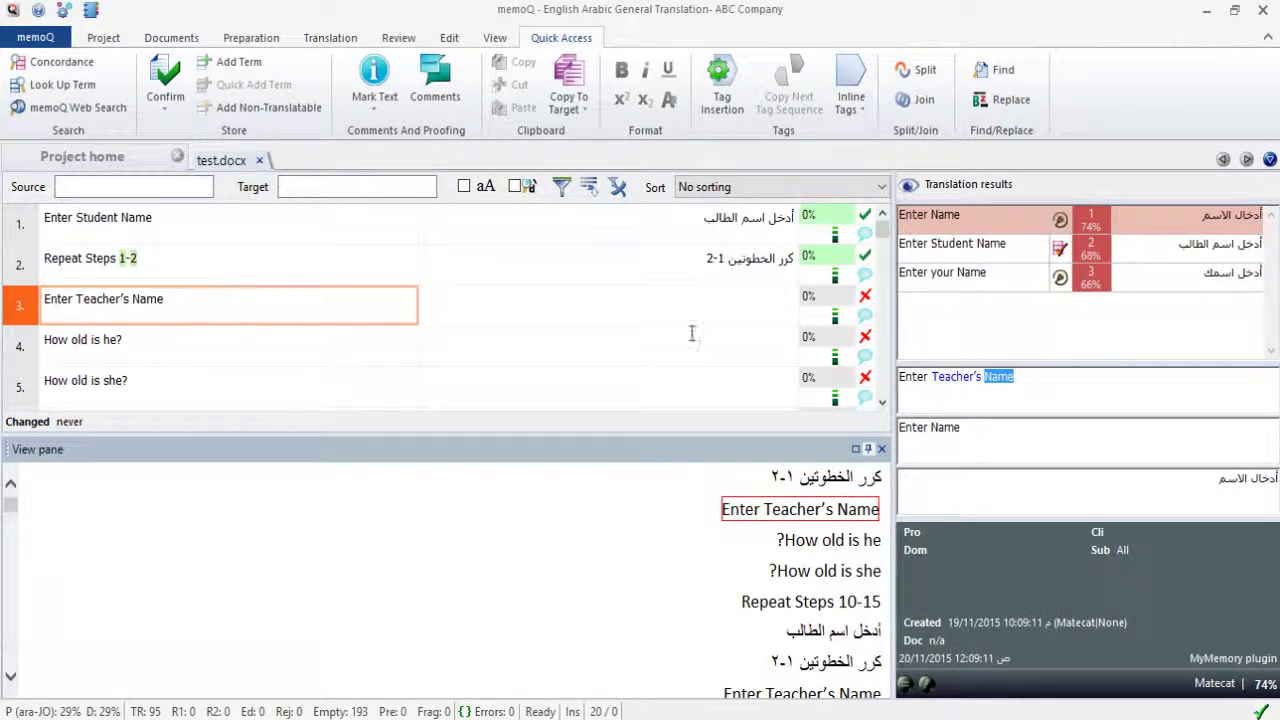
Translate segment 3, "Enter Teacher's Name", as "أدخل اسم المعلّم" and confirm it.
left_click(700, 303)
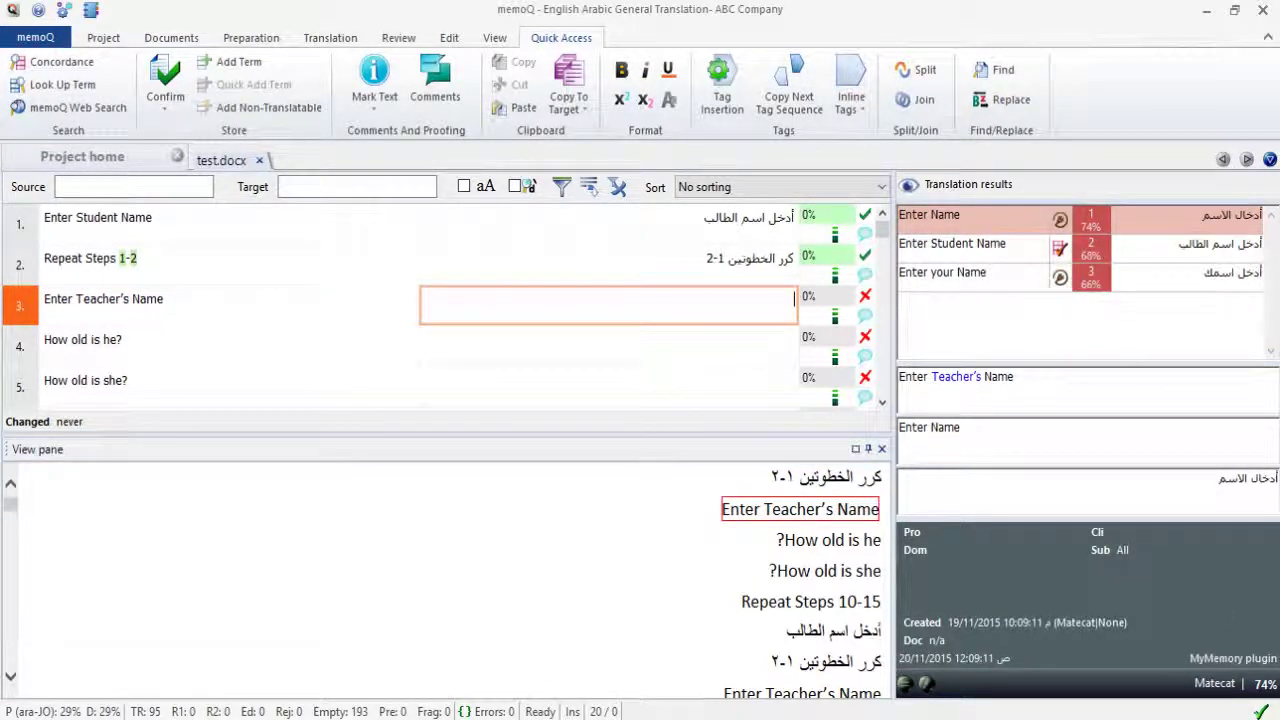
type("H")
key("BackSpace")
type("أدخل اسم ال")
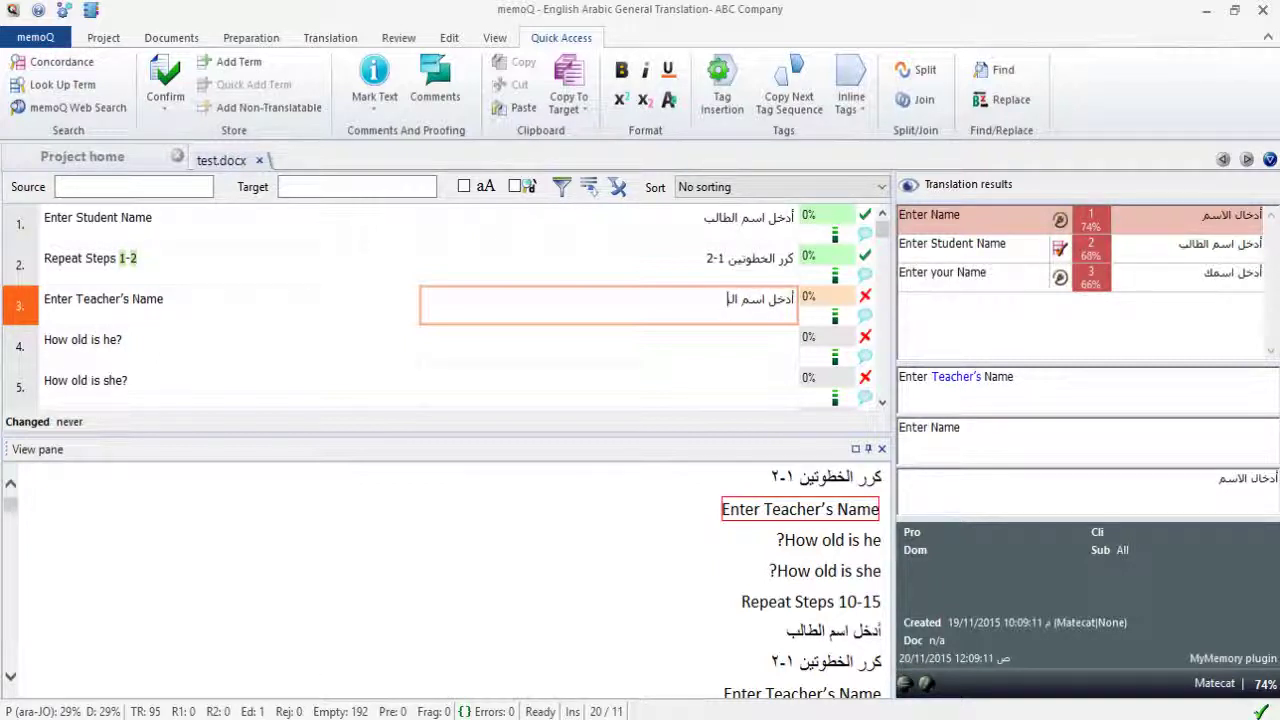
type("معلّم")
key("ctrl+Return")
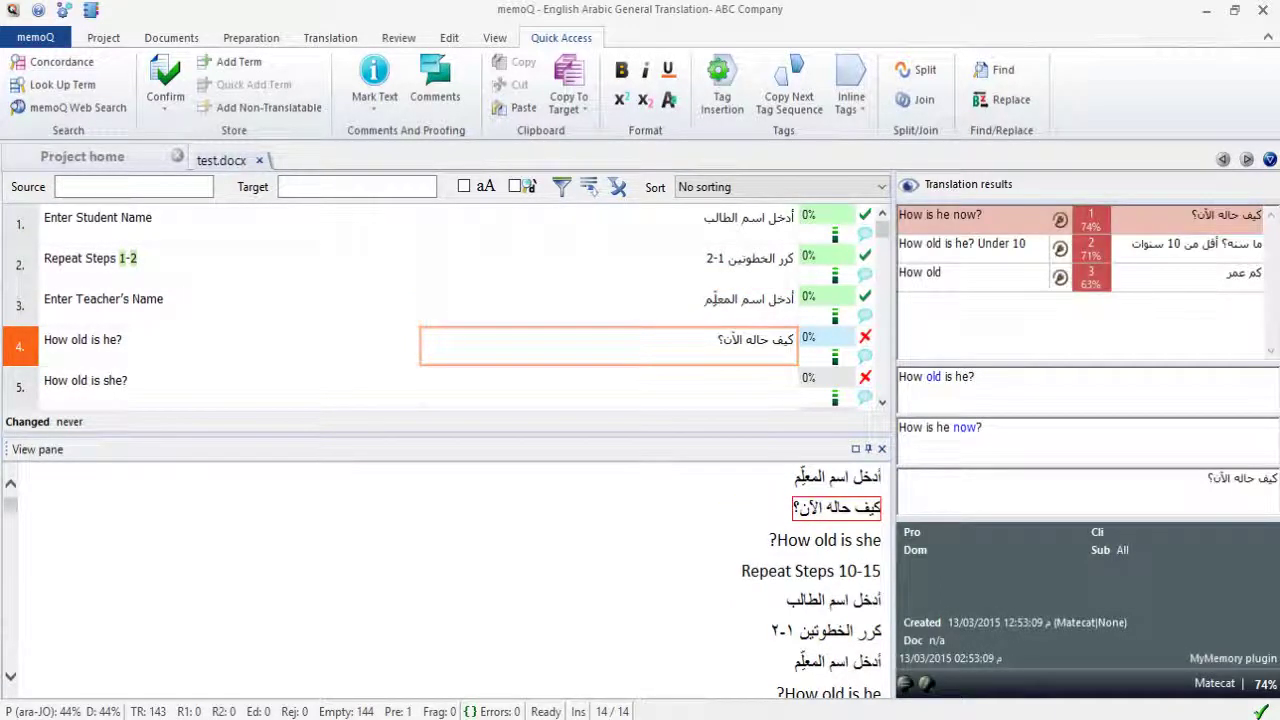
Clear the automatically inserted suggestion from the target of segment 4, "How old is he?".
key("shift+End")
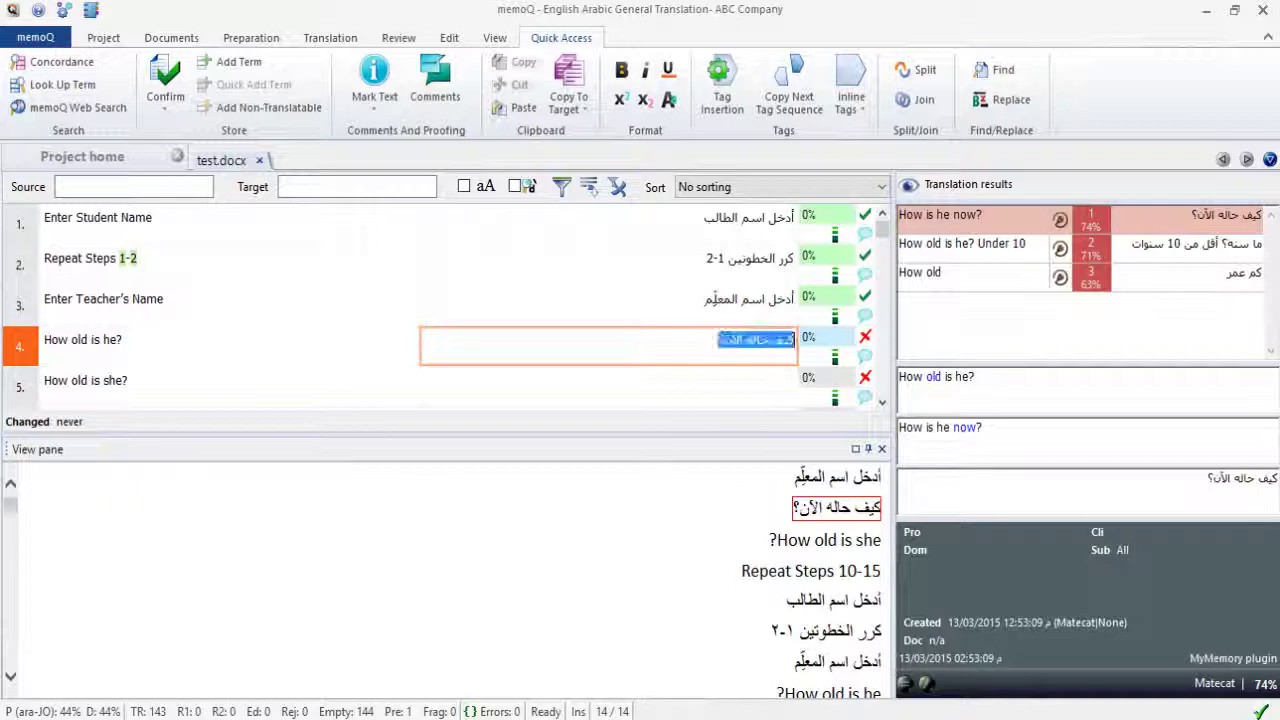
key("Delete")
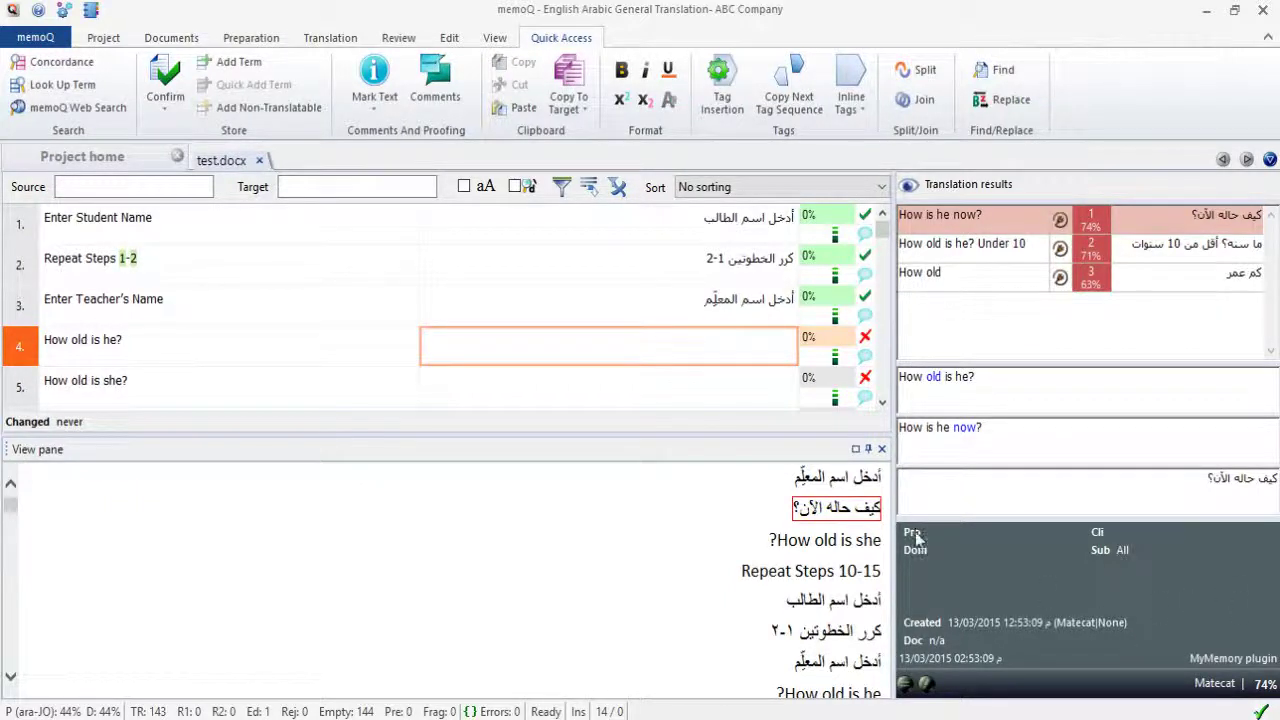
Review the translation memories in the resource console, filtered by source English (United States) and target Arabic (Jordan), and close the console.
left_click(96, 16)
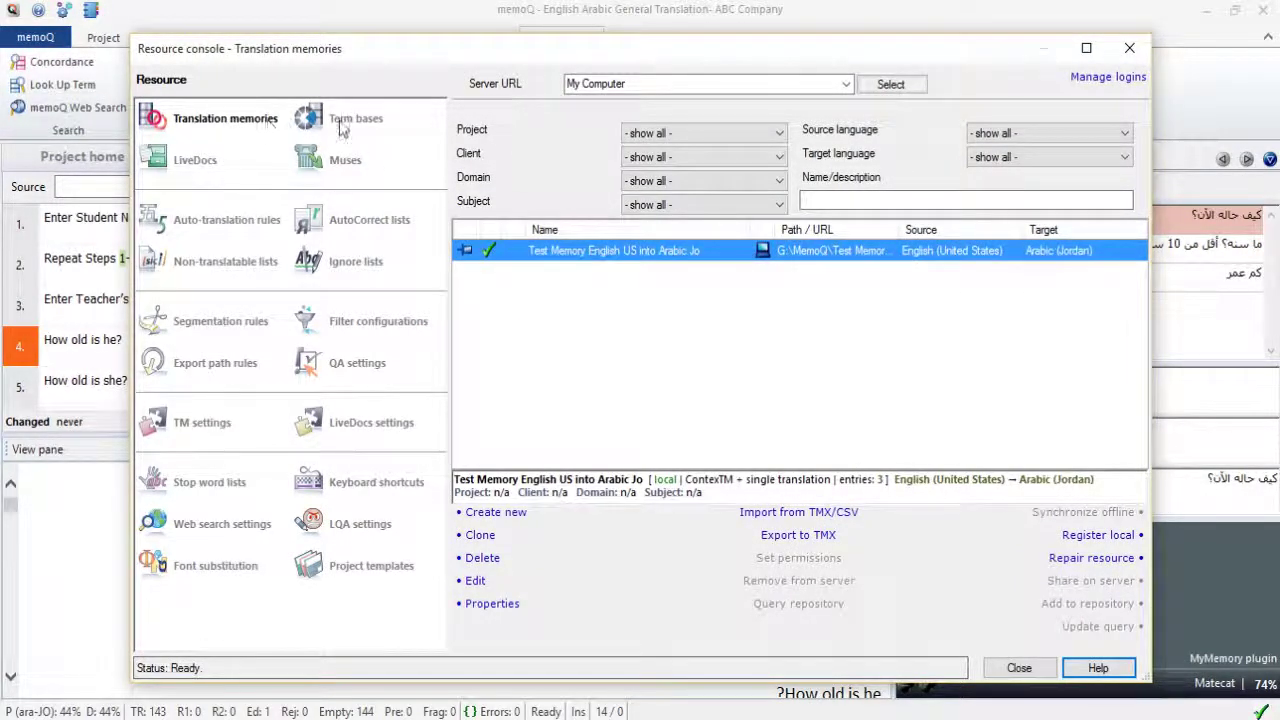
left_click(206, 122)
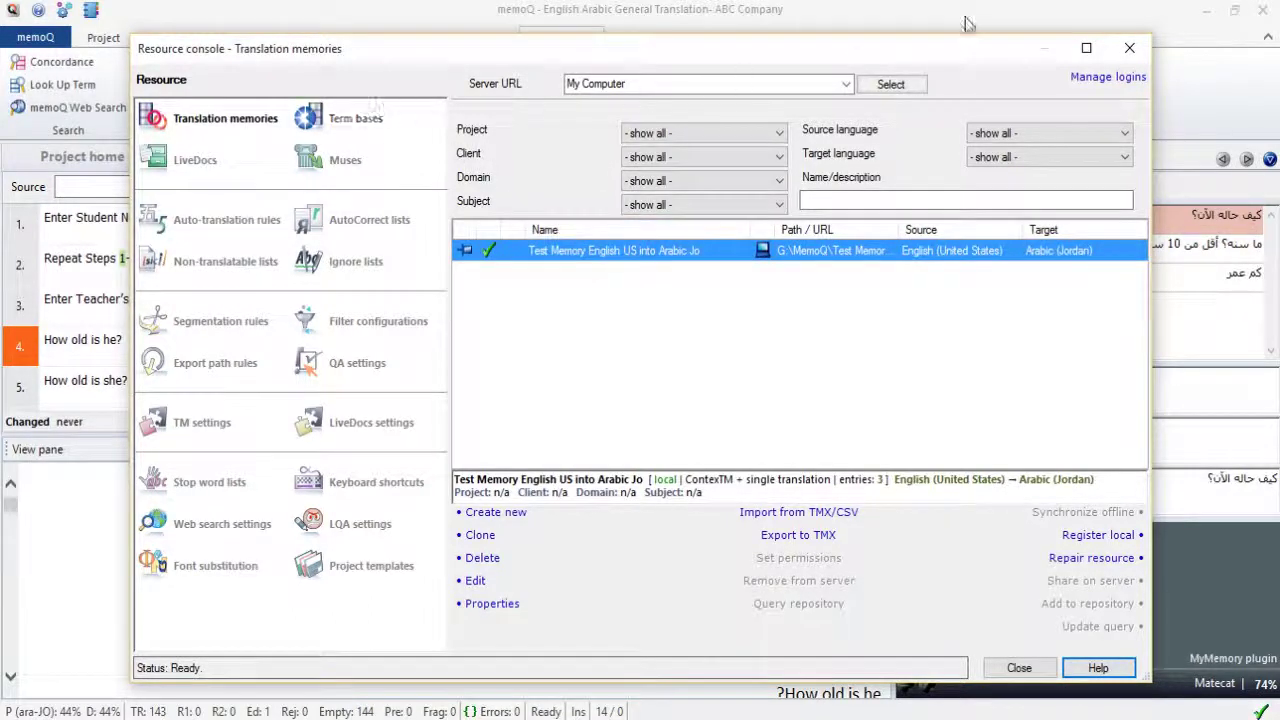
left_click(1132, 45)
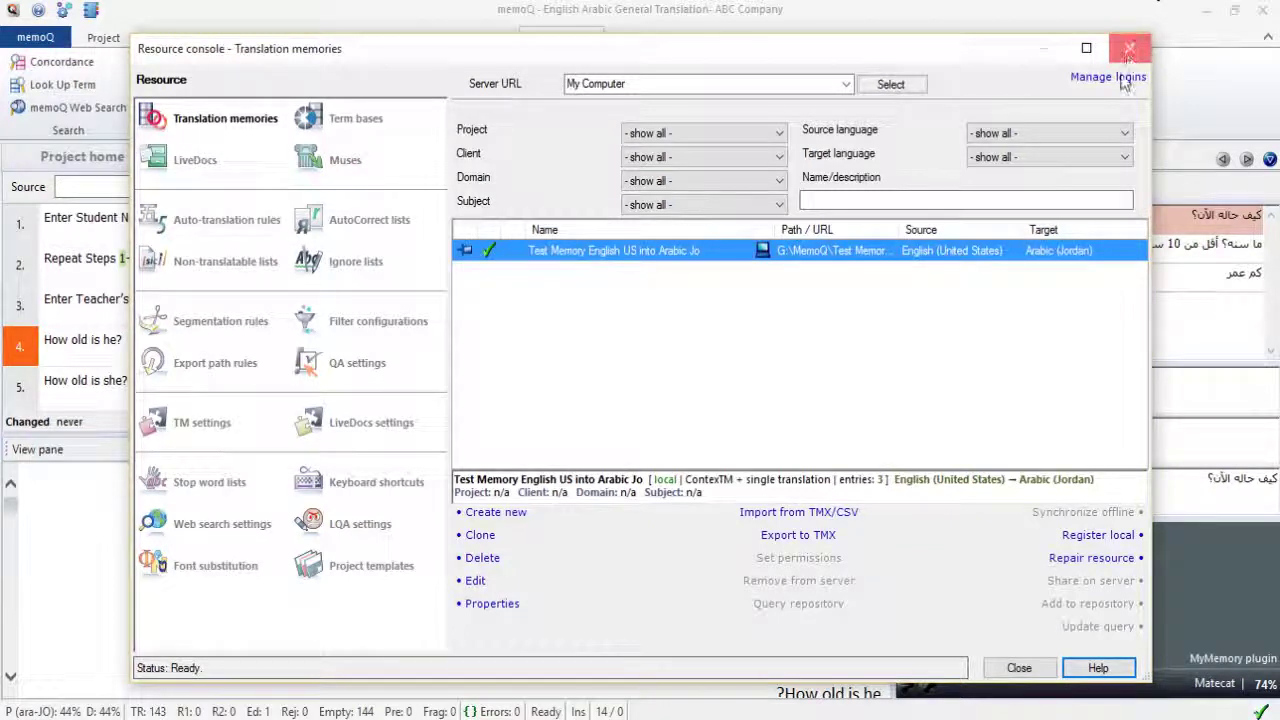
left_click(1071, 131)
left_click(1019, 162)
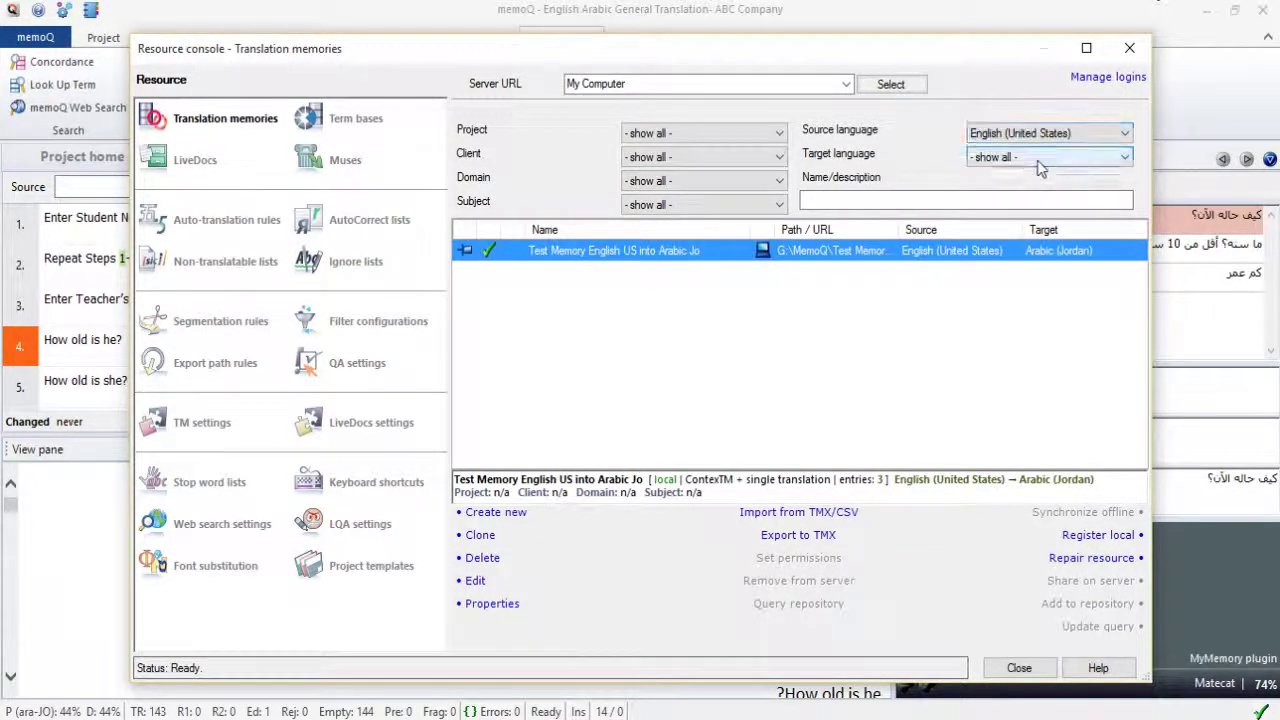
left_click(1040, 157)
left_click(1031, 190)
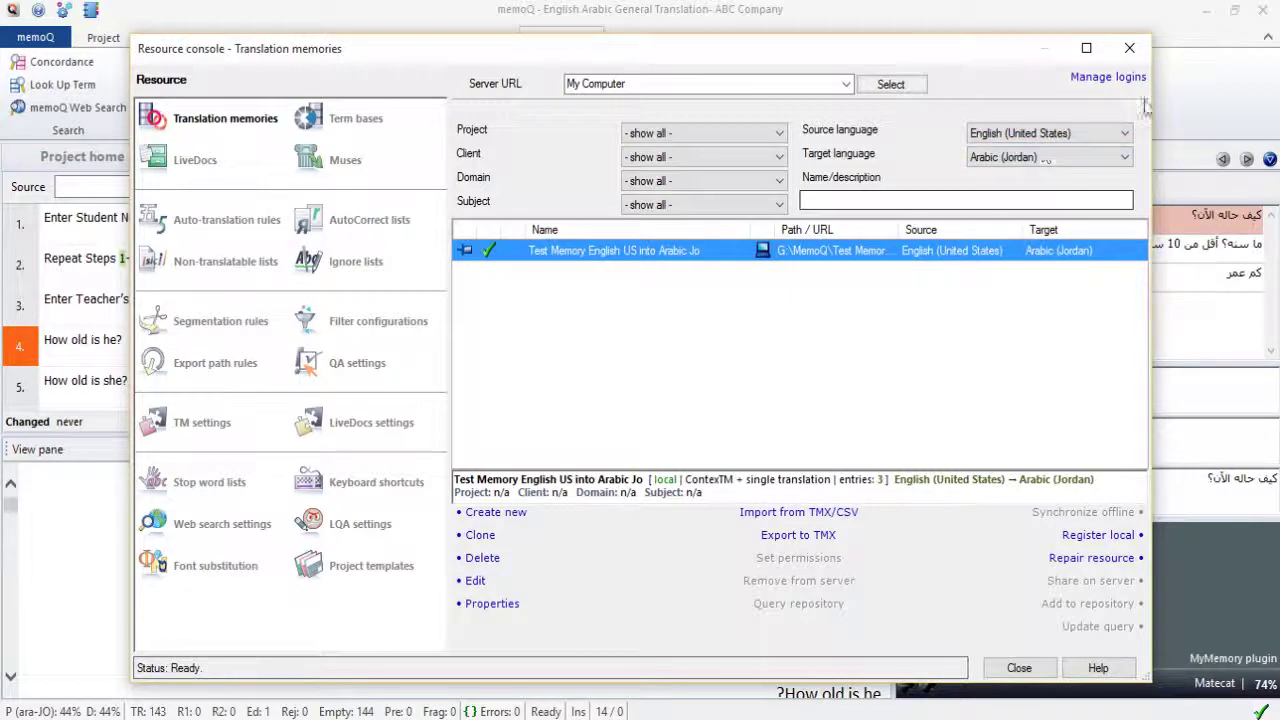
left_click(1129, 47)
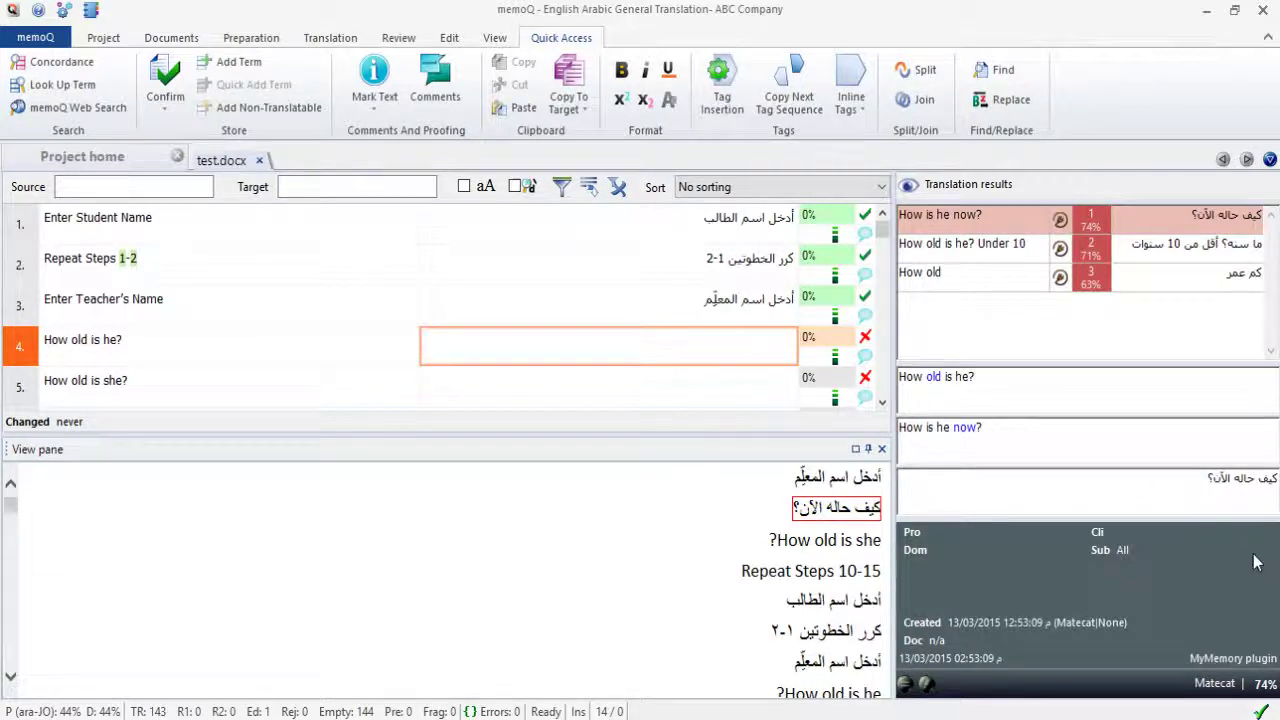
Translate segment 4, "How old is he?", as "كم عمره؟" and confirm it.
type("كم")
type(" عمرة ع")
type("ا")
key("BackSpace")
key("ctrl+Return")
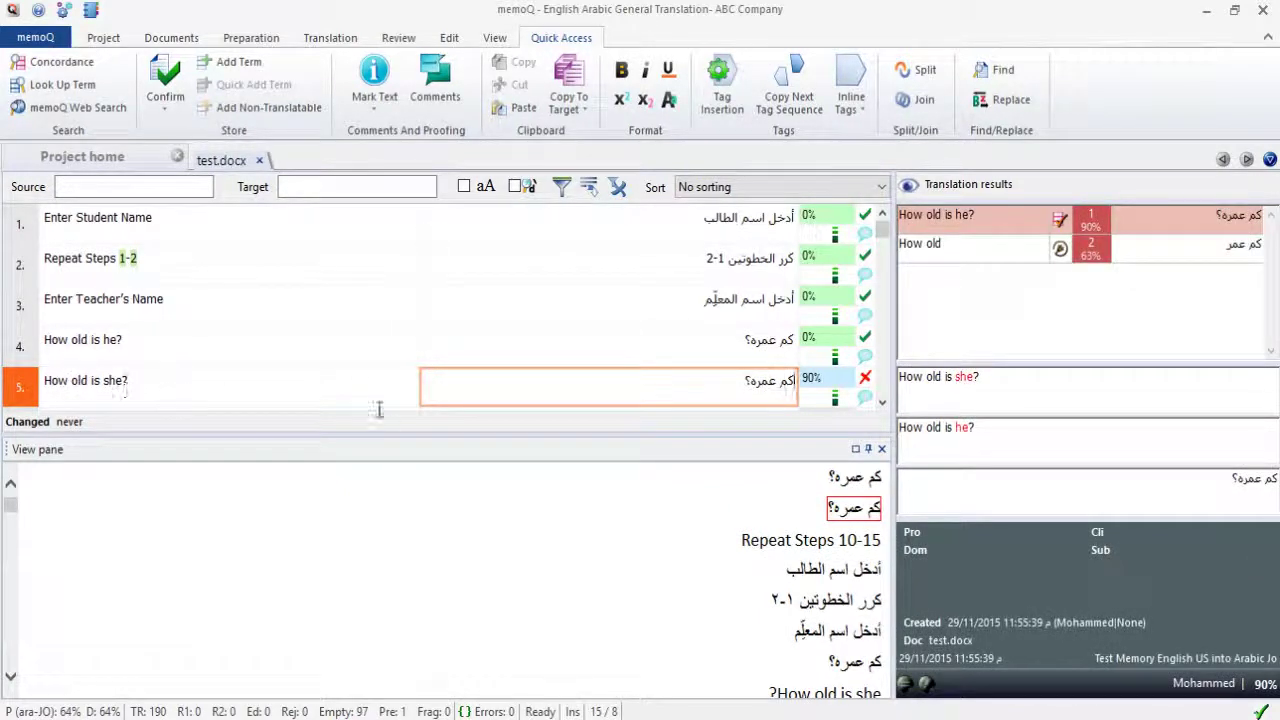
Compare segments 4 and 5, correct segment 5's suggested translation to "كم عمرها؟" and confirm it.
scroll(564, 400, "down", 1)
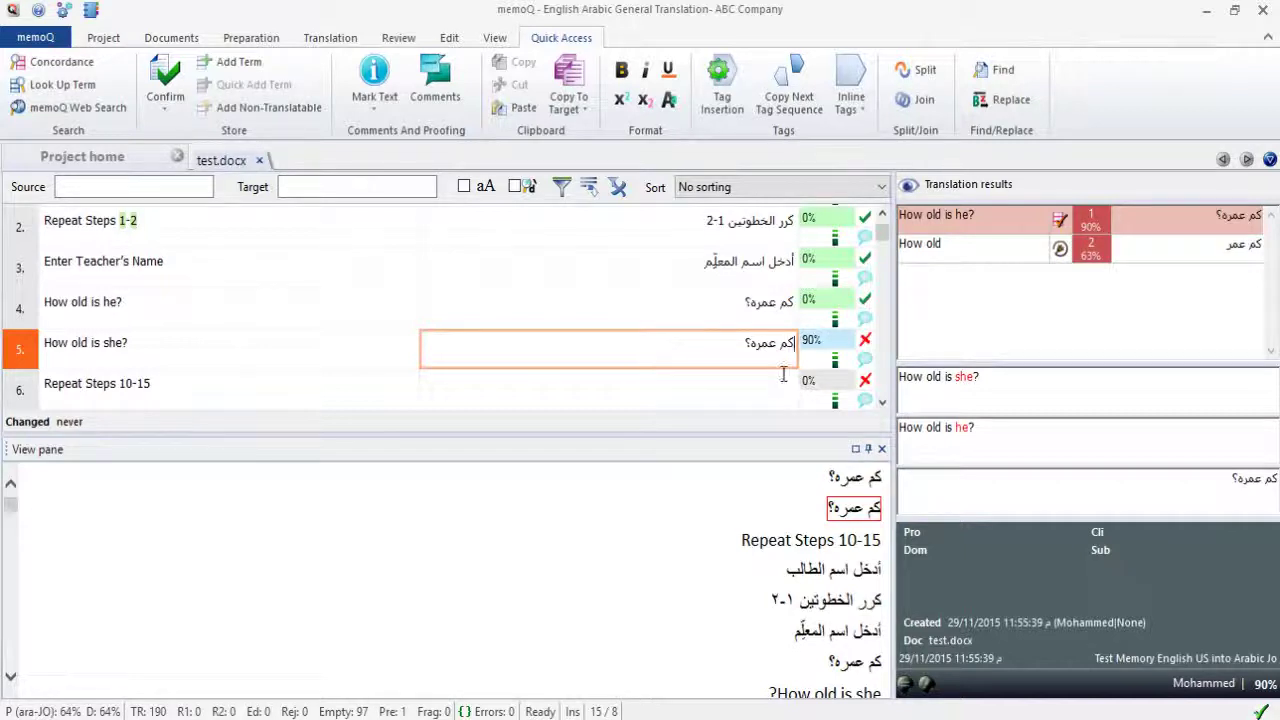
left_click(760, 300)
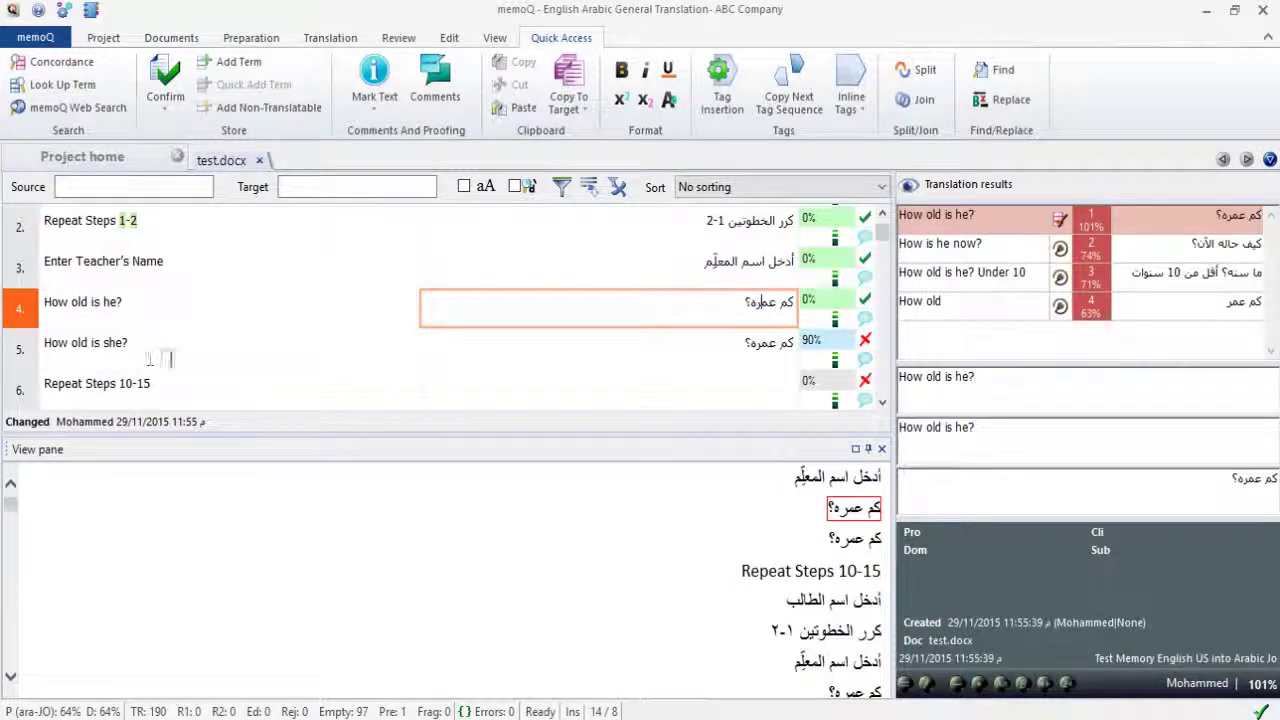
left_click(808, 344)
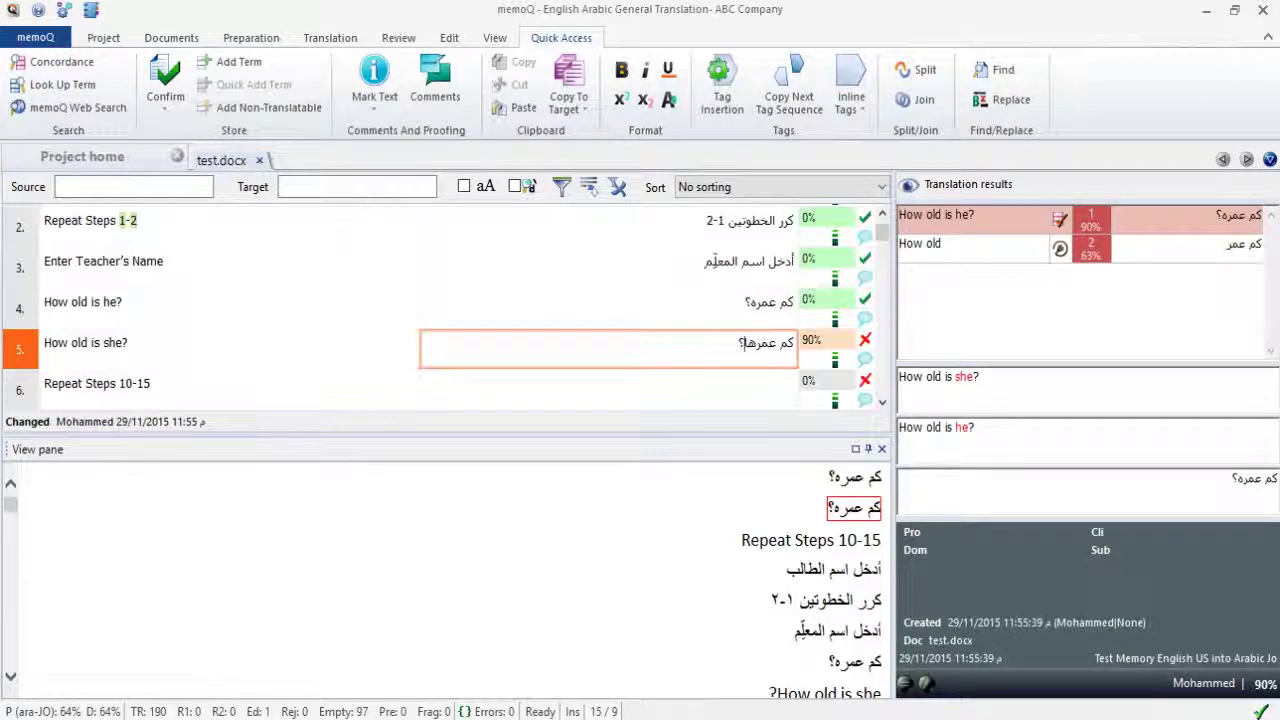
key("ctrl+Return")
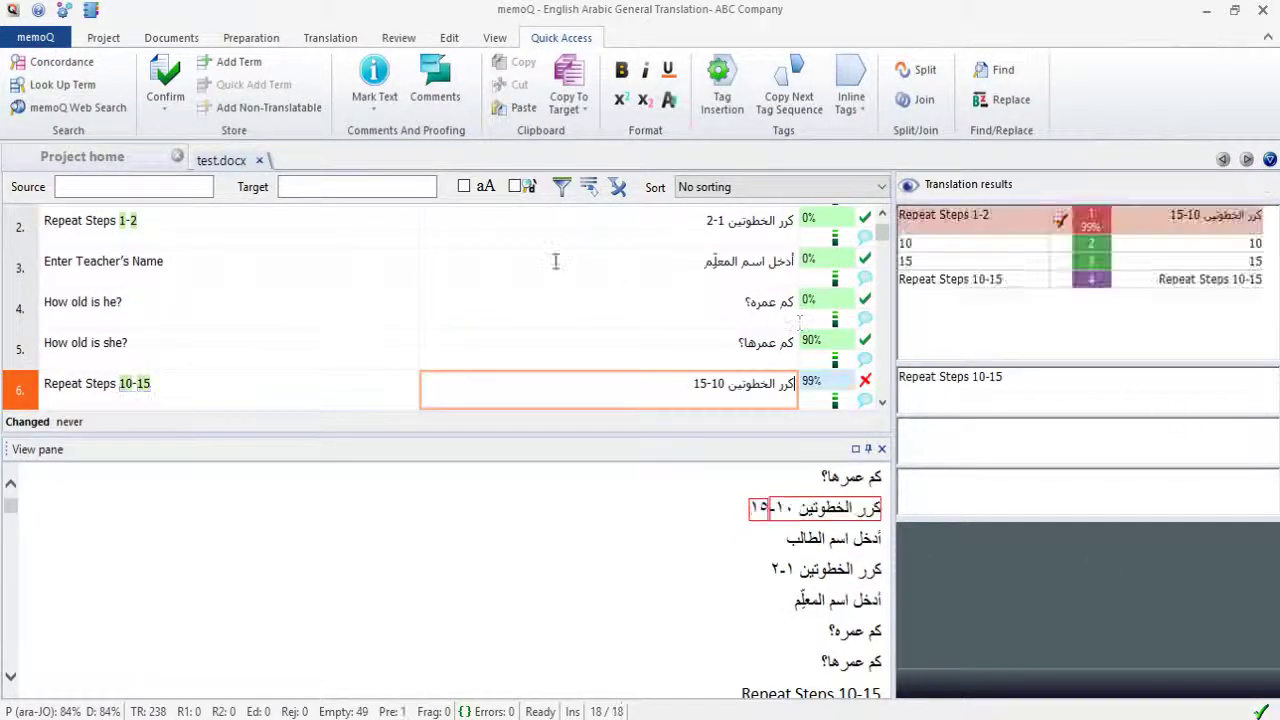
Compare segment 6, "Repeat Steps 10-15", with segment 2, examining the reused wording and the numbers in its suggested translation.
scroll(550, 262, "up", 2)
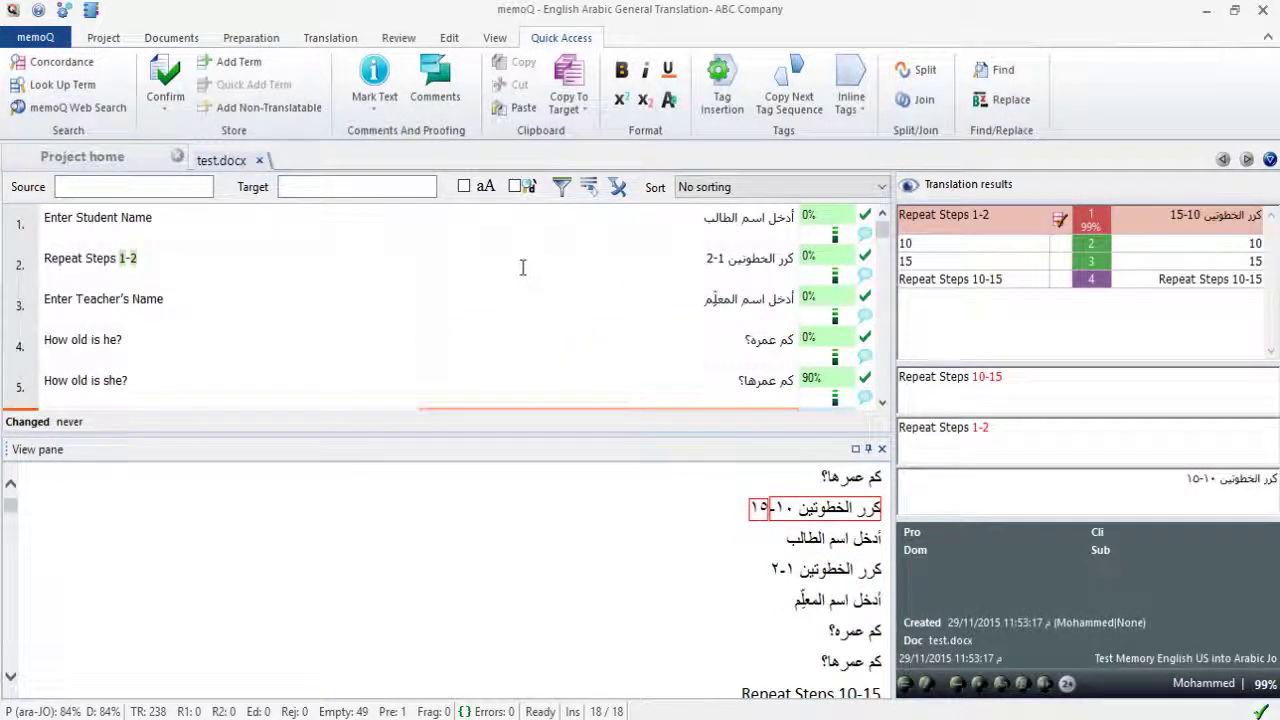
left_click(48, 258)
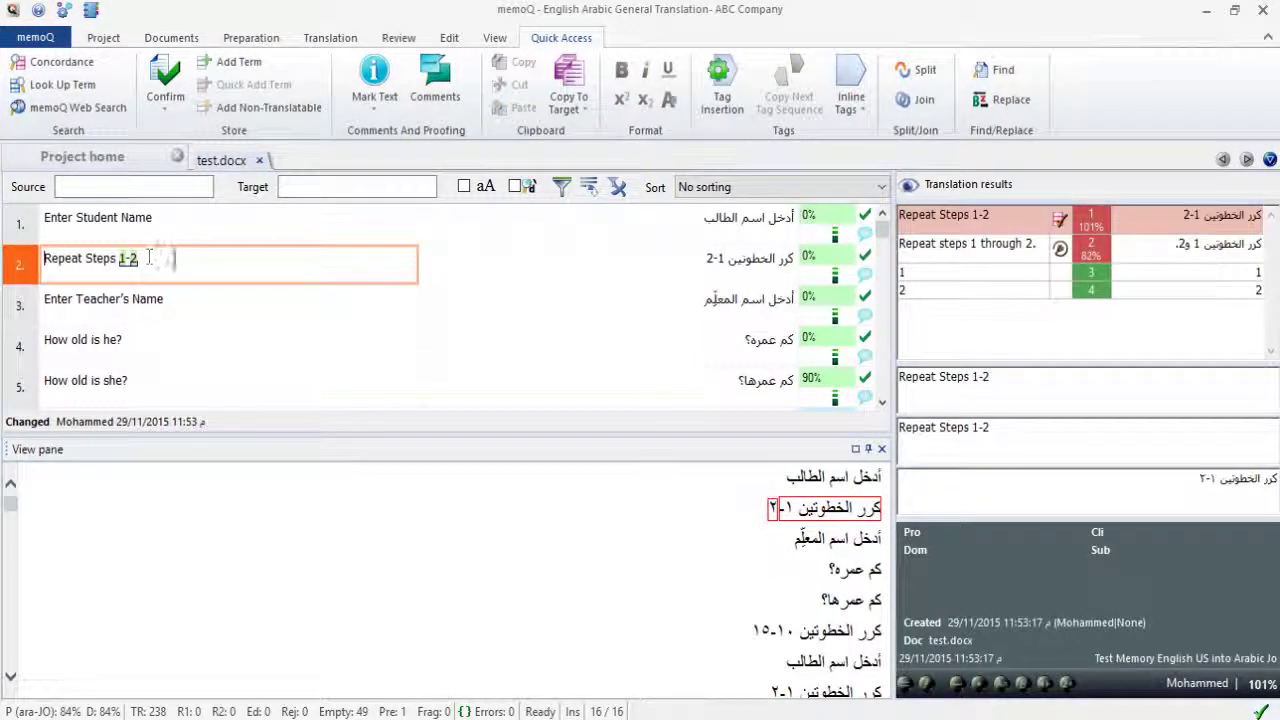
scroll(180, 264, "down", 3)
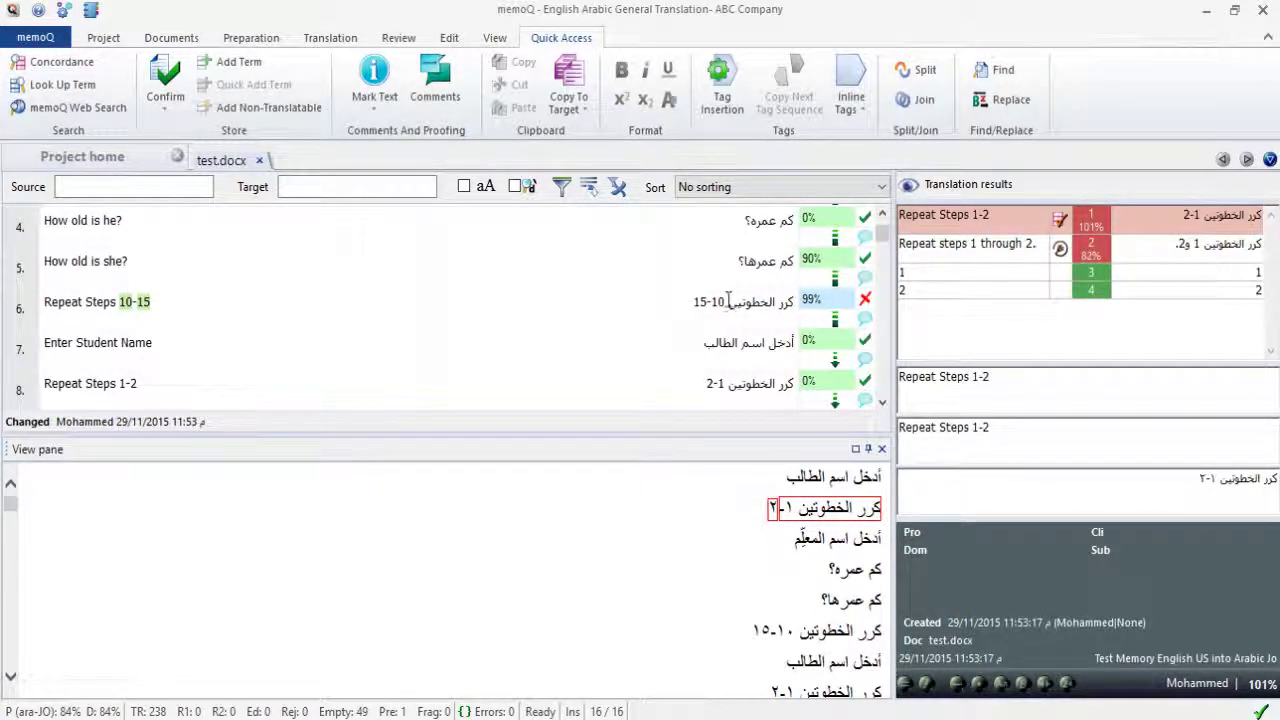
left_click_drag(728, 302, 795, 302)
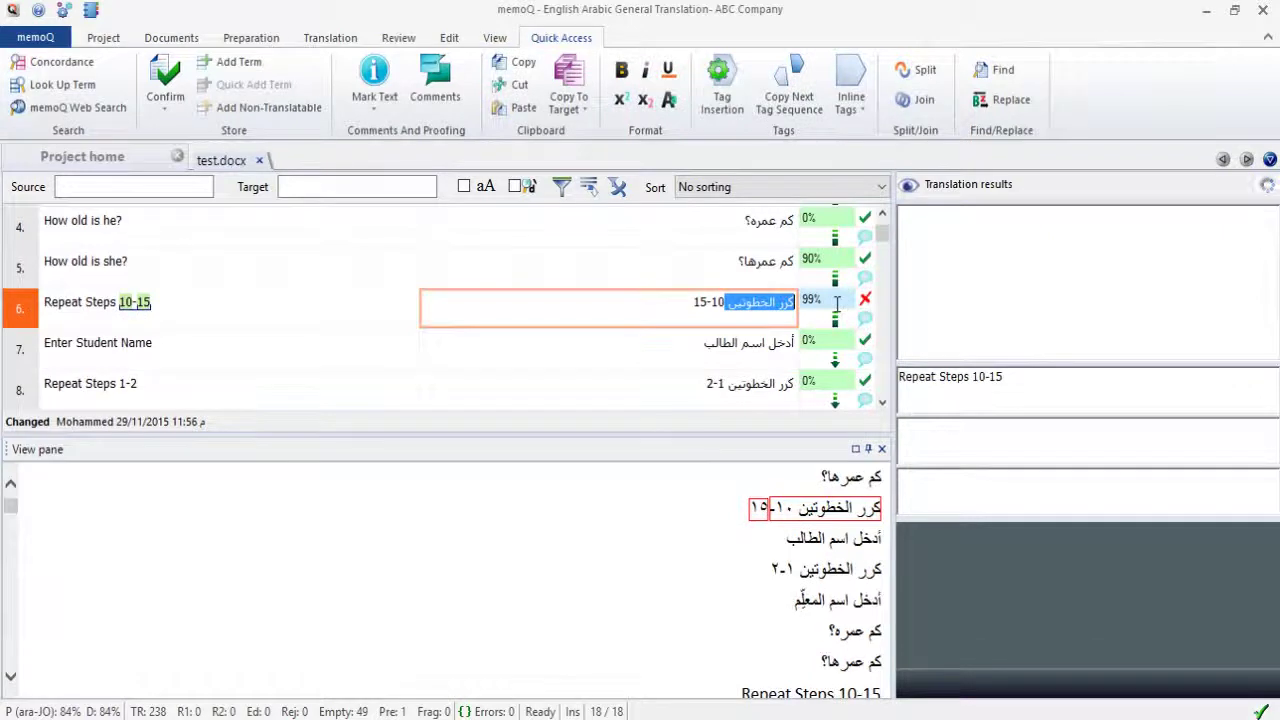
left_click(673, 316)
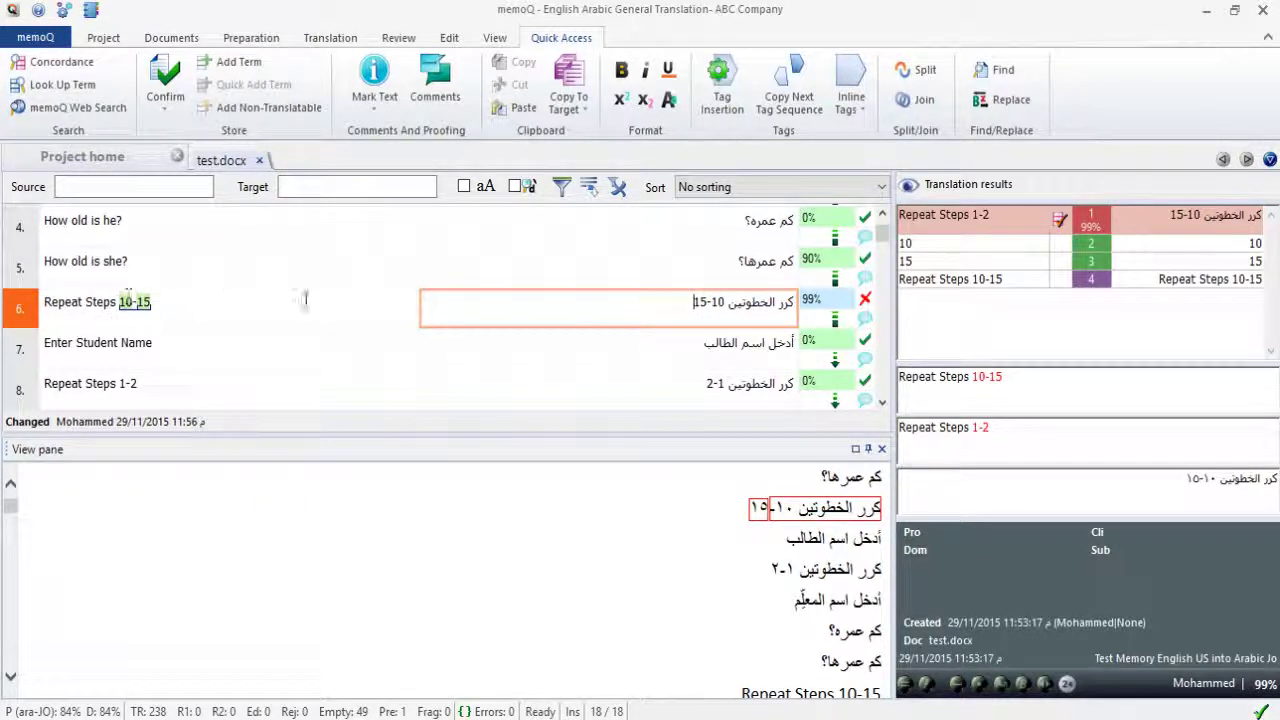
scroll(457, 289, "up", 3)
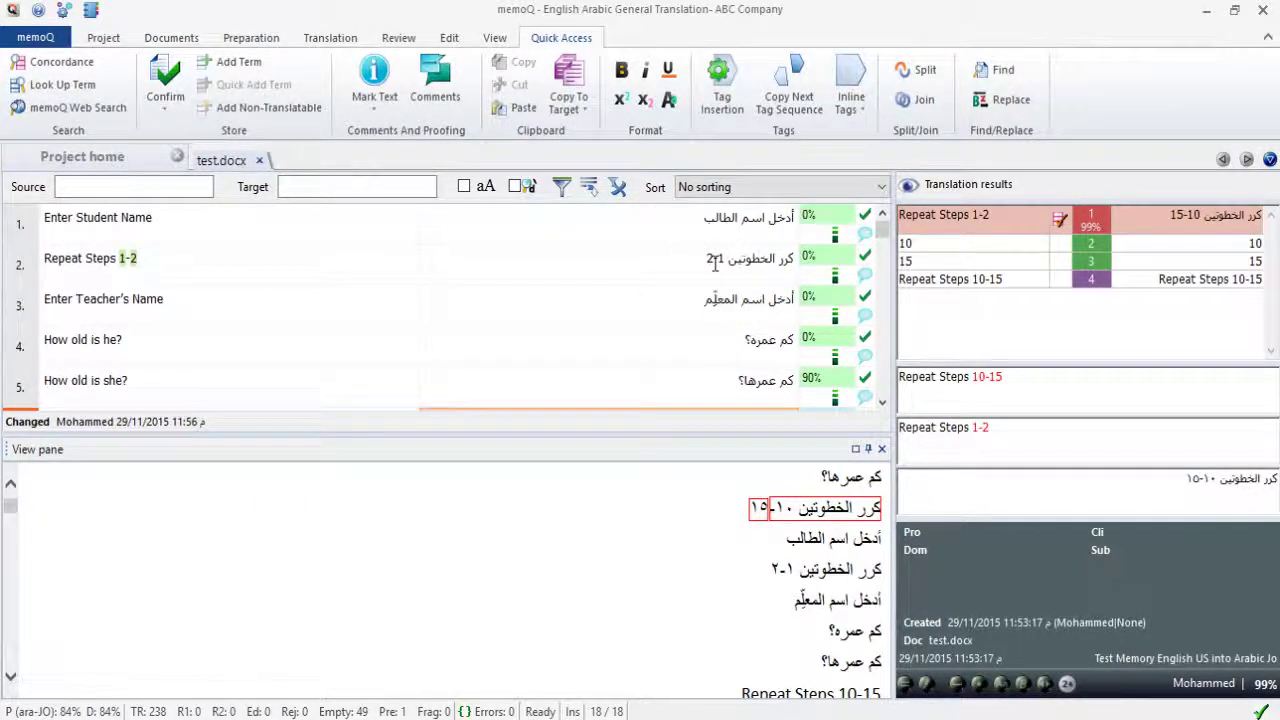
scroll(710, 264, "down", 1)
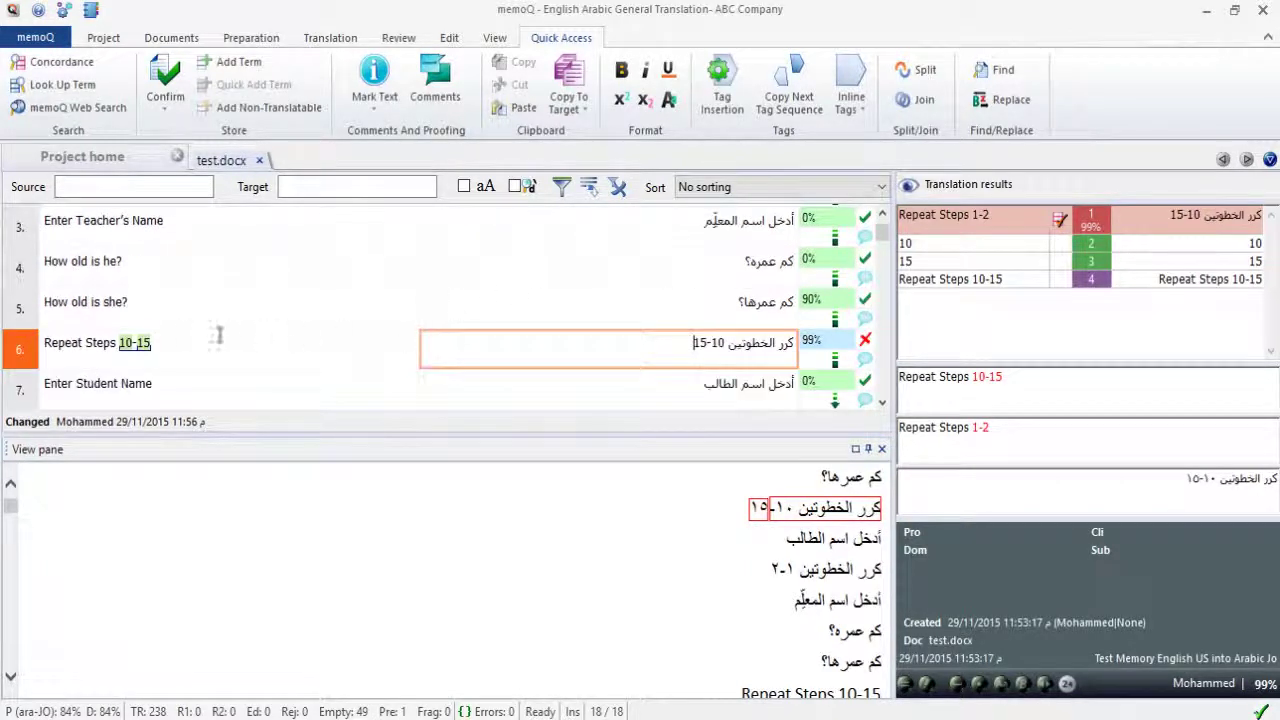
double_click(727, 350)
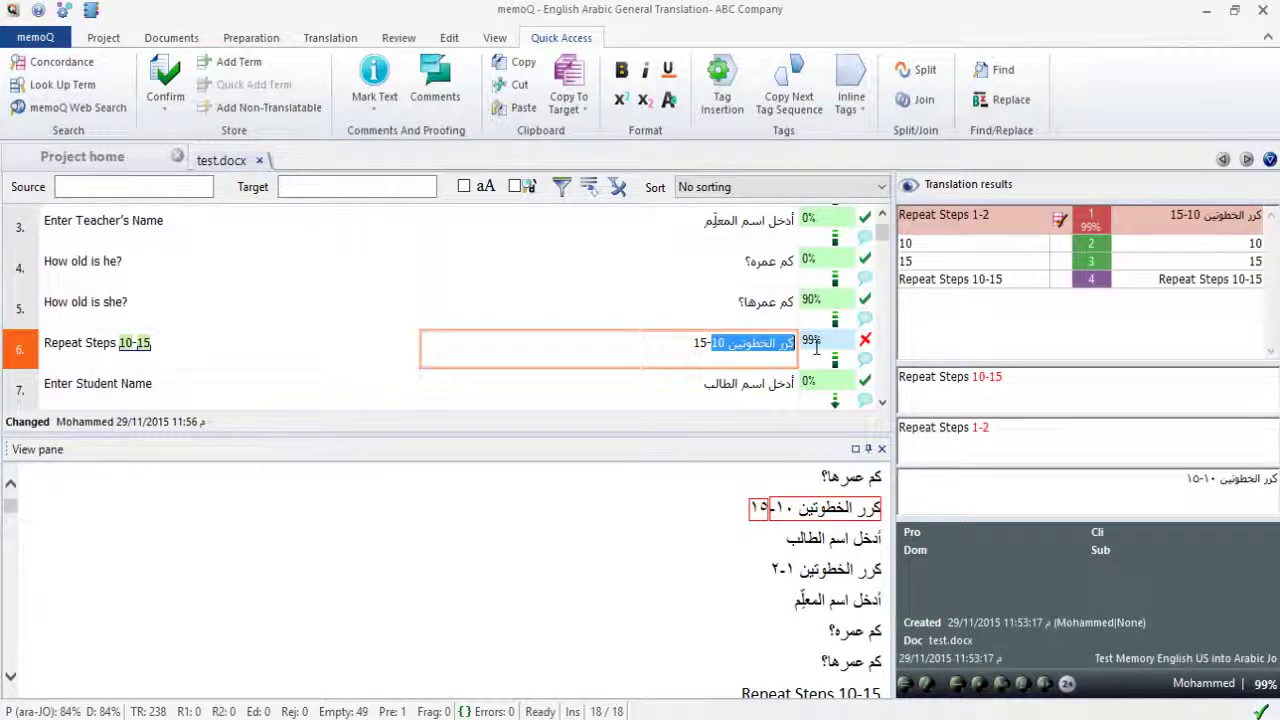
left_click(718, 350)
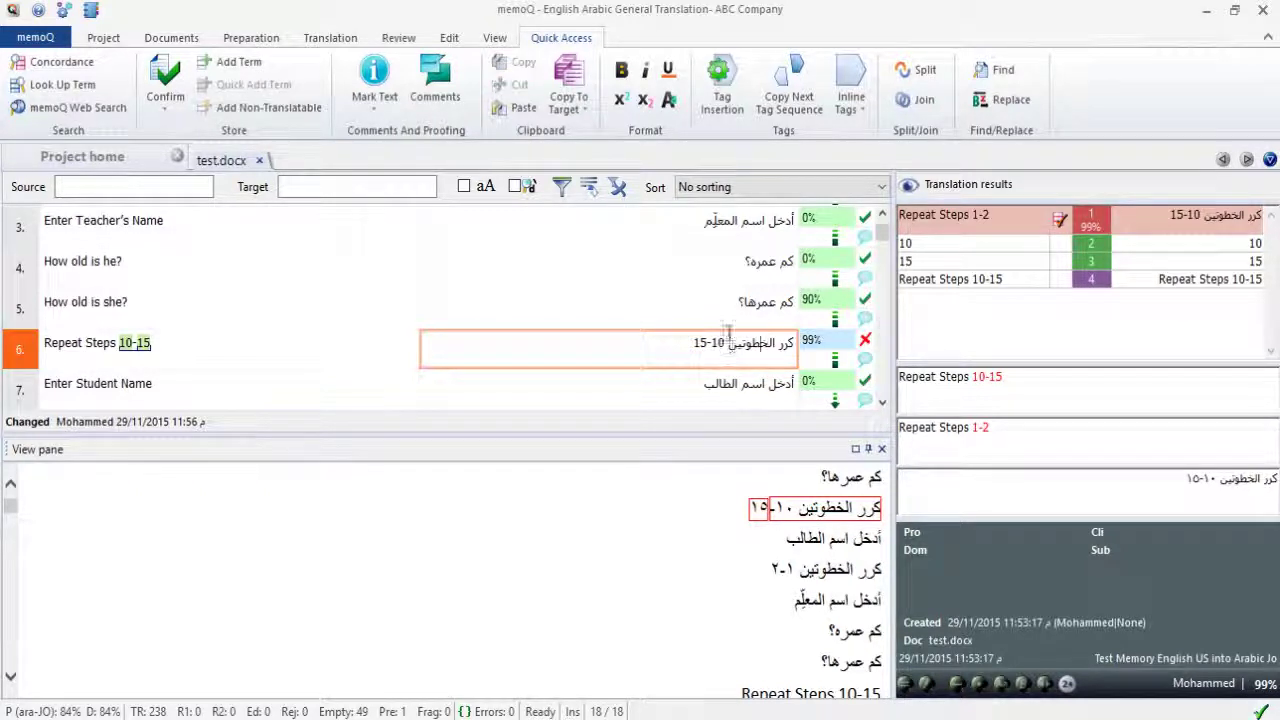
left_click_drag(730, 342, 797, 342)
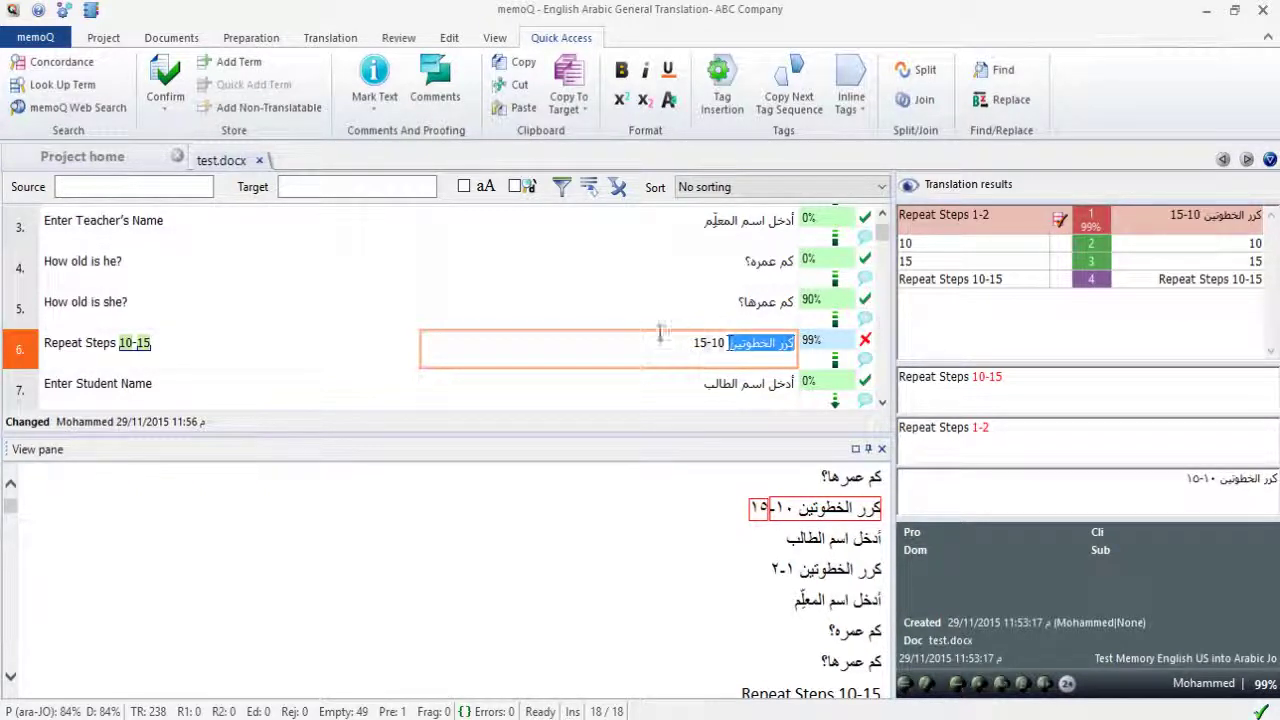
Confirm segment 6 as "كرر الخطوتين 10-15", confirm segment 7 as well, and check the repeated segments further down the document.
key("ctrl+Return")
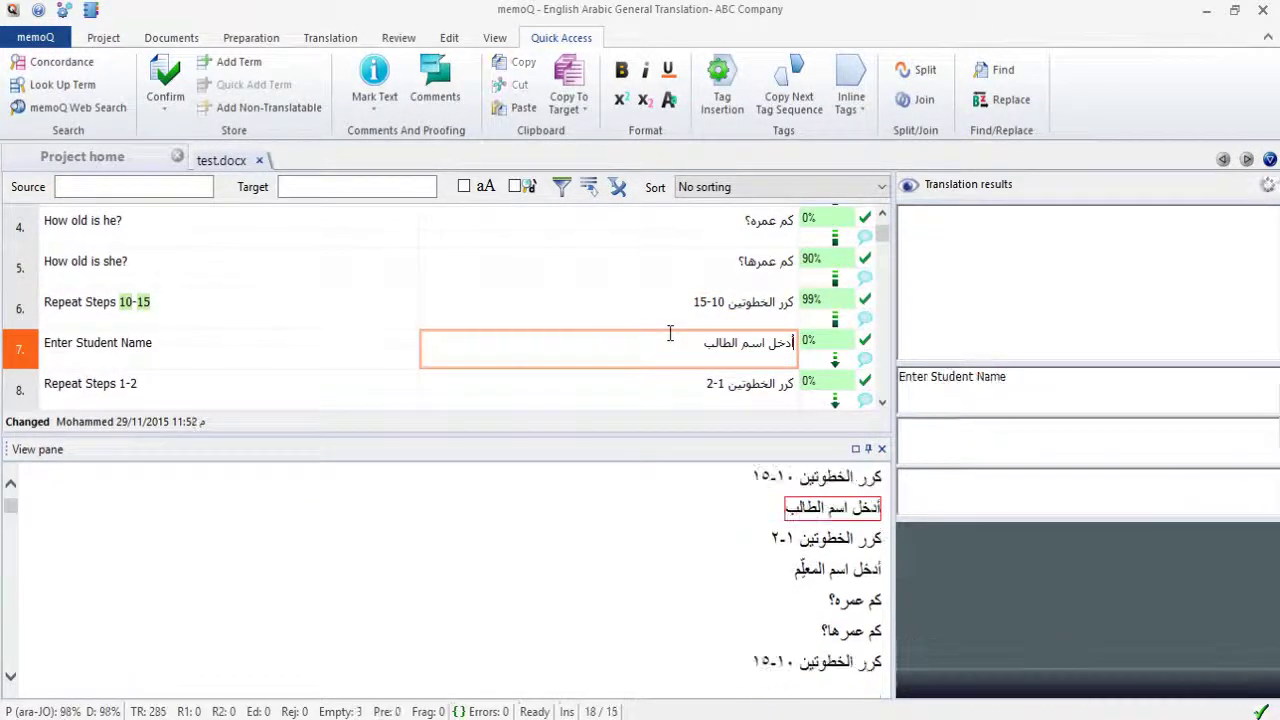
scroll(650, 322, "down", 2)
scroll(652, 320, "down", 3)
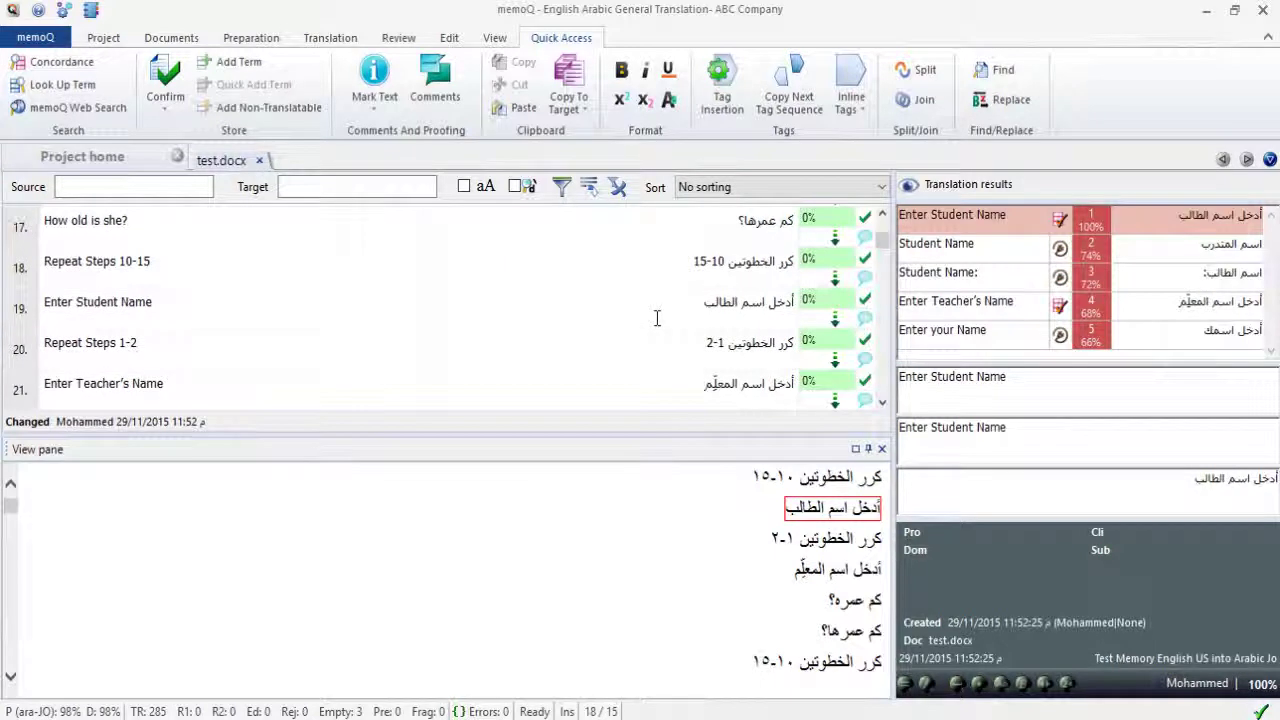
key("ctrl+Return")
scroll(655, 320, "down", 2)
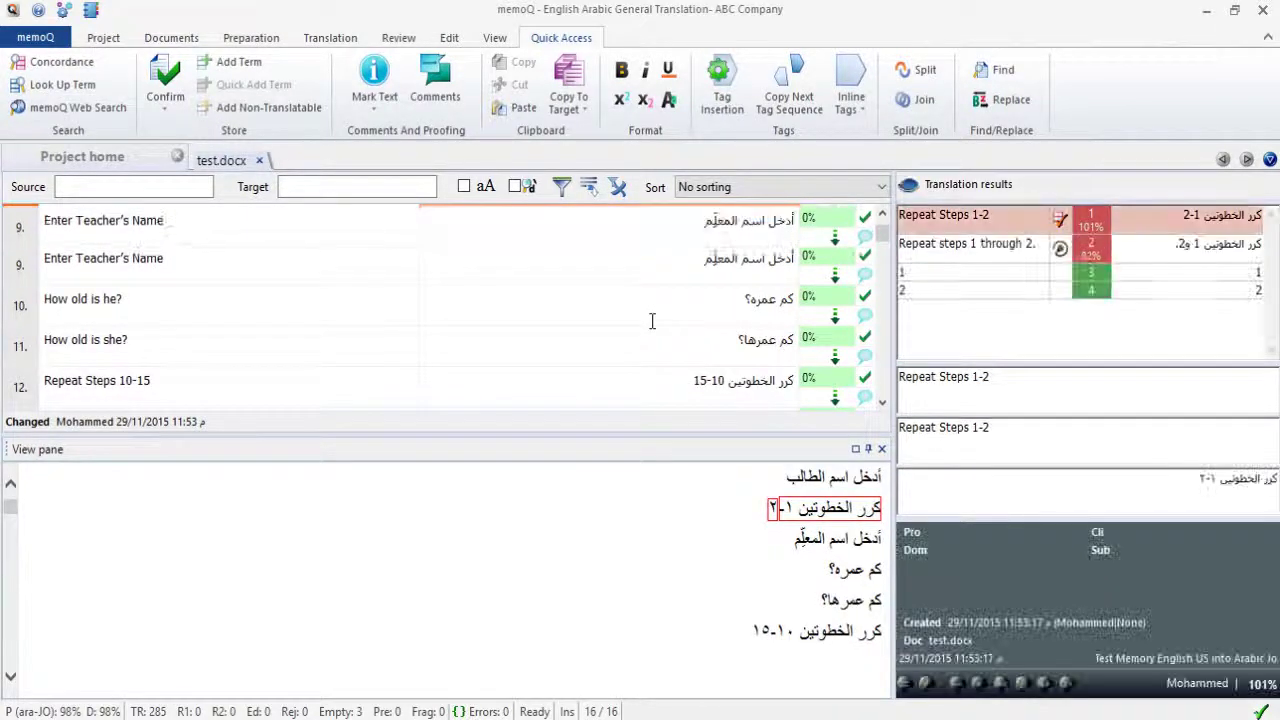
scroll(651, 320, "down", 5)
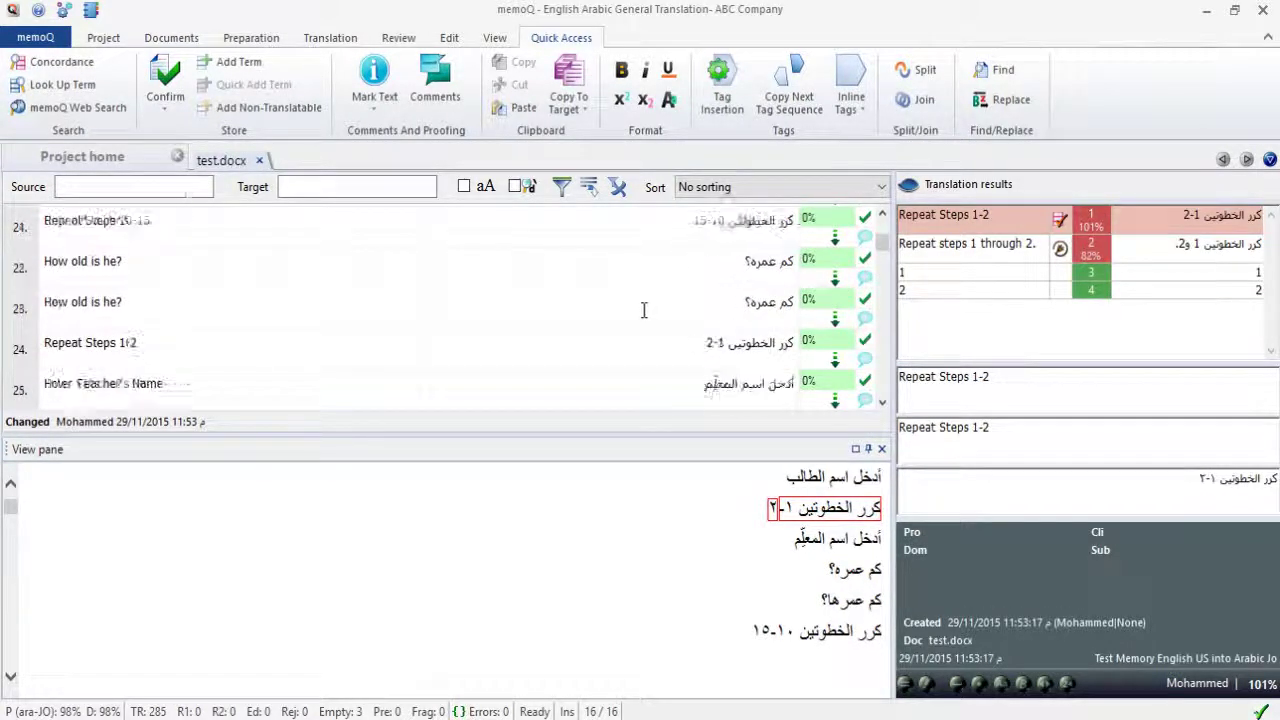
Find the untranslated bold segment 39, "Repeat Steps 1-2", insert the translation memory match "كرر الخطوتين 1-2" and confirm it.
scroll(644, 307, "down", 2)
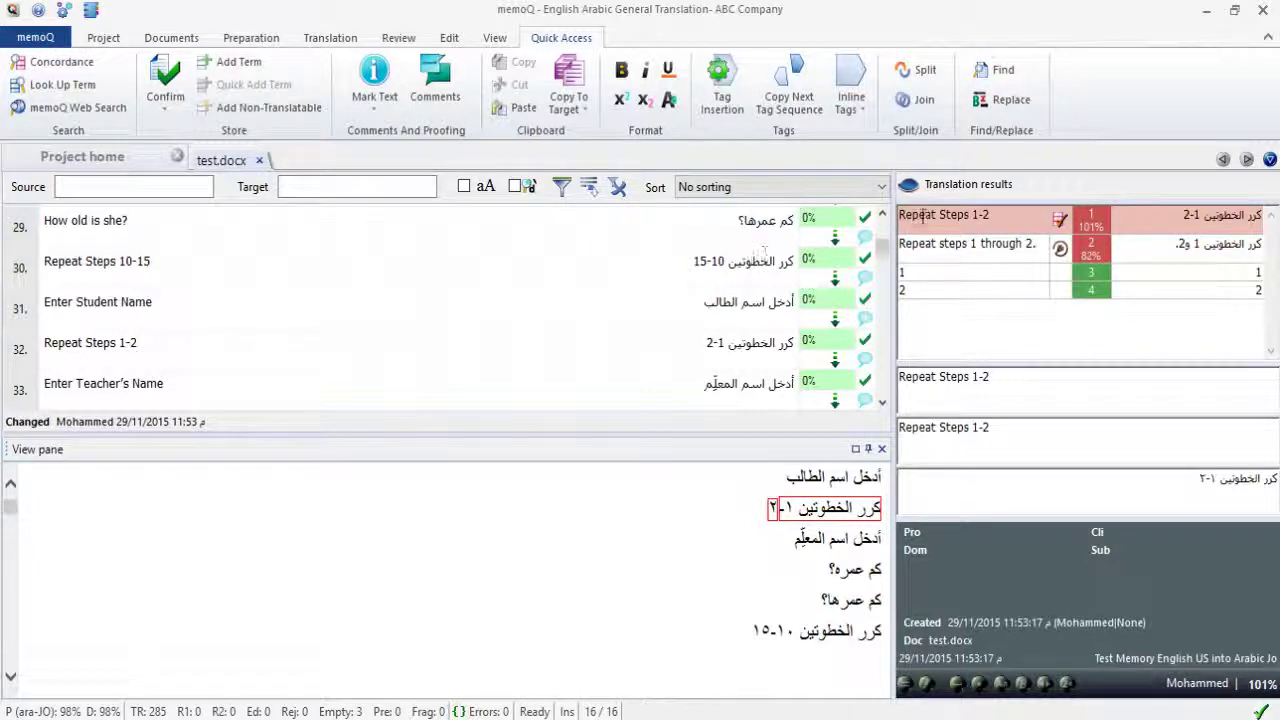
scroll(734, 300, "down", 4)
scroll(734, 330, "up", 2)
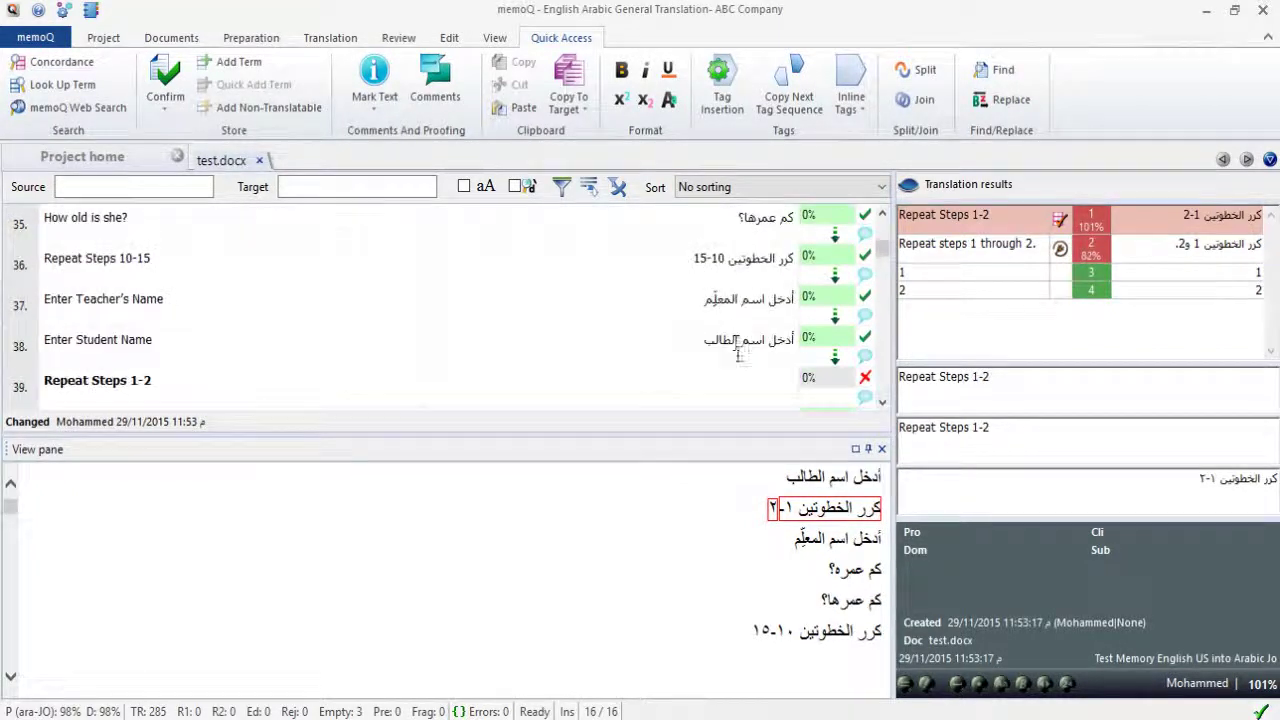
scroll(734, 345, "down", 1)
left_click(735, 355)
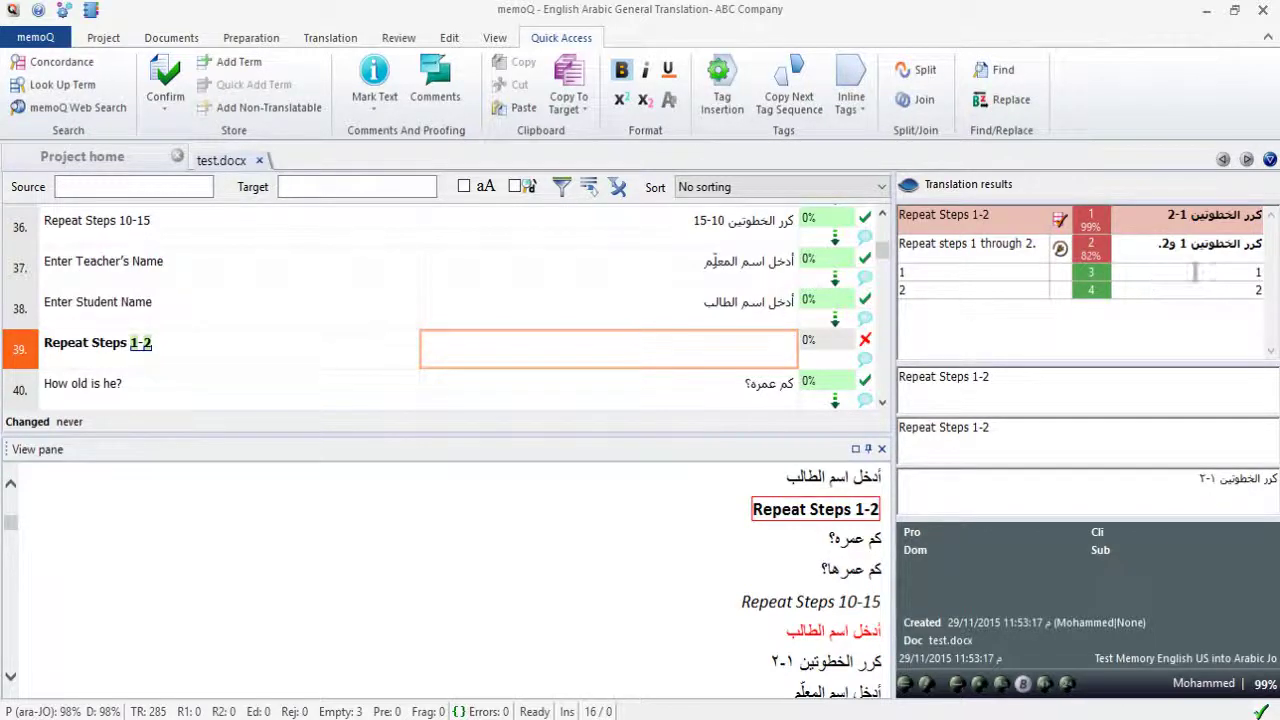
double_click(1215, 222)
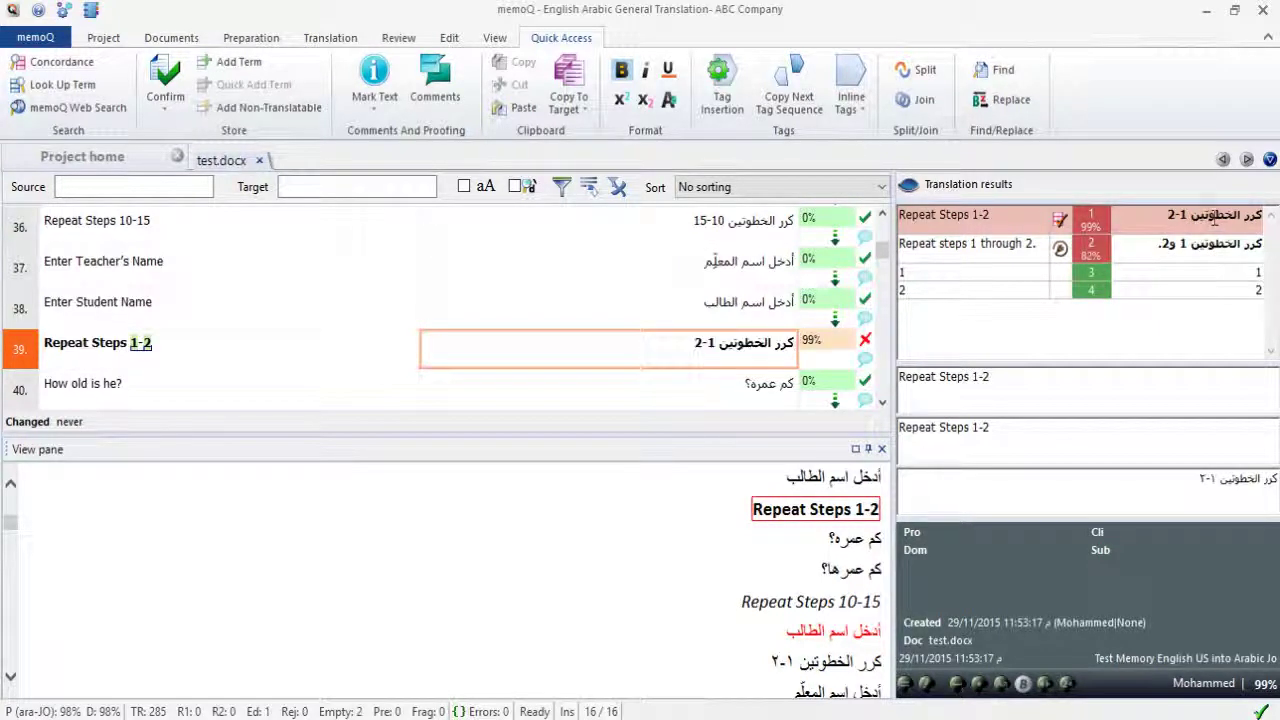
key("ctrl+Return")
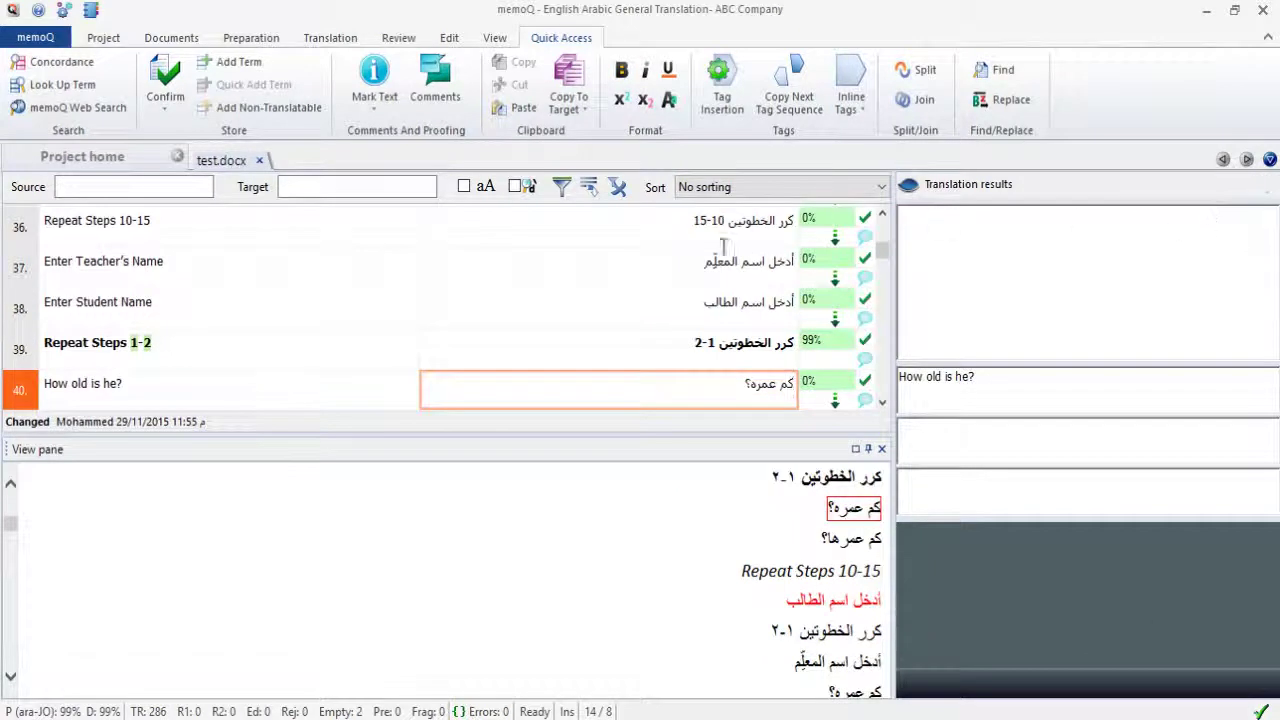
Translate the italic segment 42, "Repeat Steps 10-15", with the translation memory match "كرر الخطوتين 10-15" and confirm it.
key("ctrl+Return")
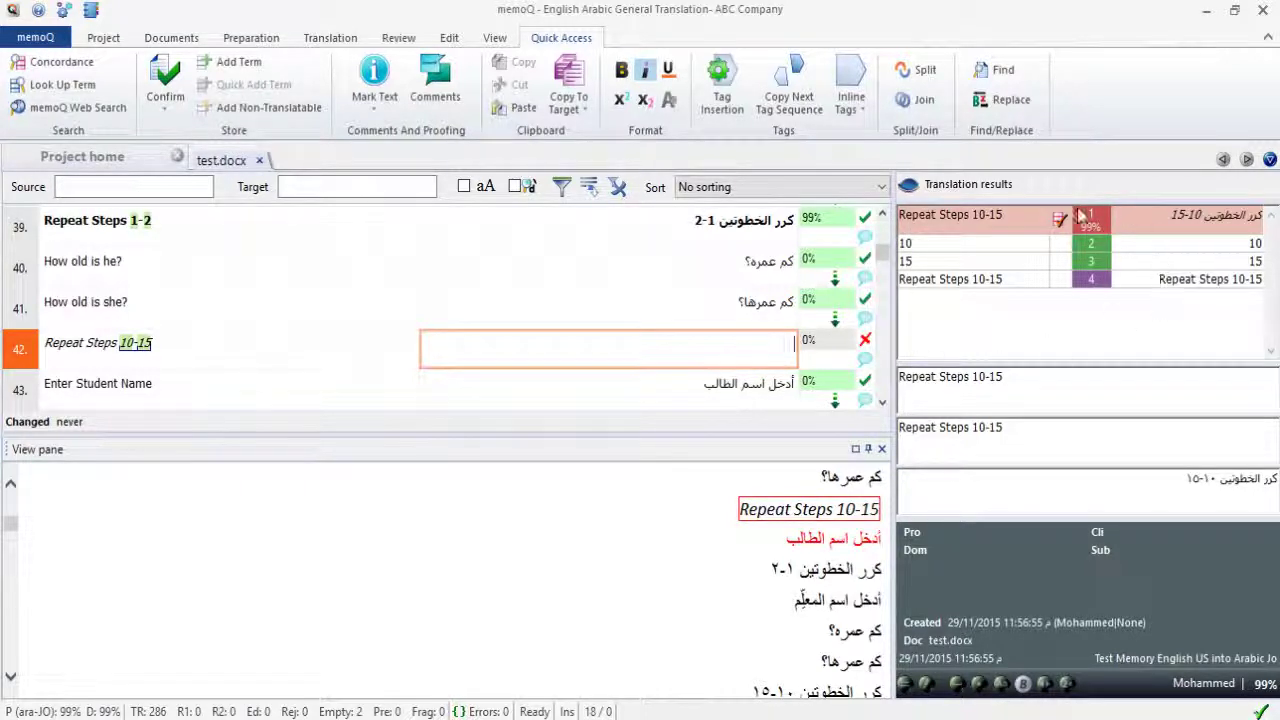
double_click(1228, 218)
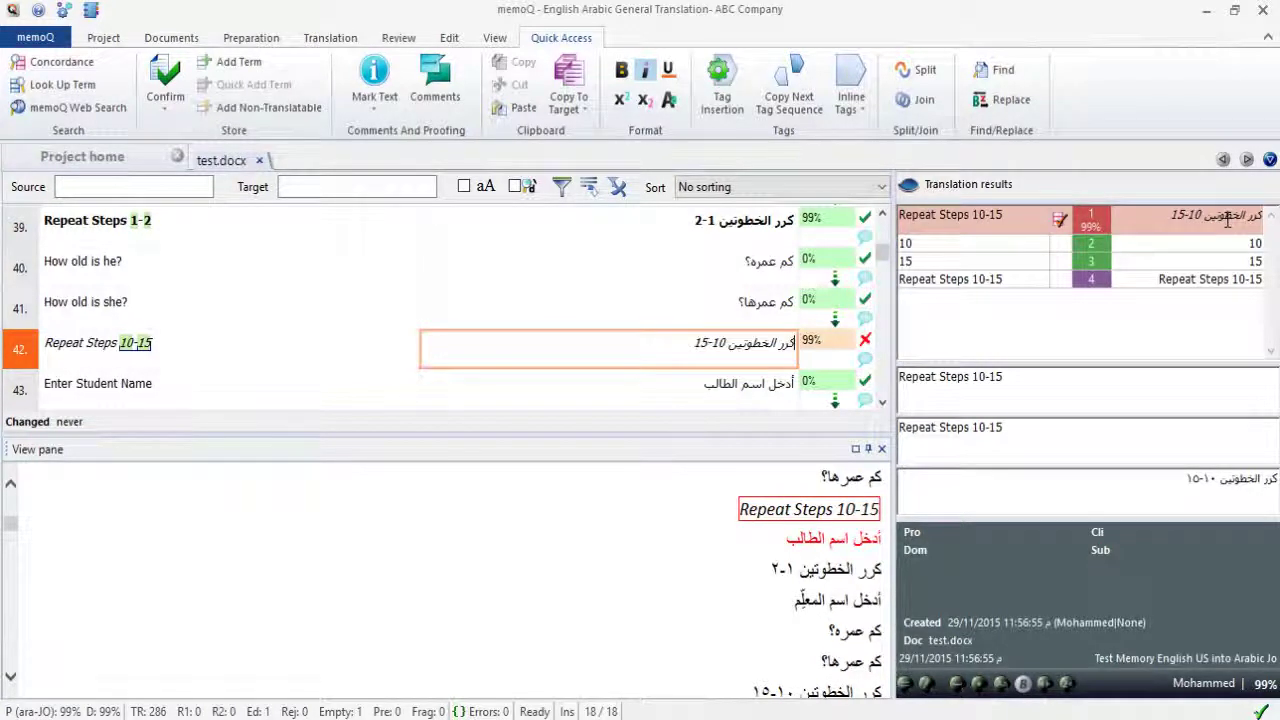
key("ctrl+Return")
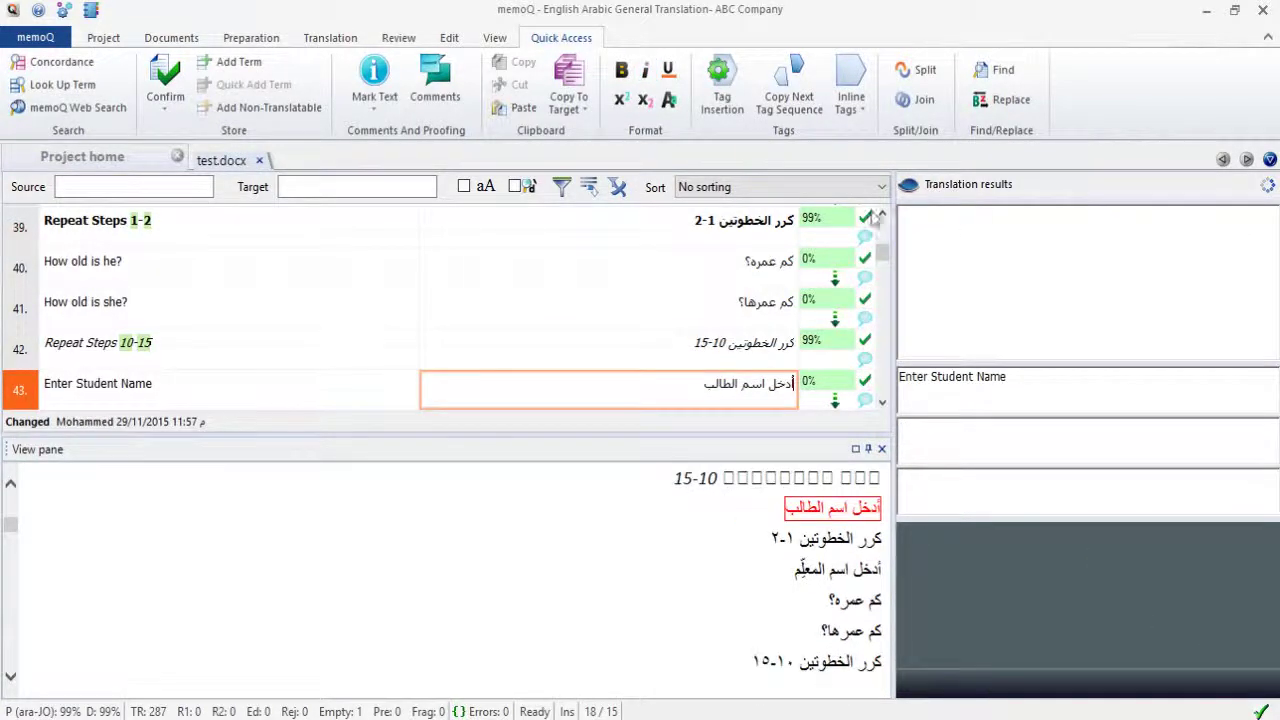
Find the untranslated bold segment 70, "How old is he?", insert the match "كم عمره؟" and confirm it.
scroll(643, 290, "down", 3)
scroll(643, 290, "down", 6)
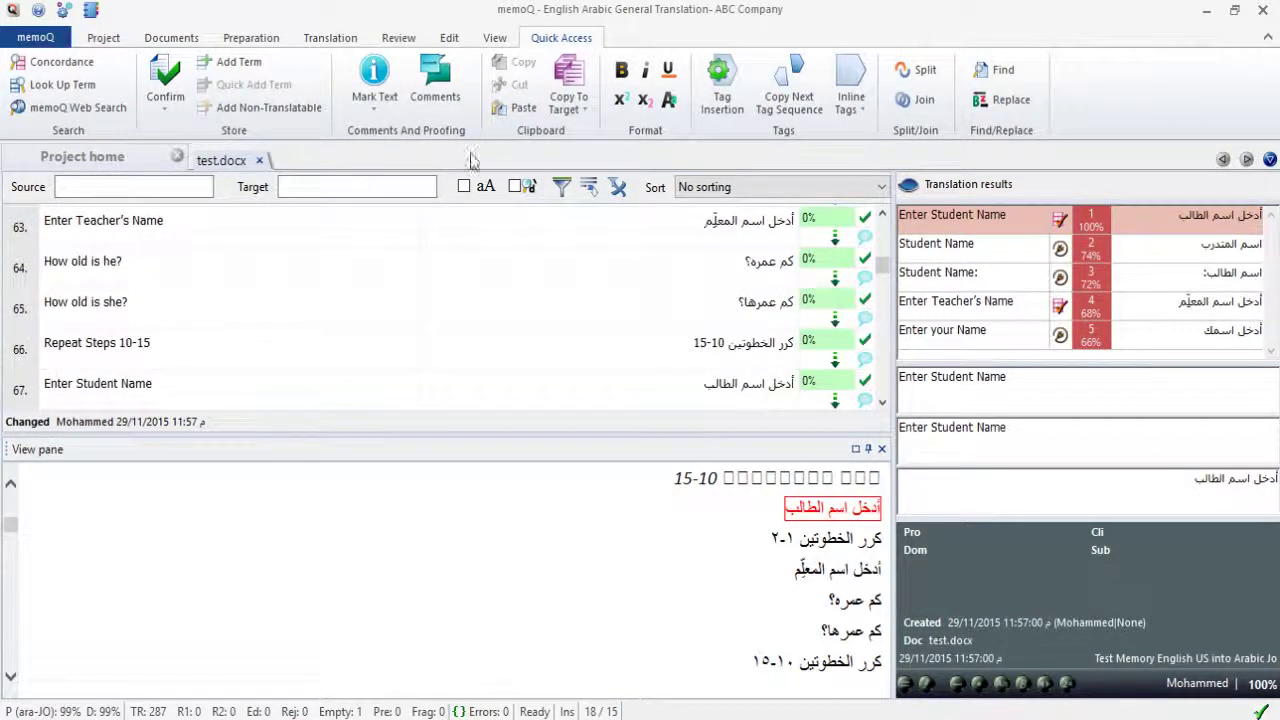
scroll(580, 290, "down", 2)
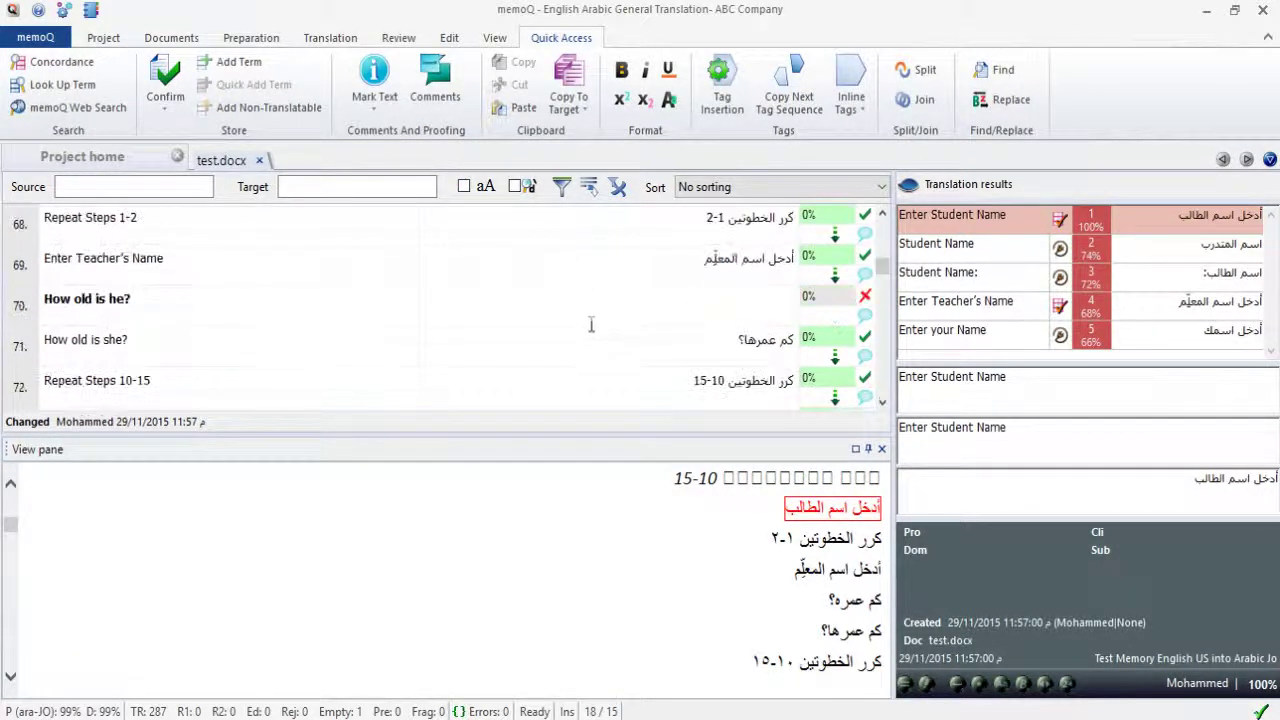
left_click(760, 302)
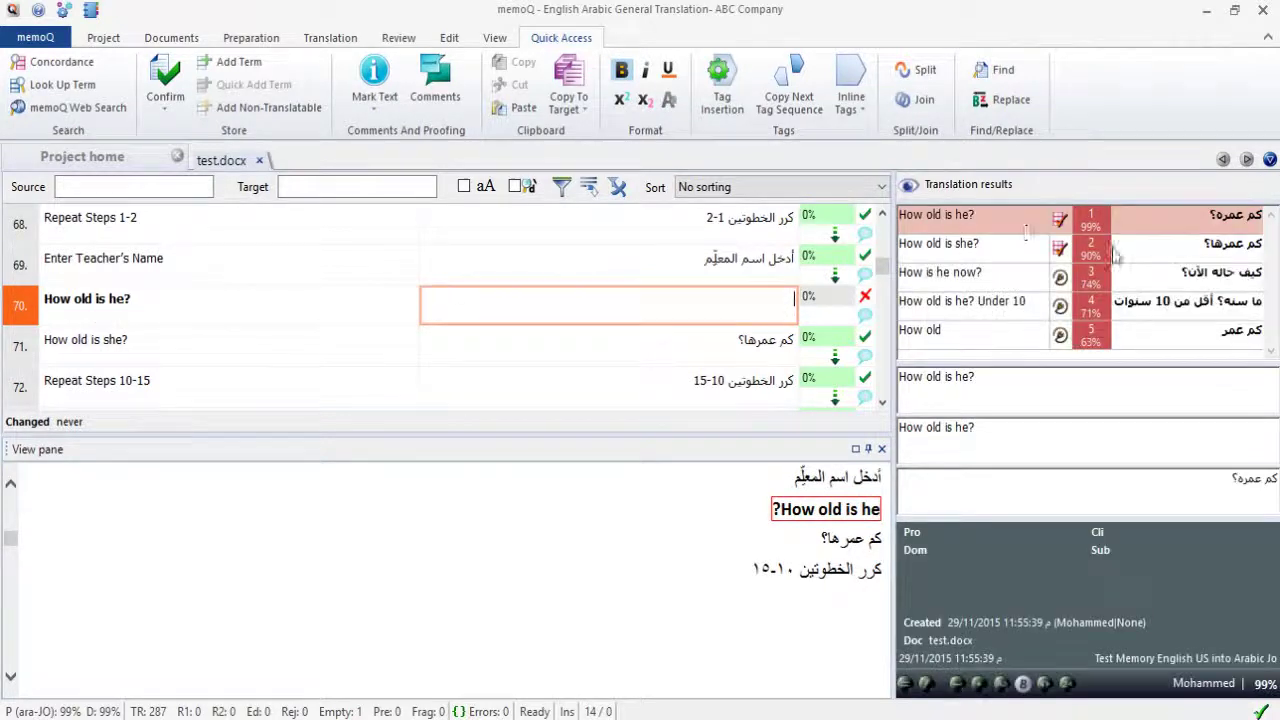
double_click(1200, 222)
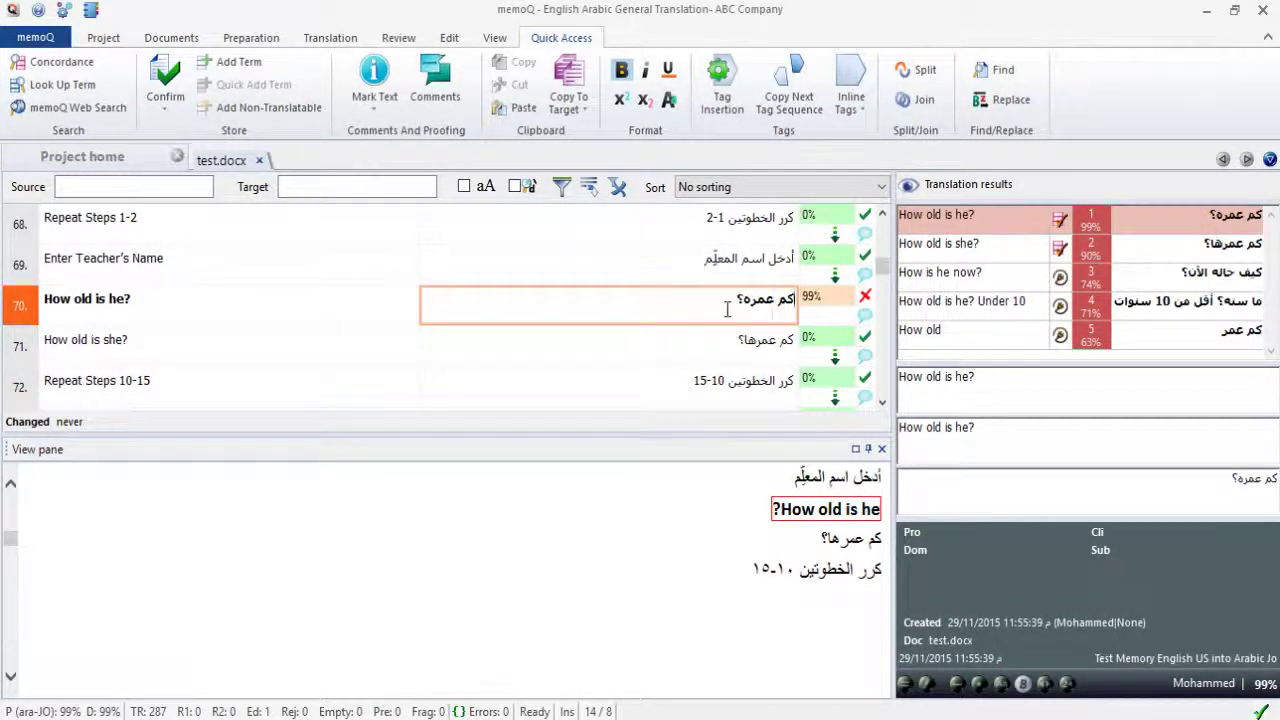
key("ctrl+Return")
Check the remaining segments of the document and sort the segments by Frequency (higher first).
scroll(666, 310, "down", 3)
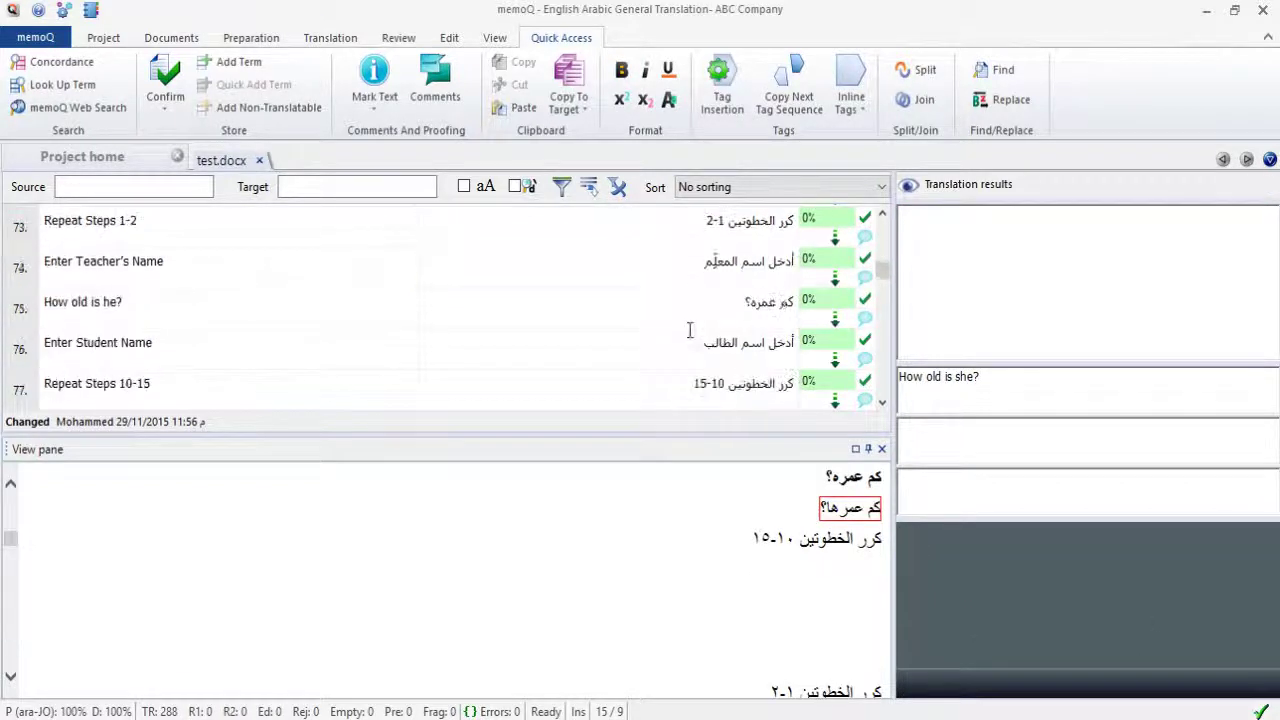
scroll(666, 310, "down", 5)
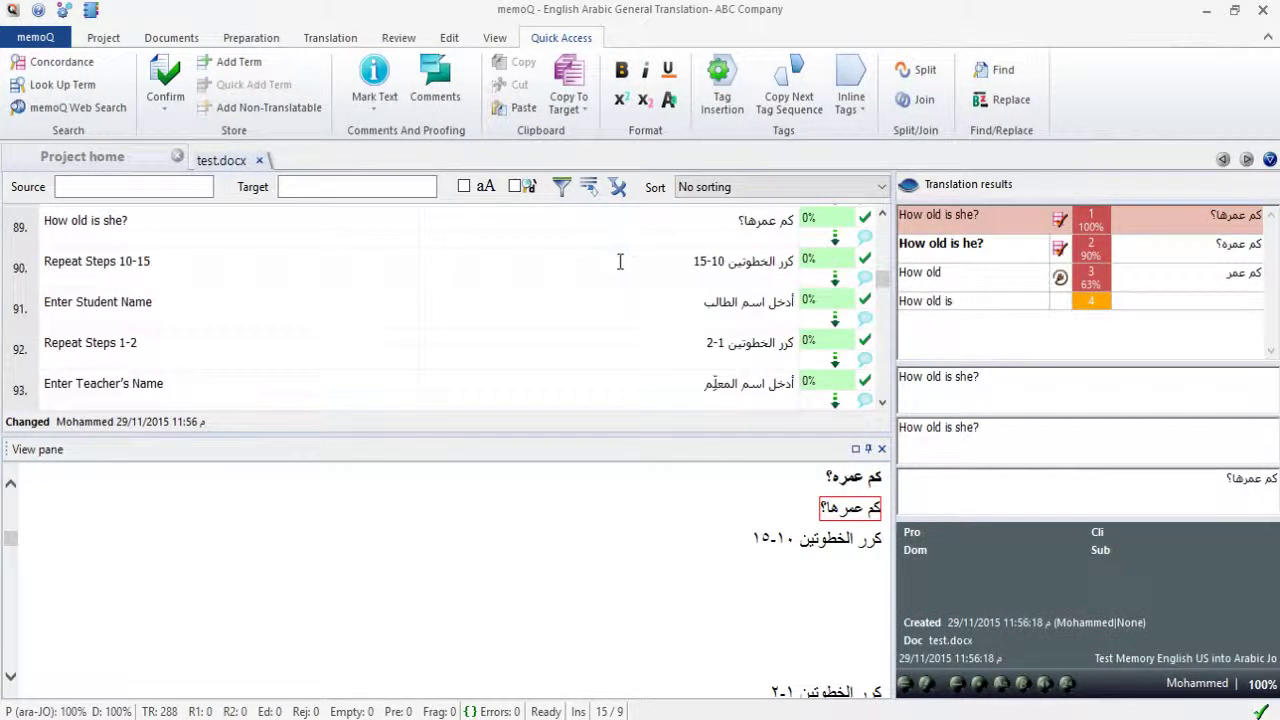
scroll(600, 233, "down", 2)
scroll(640, 300, "down", 8)
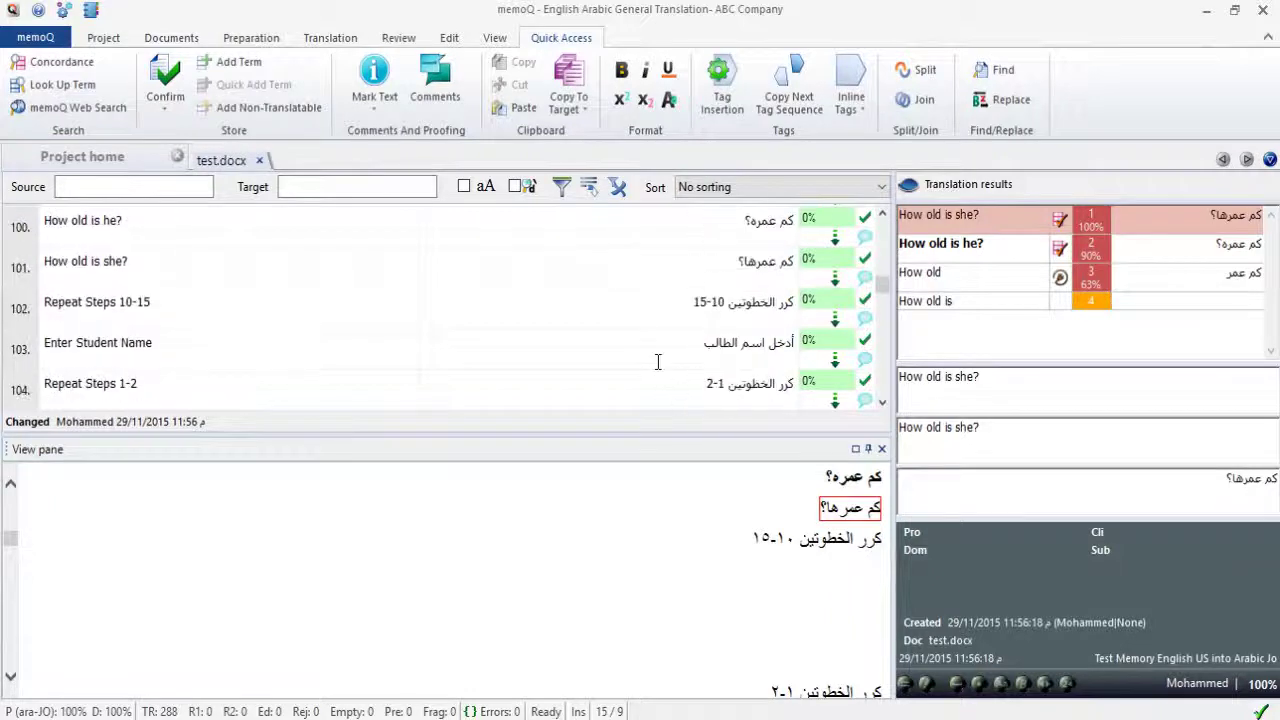
left_click_drag(884, 300, 908, 195)
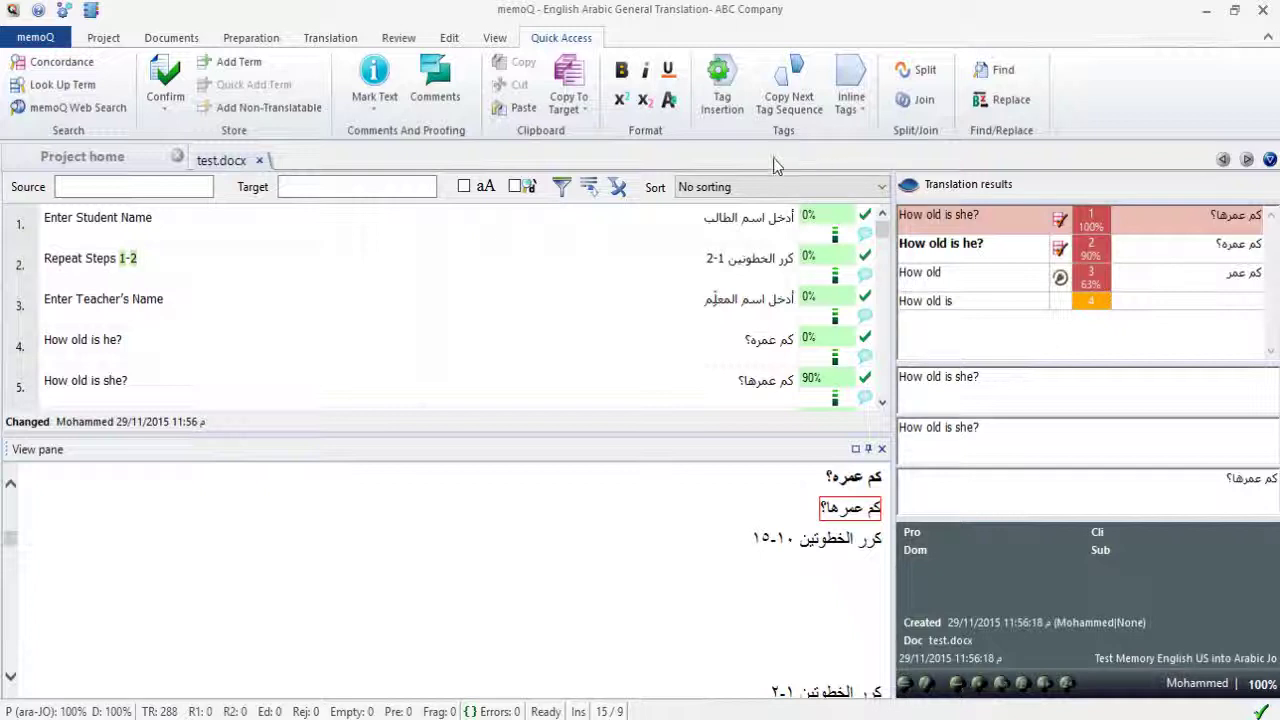
left_click(724, 194)
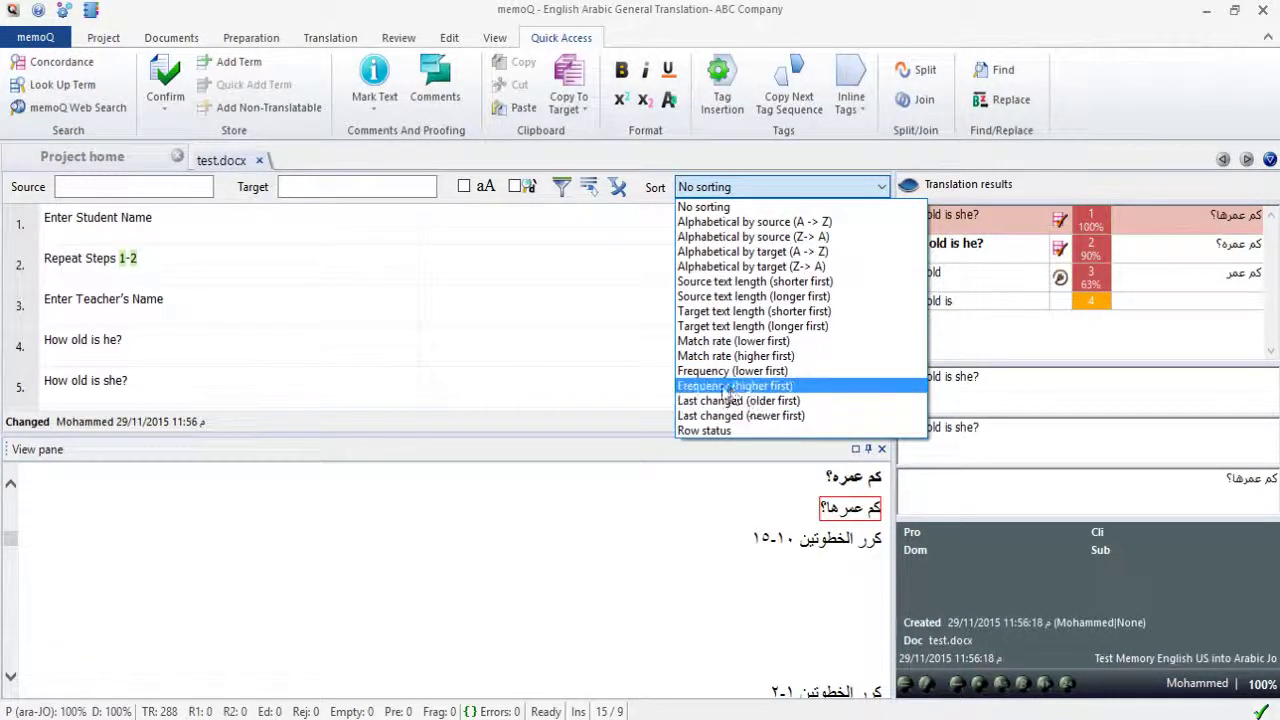
left_click(824, 388)
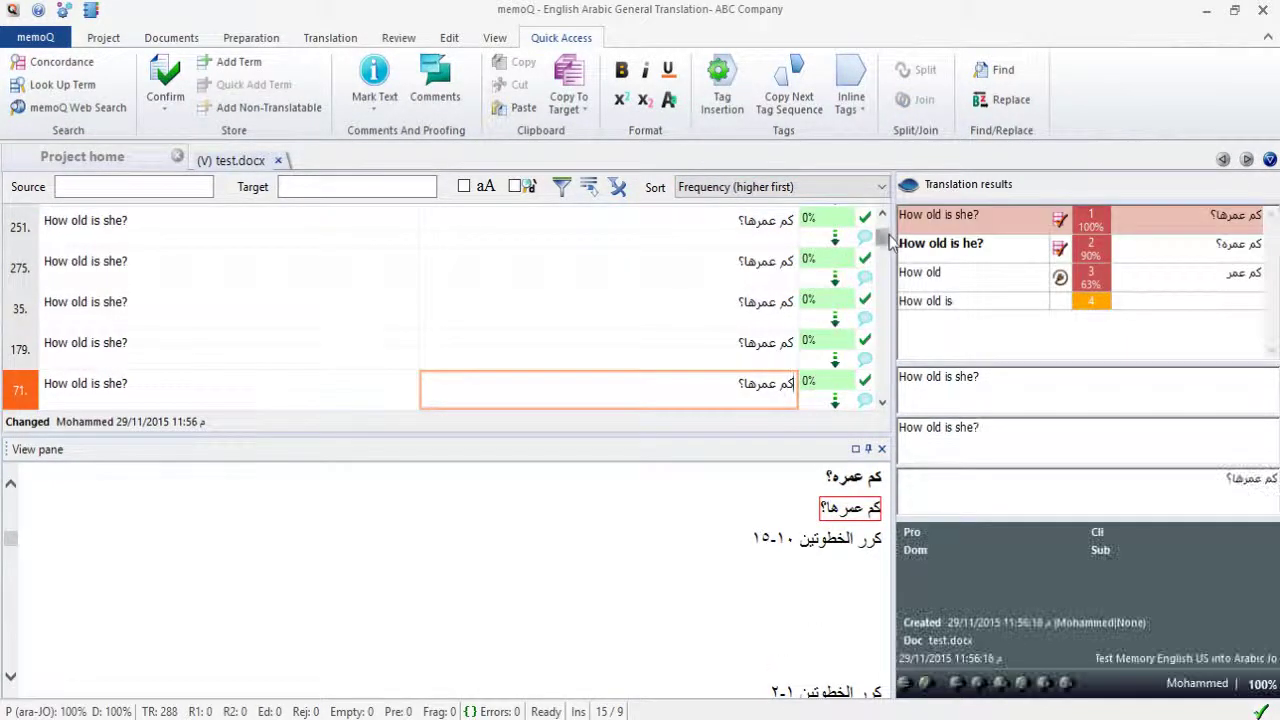
Examine the frequency-sorted segment list from its start, checking how identical source sentences are grouped together.
left_click_drag(887, 236, 885, 214)
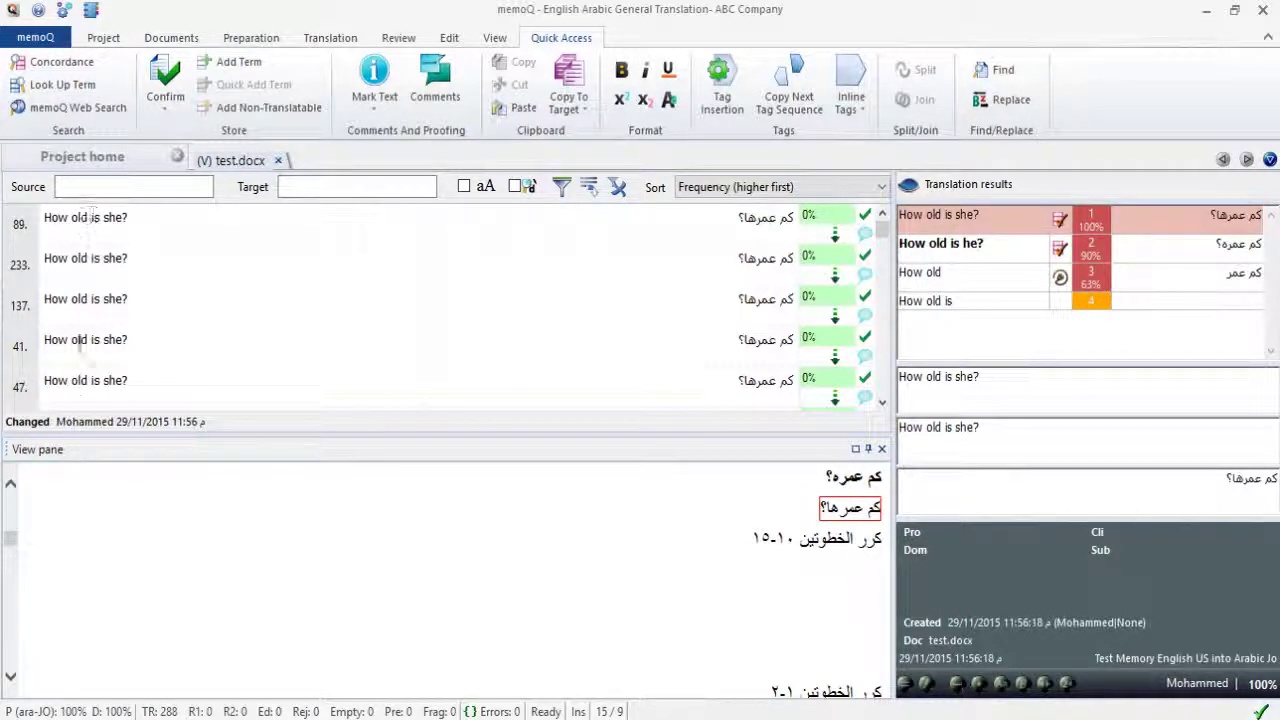
scroll(78, 340, "down", 1)
scroll(70, 292, "down", 1)
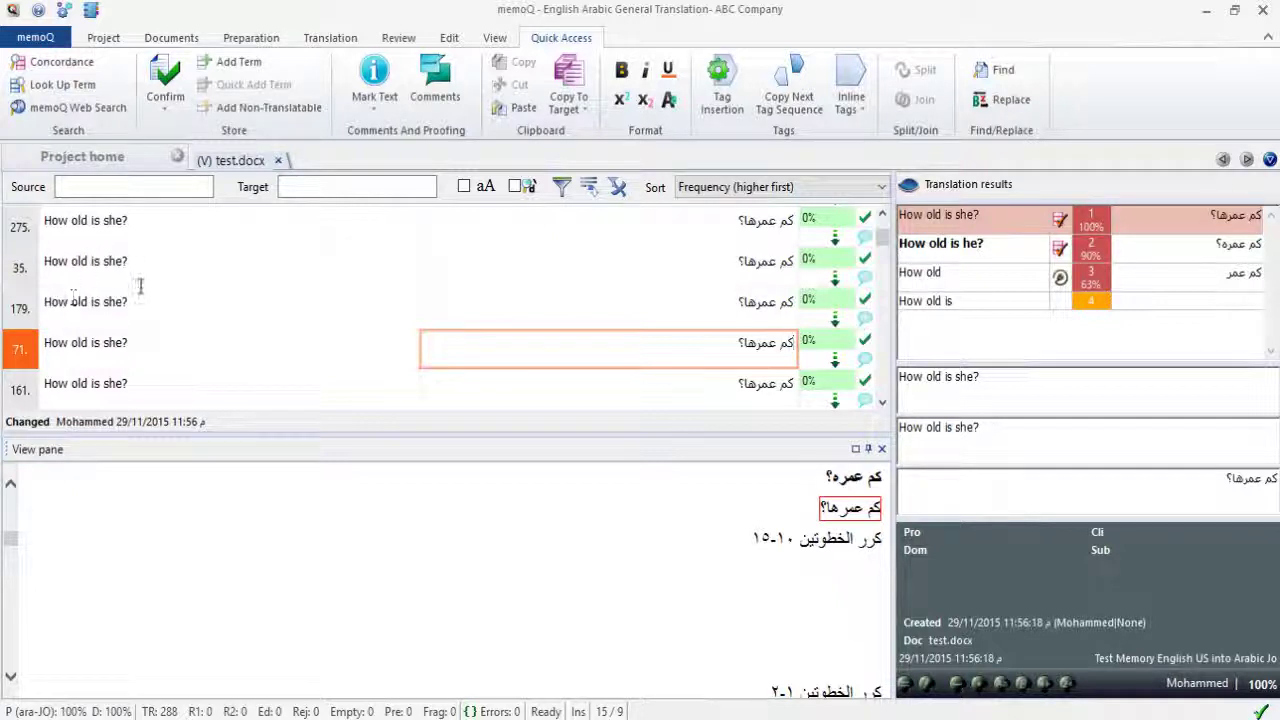
left_click(738, 188)
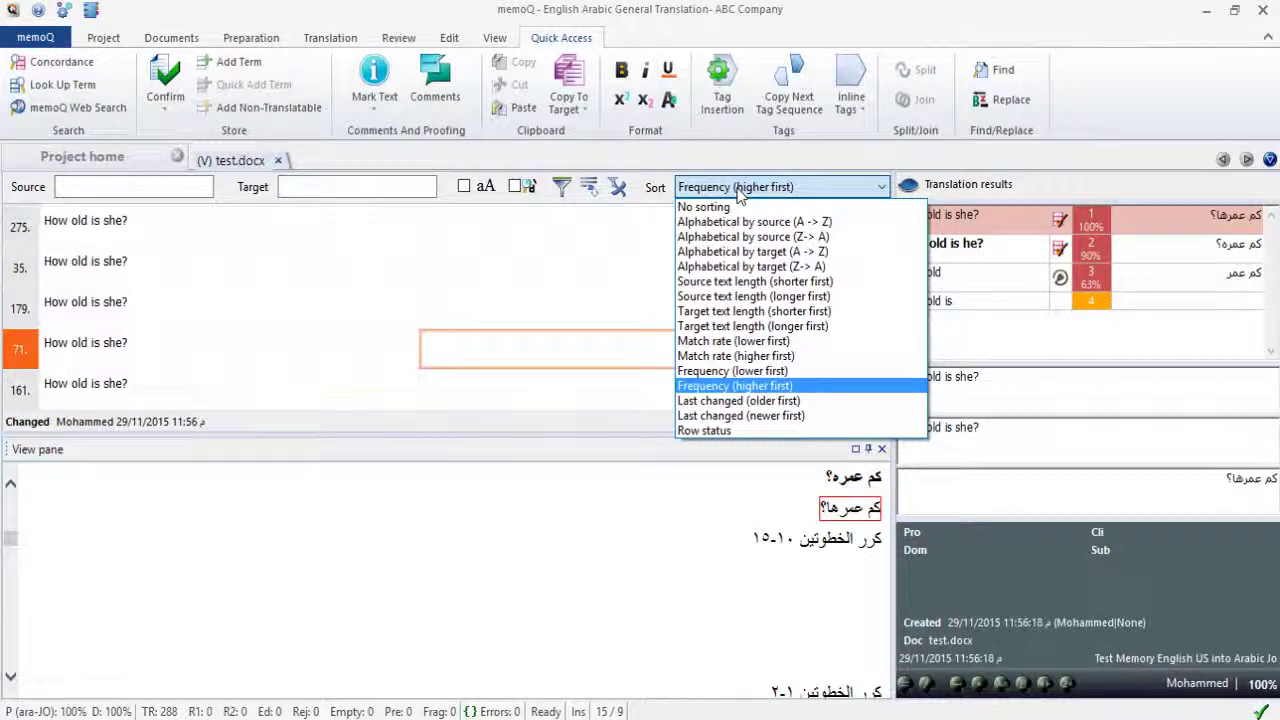
left_click(738, 188)
scroll(765, 253, "down", 1)
scroll(765, 253, "down", 10)
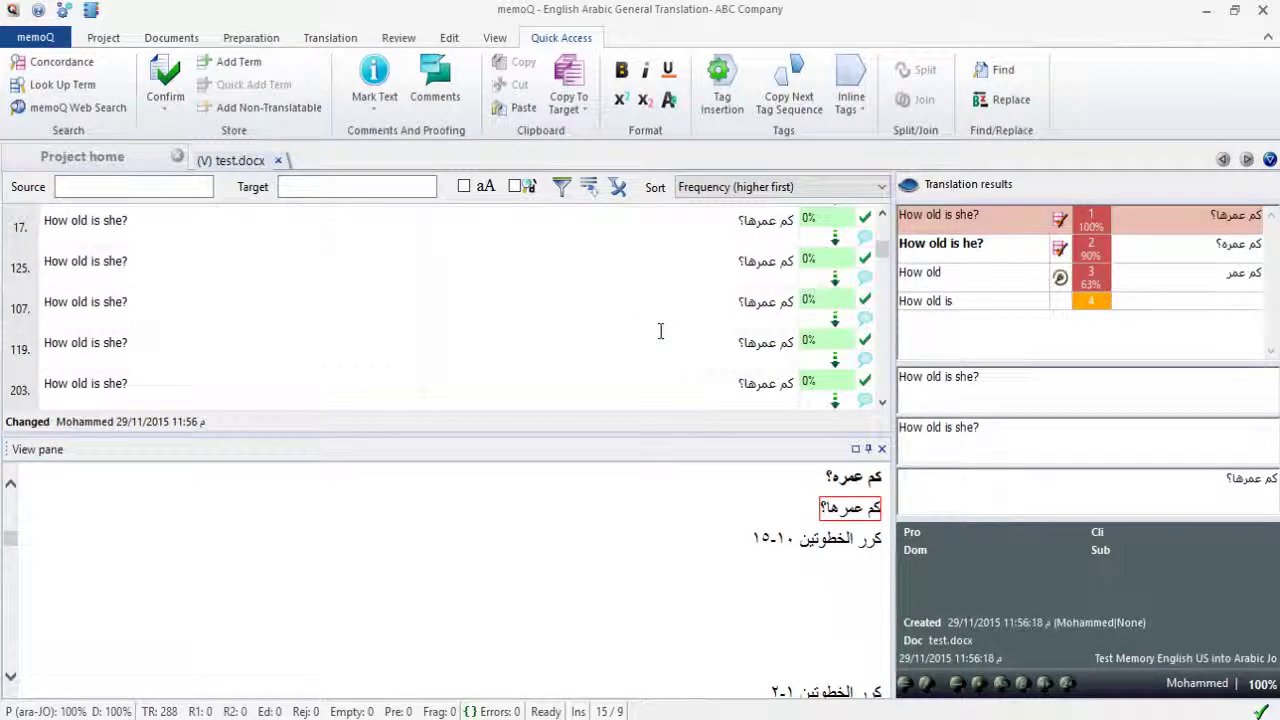
left_click_drag(884, 257, 884, 232)
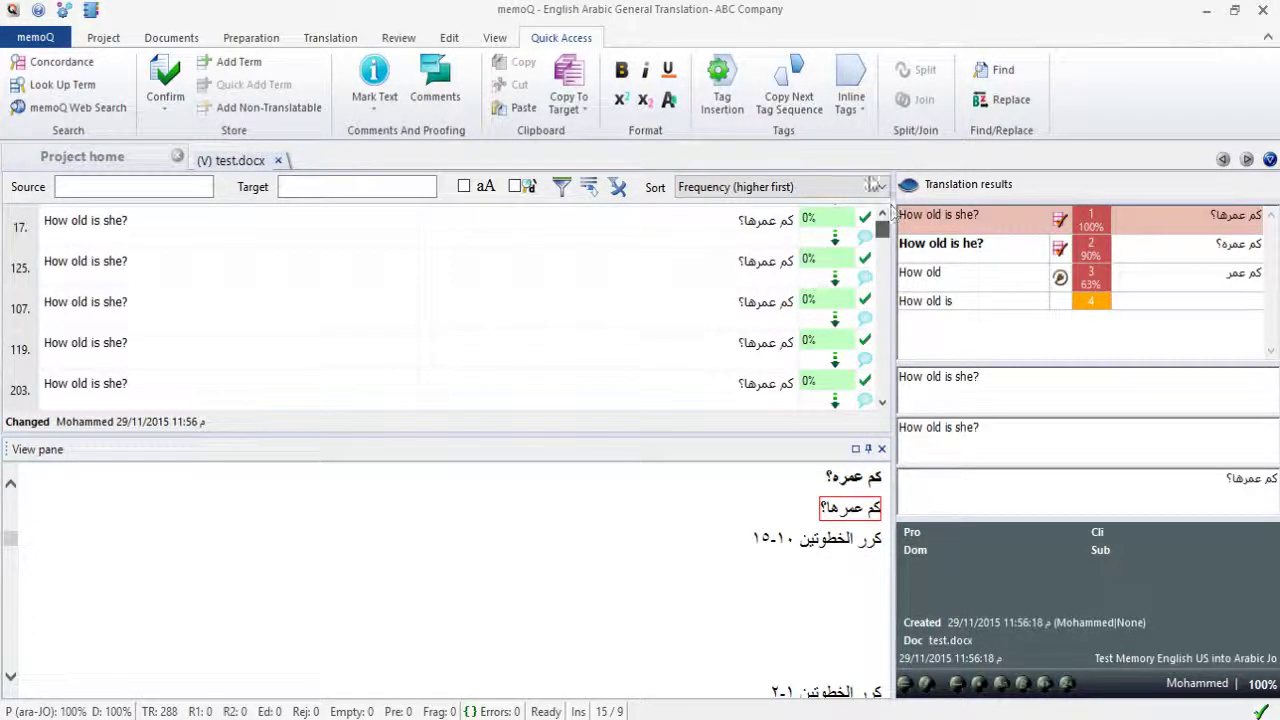
scroll(812, 370, "up", 1)
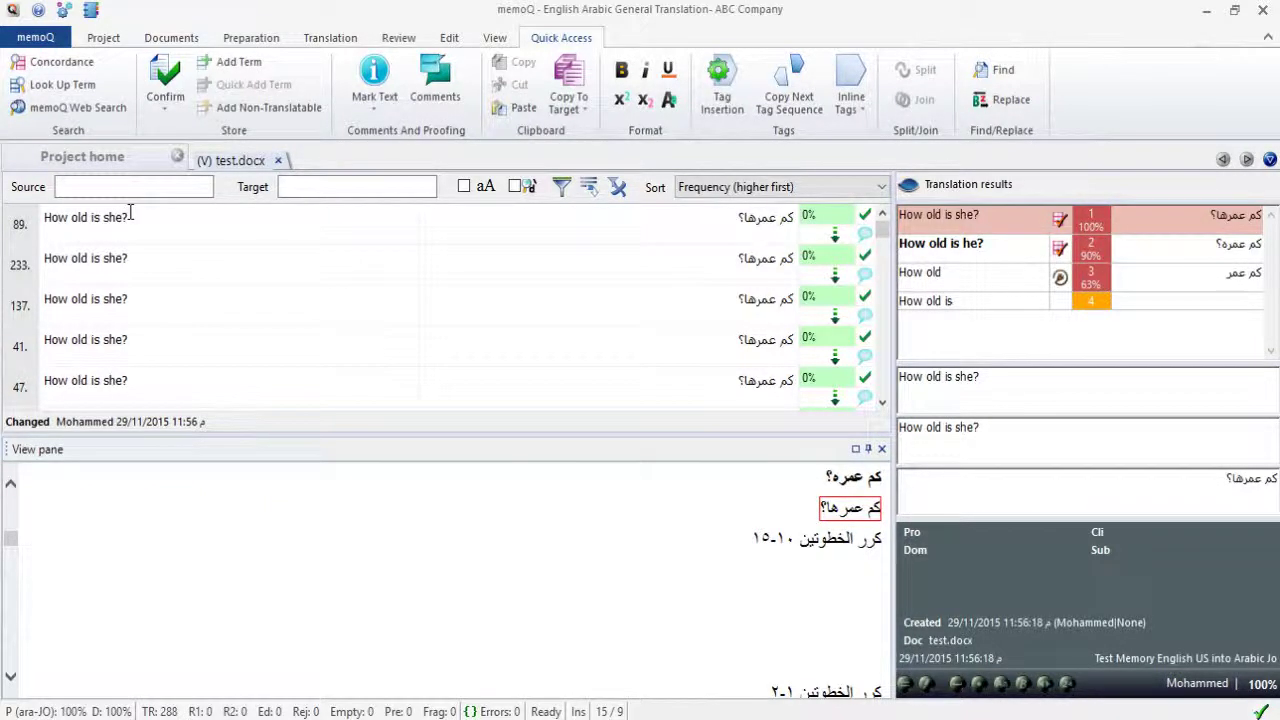
Highlight the source sentence "How old is she?" and its Arabic translation in segment 89 to compare them.
left_click_drag(128, 219, 40, 228)
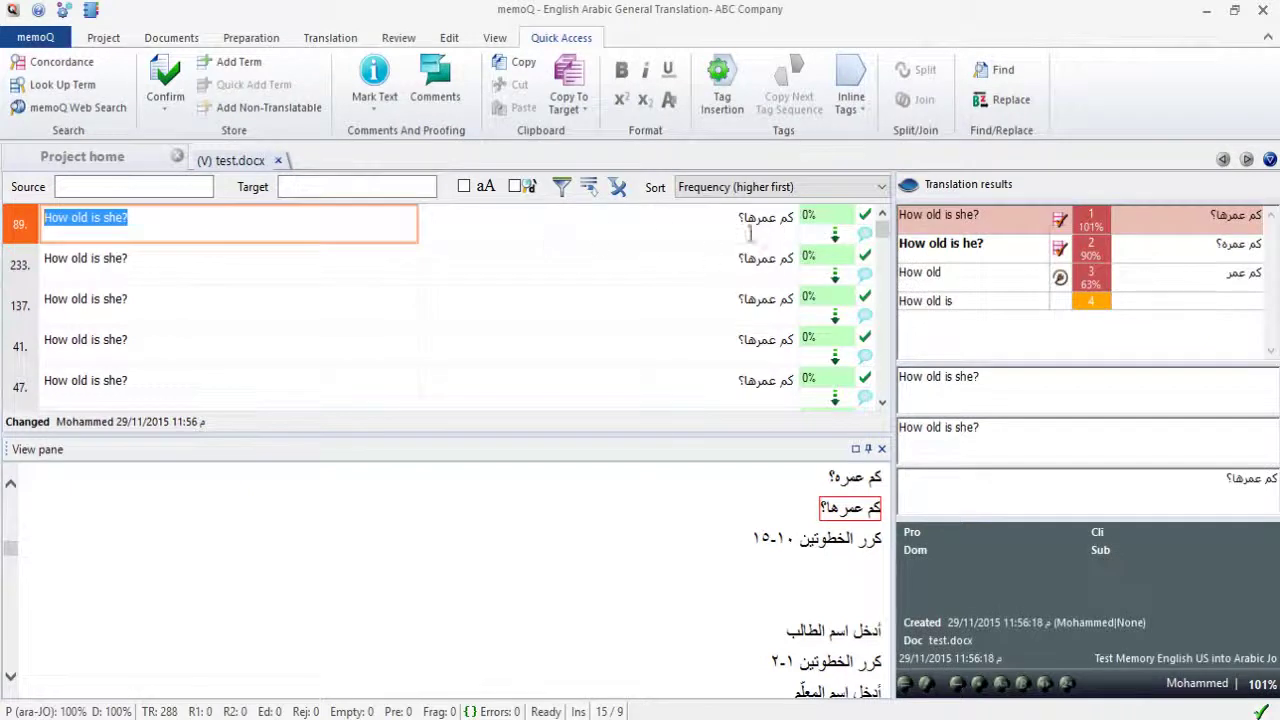
left_click_drag(742, 220, 800, 222)
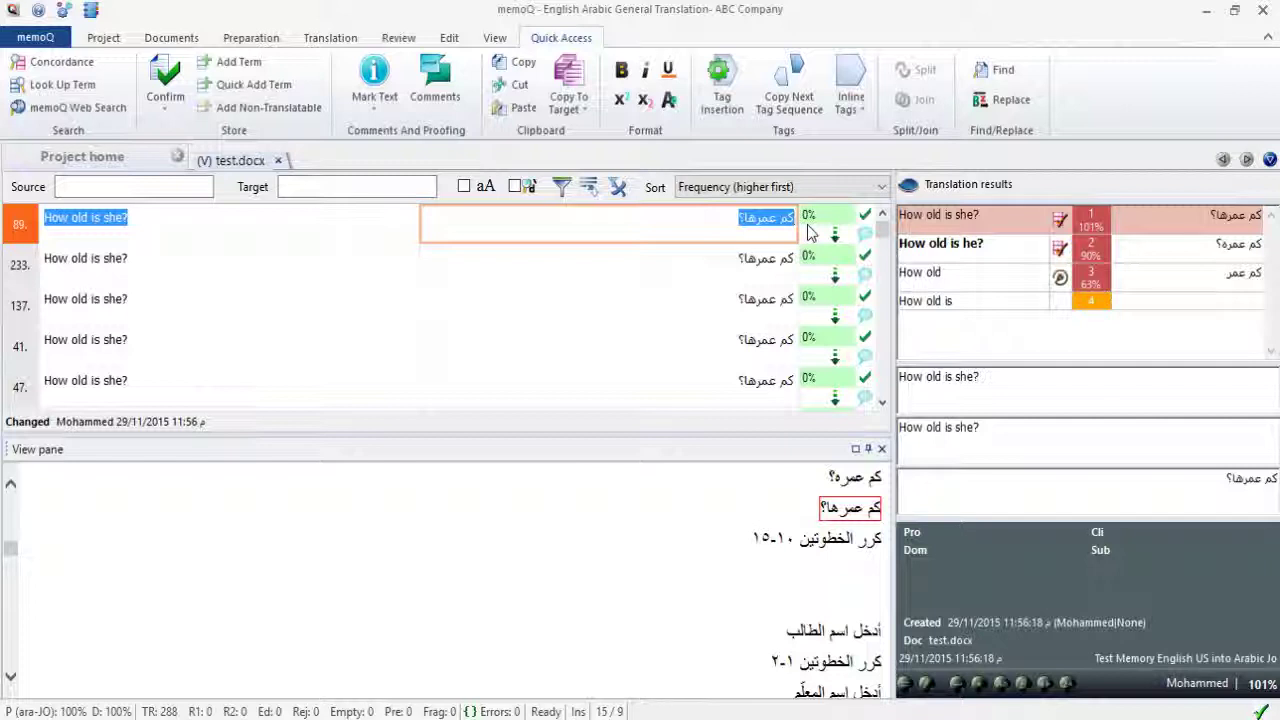
left_click(130, 218)
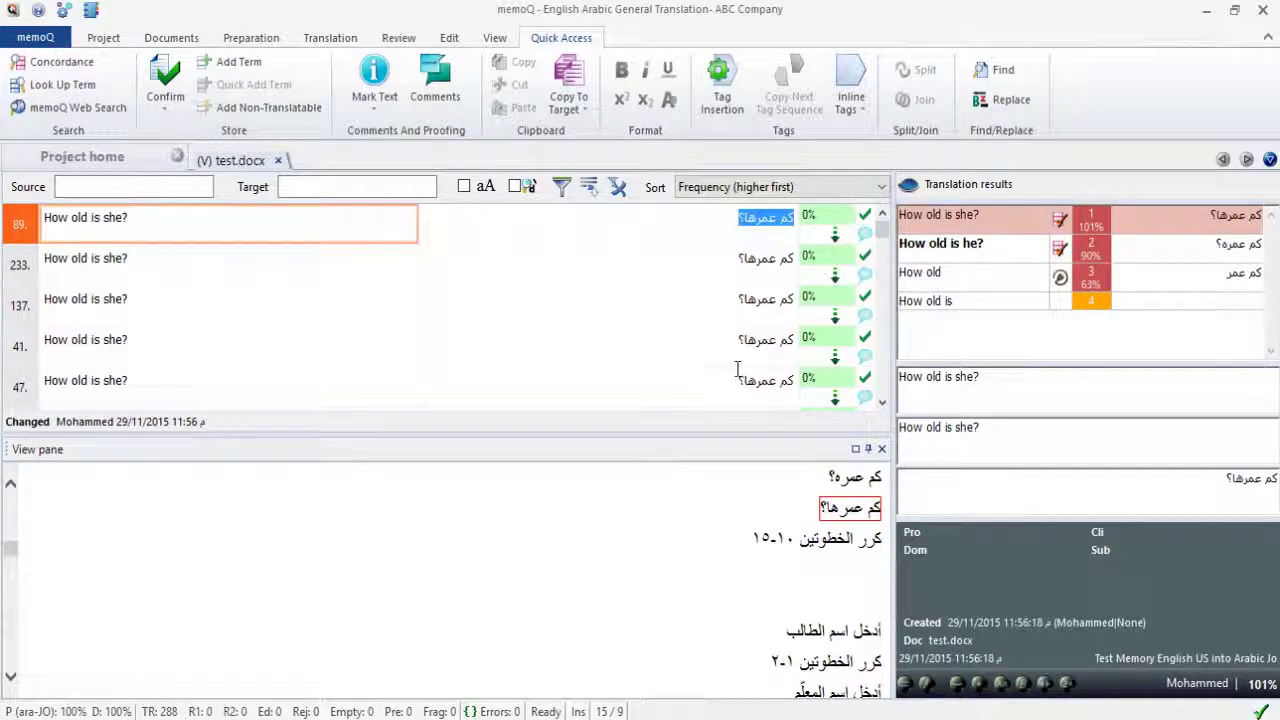
left_click_drag(739, 218, 795, 218)
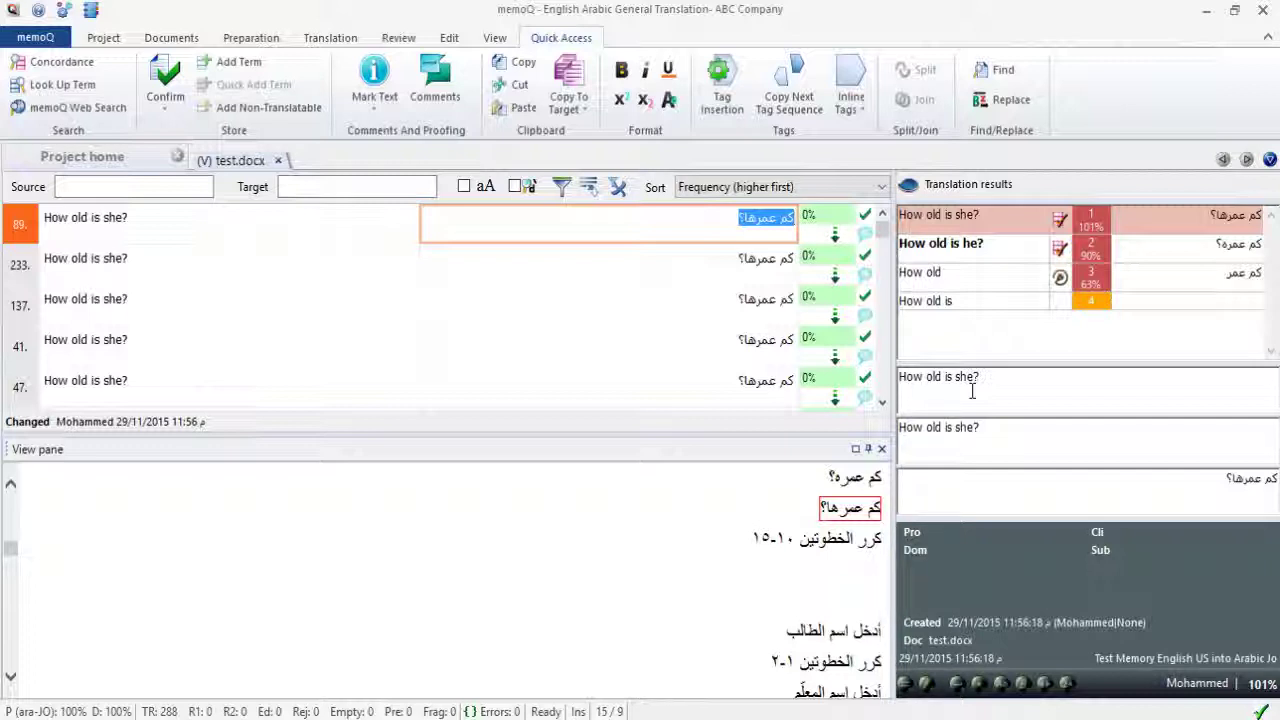
Add "How" with its Arabic equivalent "كم" from segment 89 to the term base as a new entry.
double_click(63, 240)
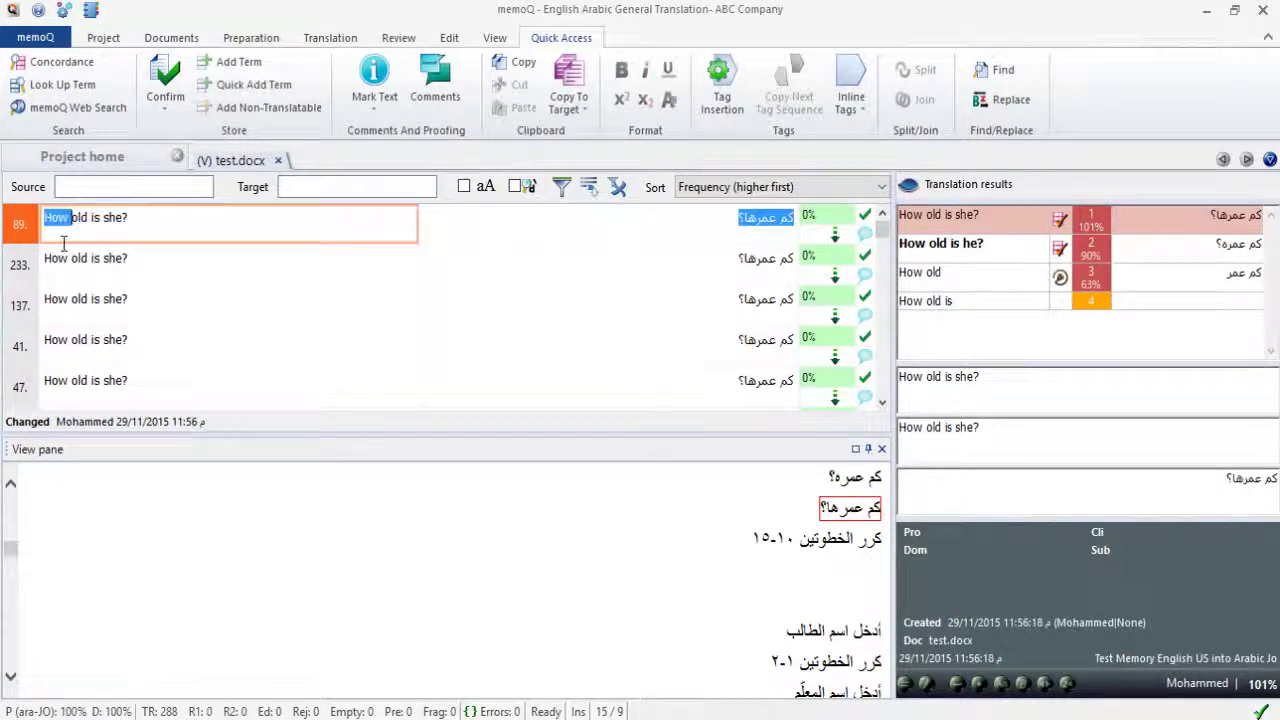
left_click(776, 232)
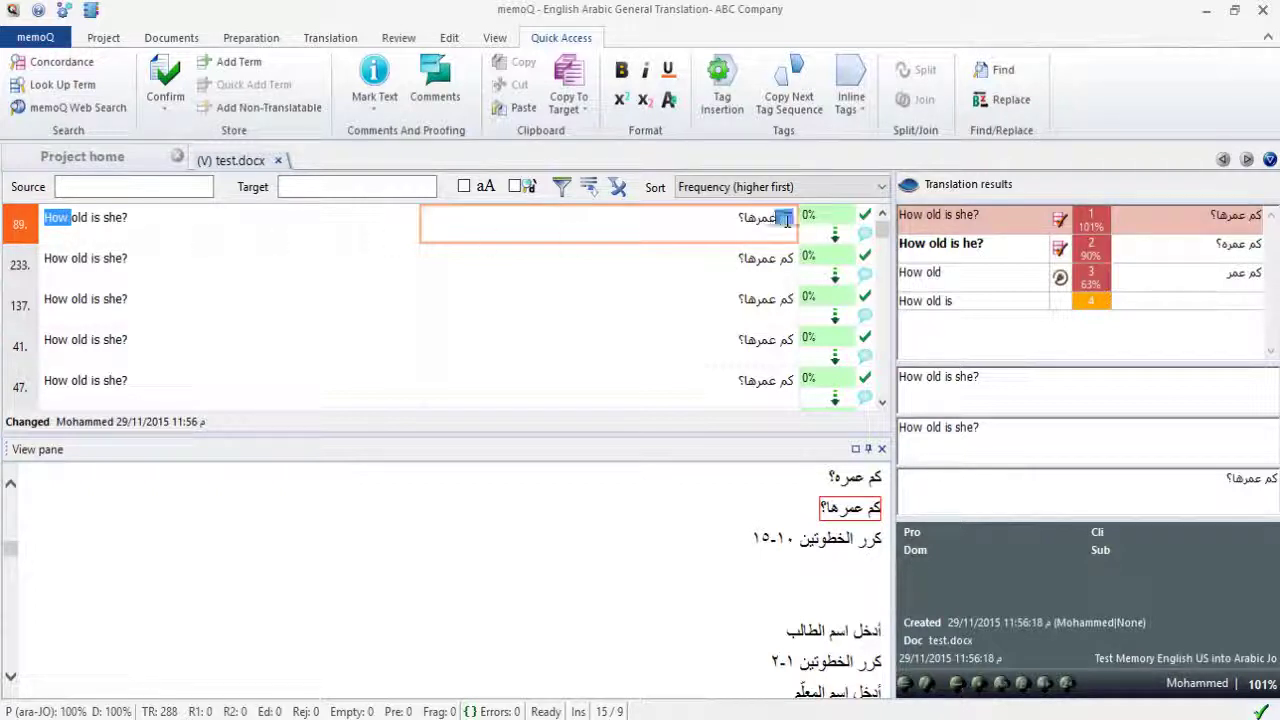
left_click_drag(786, 218, 794, 220)
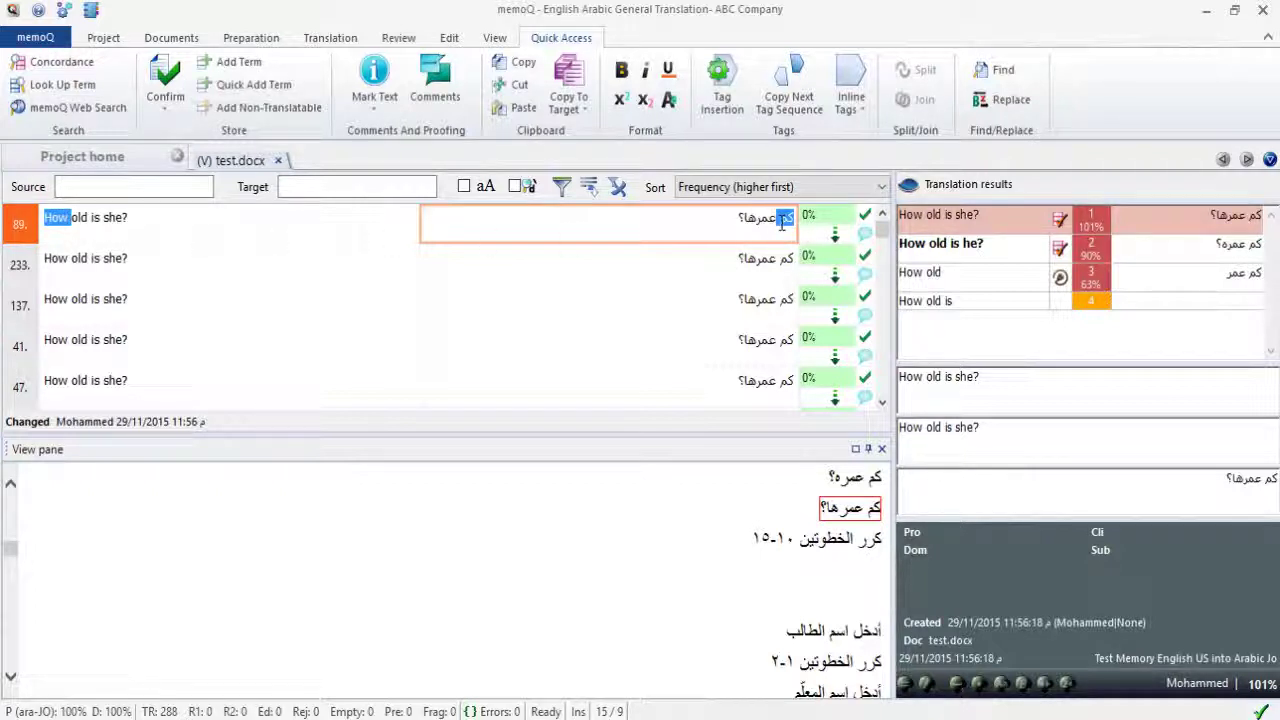
key("ctrl+e")
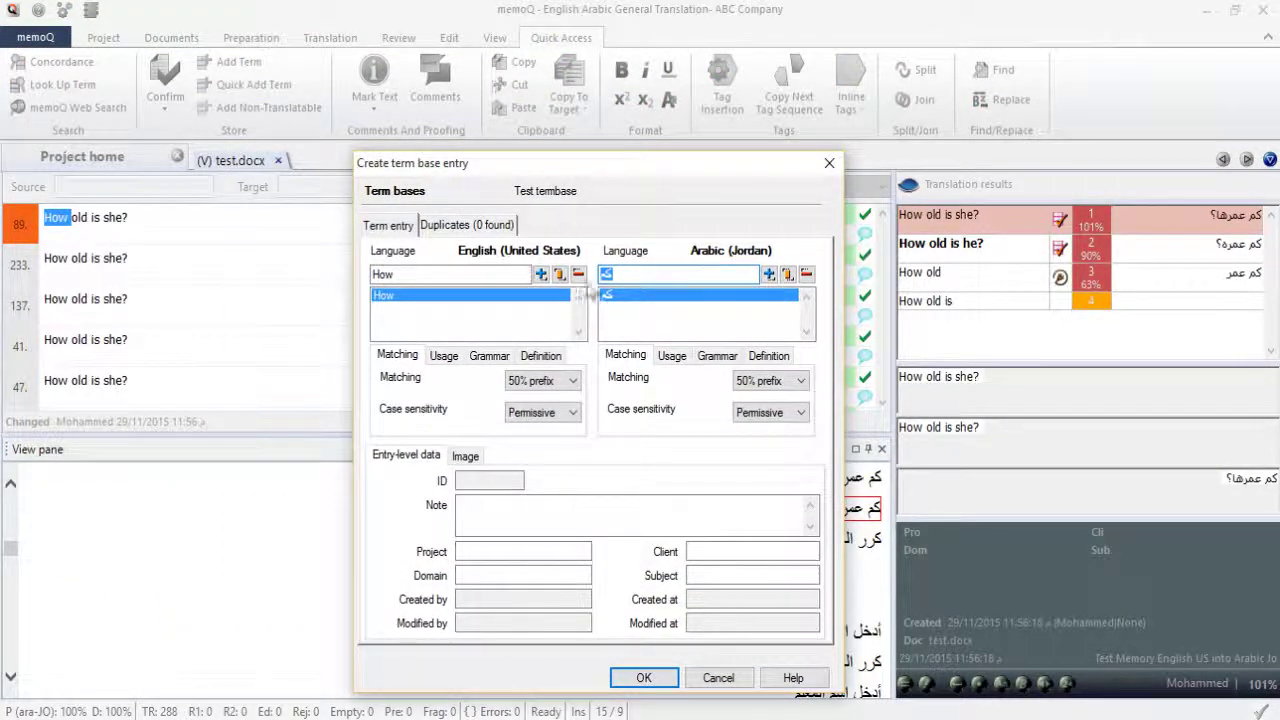
left_click(645, 678)
Check segments 137 and 233 for the term base match offered for "How".
key("Down")
key("Down")
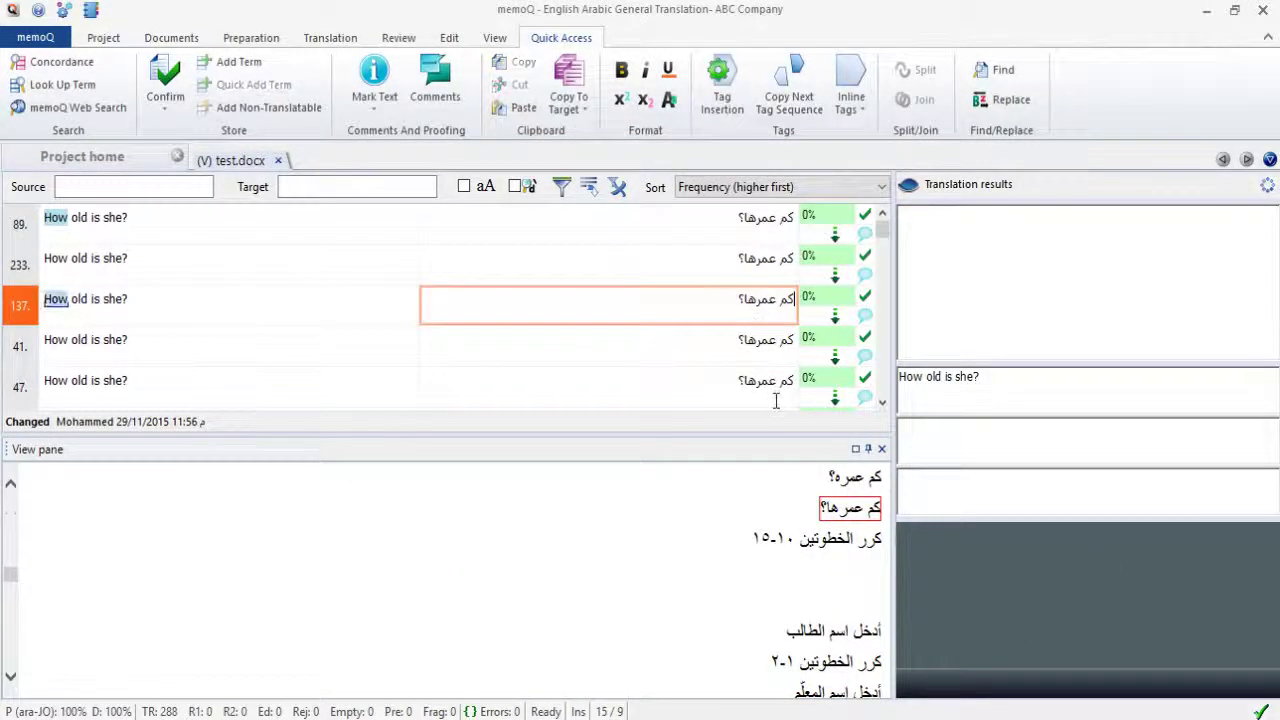
left_click(65, 262)
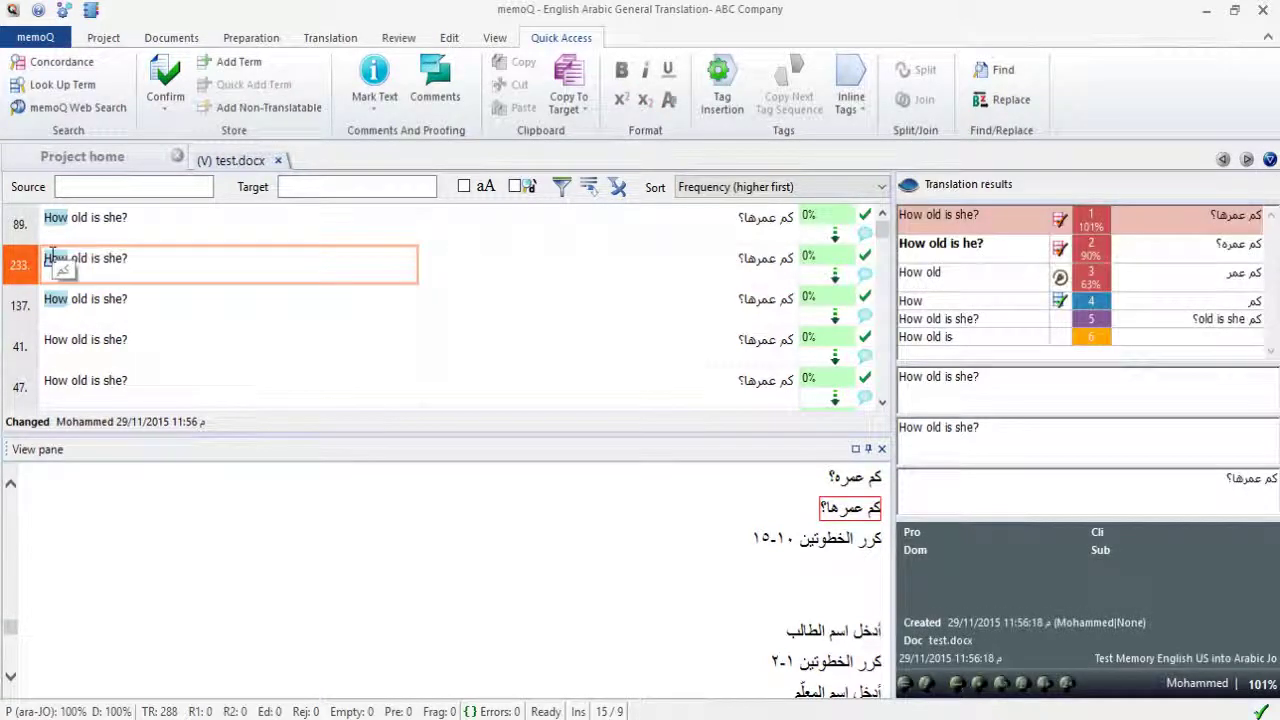
Remove the question mark from the Arabic translation in segment 233, confirm it, and check the other "How old is she?" segments.
left_click(650, 268)
key("ctrl+a")
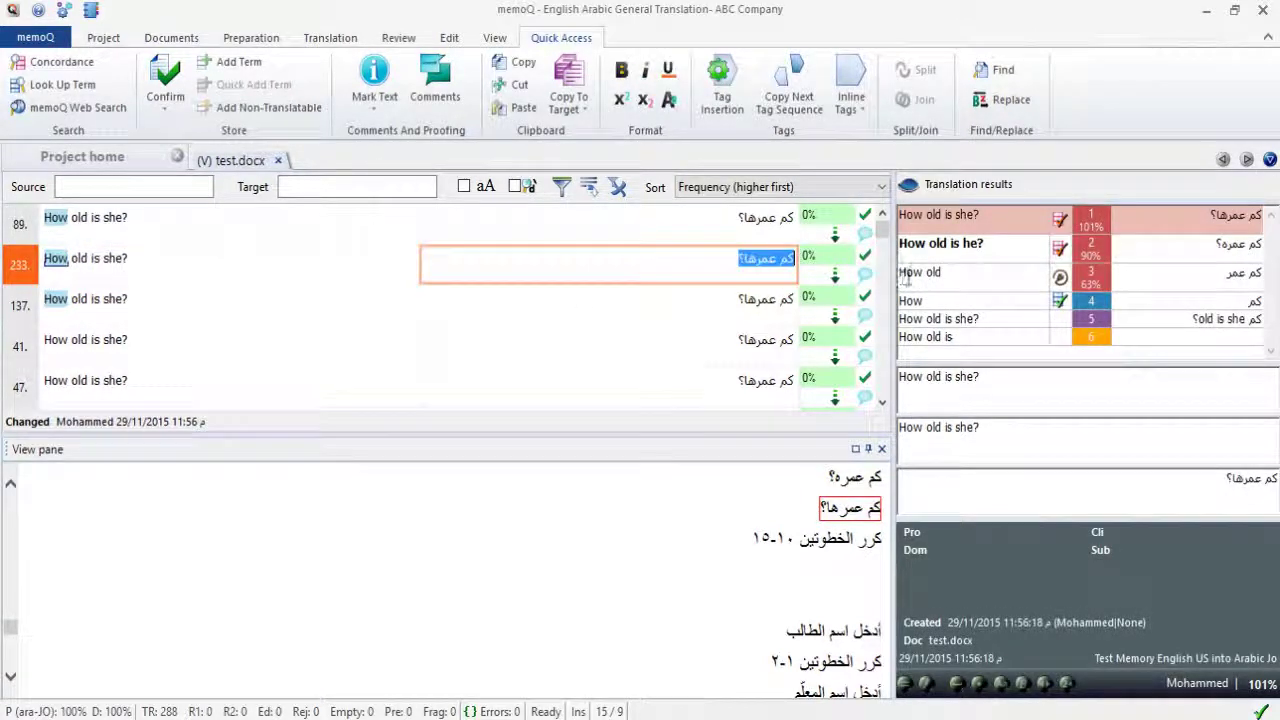
key("Delete")
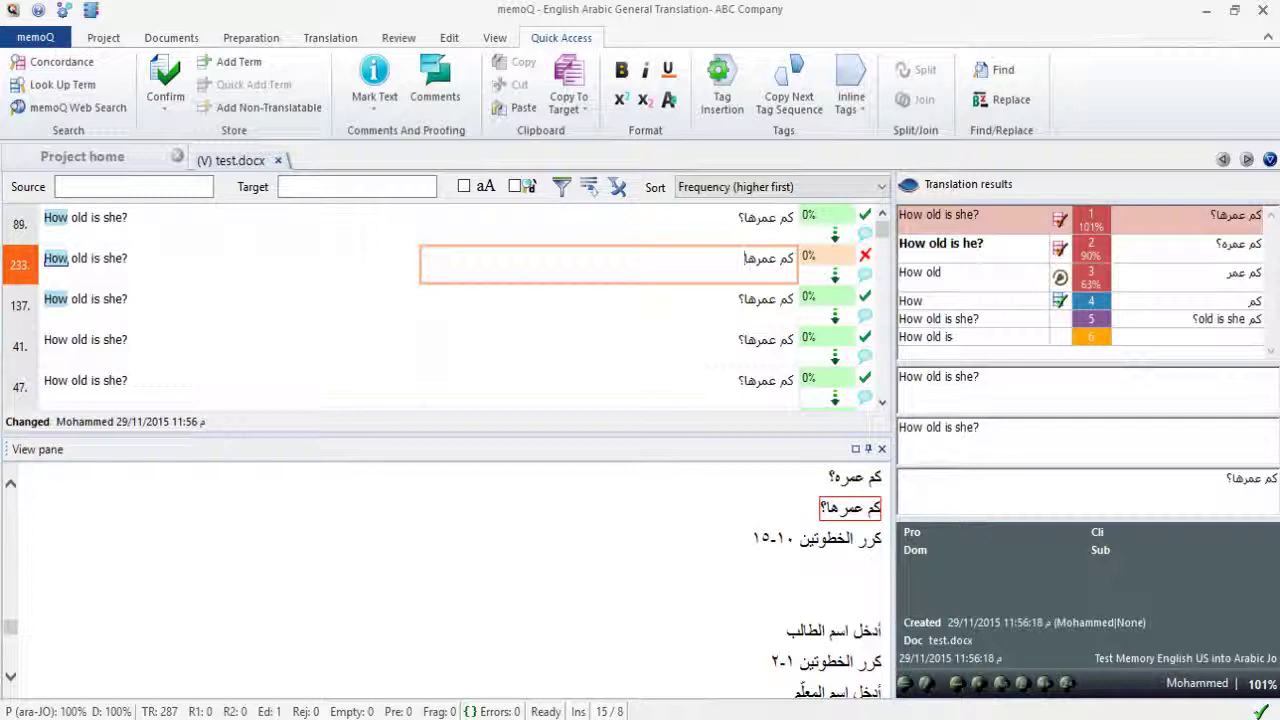
key("ctrl+Return")
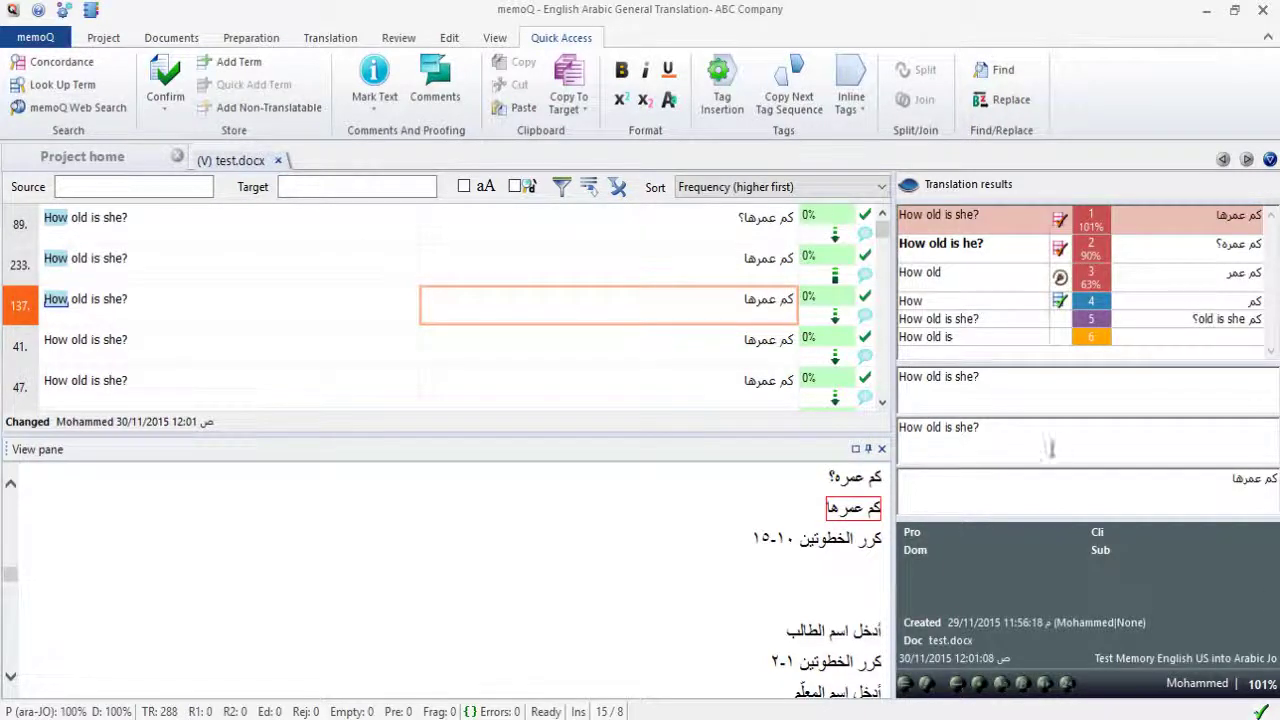
scroll(686, 343, "down", 5)
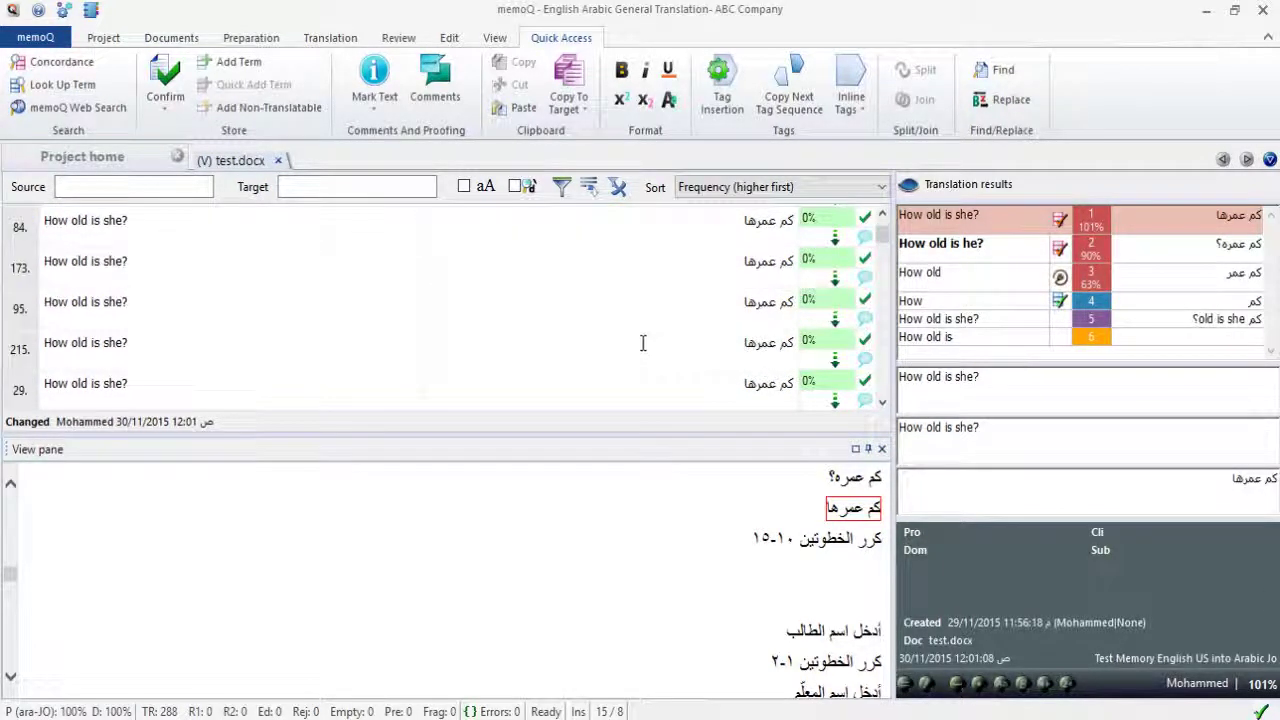
scroll(643, 343, "down", 10)
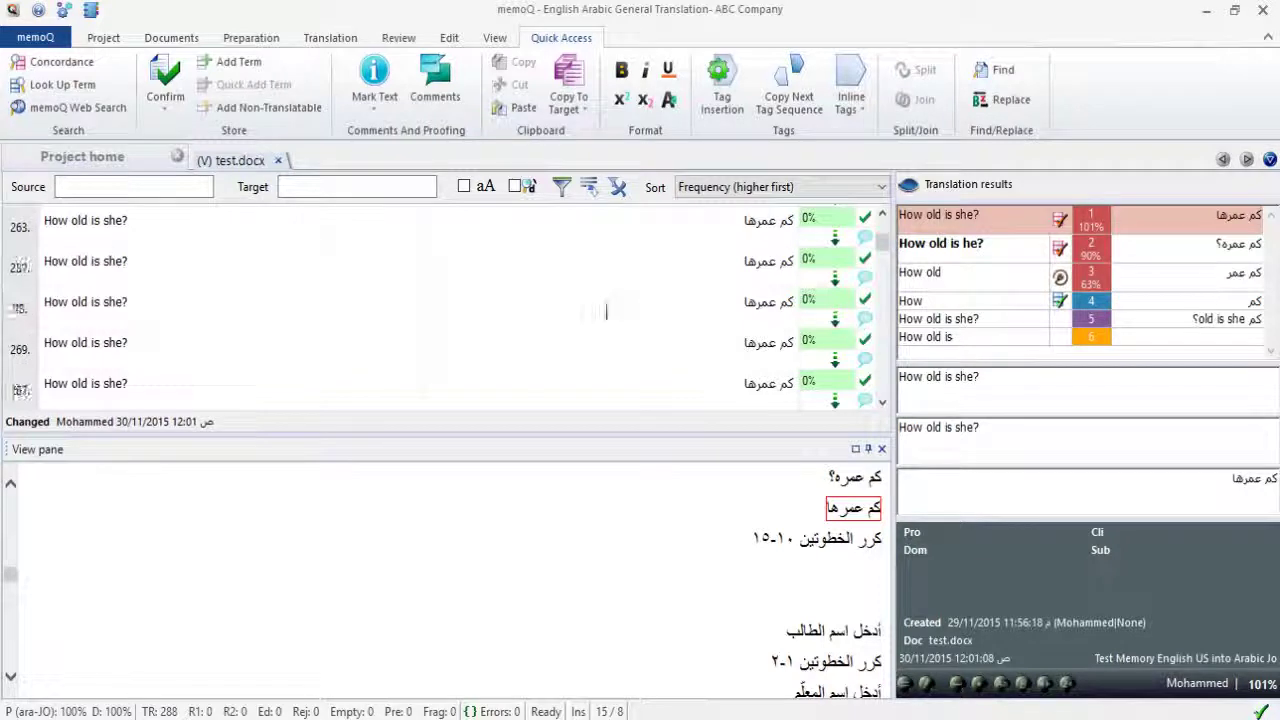
scroll(606, 311, "down", 10)
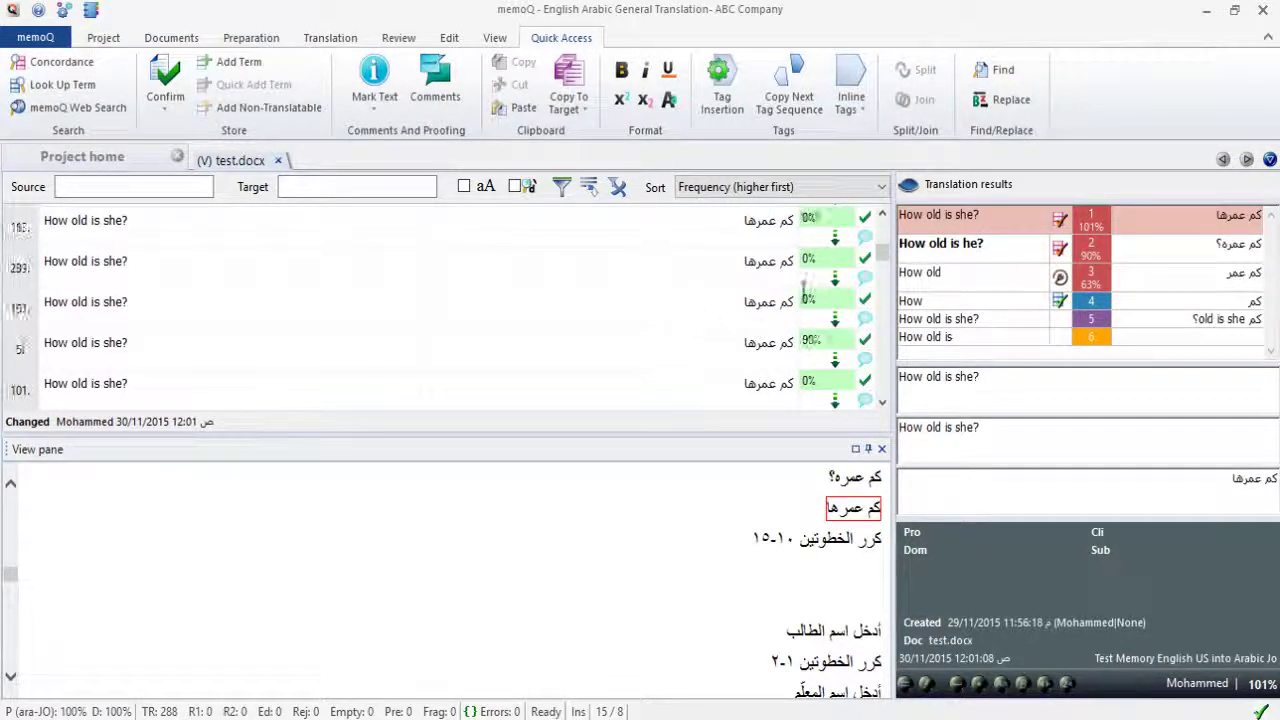
Add "Student" with its Arabic equivalent "الطالب" from segment 62 to the term base as a new entry.
scroll(770, 290, "down", 10)
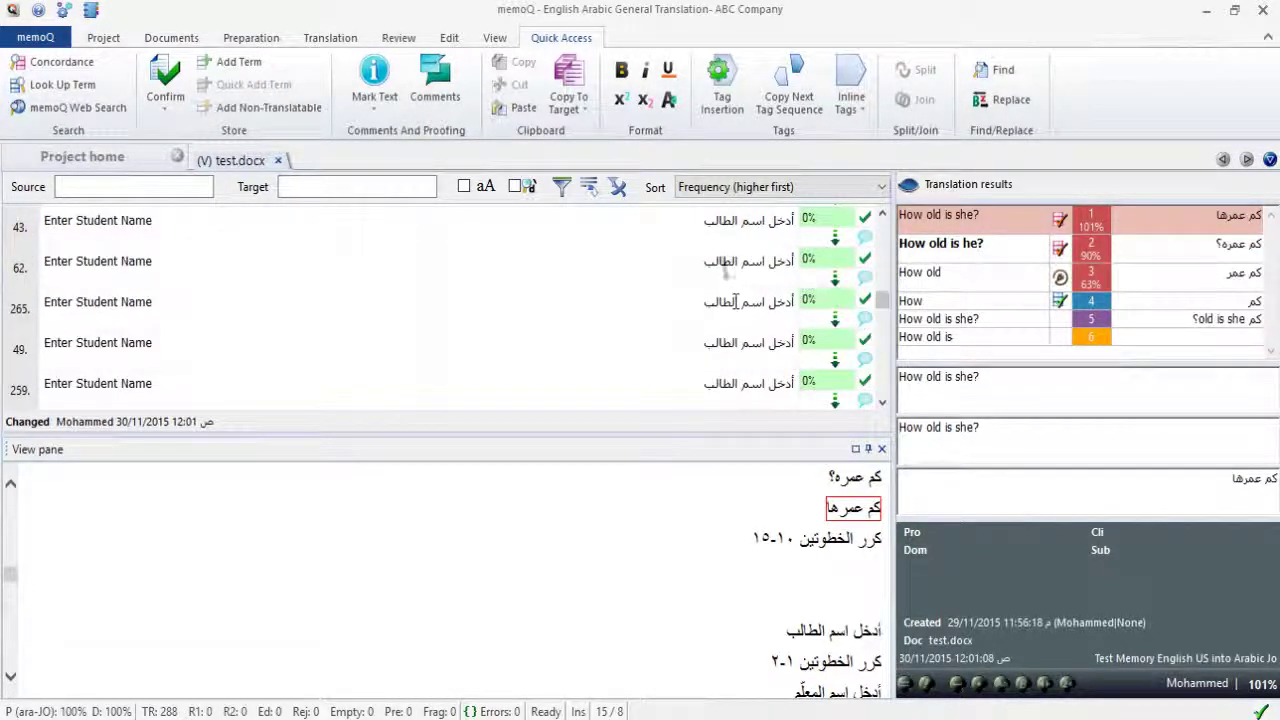
left_click(718, 262)
double_click(720, 261)
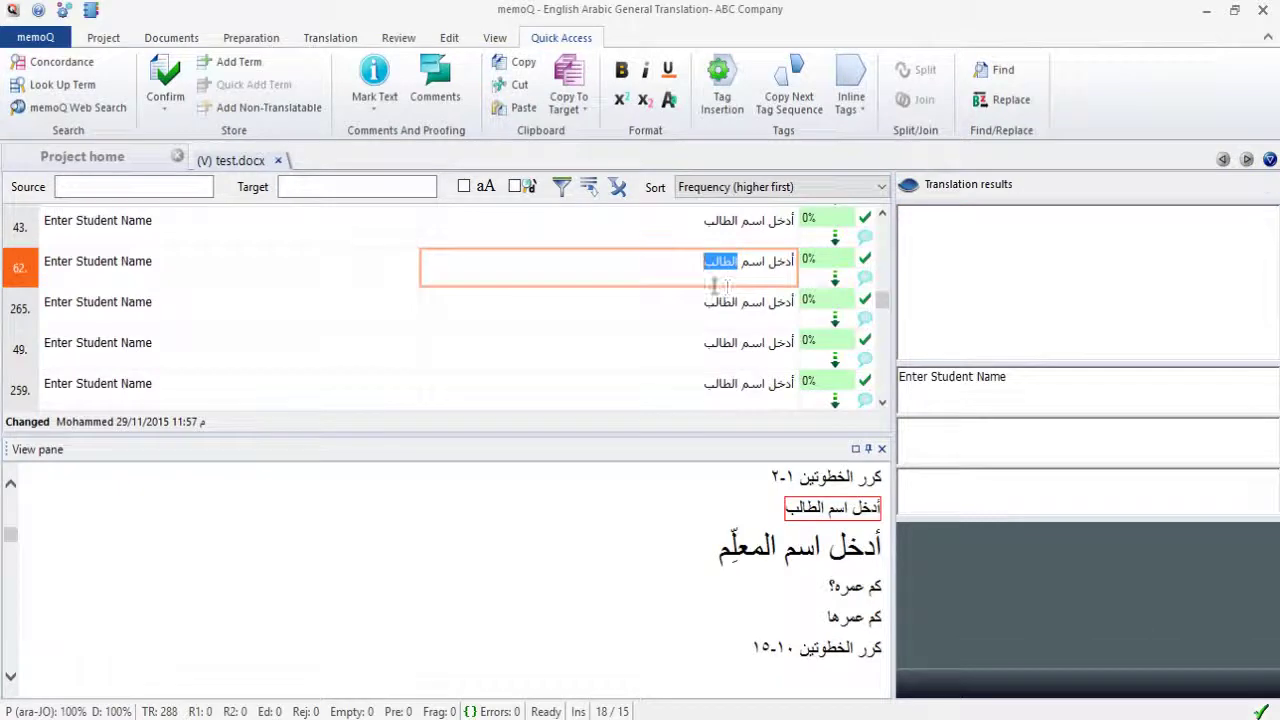
double_click(98, 262)
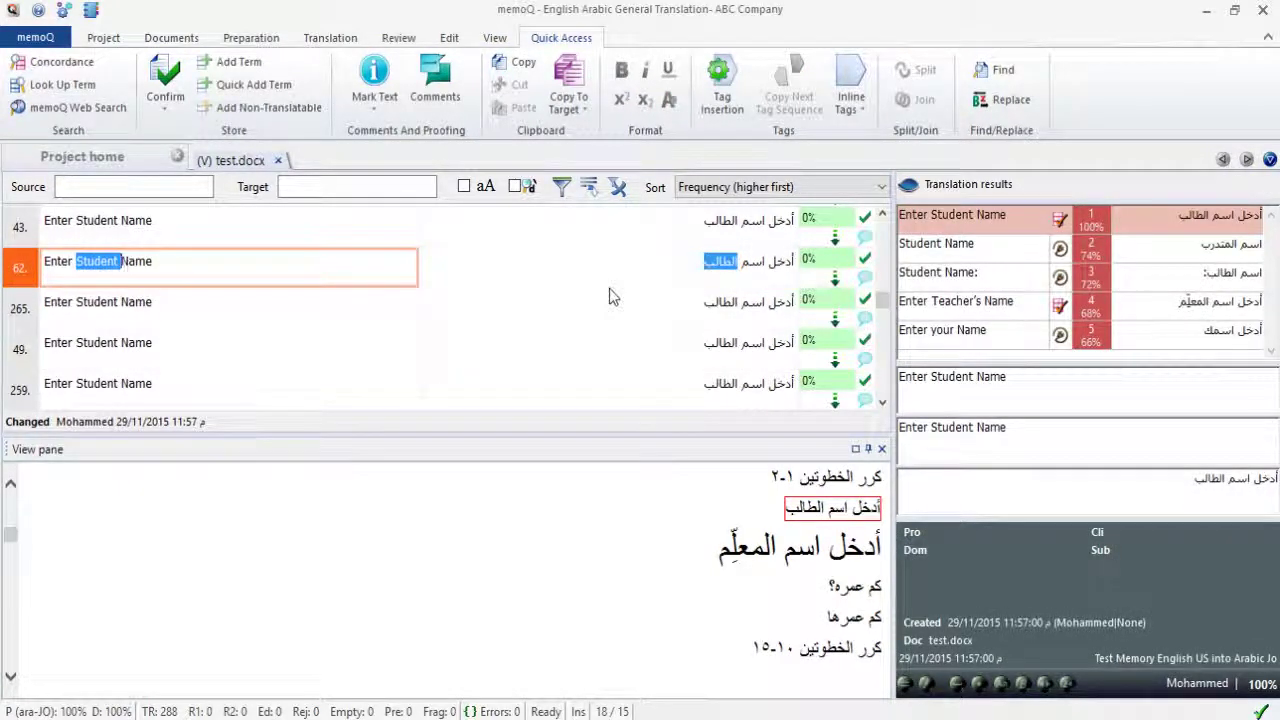
key("ctrl+e")
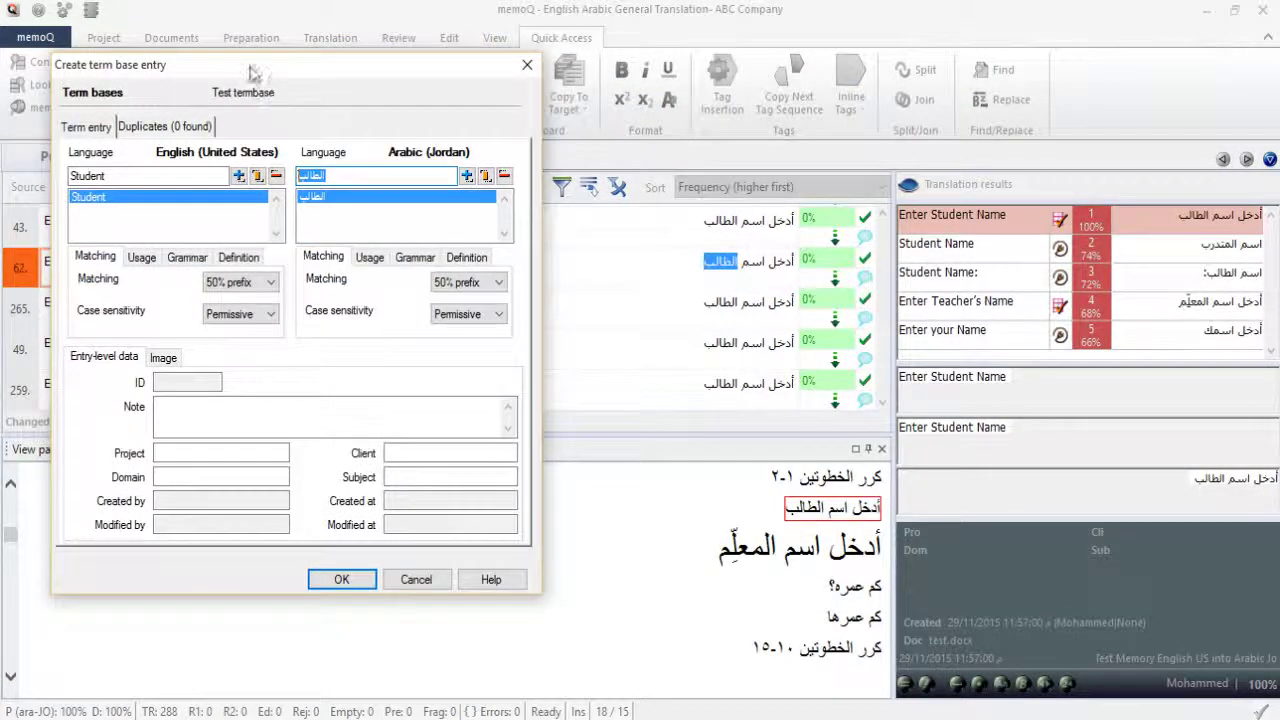
left_click_drag(253, 73, 465, 73)
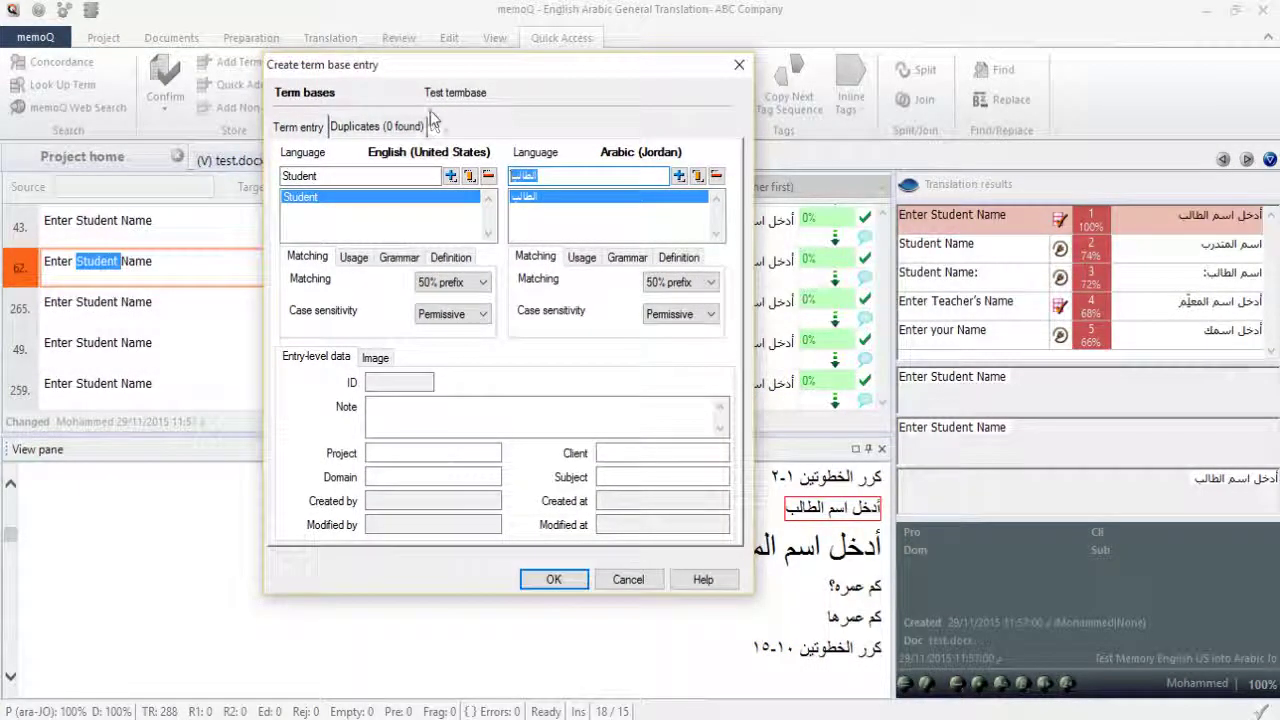
left_click(553, 579)
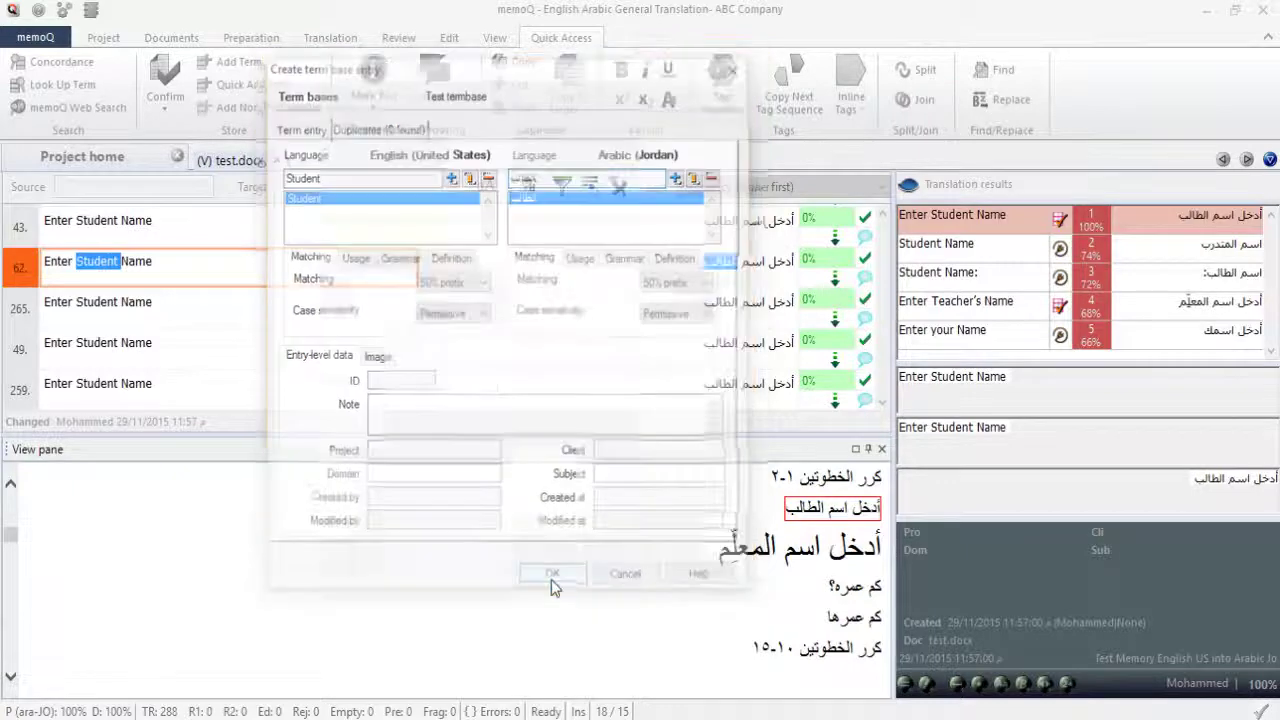
Edit the Arabic translation of segment 62, keep the wording "أدخل اسم الطالب", and confirm the segment again.
left_click(786, 262)
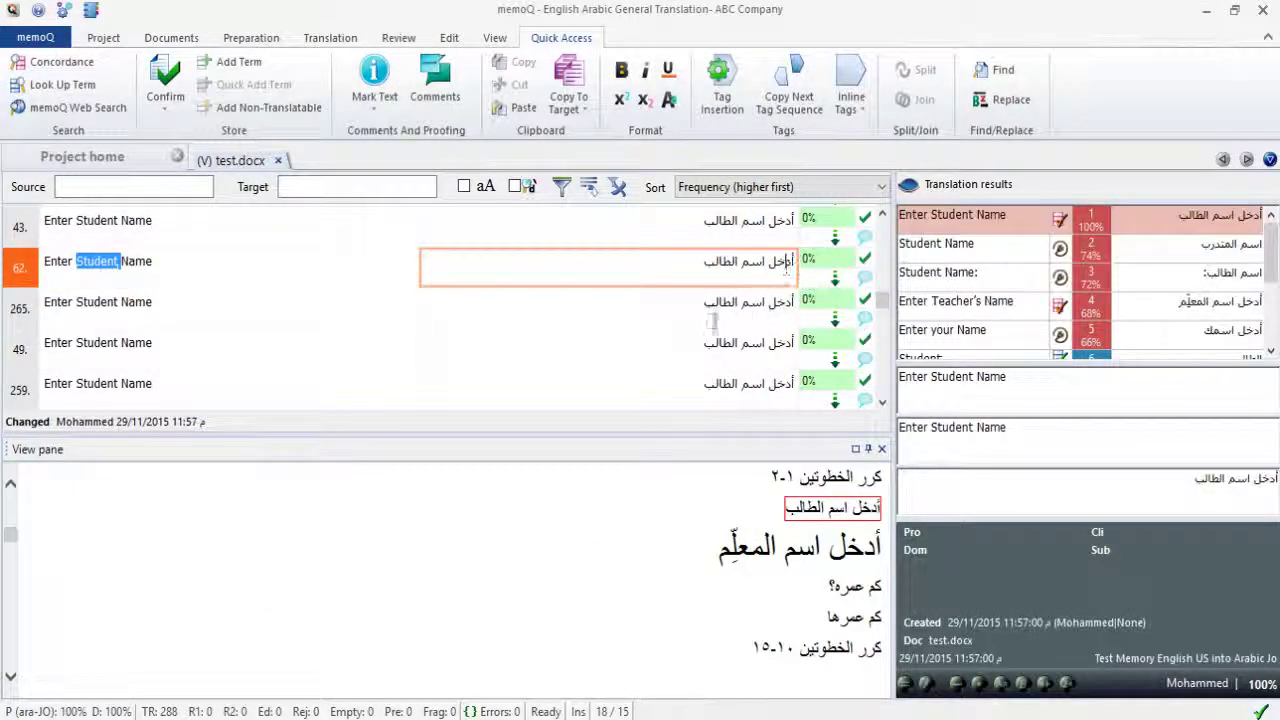
left_click(677, 263)
left_click(218, 282)
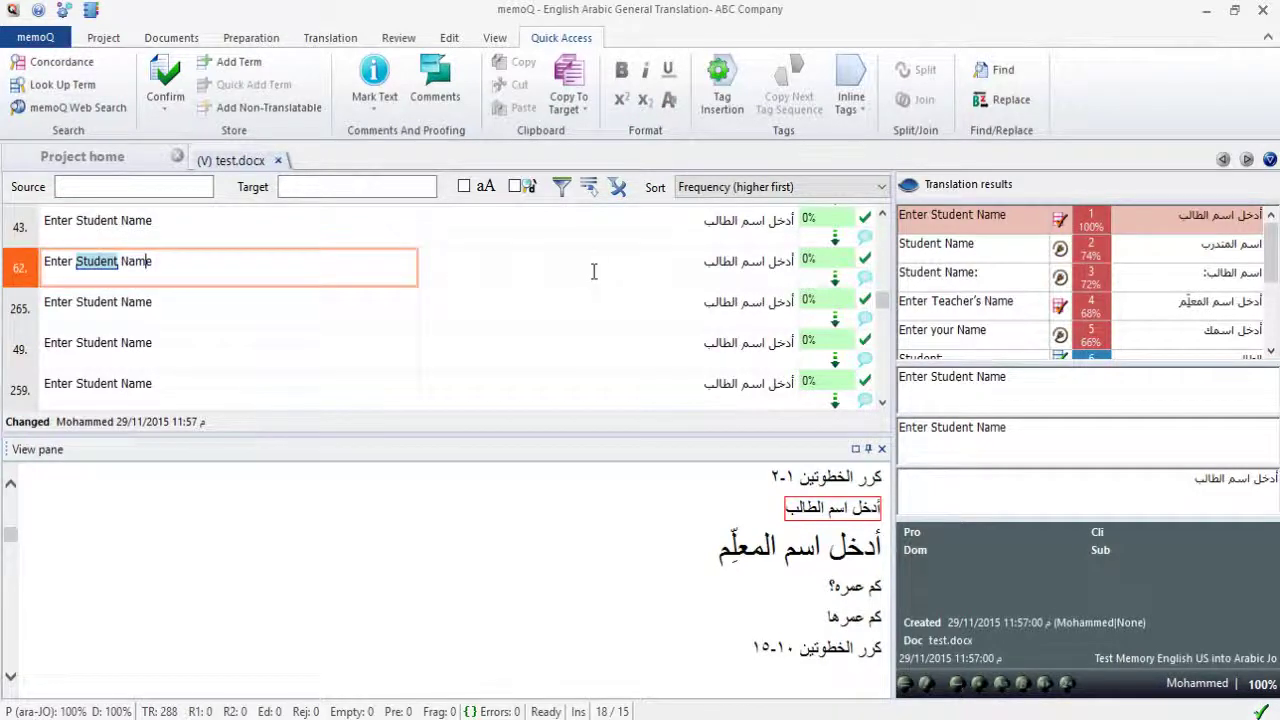
left_click(628, 274)
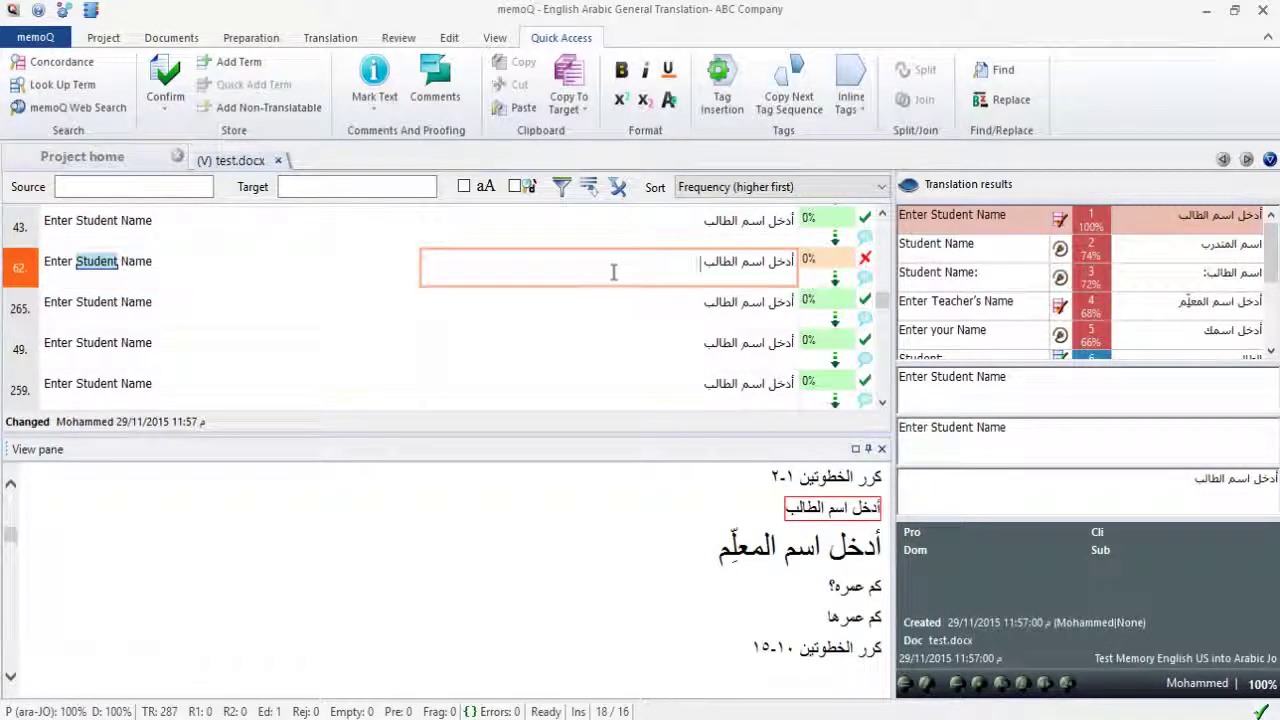
type("ا")
scroll(634, 275, "up", 2)
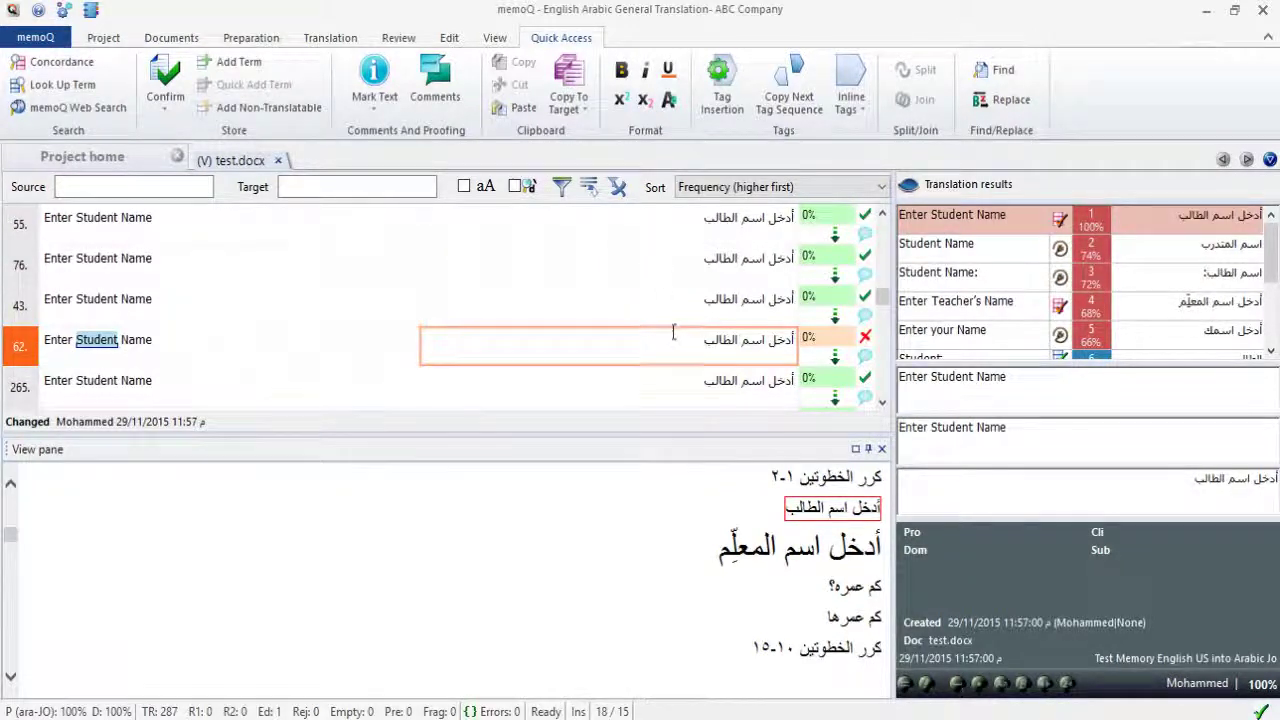
scroll(674, 334, "down", 1)
key("ctrl+Return")
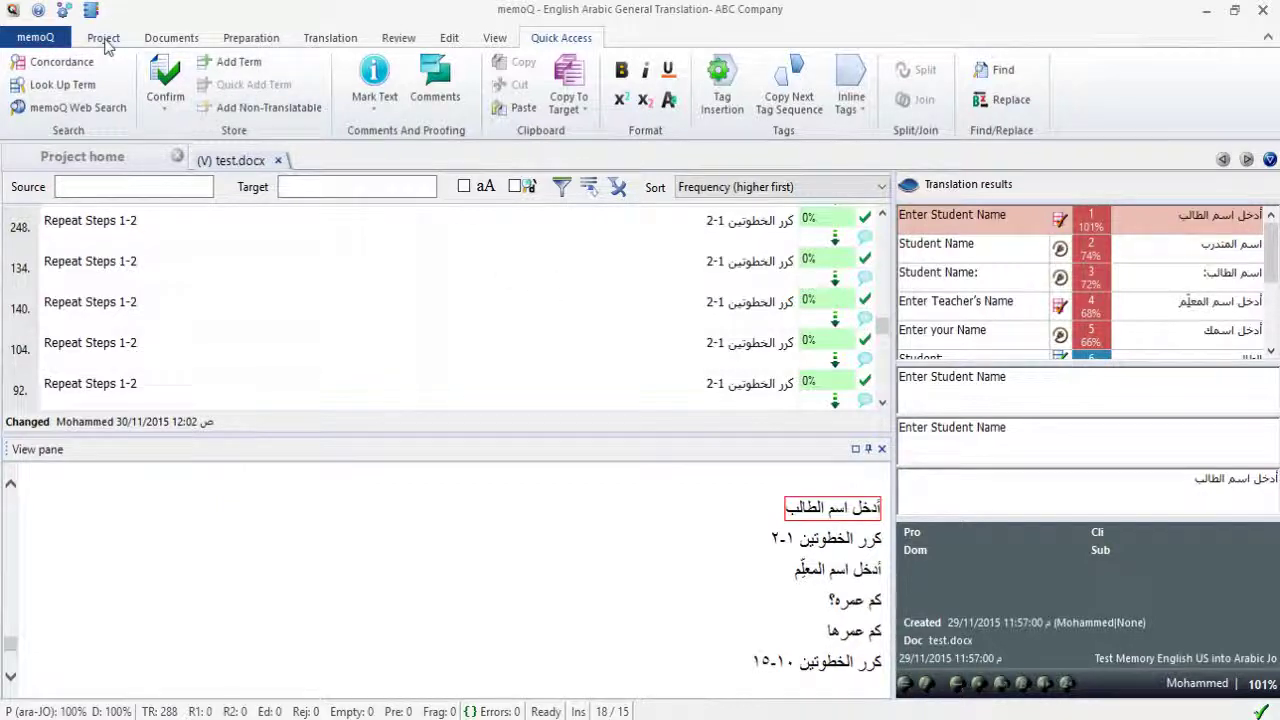
Export the translated test.docx to its stored path and open the exported file test_ara-JO in Word.
left_click(255, 38)
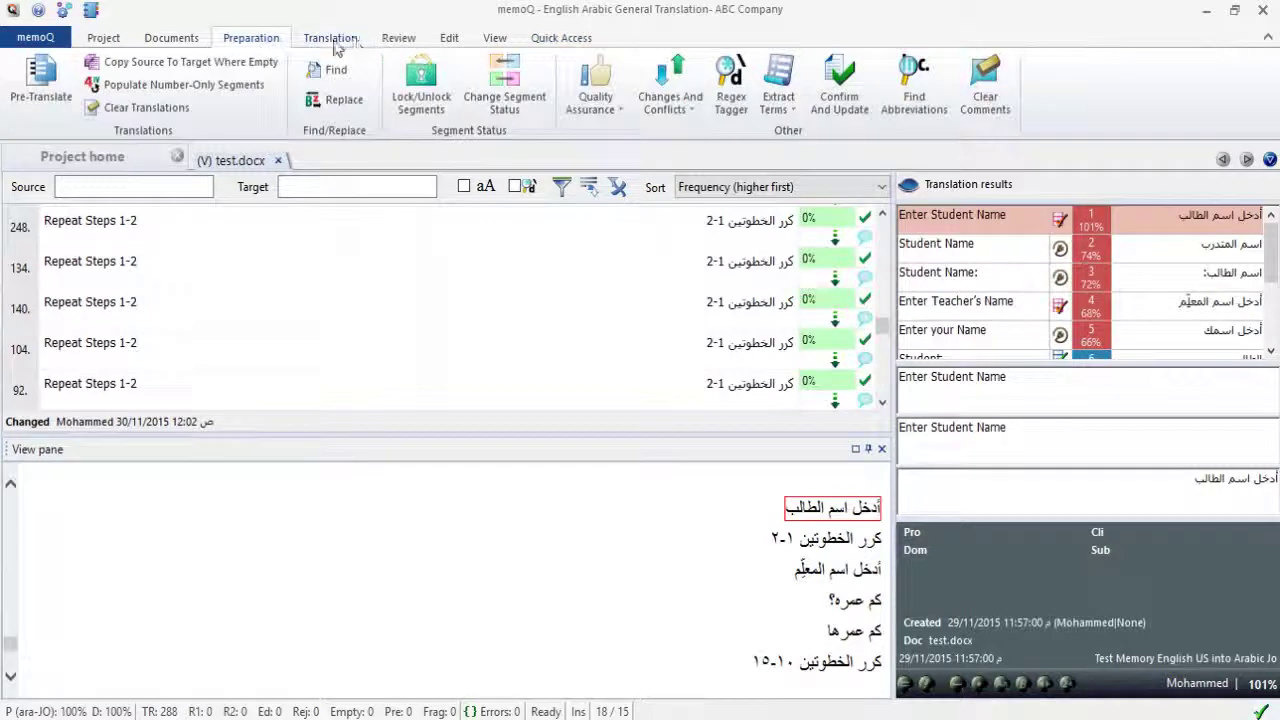
left_click(333, 38)
left_click(249, 40)
left_click(167, 40)
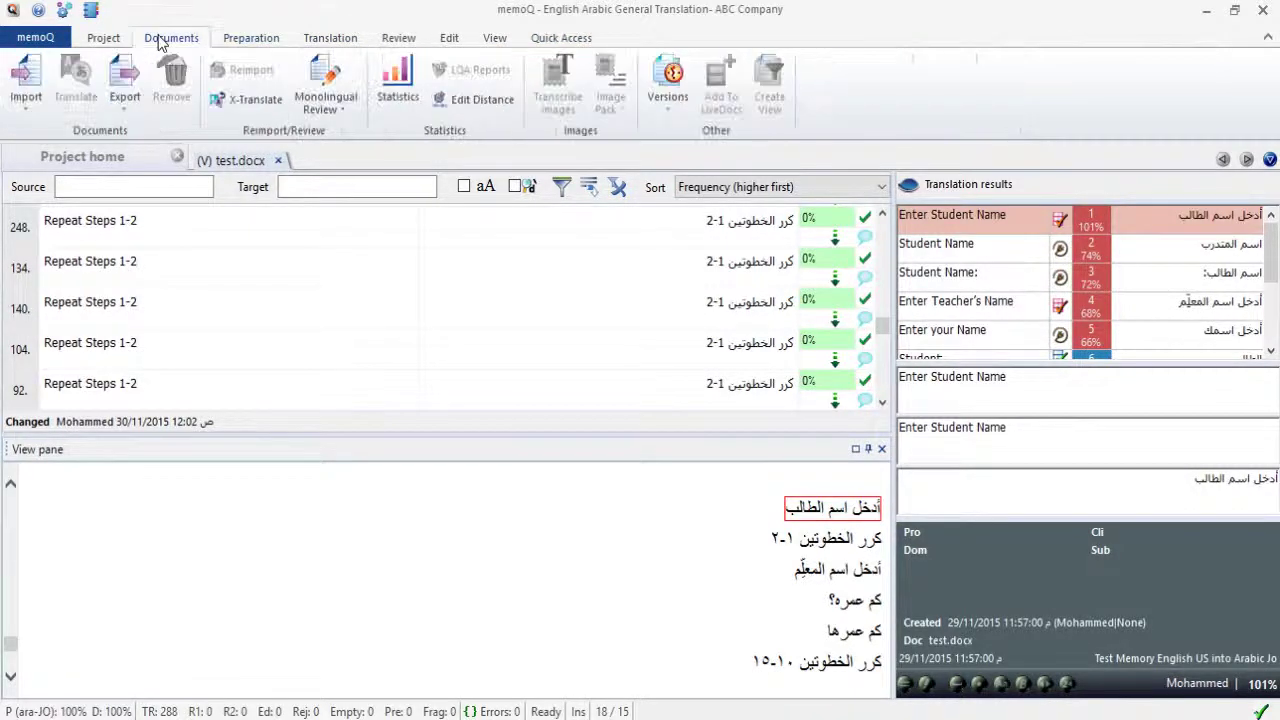
left_click(125, 98)
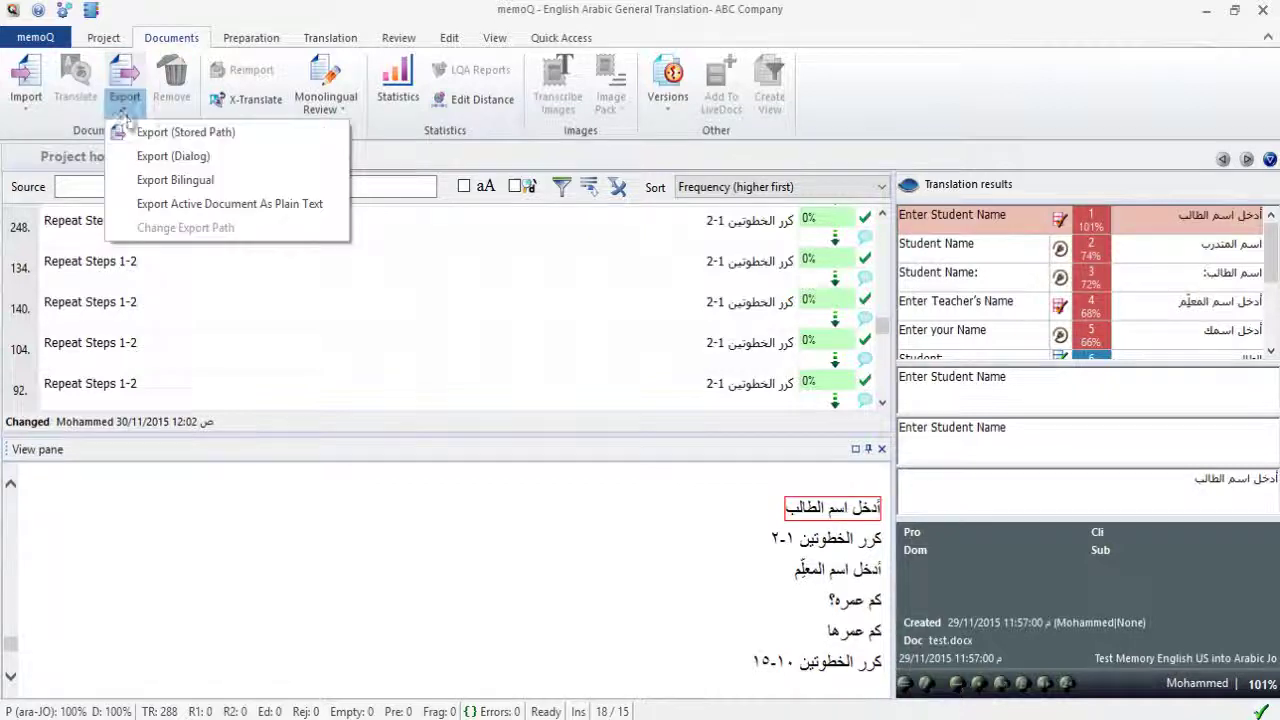
left_click(232, 133)
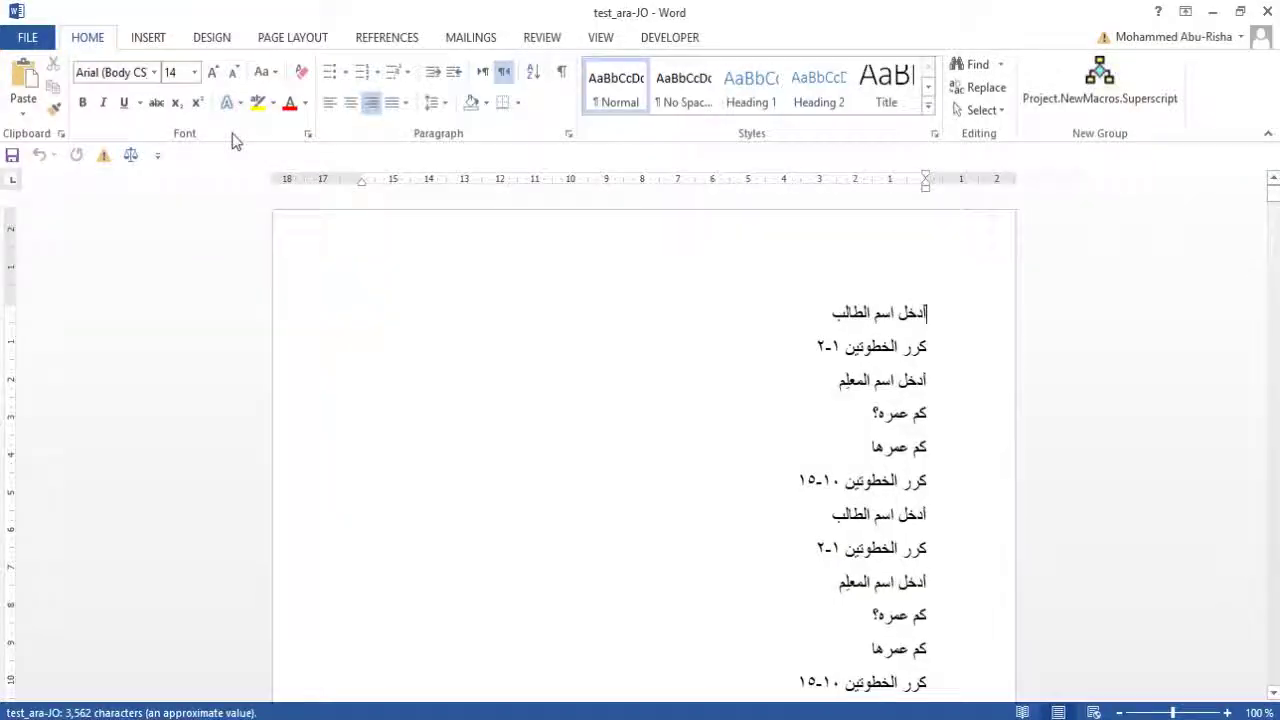
Examine the exported Arabic document, highlighting the large-font line "أدخل اسم المعلّم" on page 3 to check its formatting.
scroll(530, 347, "down", 12)
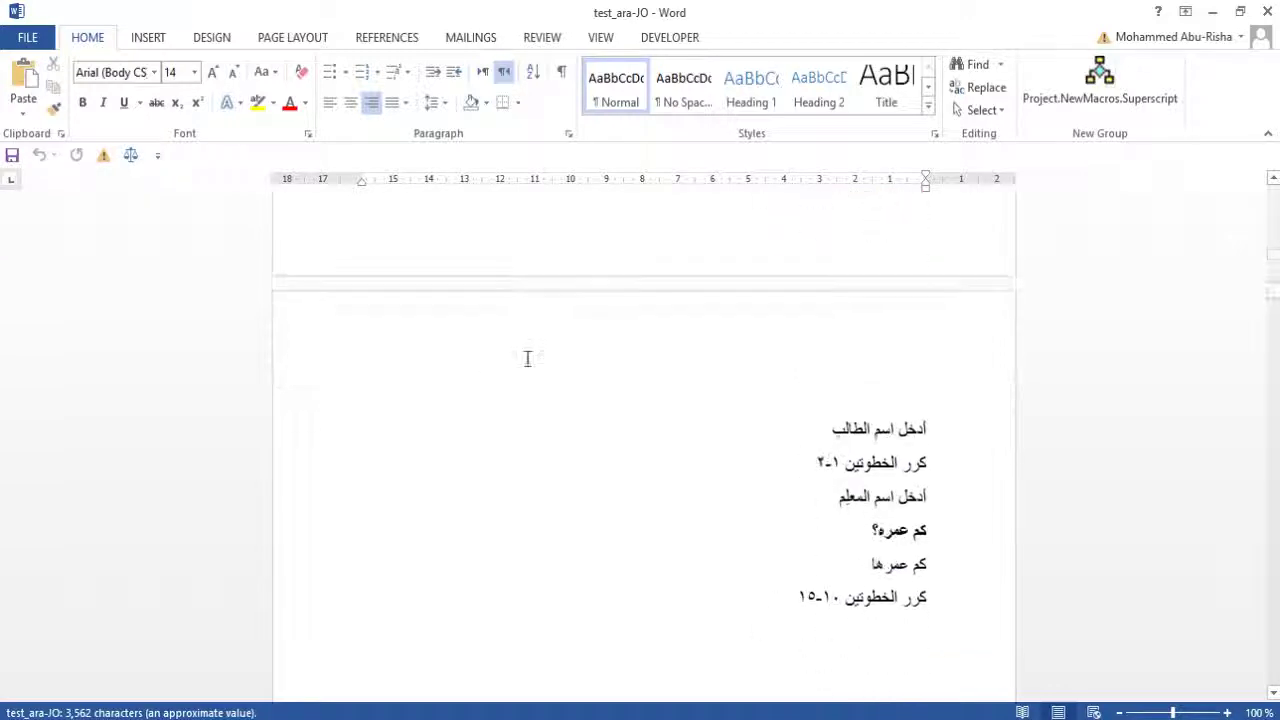
scroll(542, 372, "up", 1)
scroll(534, 371, "down", 4)
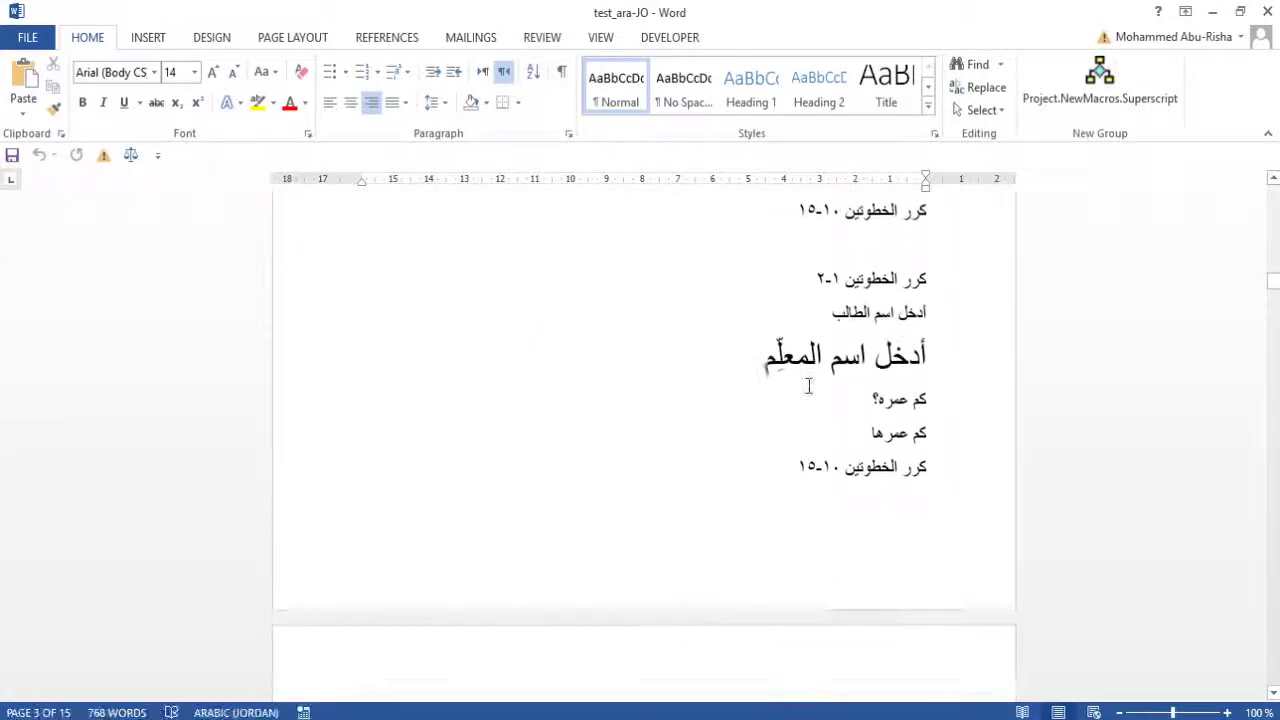
left_click_drag(765, 355, 942, 366)
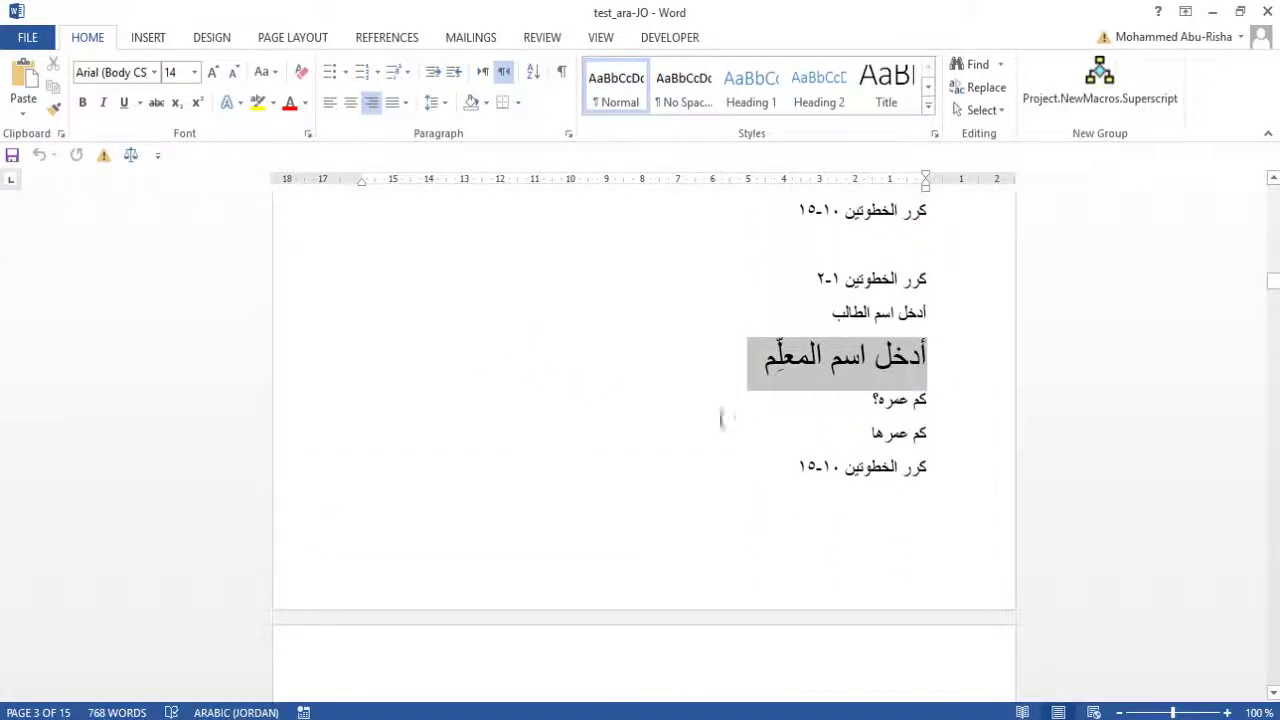
scroll(634, 386, "down", 8)
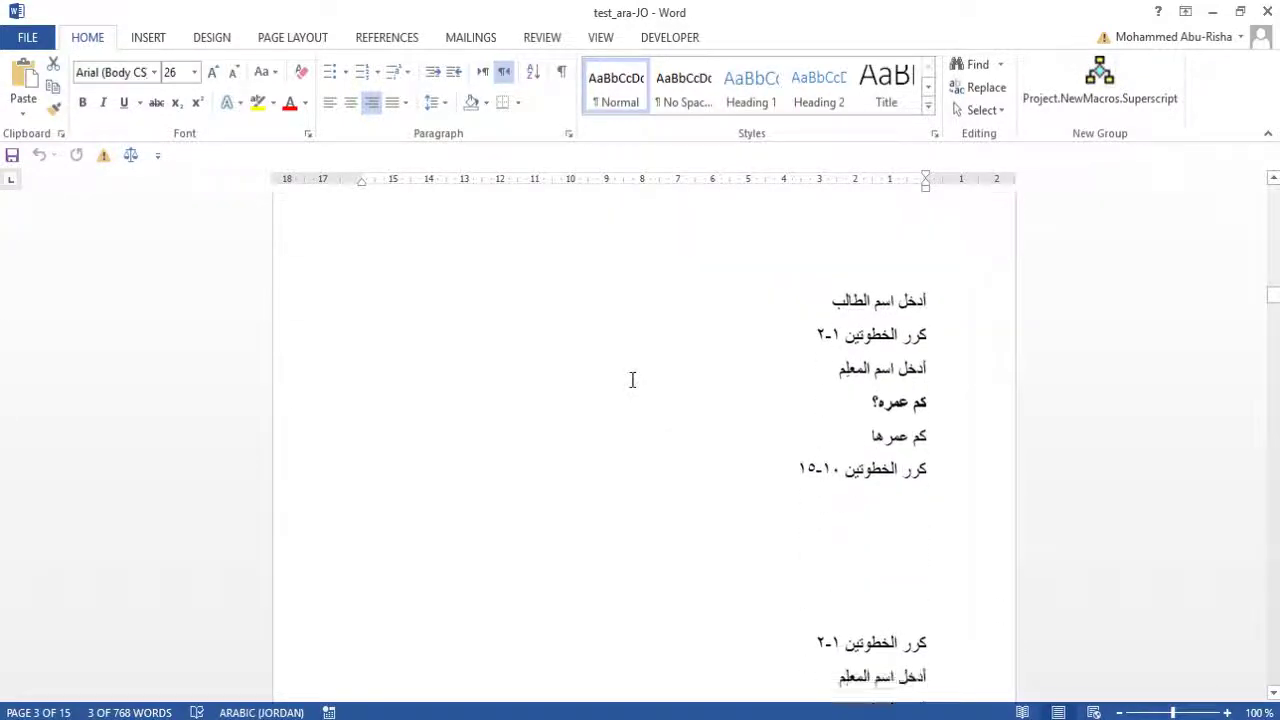
scroll(654, 330, "down", 15)
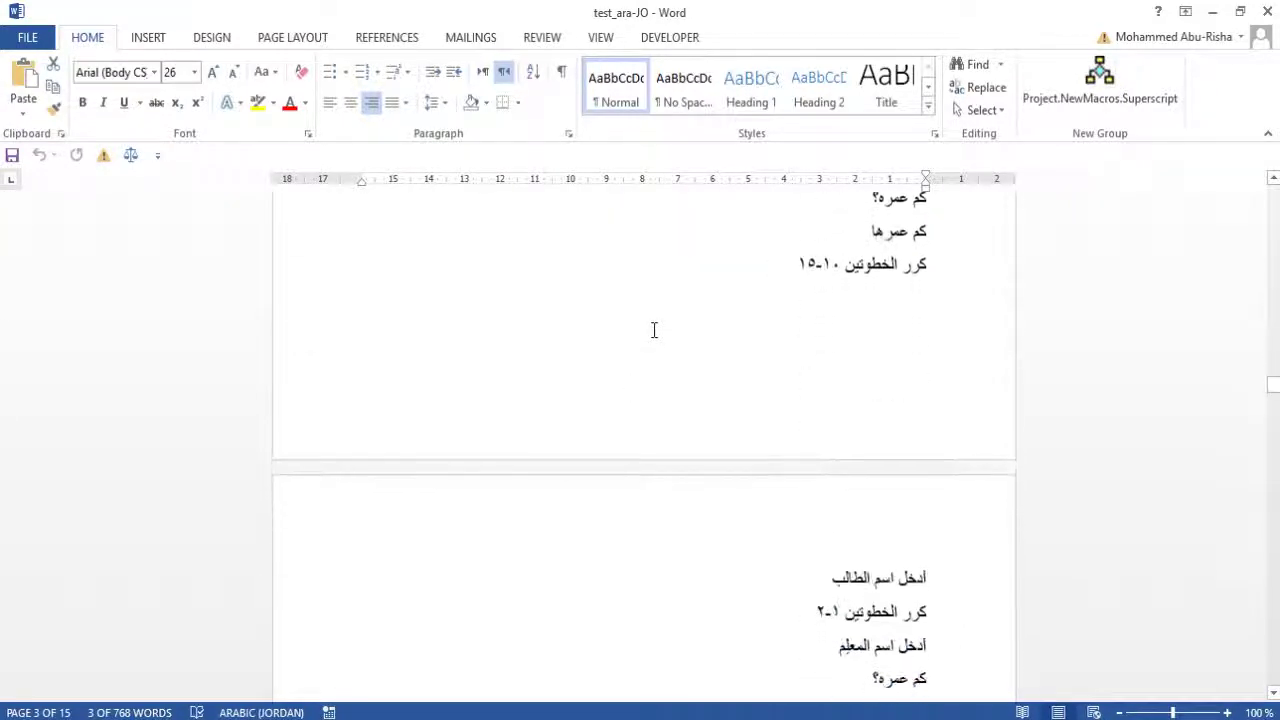
scroll(654, 330, "down", 18)
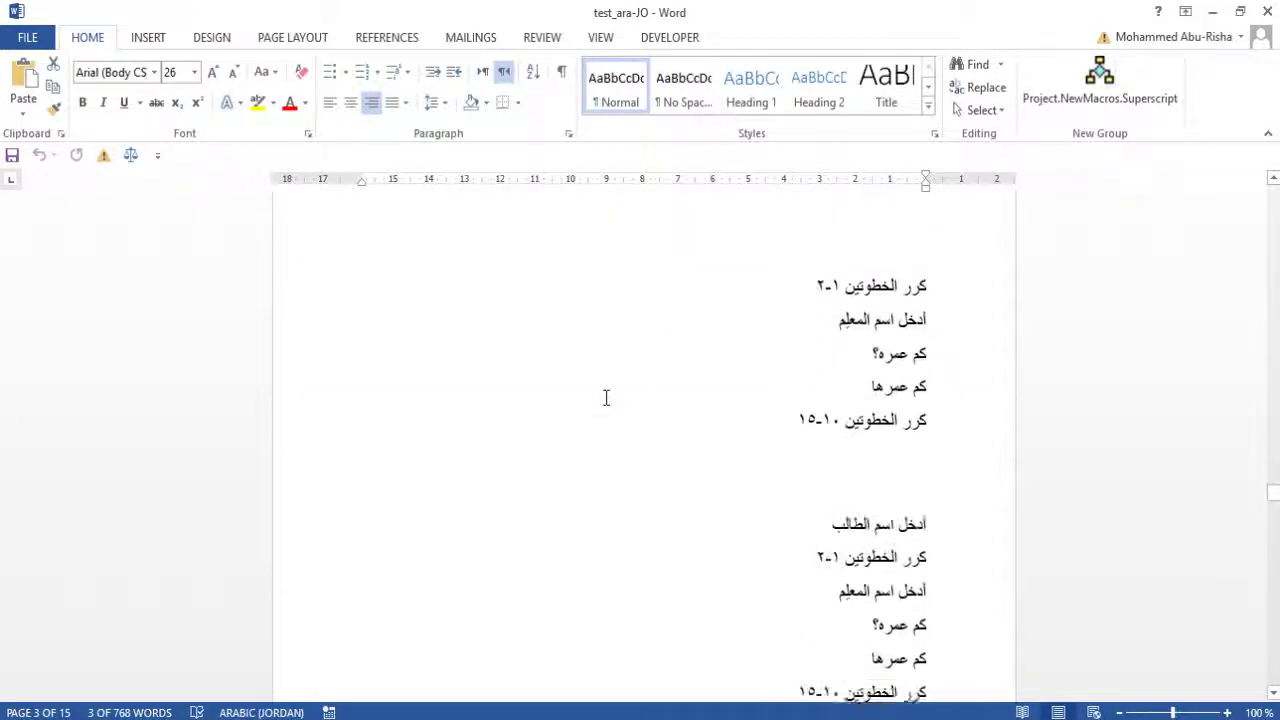
scroll(785, 330, "down", 16)
Compare the red line "أدخل اسم الطالب" on page 2 with the black line of the same wording above it.
left_click(783, 367)
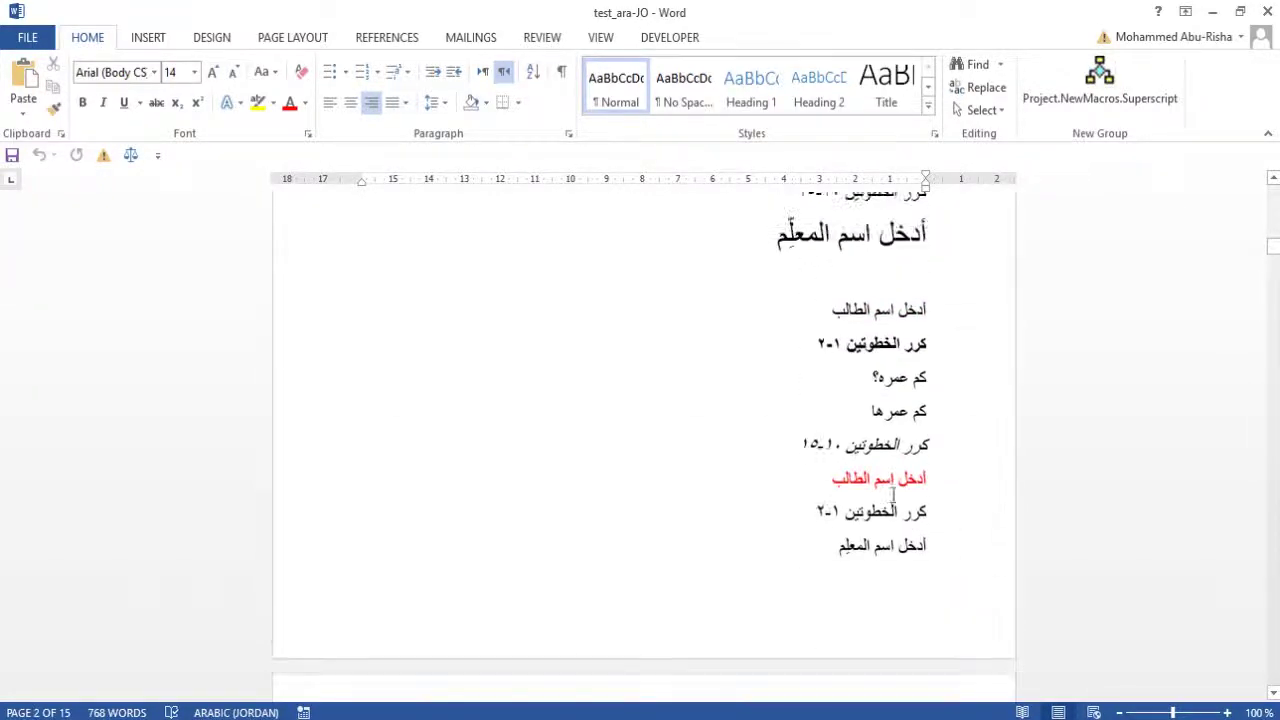
double_click(891, 488)
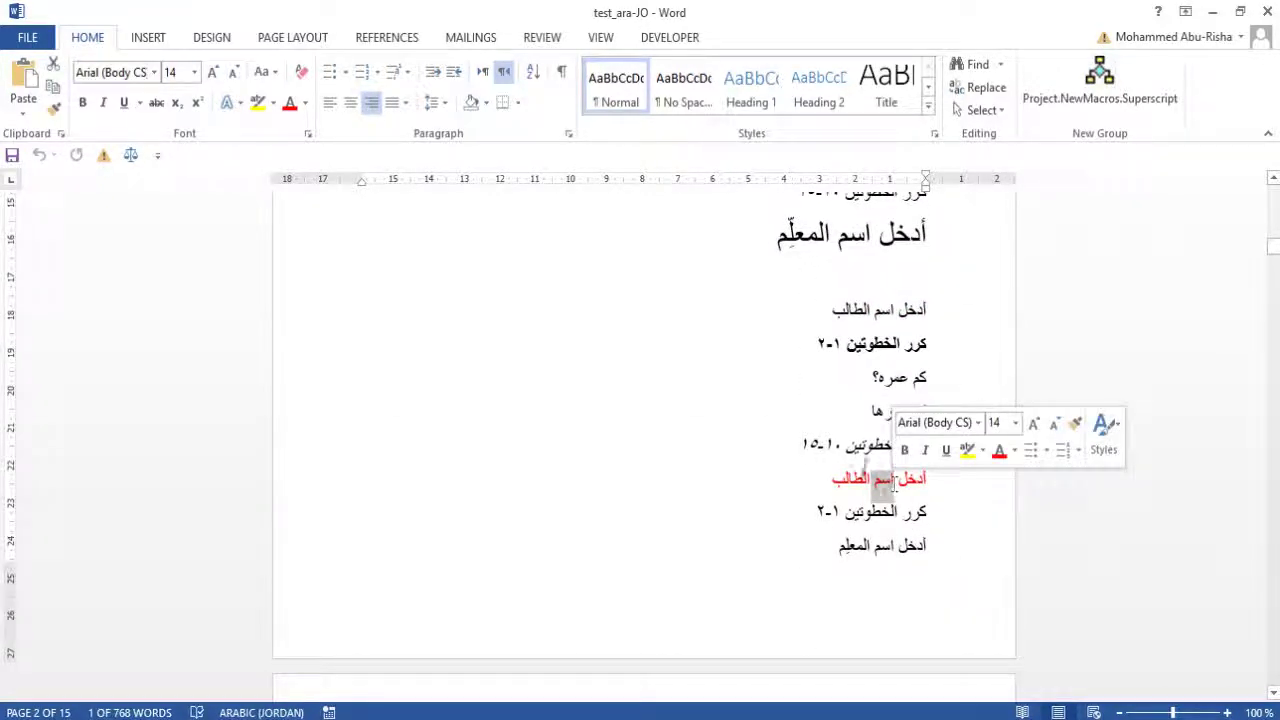
triple_click(850, 490)
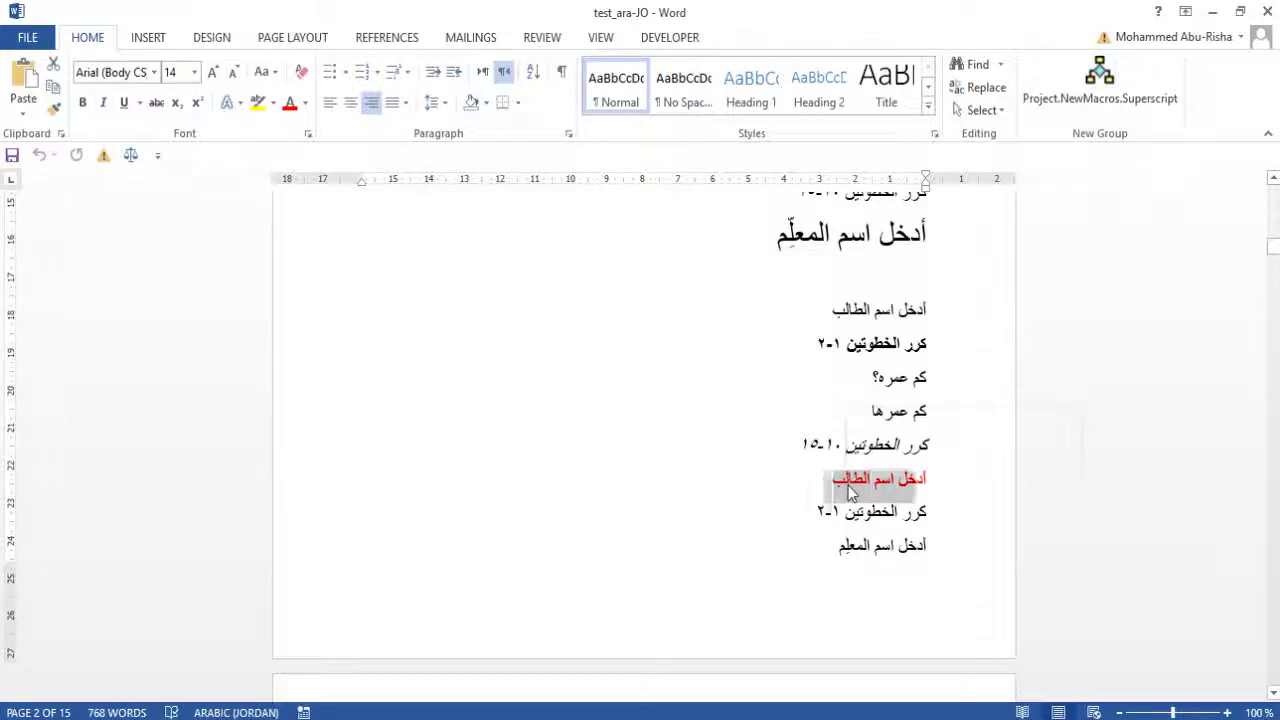
double_click(850, 312)
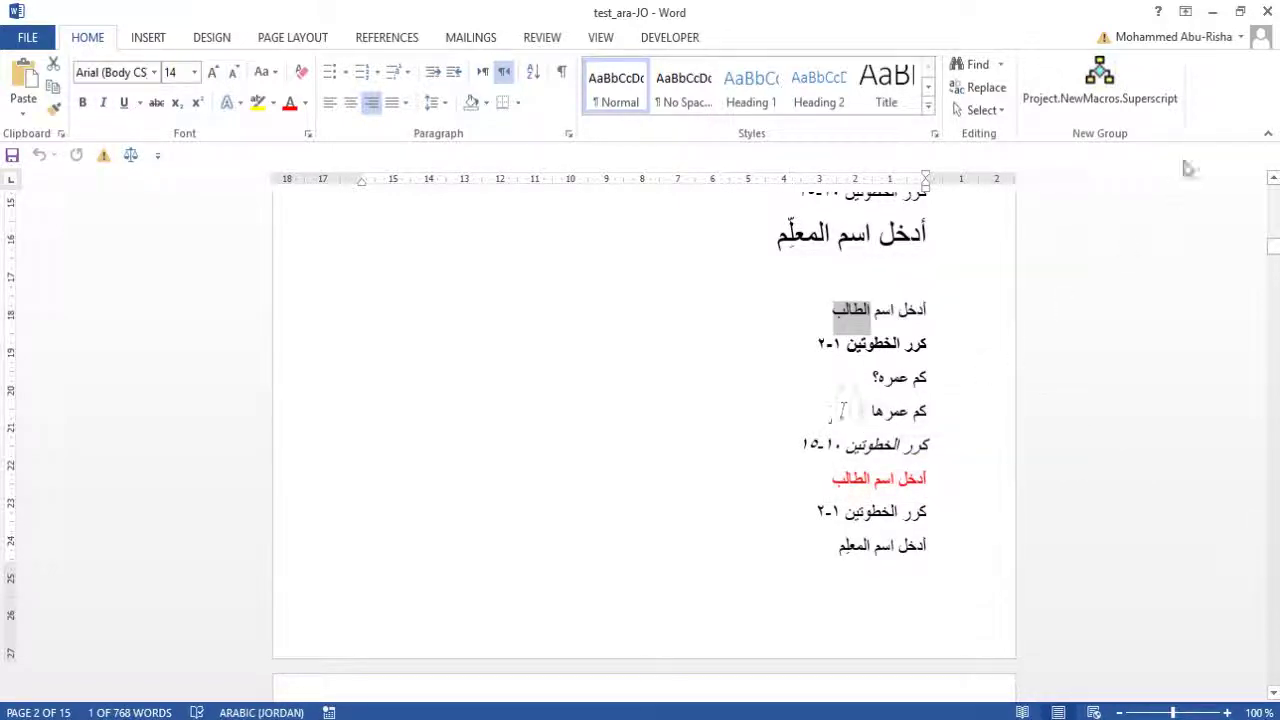
Close the exported Word document and show the desktop.
left_click(1267, 11)
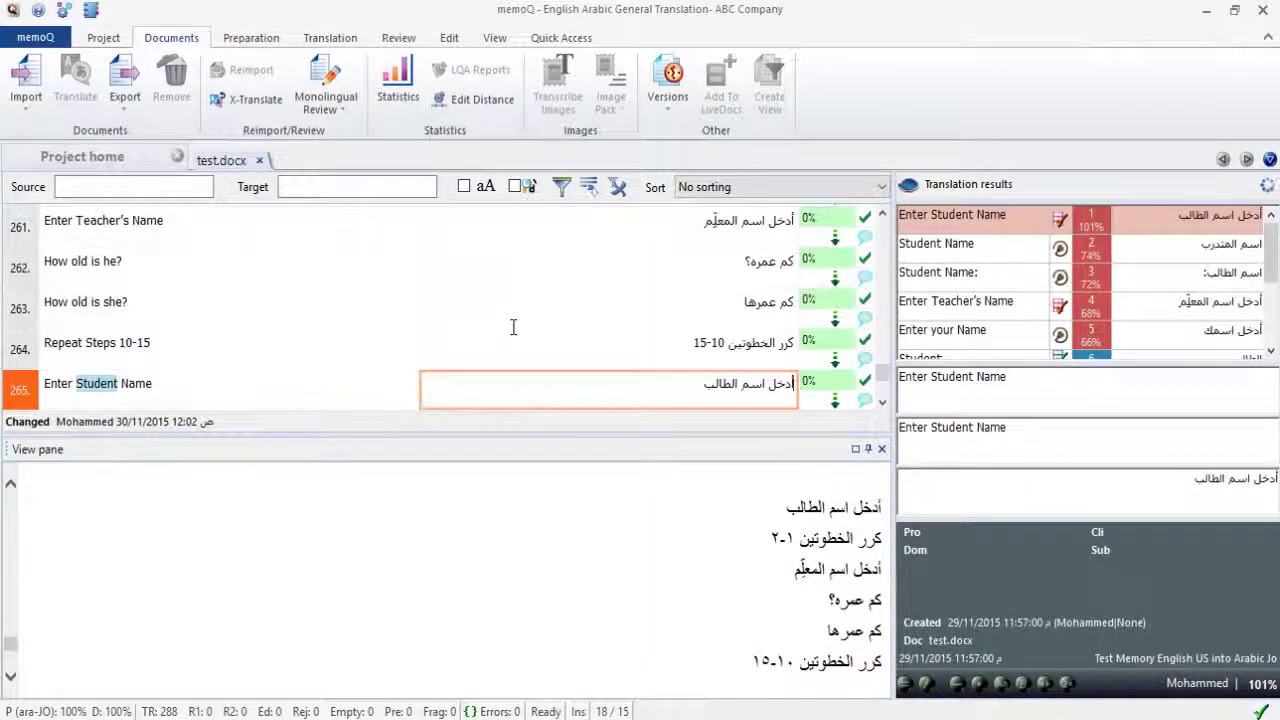
key("super+d")
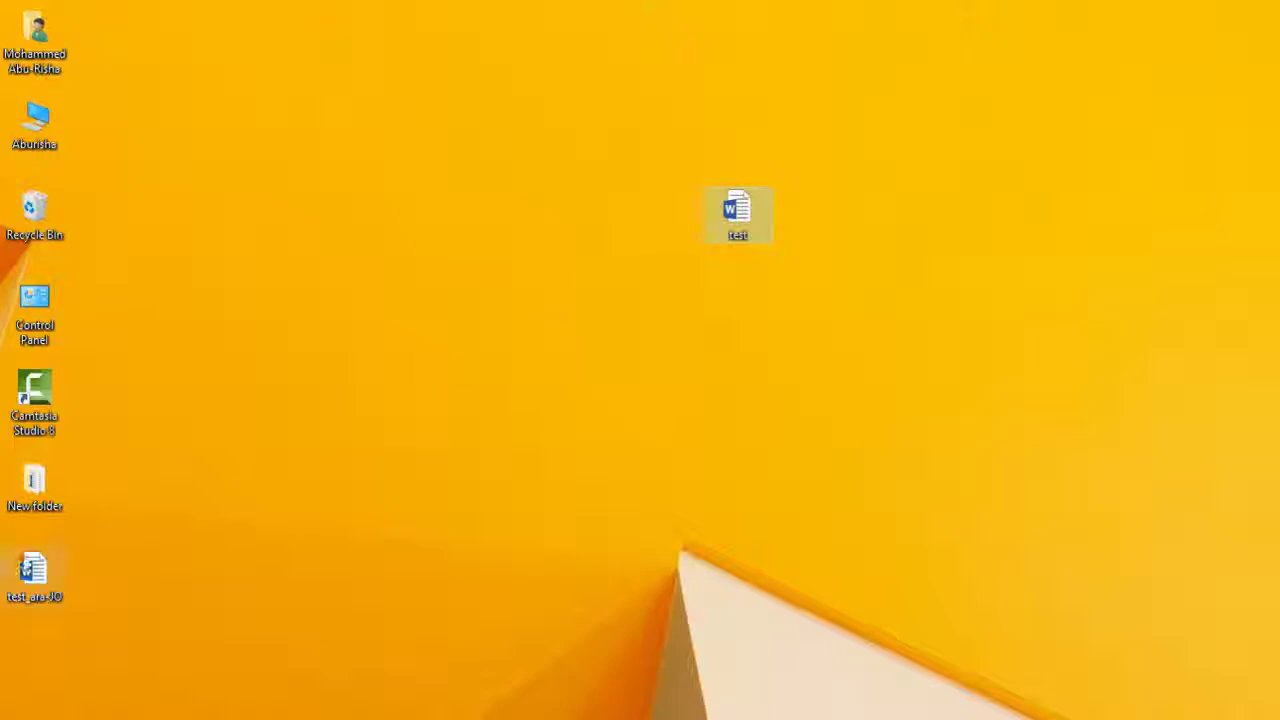
Delete the exported test_ara-JO file from the desktop and close the open test.docx translation in memoQ.
left_click_drag(33, 568, 948, 392)
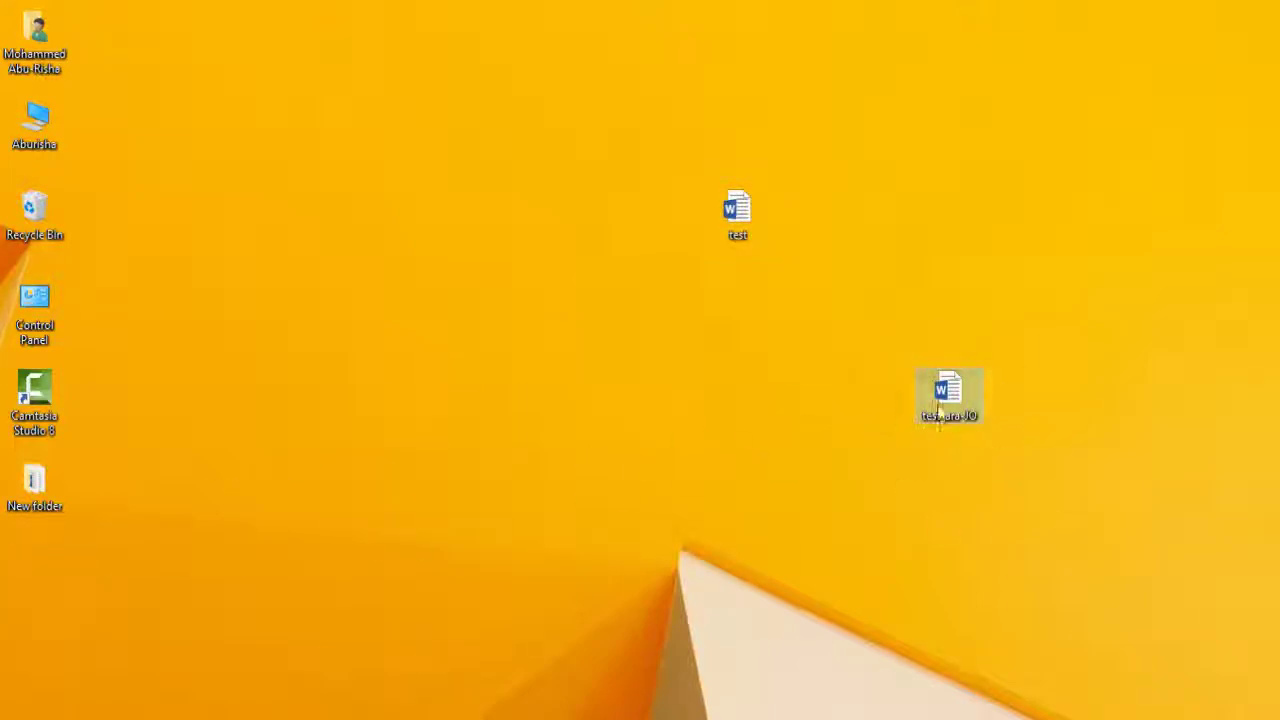
key("Delete")
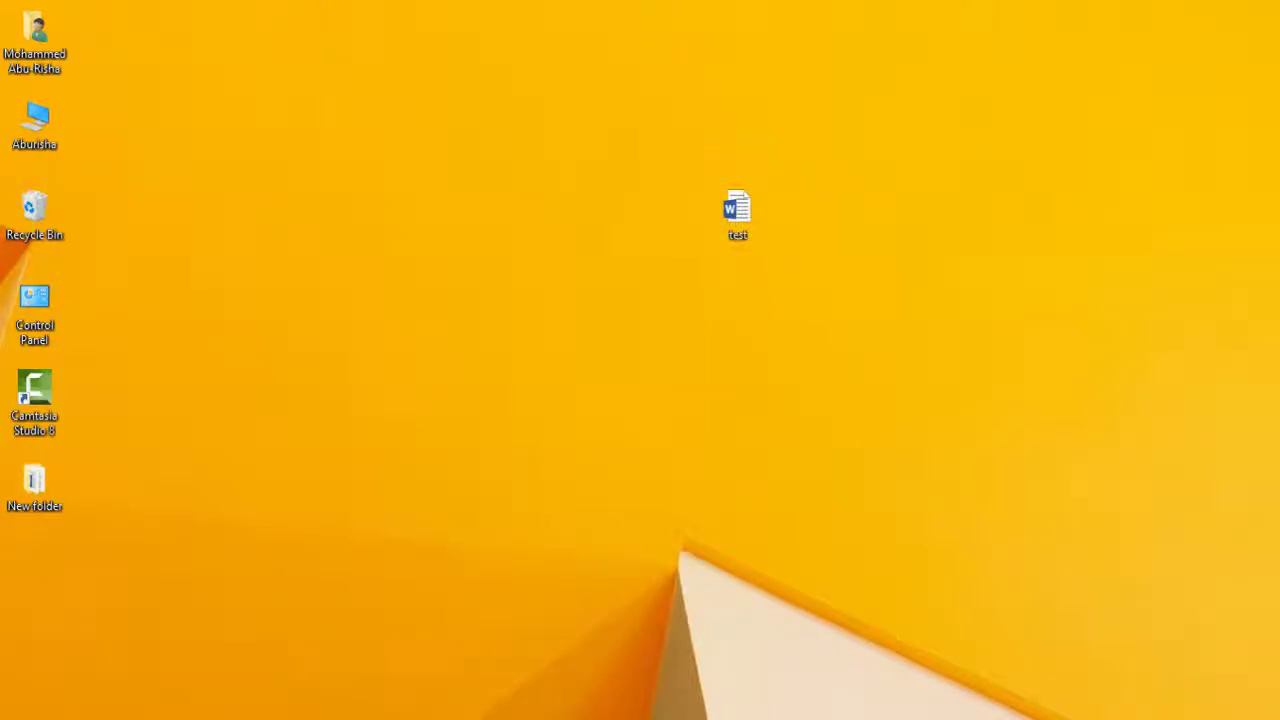
left_click(343, 715)
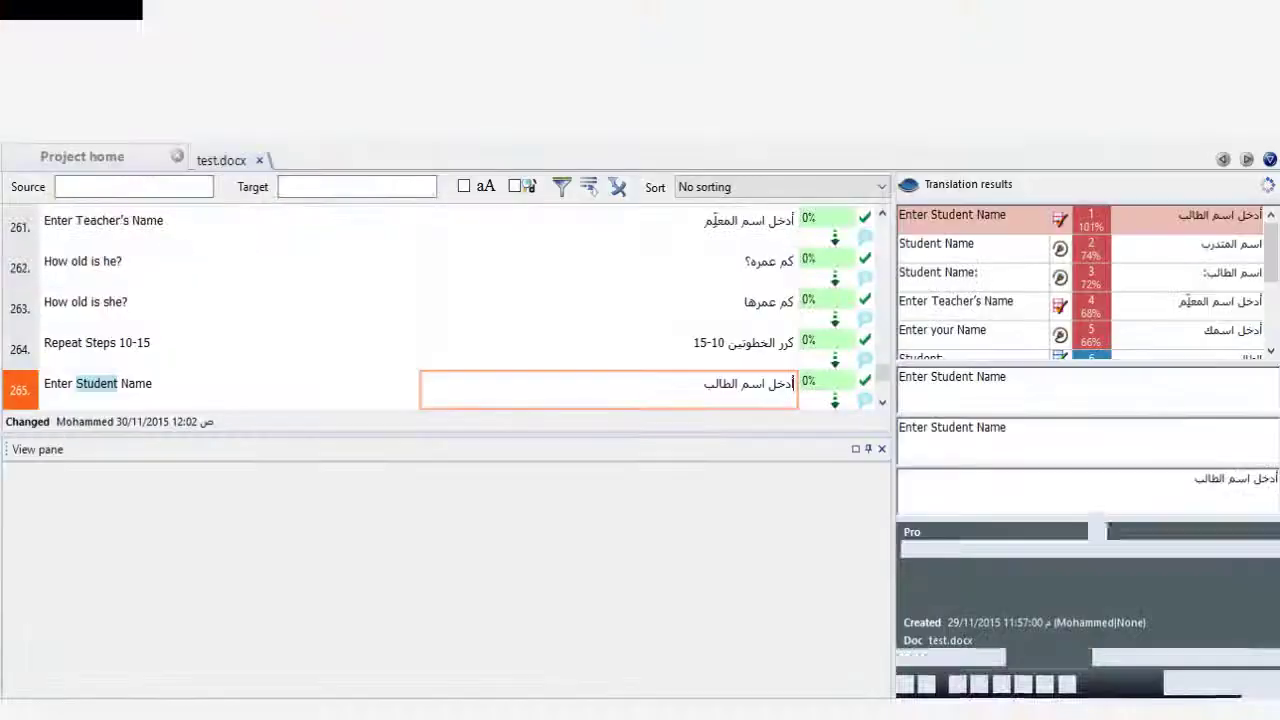
left_click(259, 160)
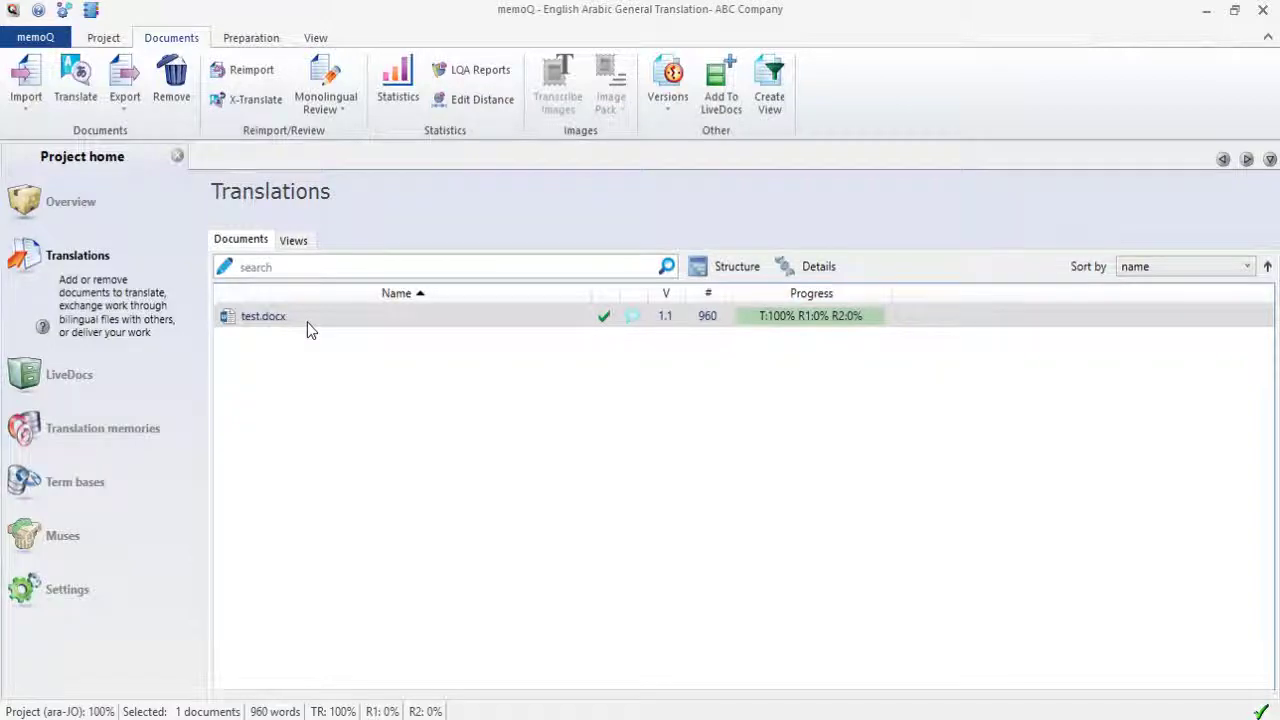
Open the MemoQ folder on Local Disk (G:) from the desktop.
key("super+d")
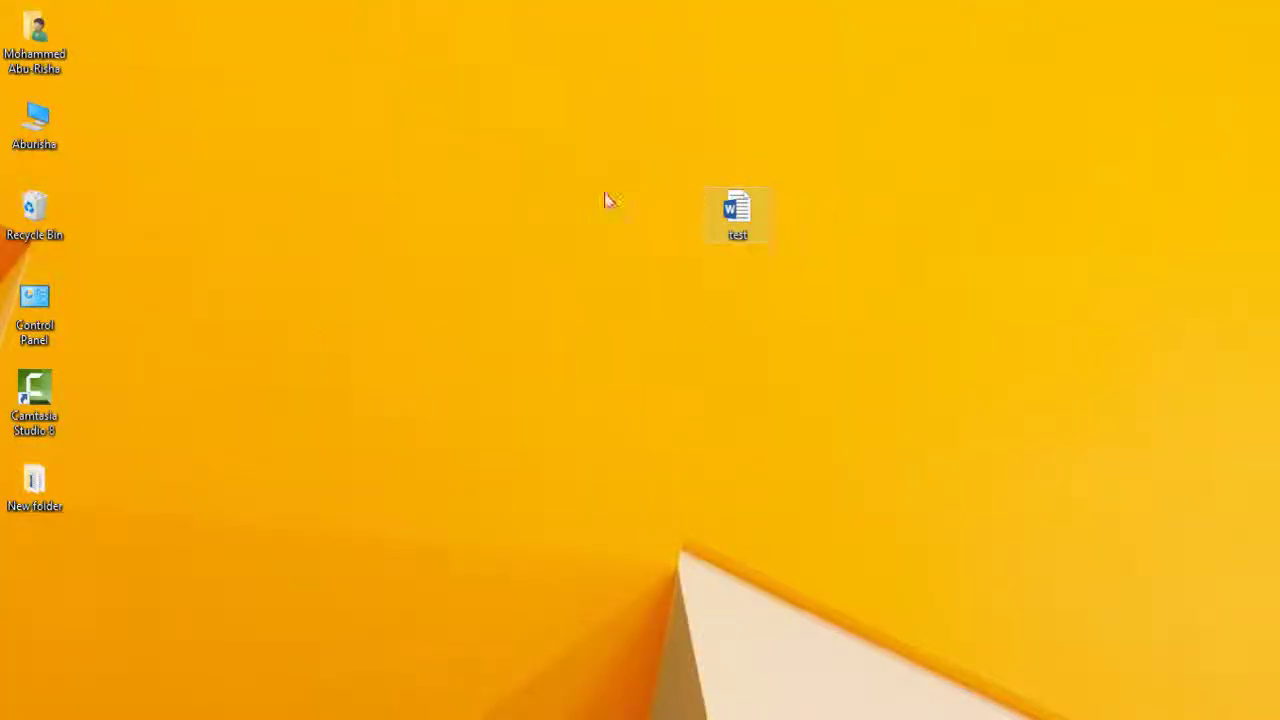
double_click(33, 125)
scroll(900, 400, "down", 5)
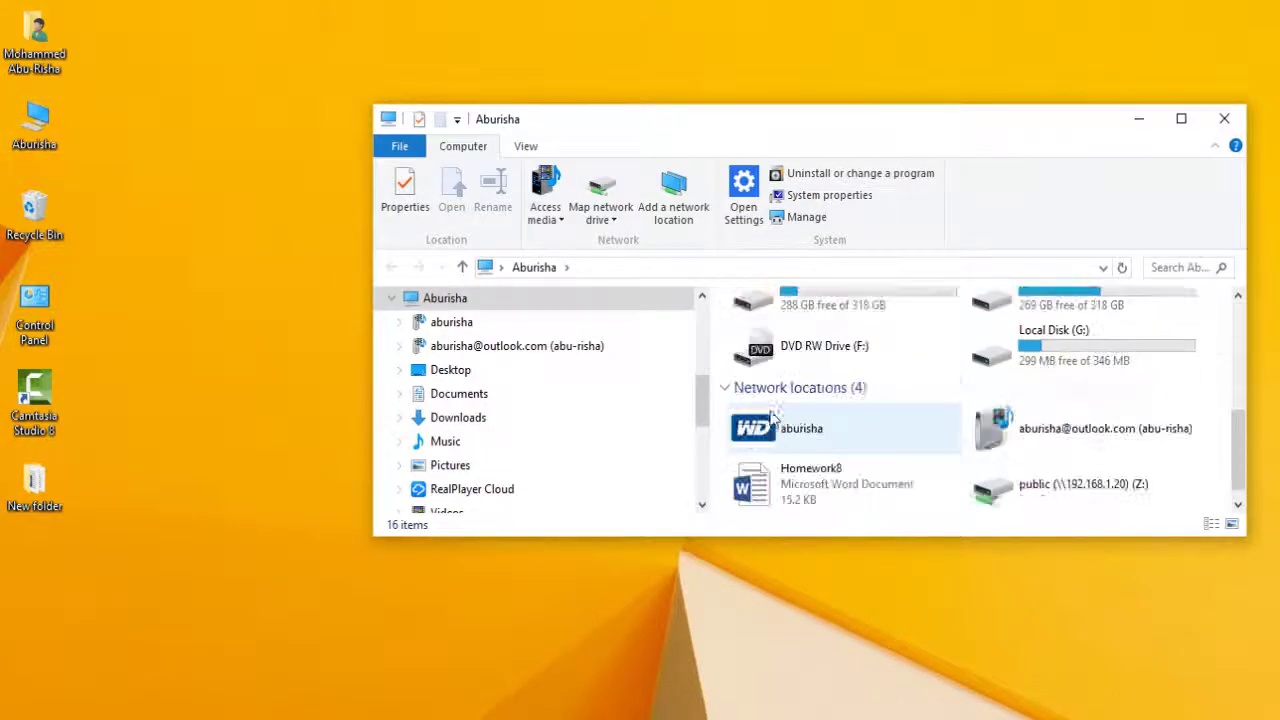
double_click(1103, 350)
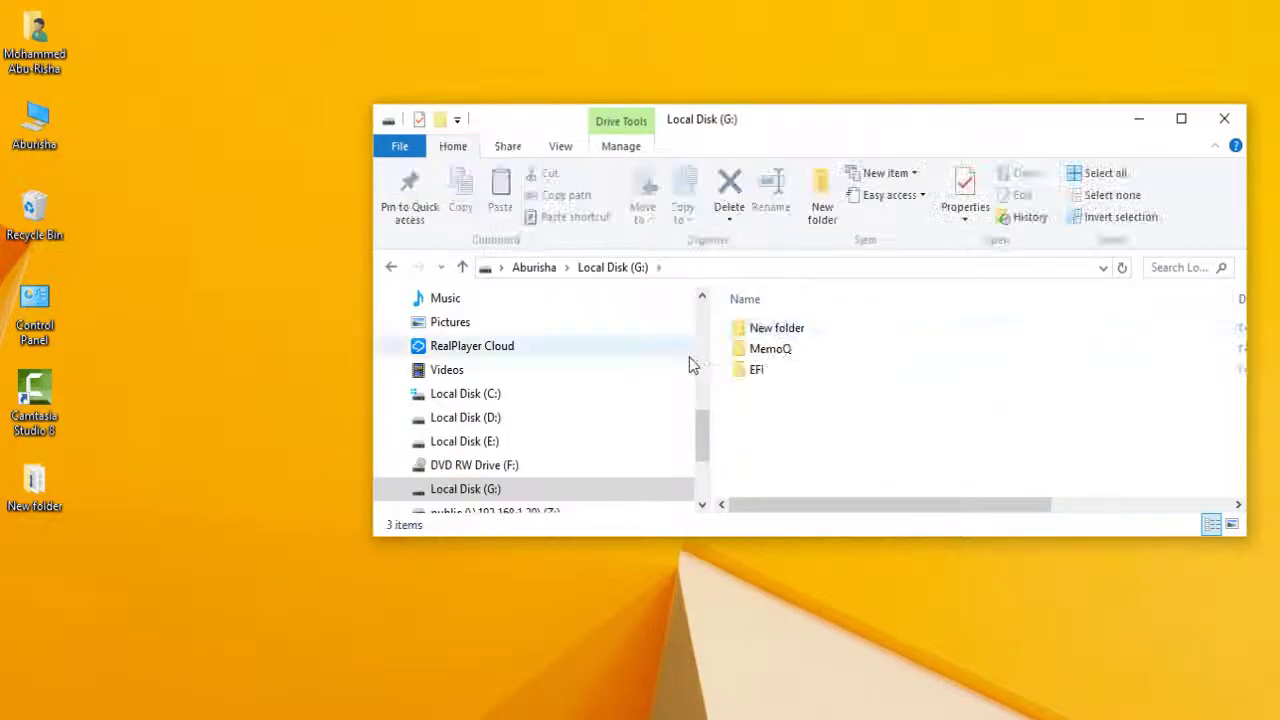
left_click(811, 360)
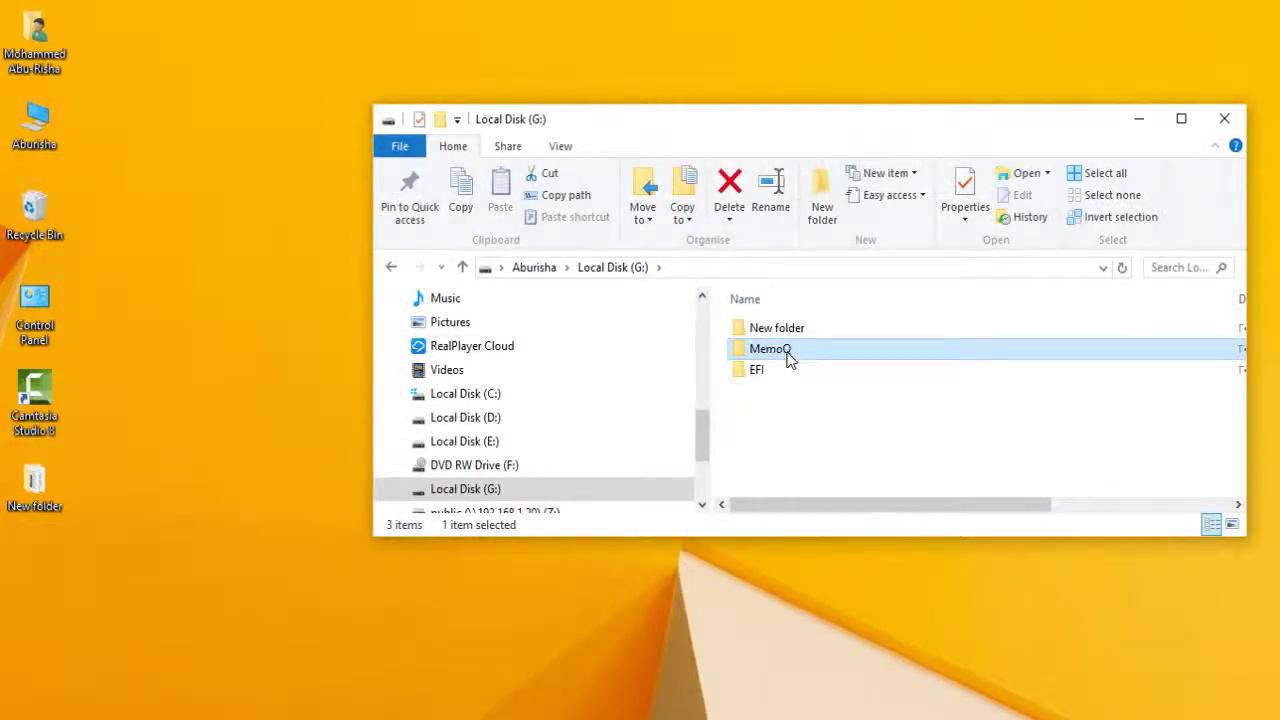
double_click(790, 358)
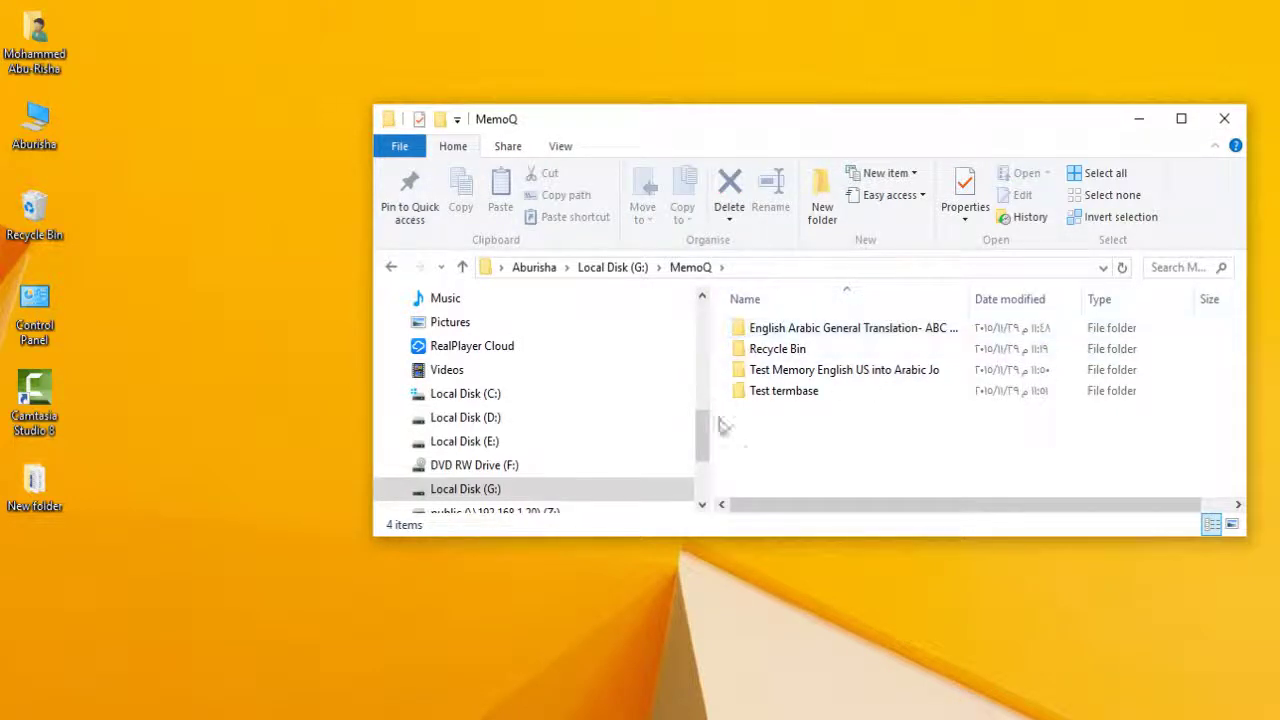
Inspect the contents of the English Arabic General Translation- ABC Company project folder and return to its parent folder.
left_click(795, 331)
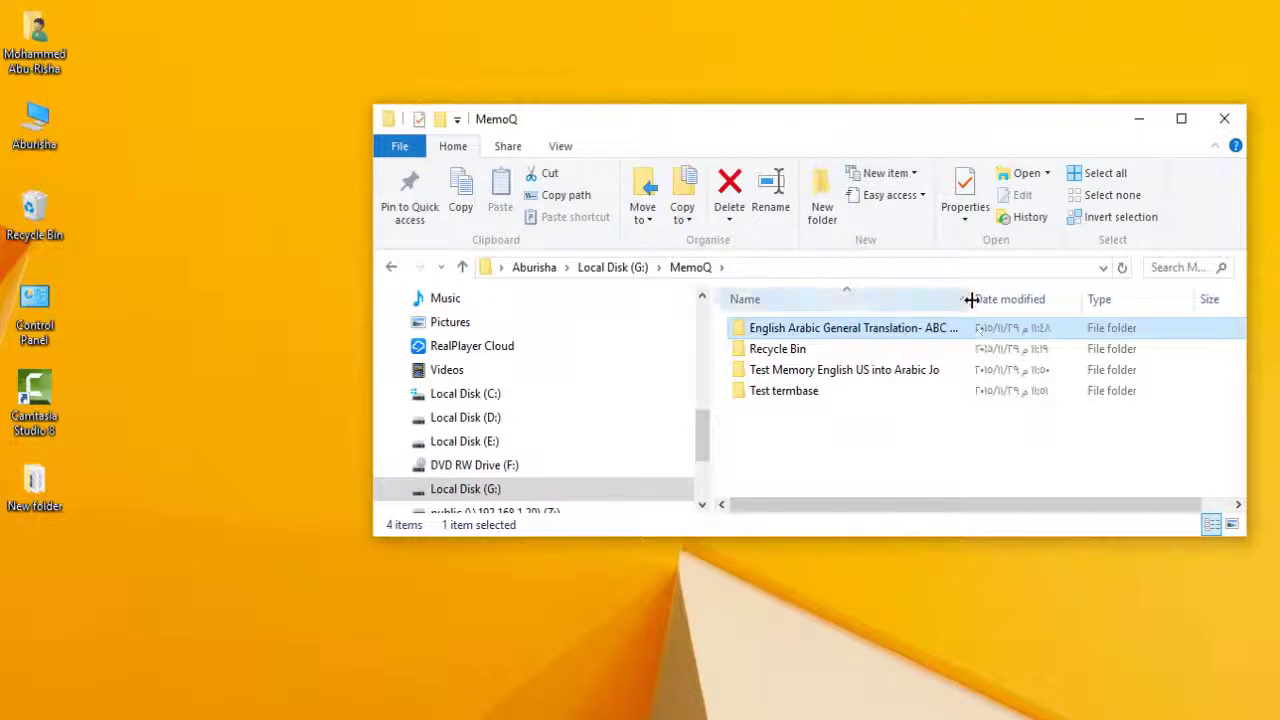
left_click_drag(970, 298, 1110, 298)
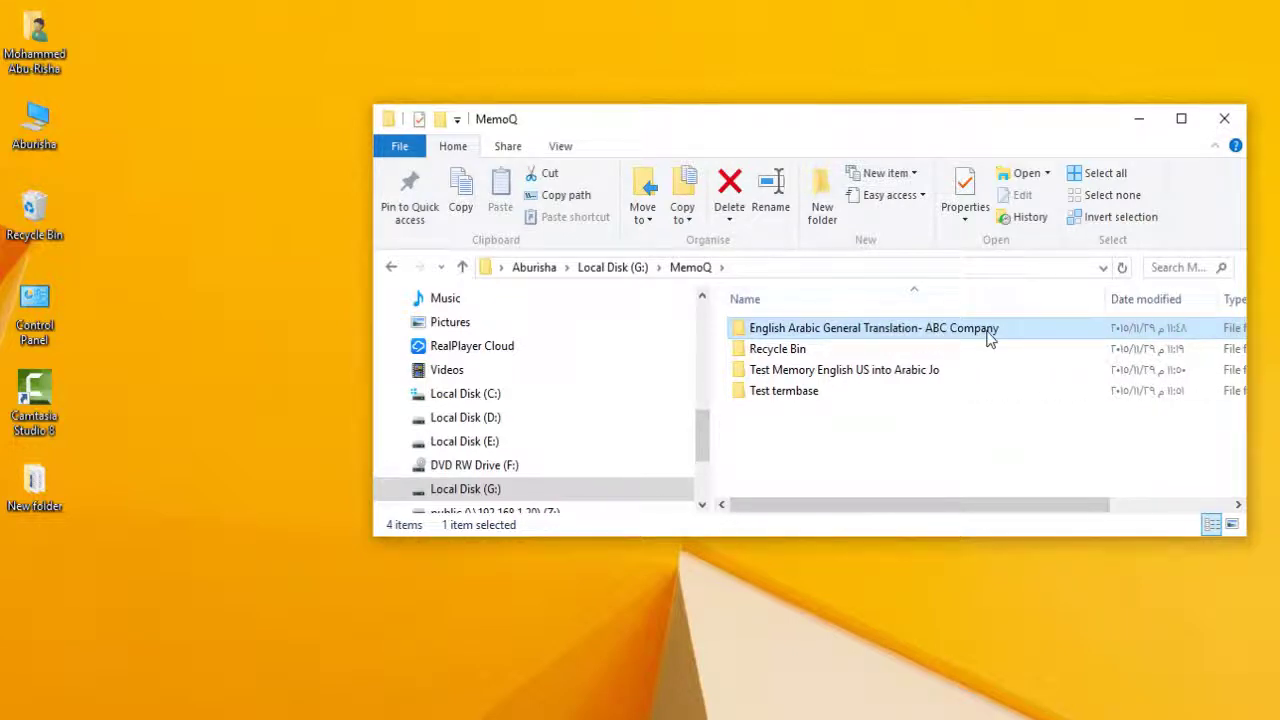
double_click(900, 330)
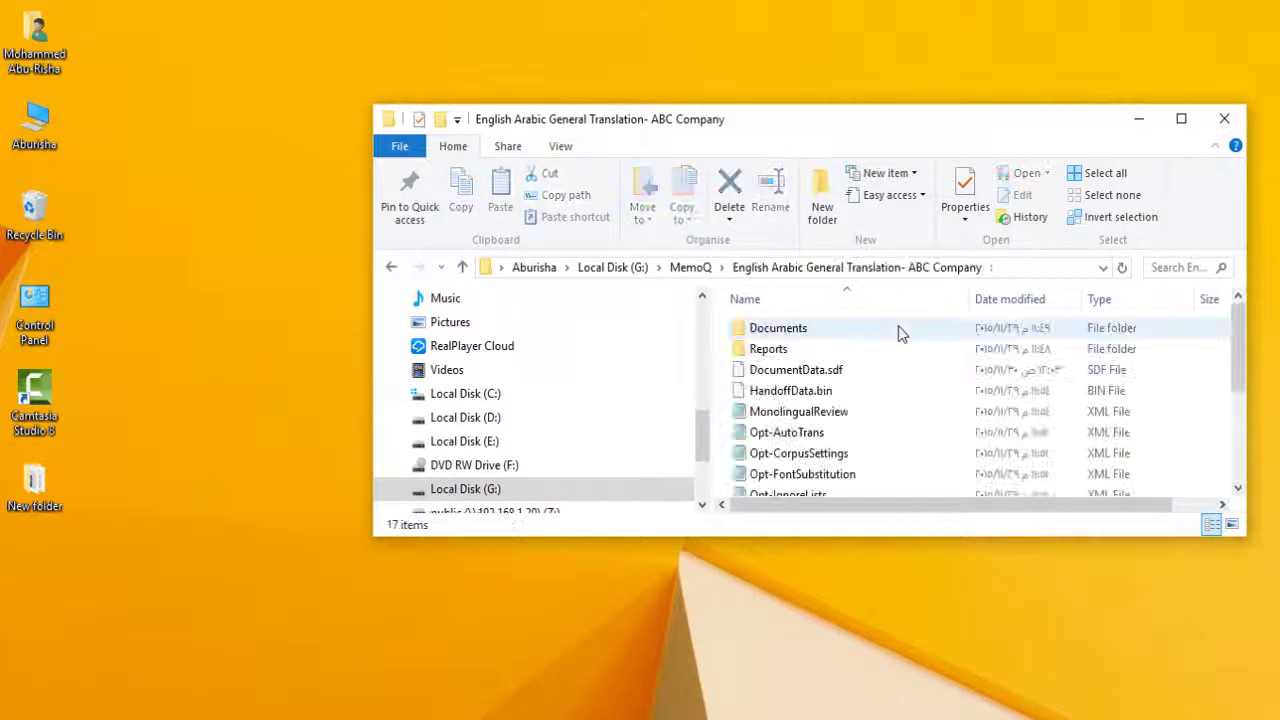
scroll(820, 443, "down", 3)
scroll(817, 443, "up", 3)
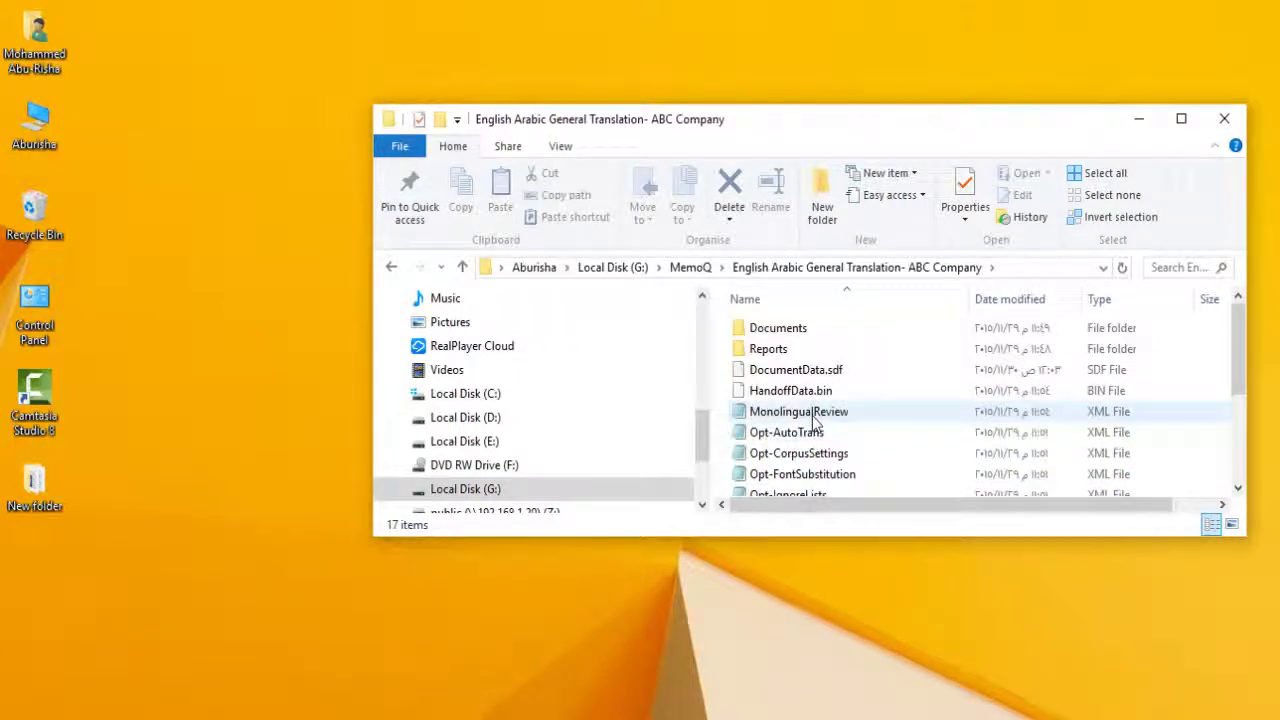
key("BackSpace")
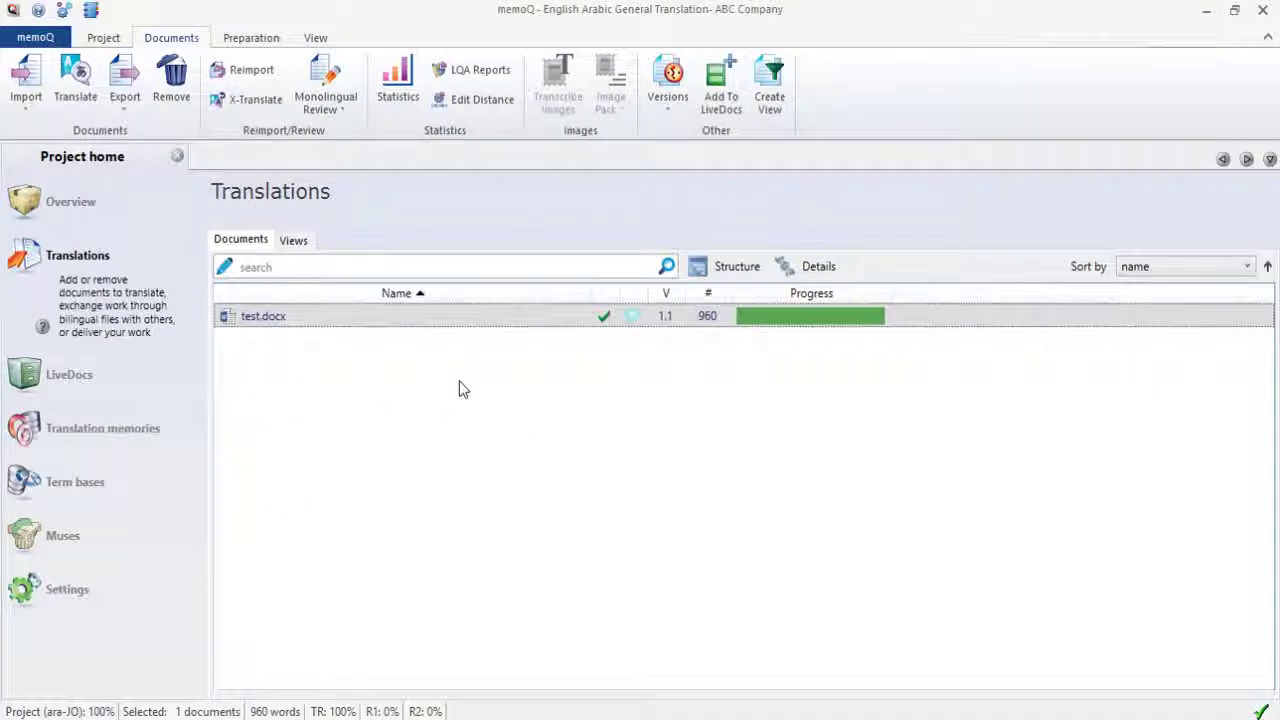
Remove test.docx from the memoQ project's translation documents.
right_click(230, 318)
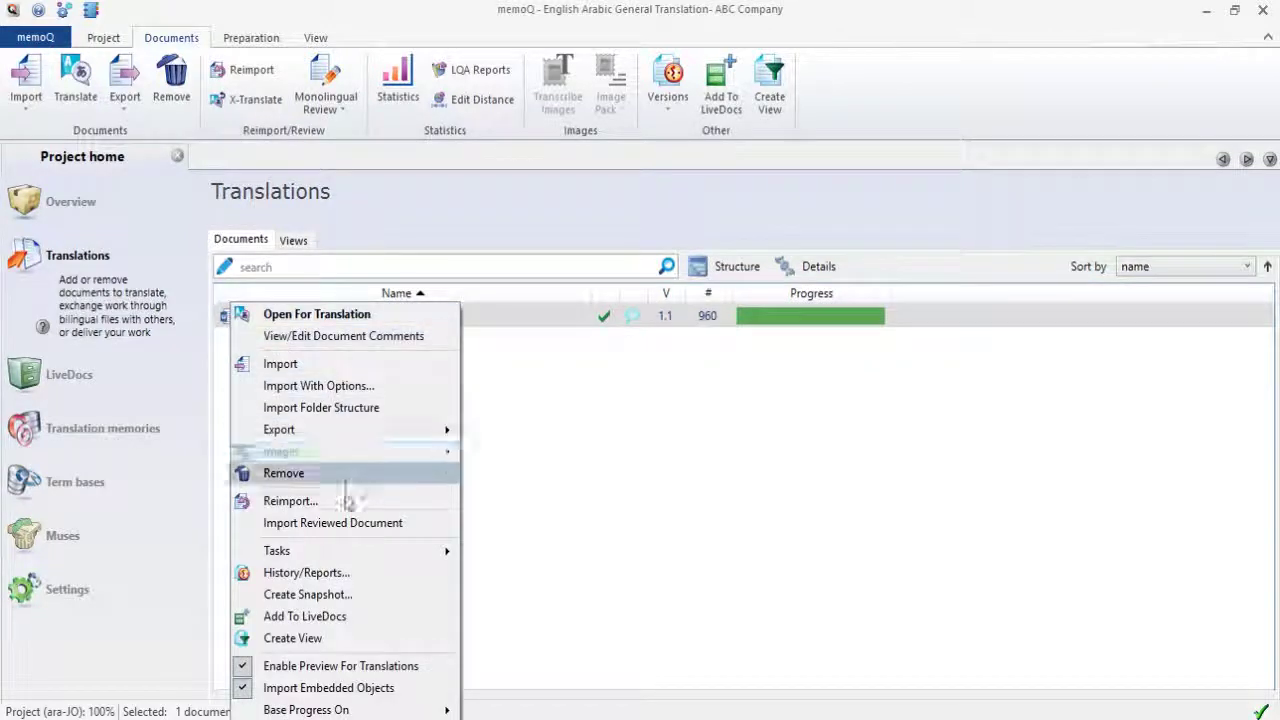
left_click(293, 474)
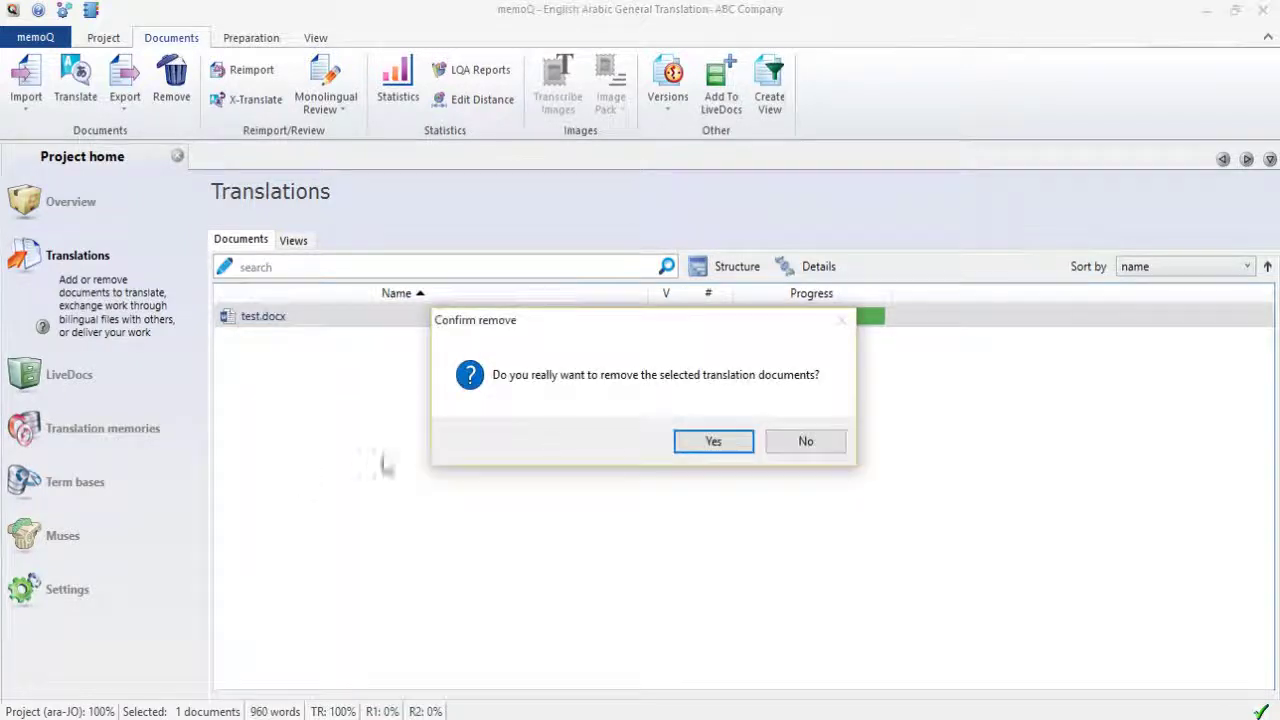
left_click(733, 442)
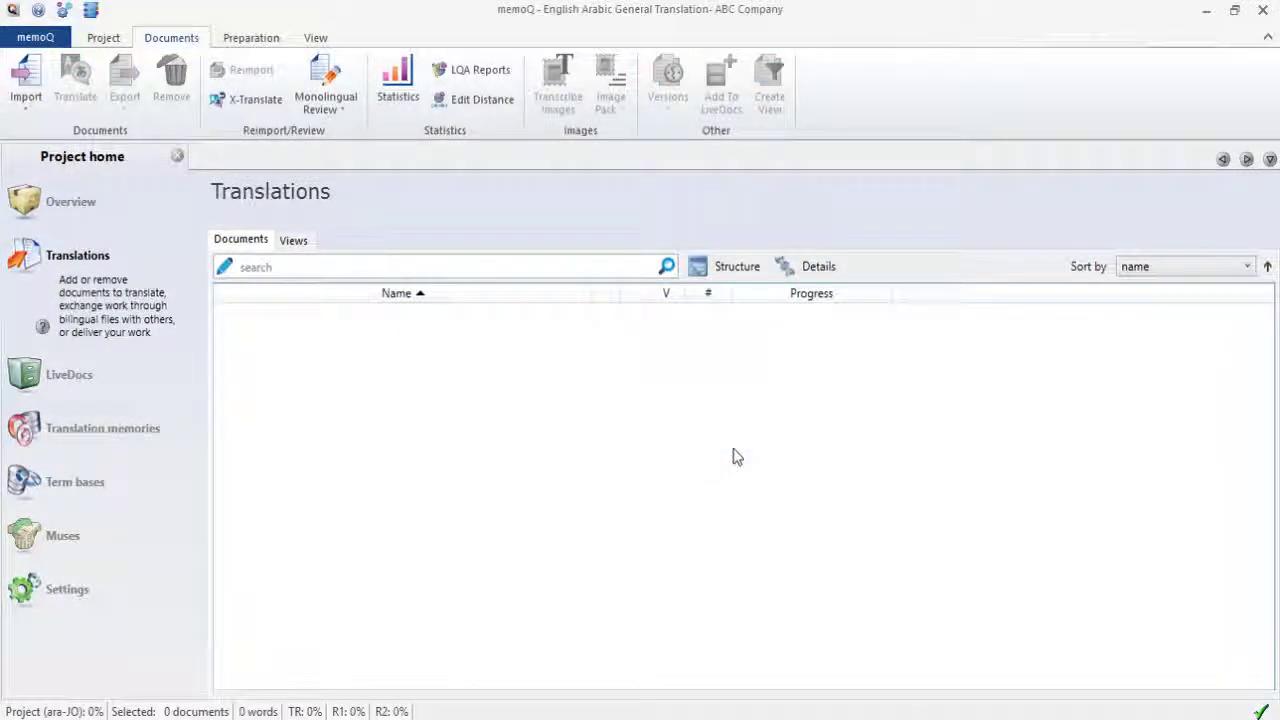
Import the desktop file test into the project's Translations list again, with the memoQ window temporarily reduced.
left_click(1236, 14)
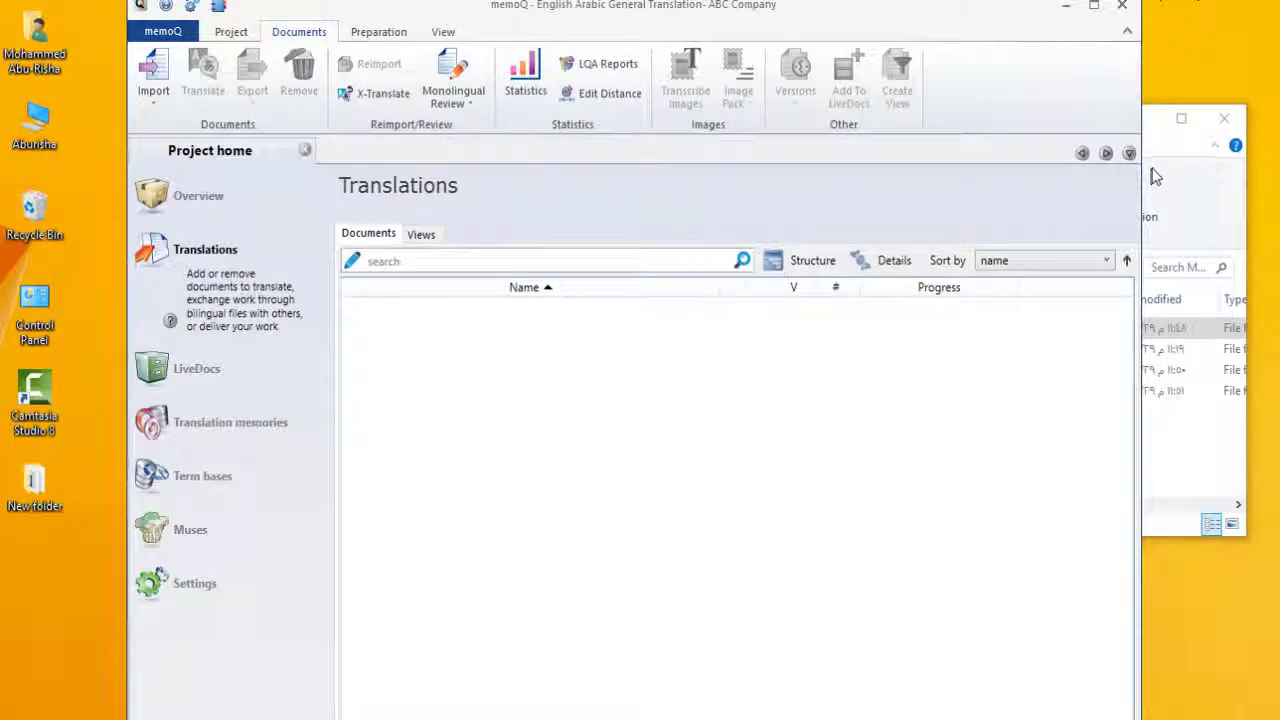
left_click(1163, 152)
left_click(1137, 117)
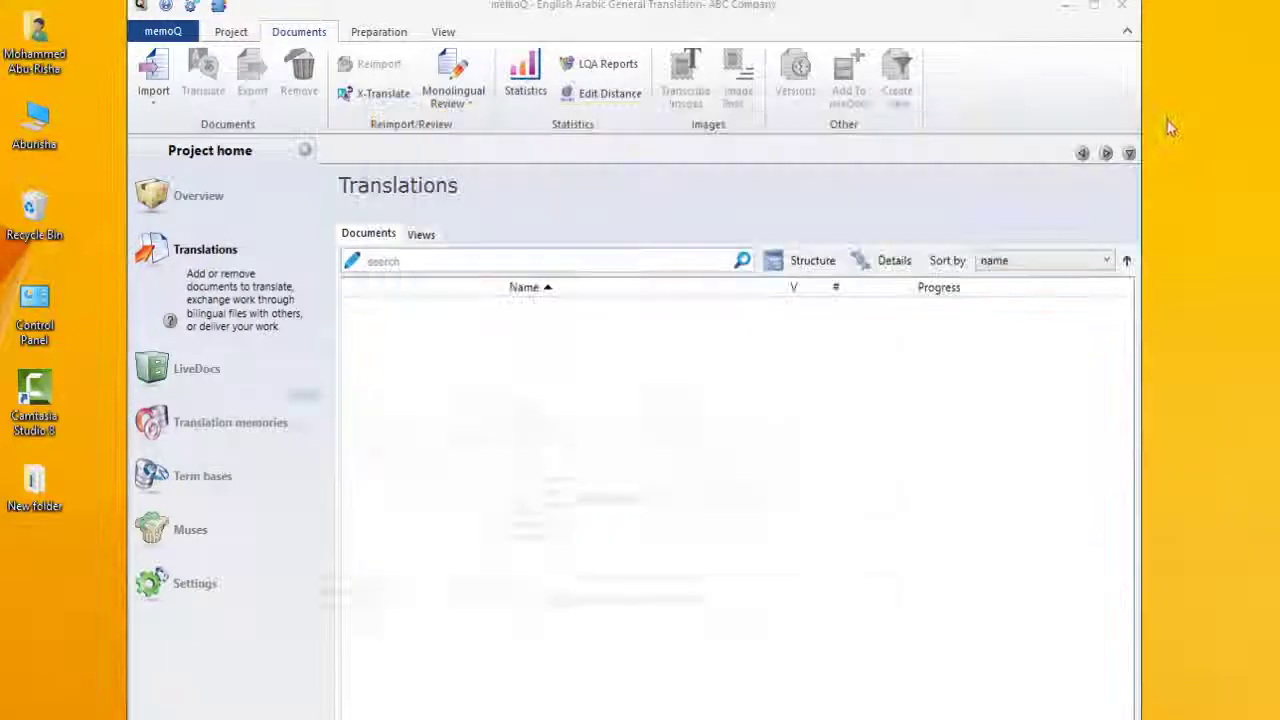
left_click_drag(980, 22, 1082, 267)
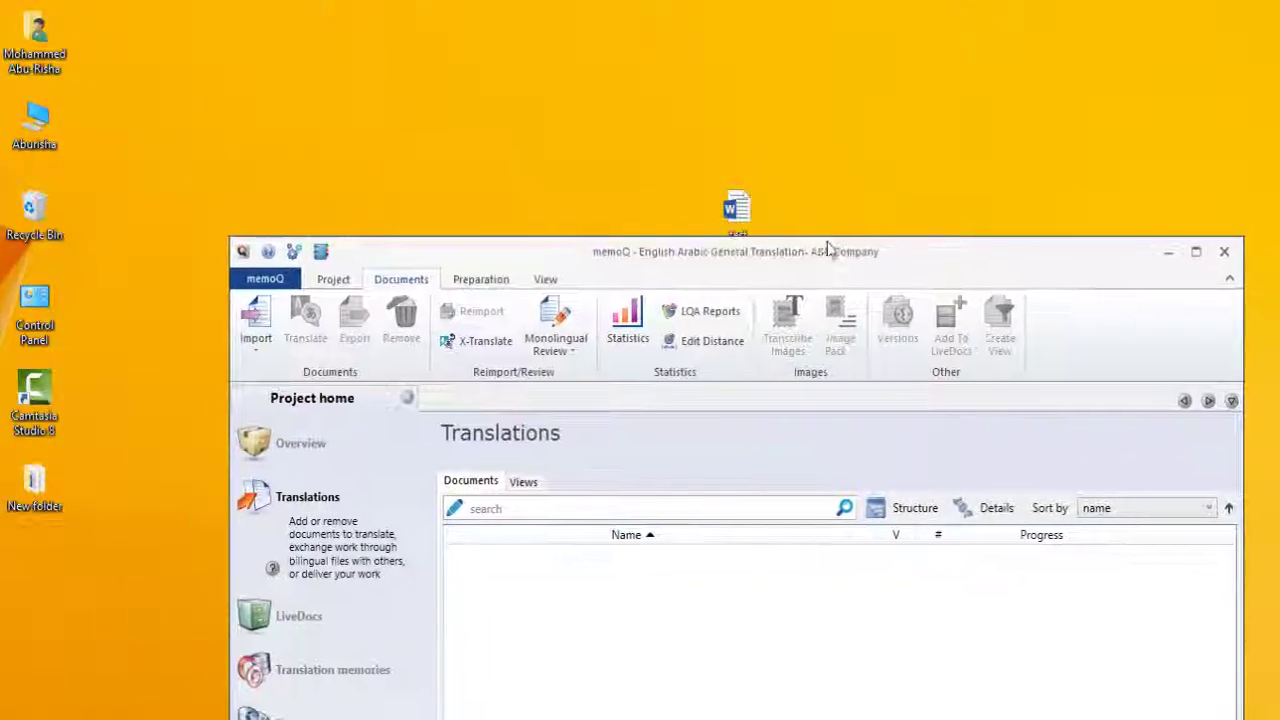
left_click_drag(730, 205, 623, 600)
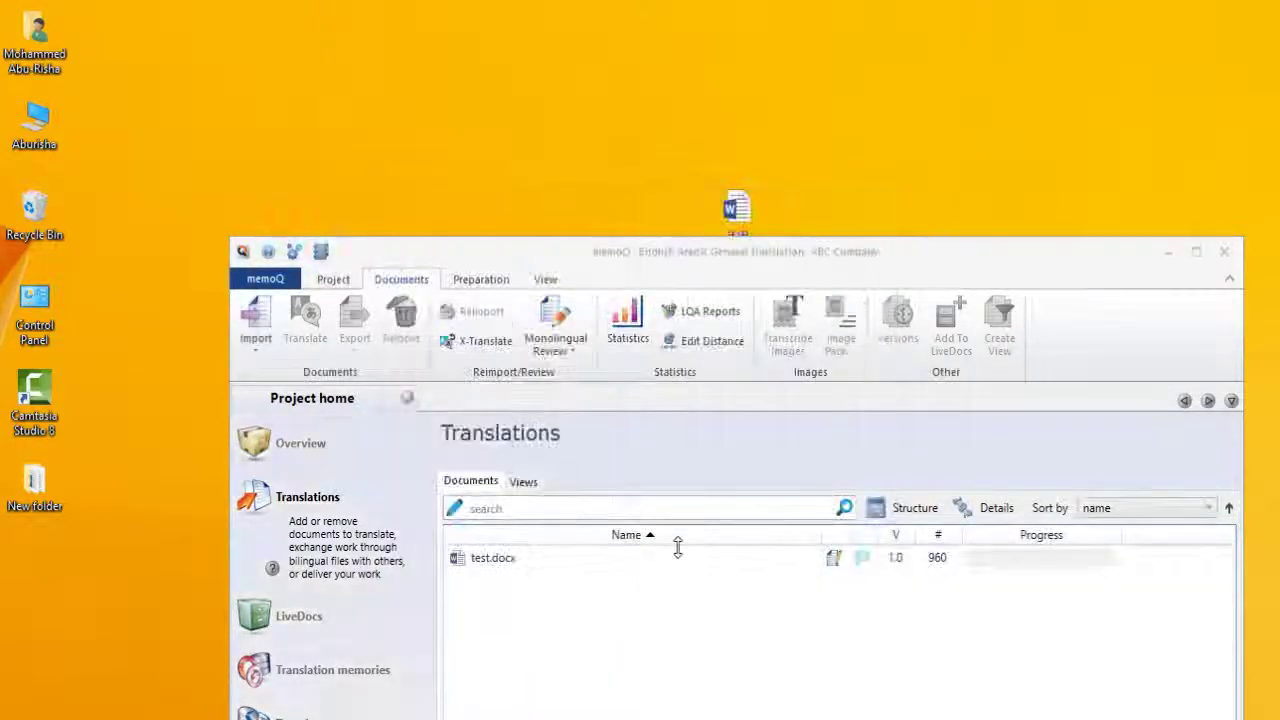
left_click(1196, 251)
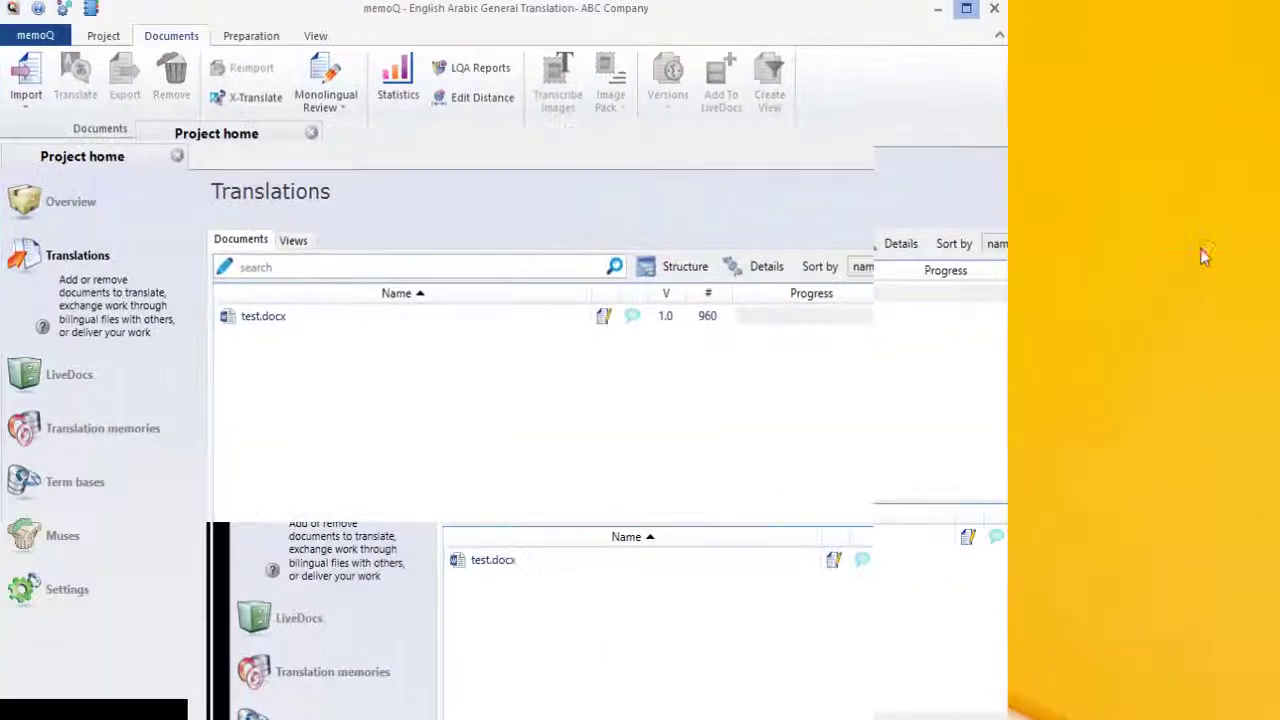
Open the newly imported test.docx for translation and look at the translation results for the first segment.
left_click(266, 315)
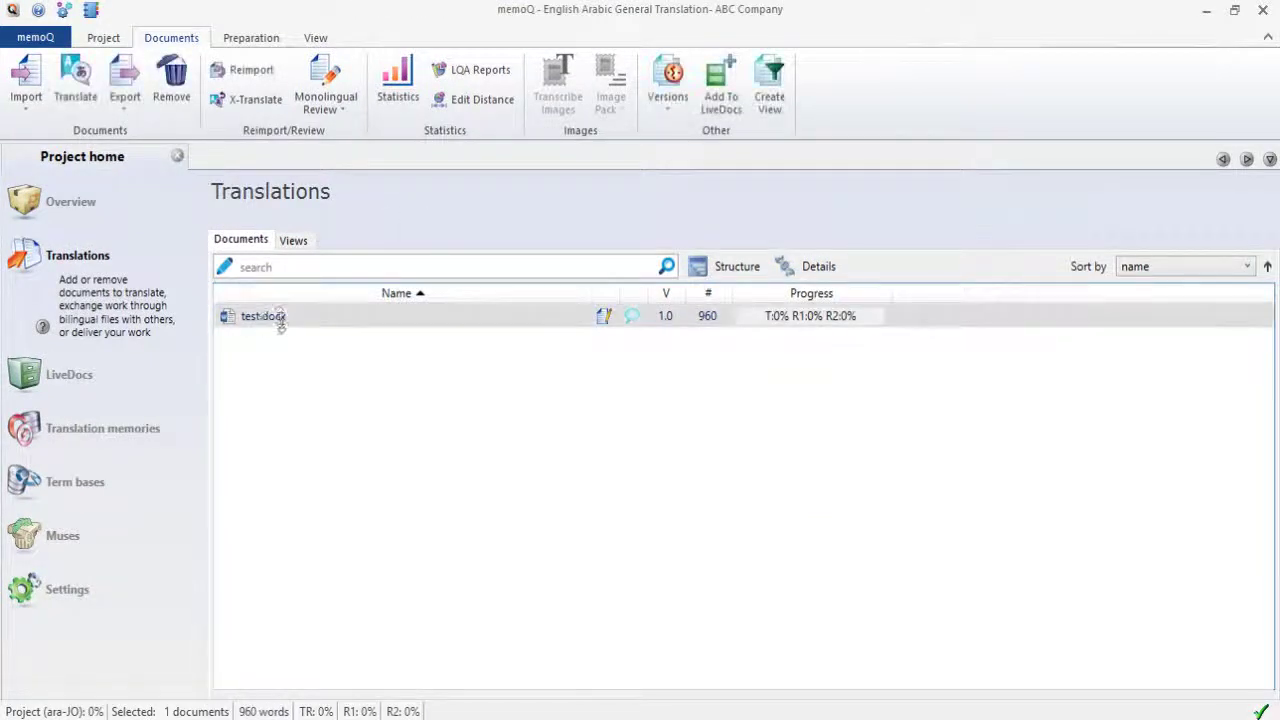
double_click(274, 313)
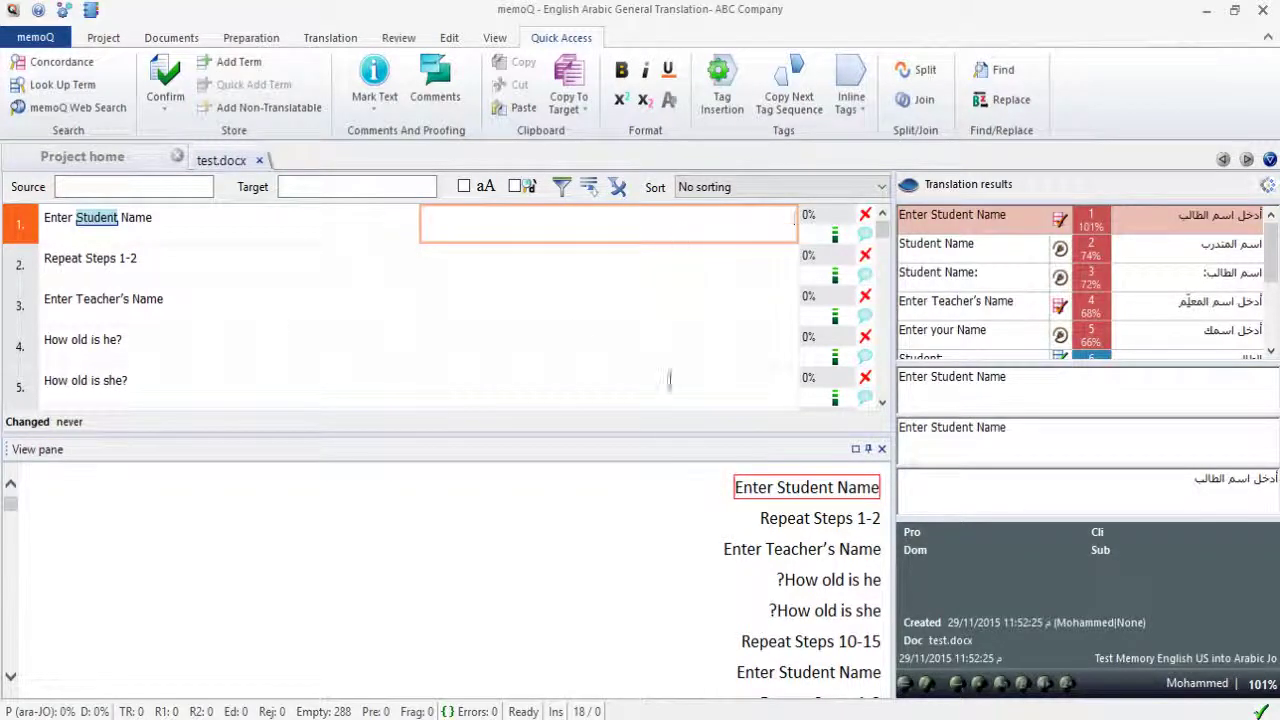
mouse_move(659, 488)
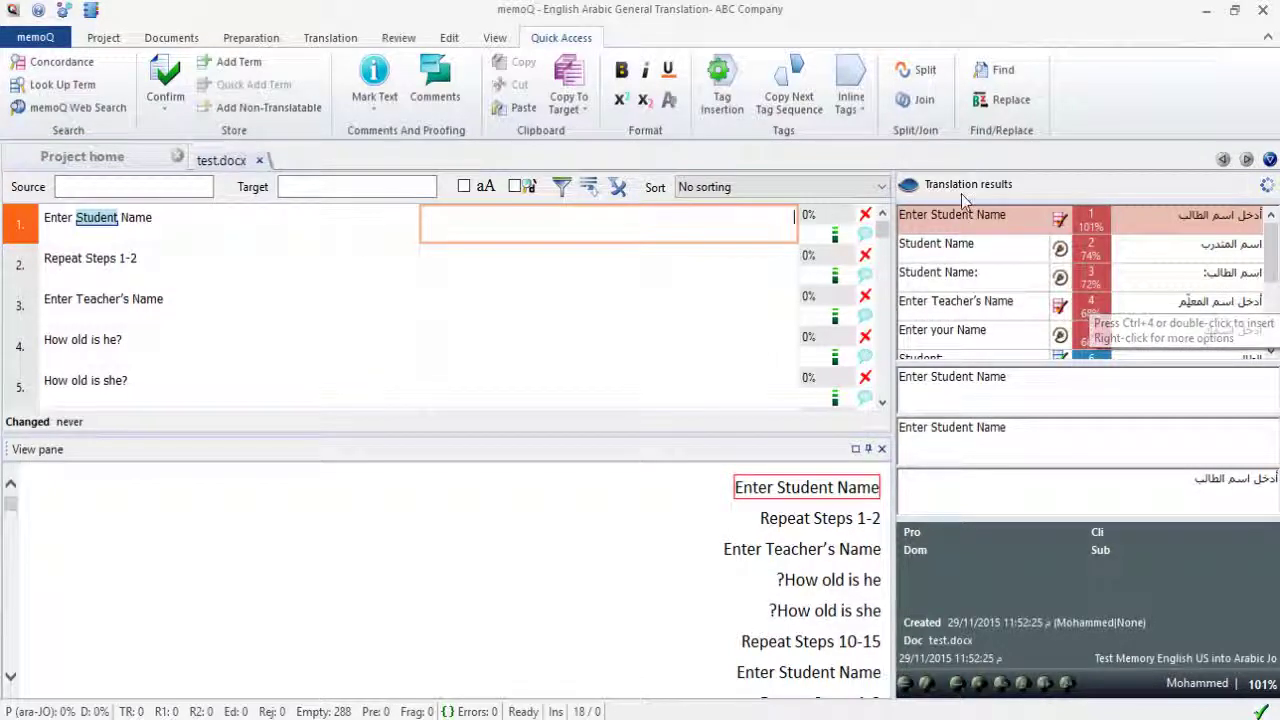
Pre-translate the active document using the Good match lookup with fragment assembling enabled.
left_click(245, 38)
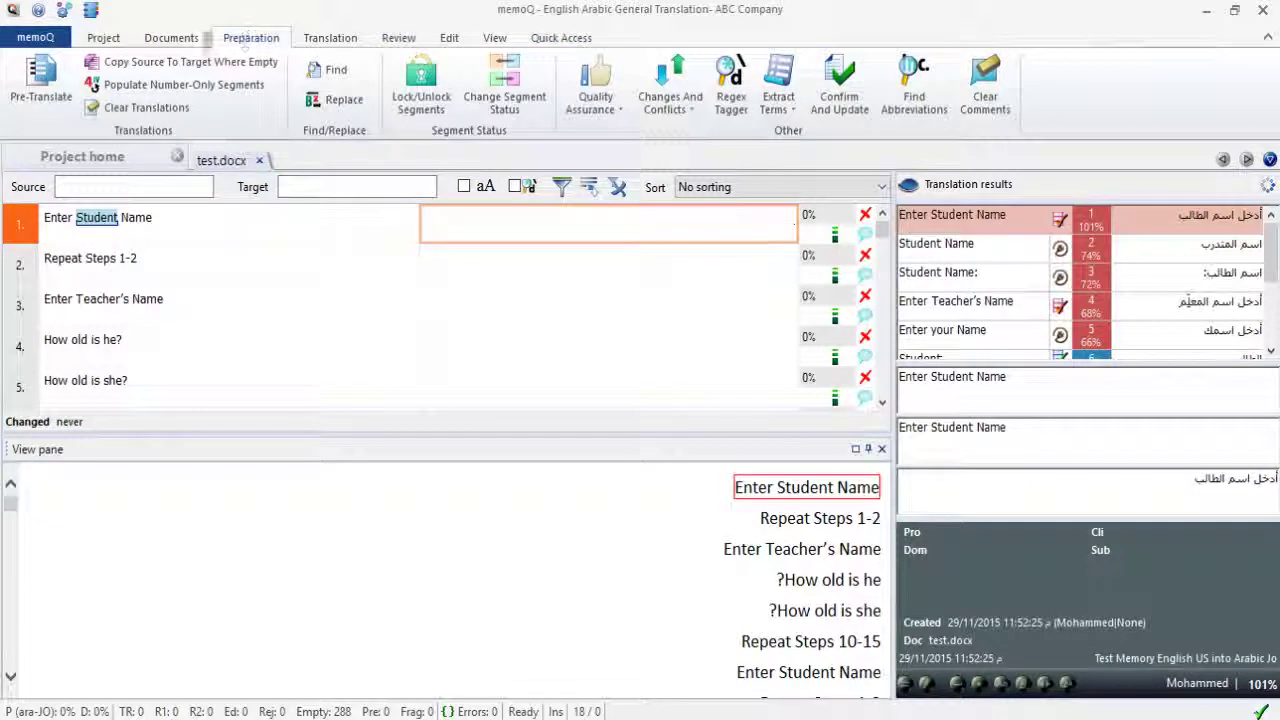
left_click(38, 88)
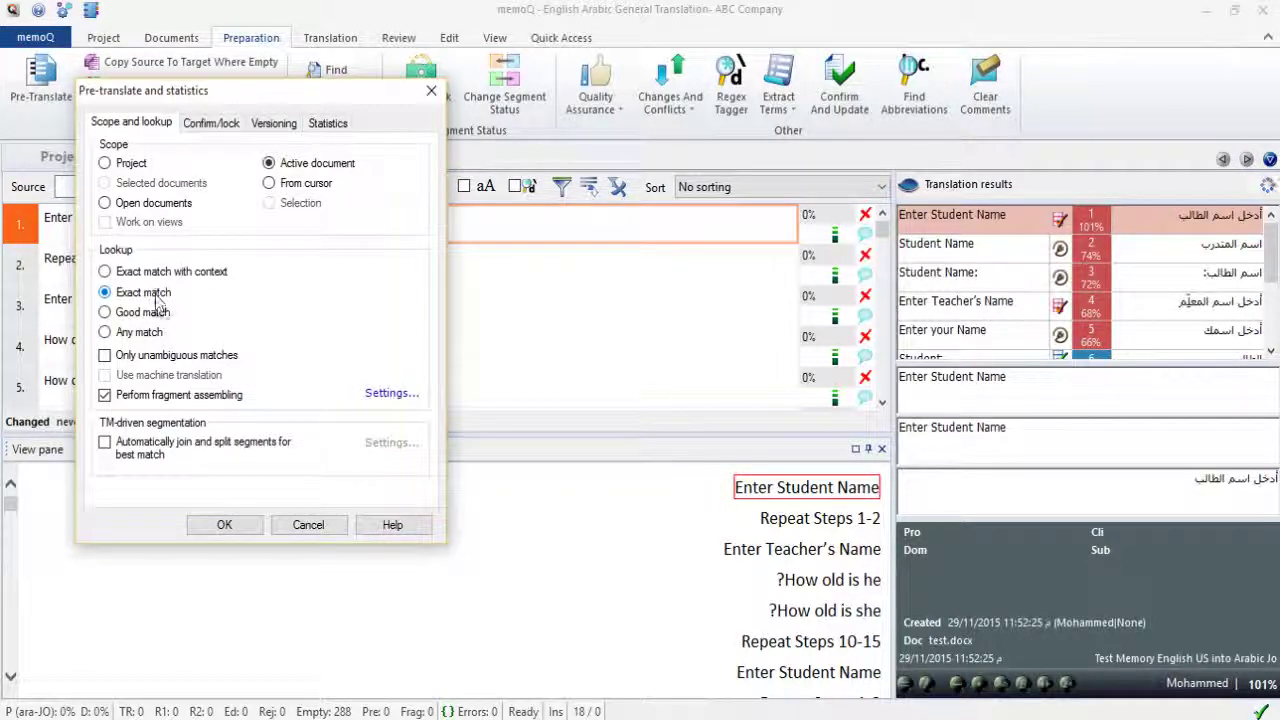
left_click(140, 312)
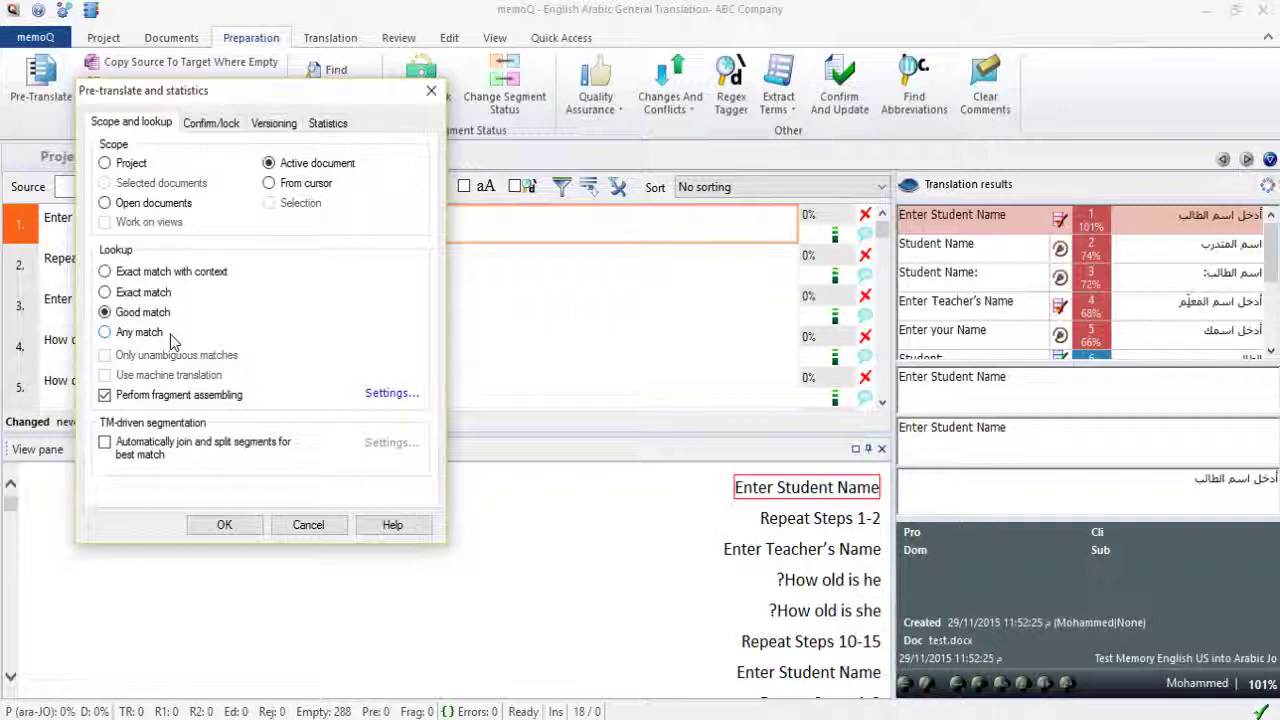
left_click(245, 527)
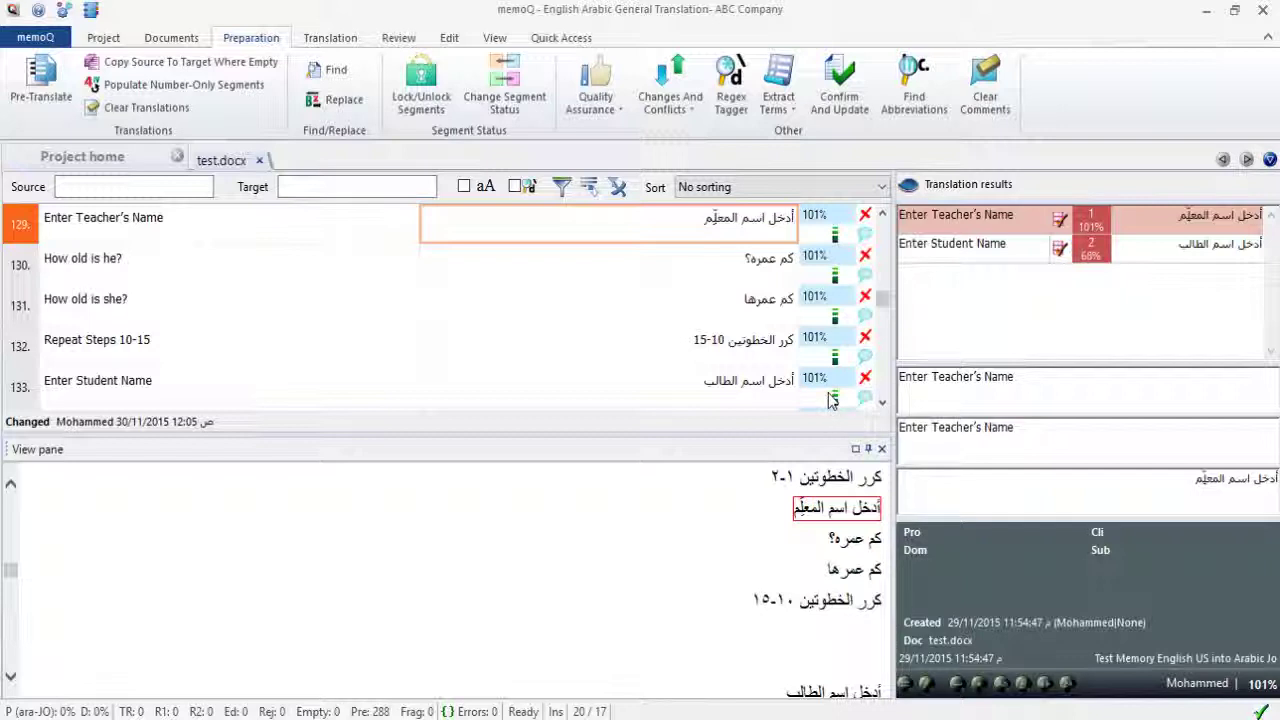
Review the pre-translated segments and compare the source and target of segment 161, "How old is she?".
scroll(790, 350, "up", 2)
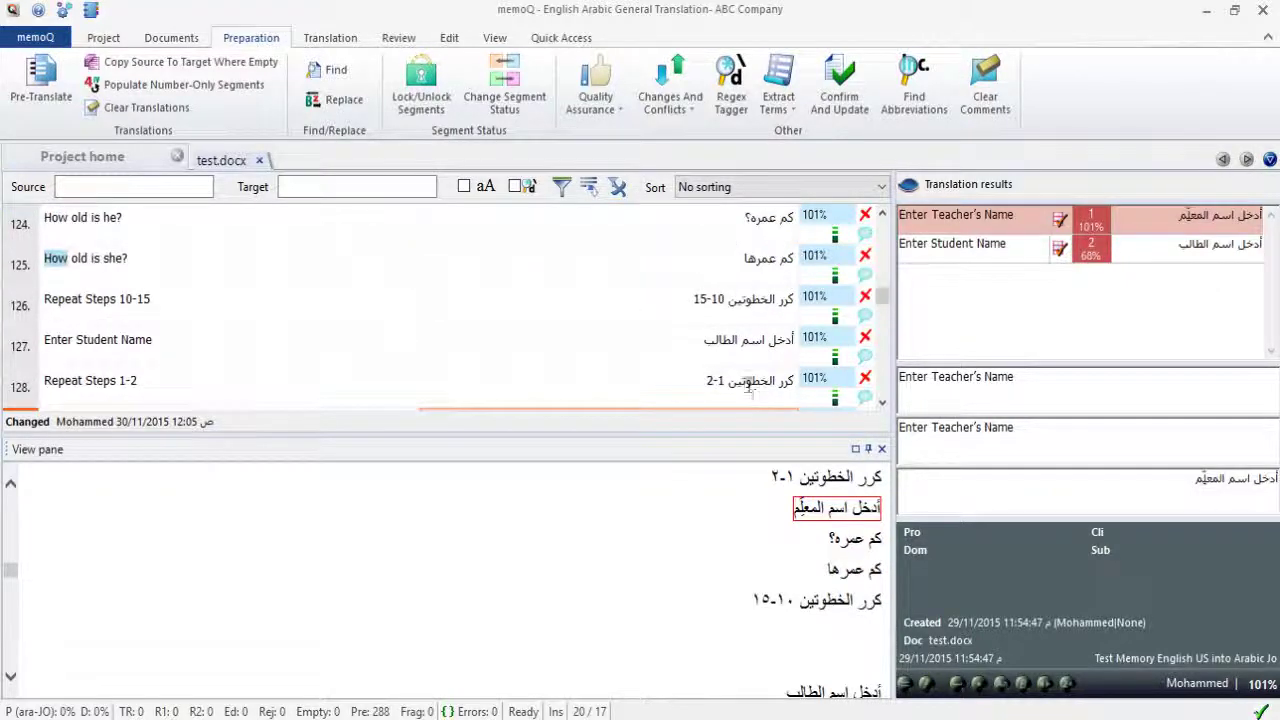
scroll(760, 310, "down", 2)
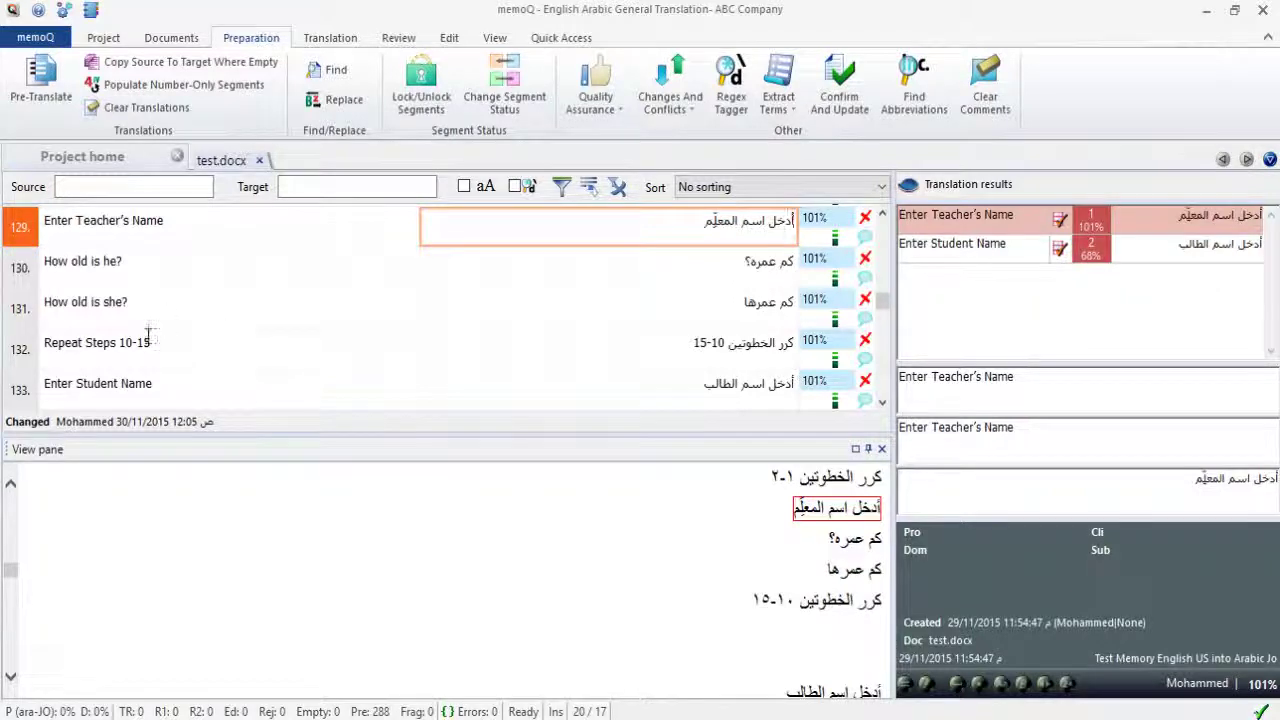
scroll(149, 366, "down", 5)
scroll(290, 385, "down", 10)
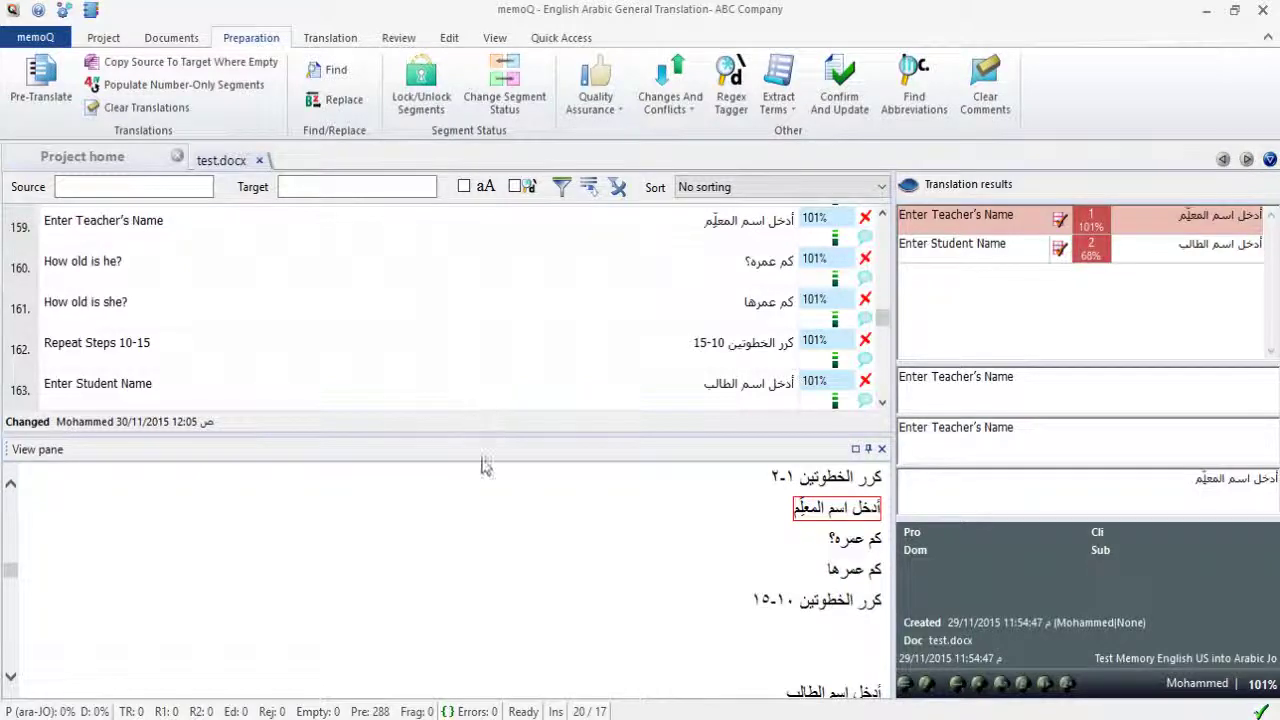
left_click(186, 308)
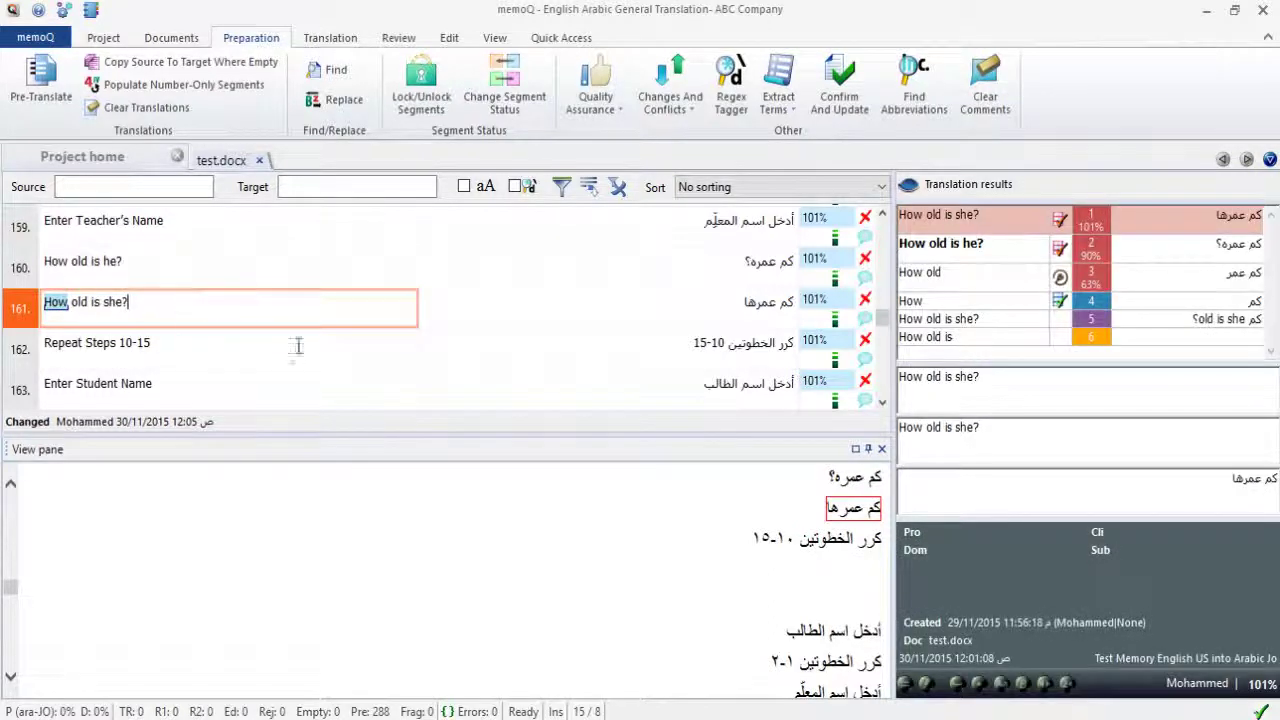
left_click(709, 303)
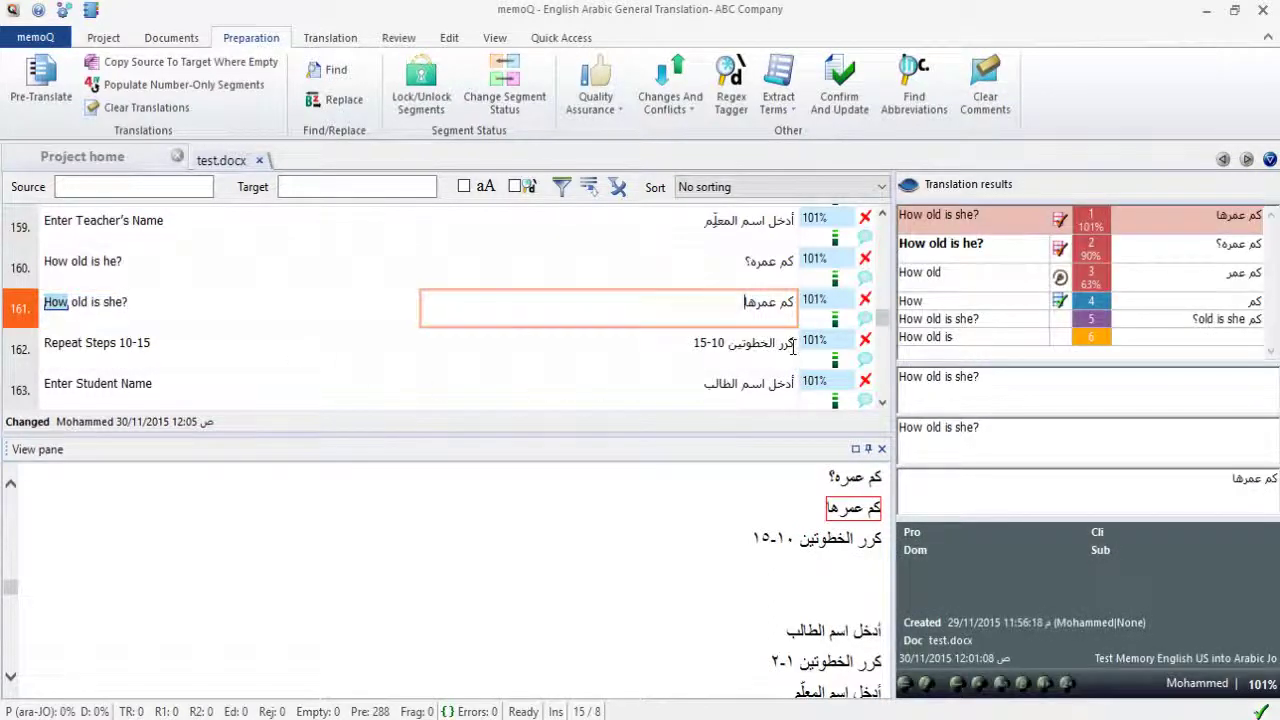